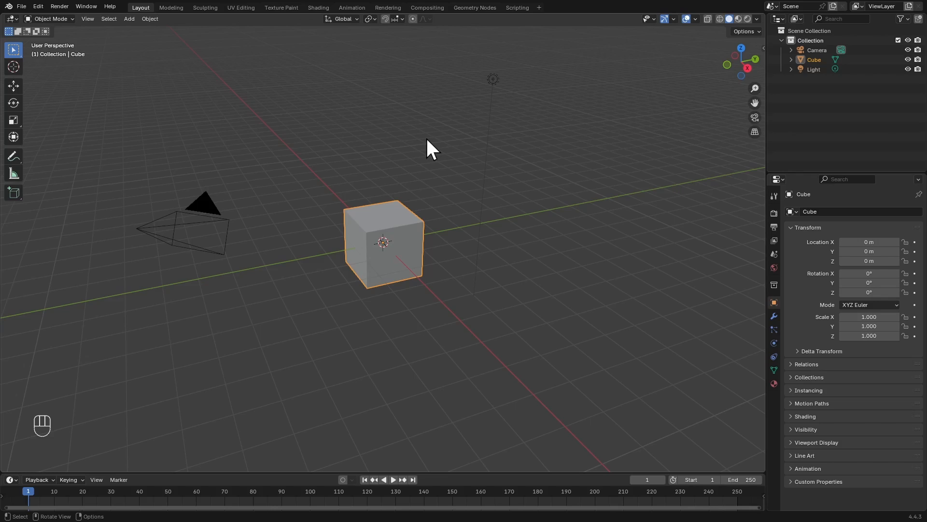
Search the extensions and add-ons in the preferences for "extra" to check the Extra Mesh Objects add-on
click(39, 7)
click(73, 131)
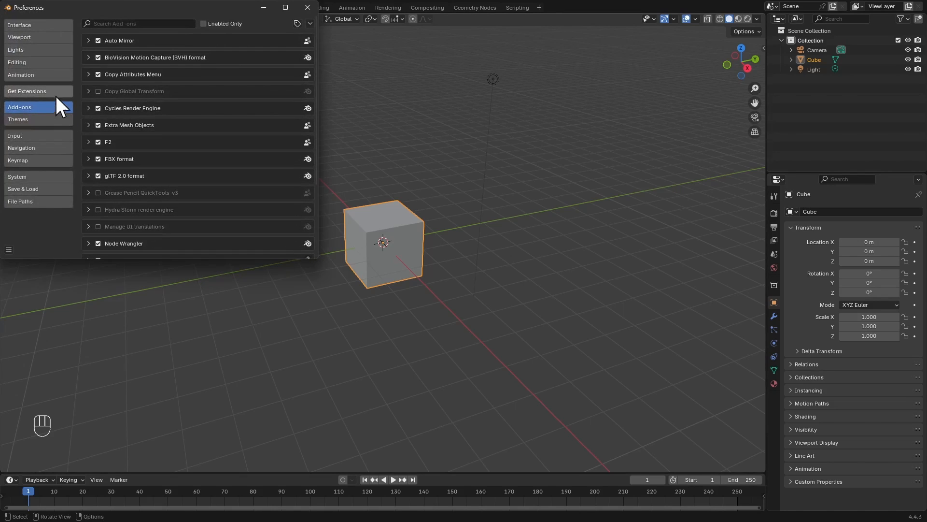
drag(137, 10, 170, 46)
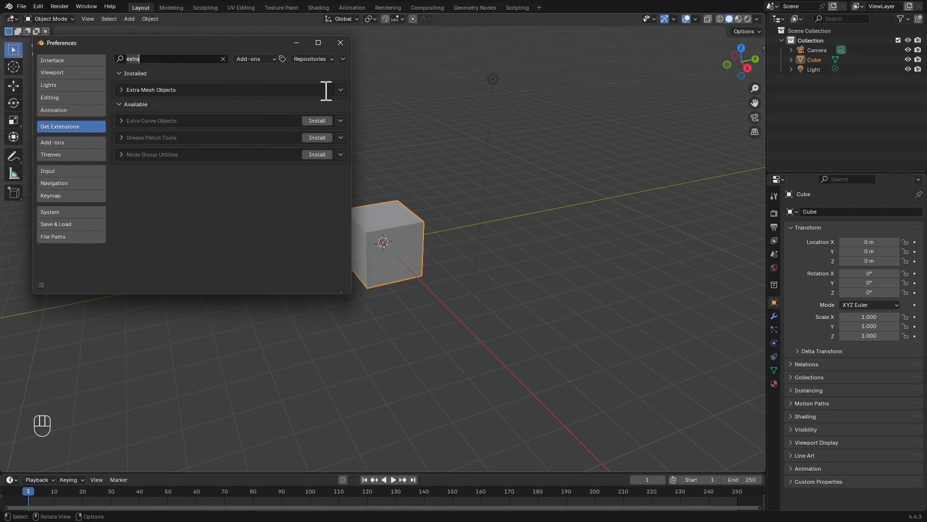
click(80, 142)
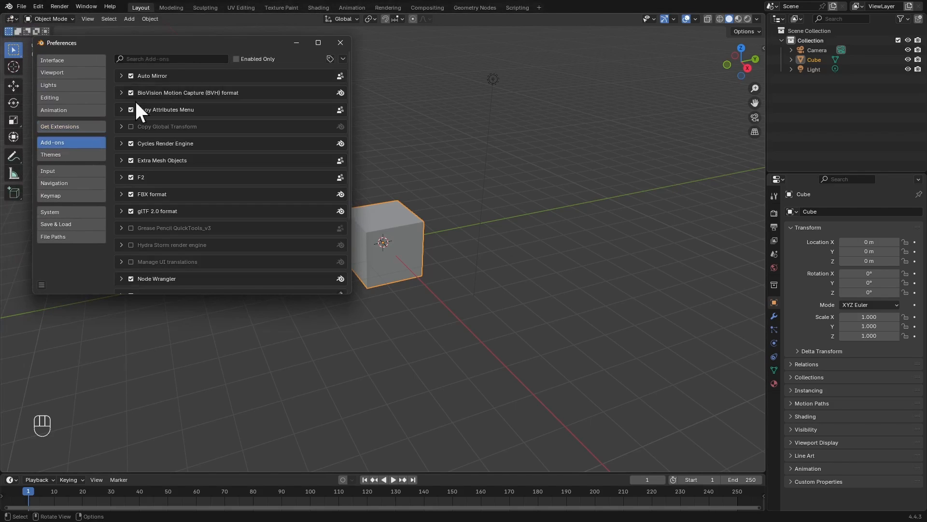
click(190, 59)
text(extra)
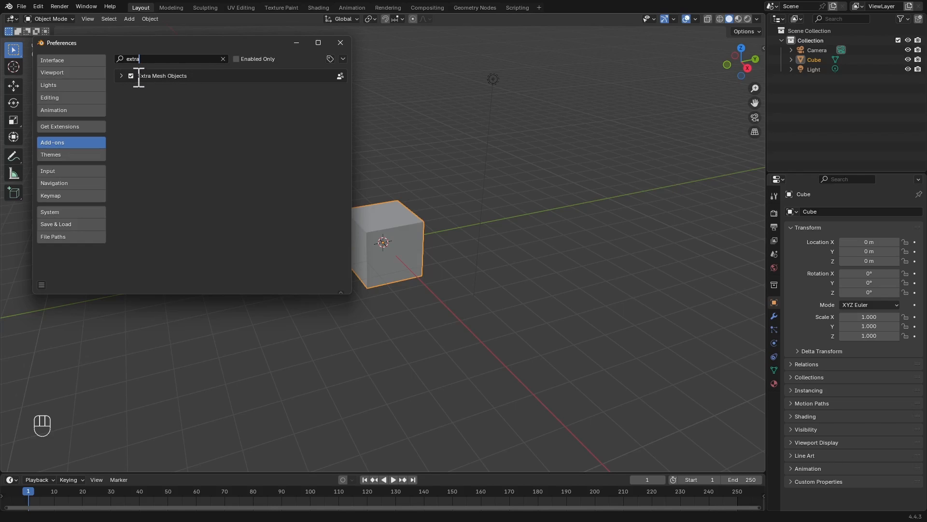
click(341, 44)
Delete the default camera, cube and light from the scene
drag(145, 79, 582, 326)
key(x)
click(564, 306)
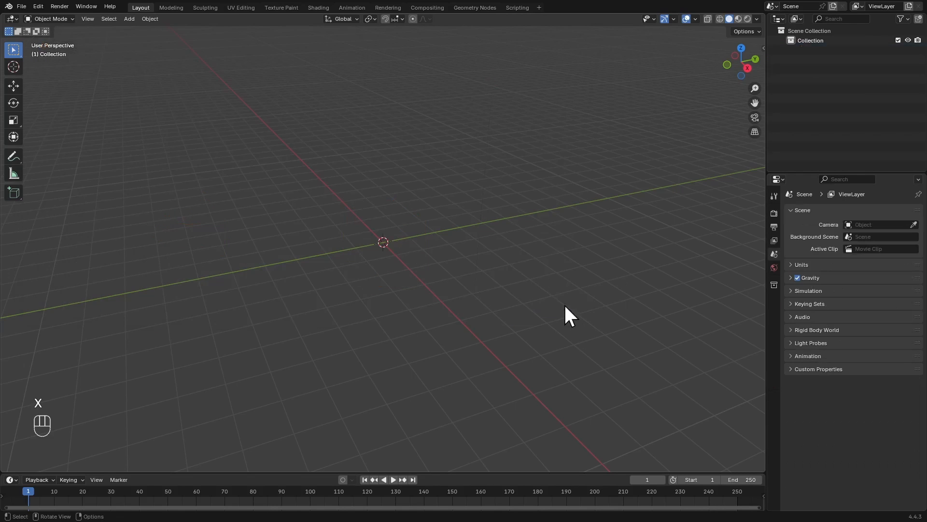
Add a Round Cube mesh from the extra mesh objects at the scene origin
key(shift+a)
mouse_move(385, 136)
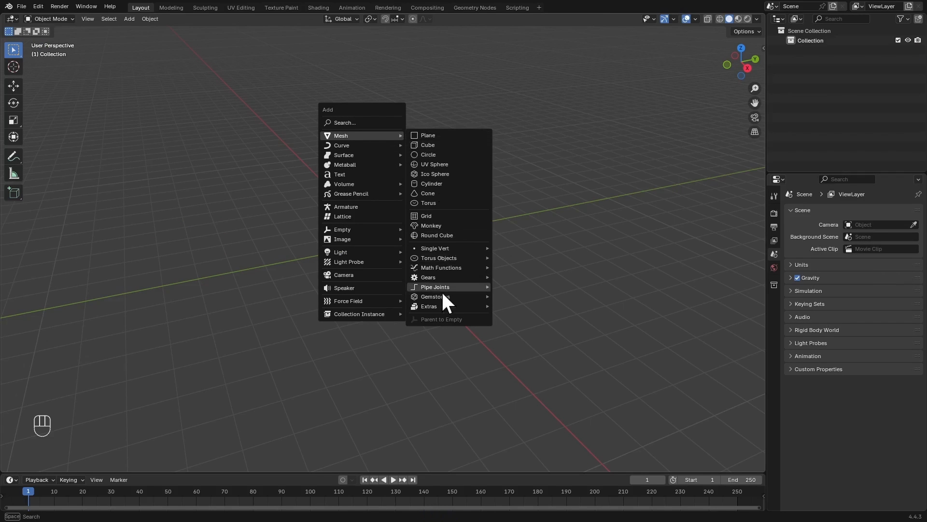
click(447, 235)
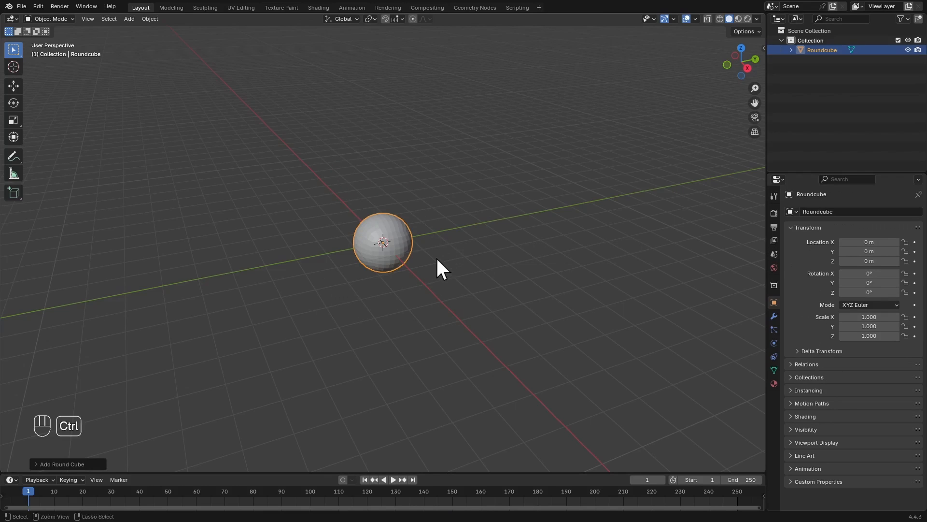
mouse_move(425, 227)
alt+mouse_down()
mouse_move(485, 228)
mouse_move(457, 160)
mouse_move(329, 253)
mouse_move(308, 280)
mouse_move(465, 242)
mouse_move(492, 184)
mouse_move(232, 45)
alt+mouse_up()
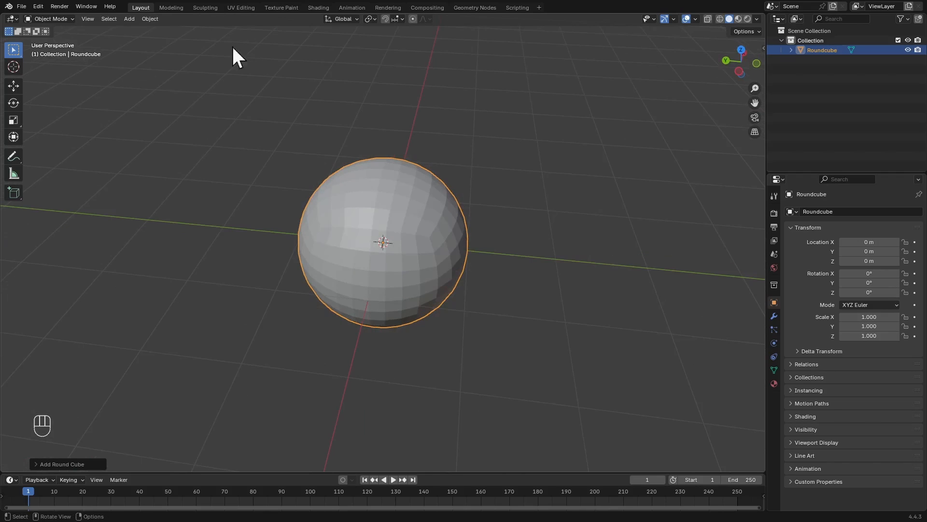
Switch to the Sculpting workspace and change the focal length of the 3D view
click(211, 9)
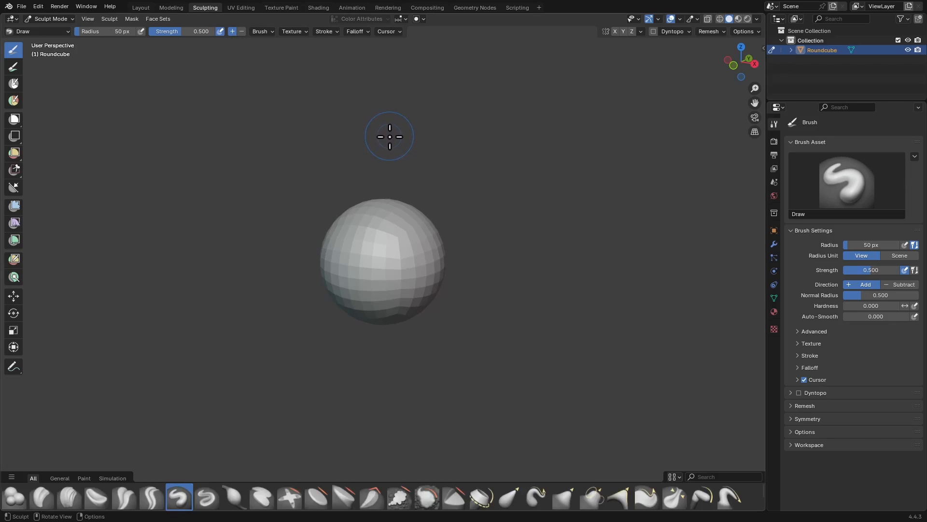
key(n)
click(761, 93)
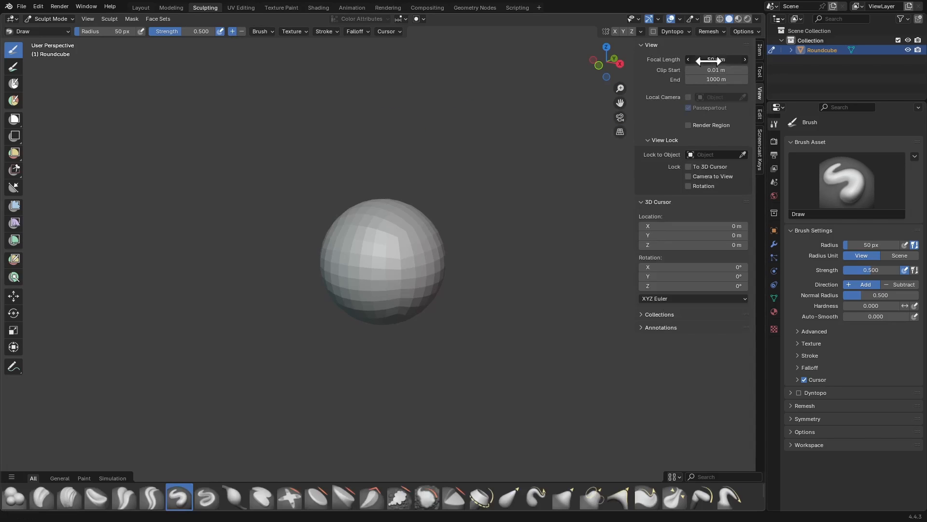
key(Return)
key(n)
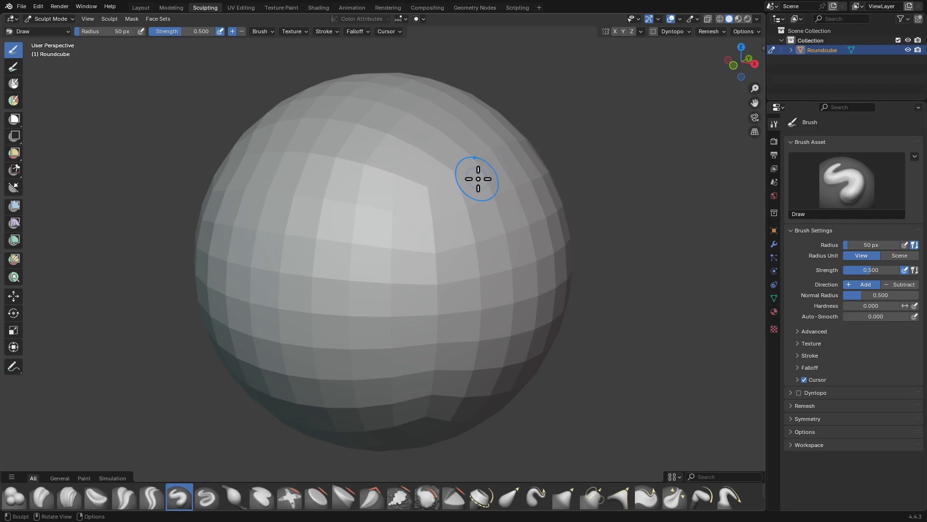
scroll(503, 140, down, 3)
Split off a narrow second viewport for preview and hide its toolbar, gizmos, overlays and asset shelf
drag(4, 10, 265, 44)
key(t)
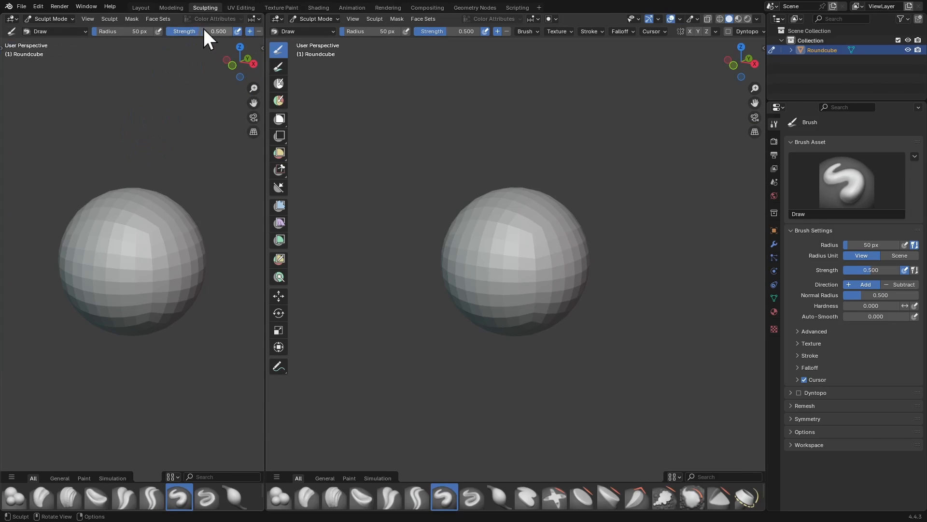
scroll(203, 26, down, 5)
click(171, 19)
click(192, 19)
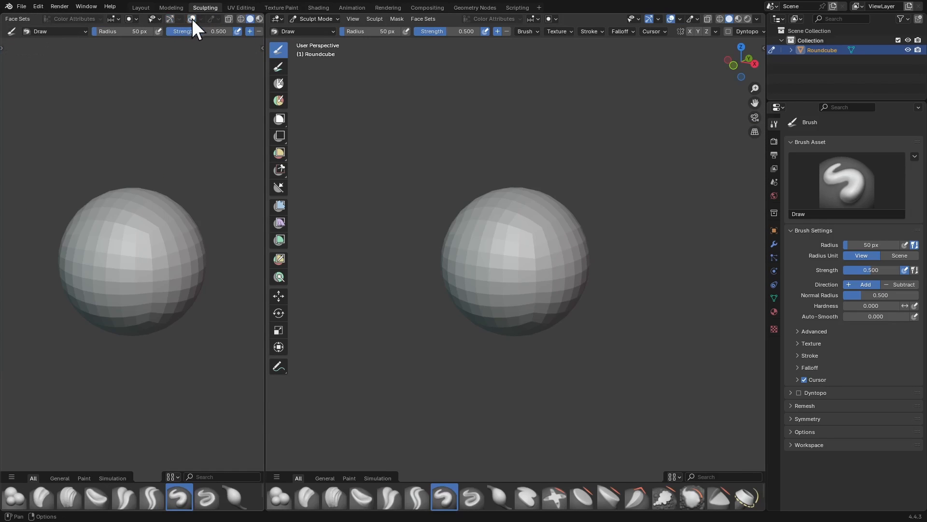
drag(145, 484, 147, 513)
ctrl+middle_drag(202, 242, 190, 201)
Switch to the Grab brush and turn on sculpt mirroring across the X axis
mouse_move(522, 243)
middle_down()
mouse_move(563, 238)
mouse_move(555, 232)
middle_up()
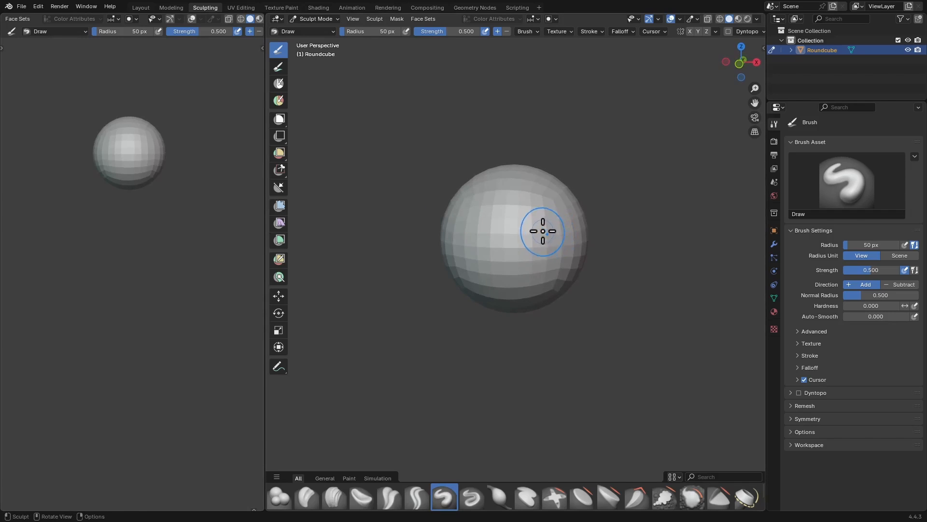
key(f)
click(561, 242)
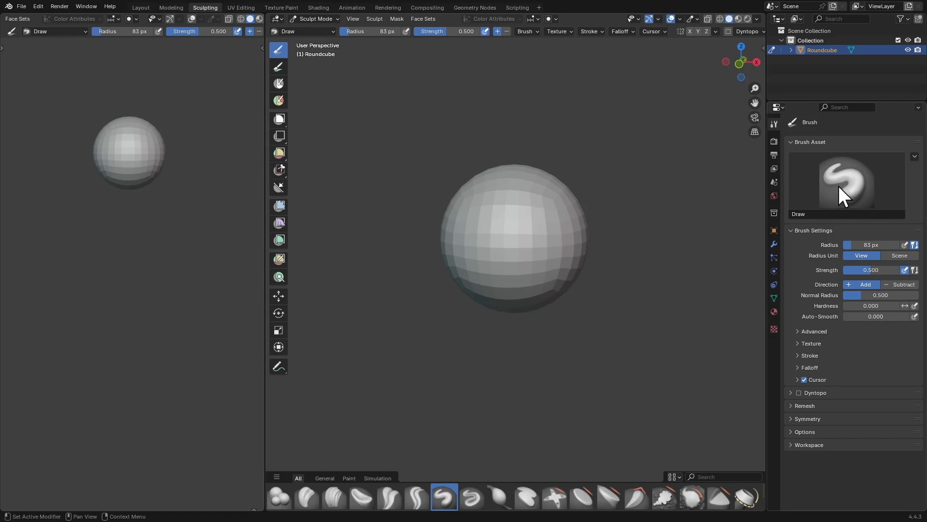
key(g)
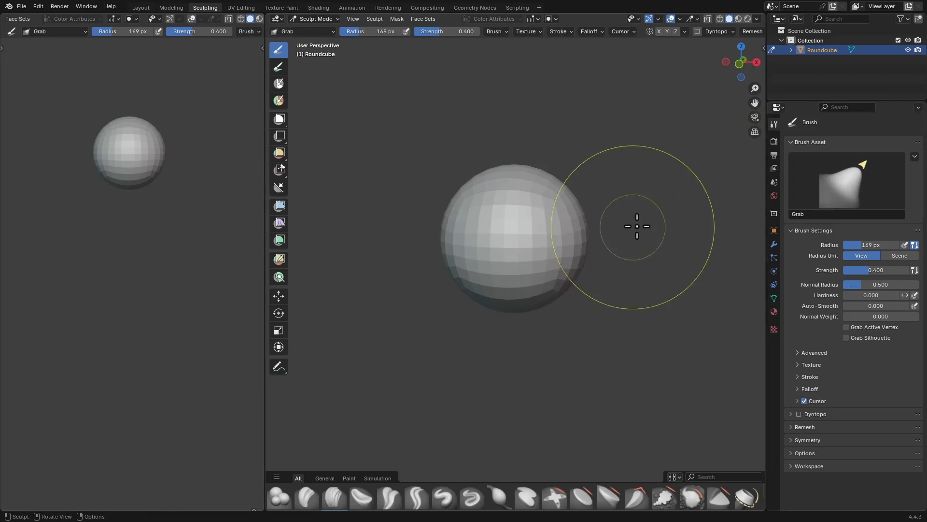
alt+shift+drag(586, 213, 594, 198)
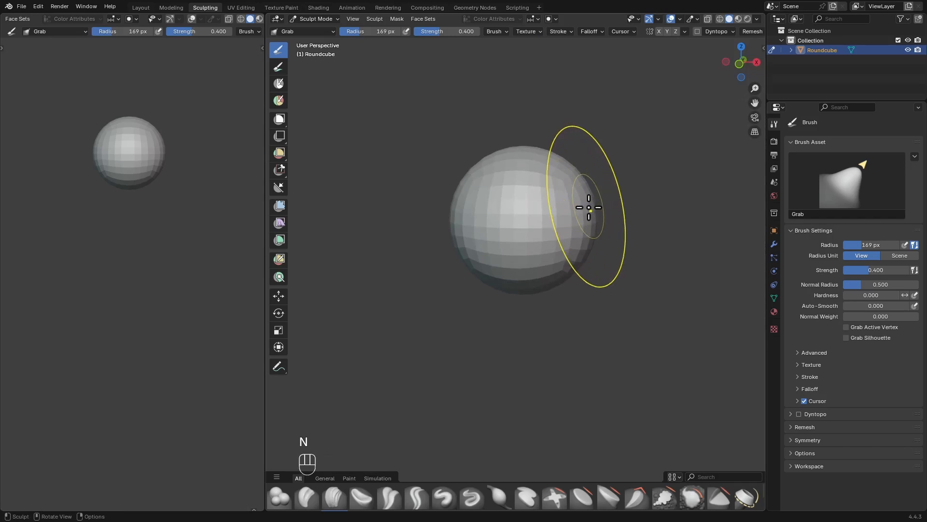
click(659, 31)
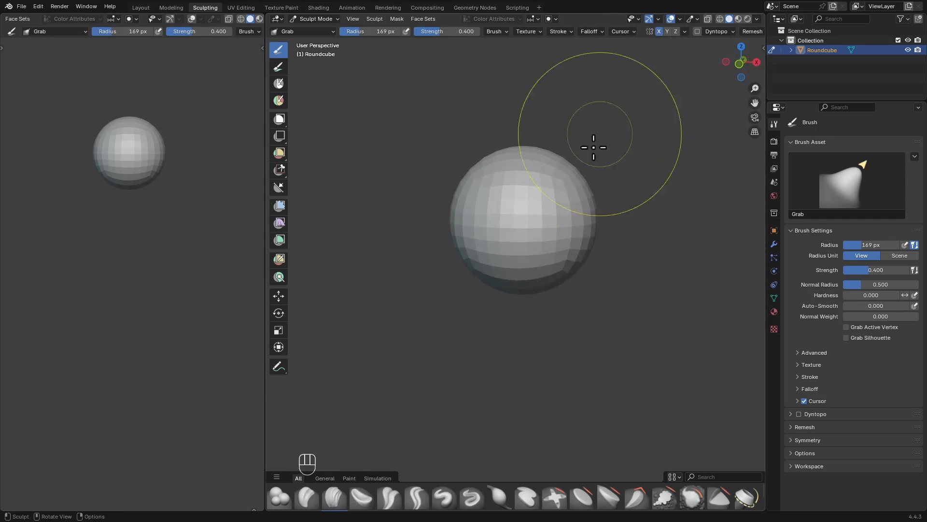
Pull the sphere's underside down into an egg shape using the Grab brush at a radius of about 245 px
key(f)
key(f)
key(f)
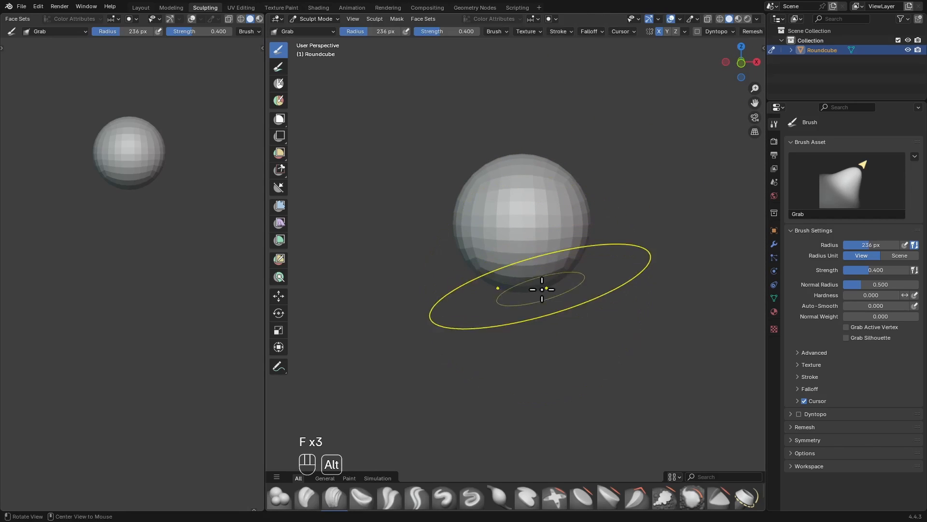
key(f)
click(541, 287)
drag(531, 286, 523, 329)
drag(522, 306, 520, 338)
drag(482, 296, 499, 308)
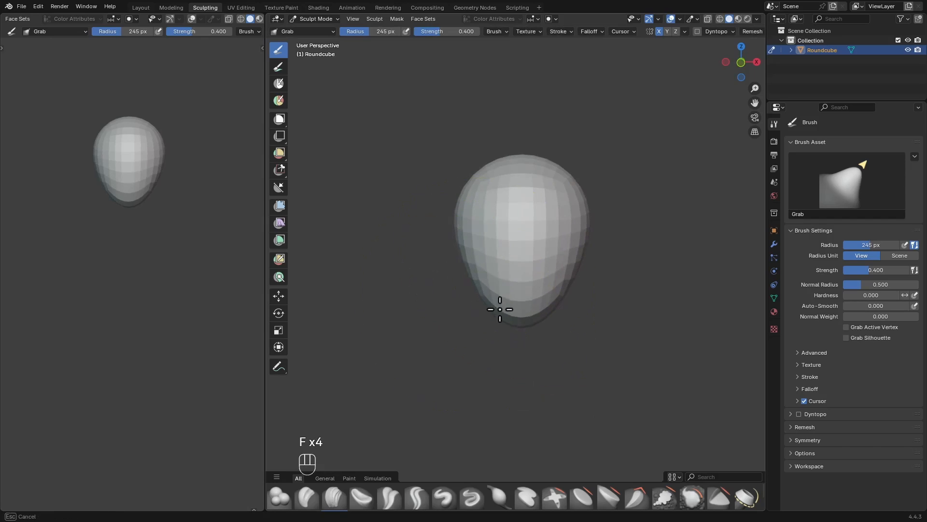
Narrow the lower sides of the head toward the chin with the Grab brush at about 212 px
key(f)
click(655, 304)
key(f)
key(f)
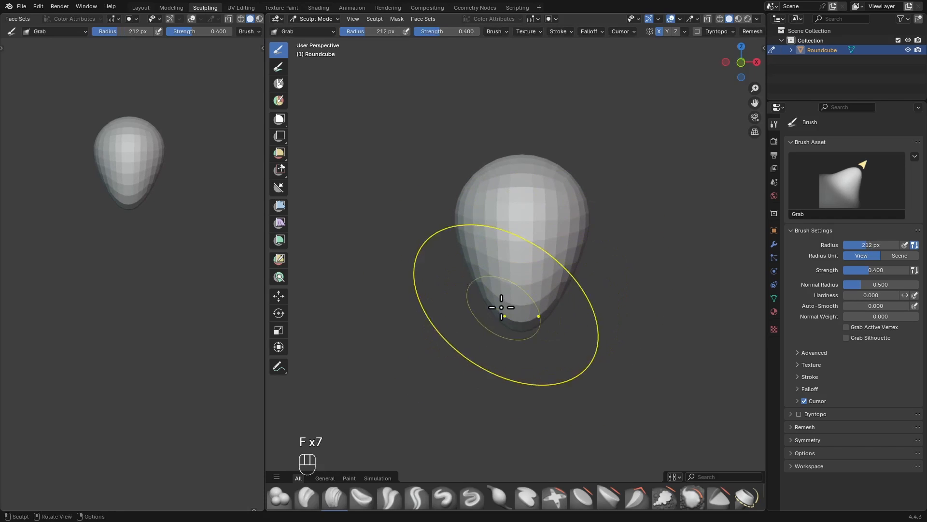
Pull the chin down and forward in side view, using Grab radii of about 257 and 235 px
alt+drag(567, 304, 485, 296)
drag(517, 293, 500, 330)
alt+drag(500, 331, 491, 333)
key(f)
click(505, 333)
key(f)
click(507, 333)
key(f)
click(511, 331)
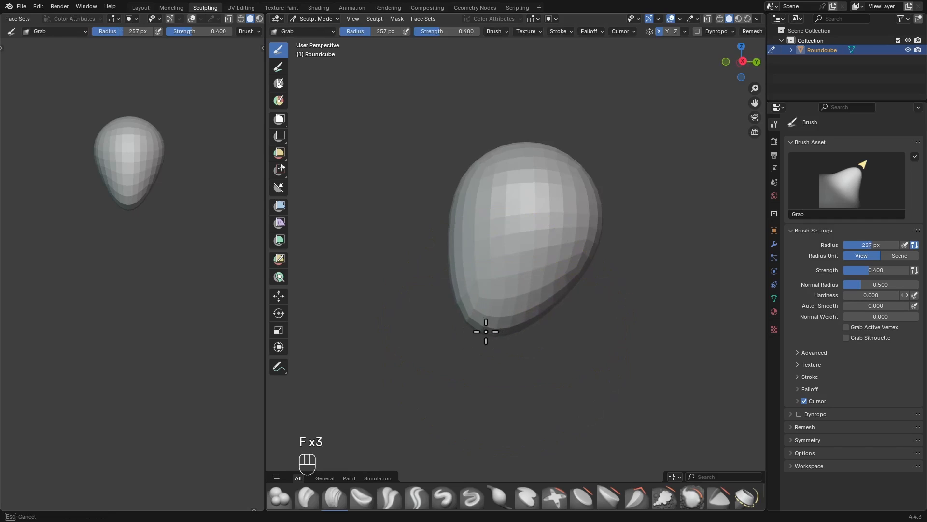
key(f)
click(476, 332)
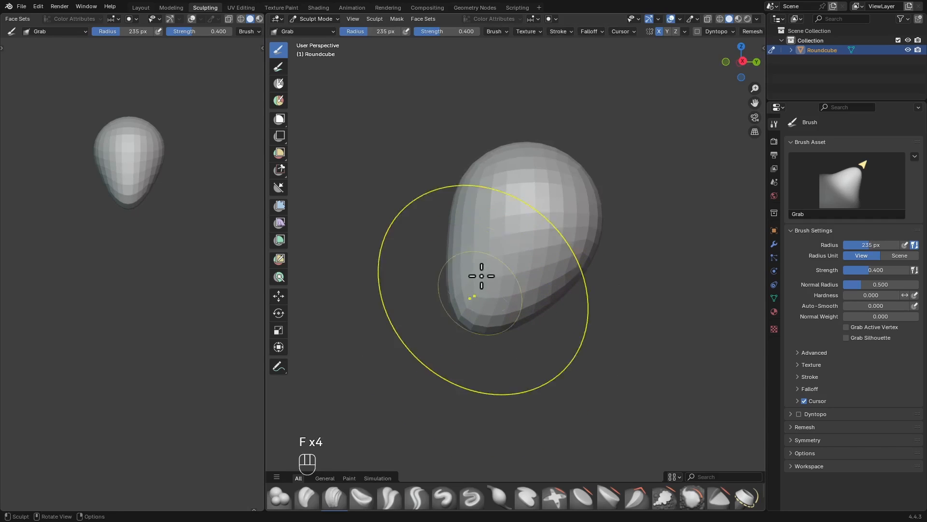
Shape the forehead, crown and back of the skull in side view, using Grab radii from about 264 down to 202 px
key(f)
key(f)
click(480, 166)
drag(480, 161, 478, 156)
key(f)
click(537, 155)
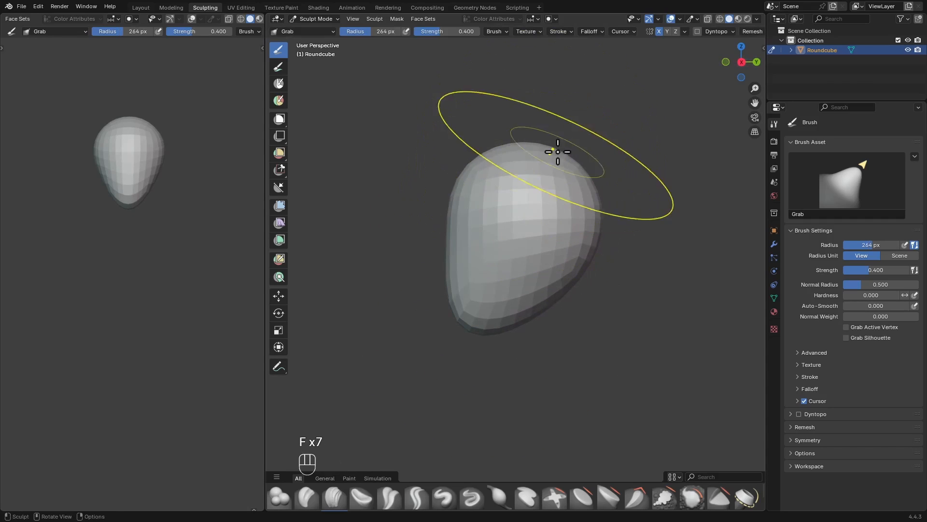
drag(558, 153, 596, 174)
key(f)
click(586, 175)
key(f)
click(566, 172)
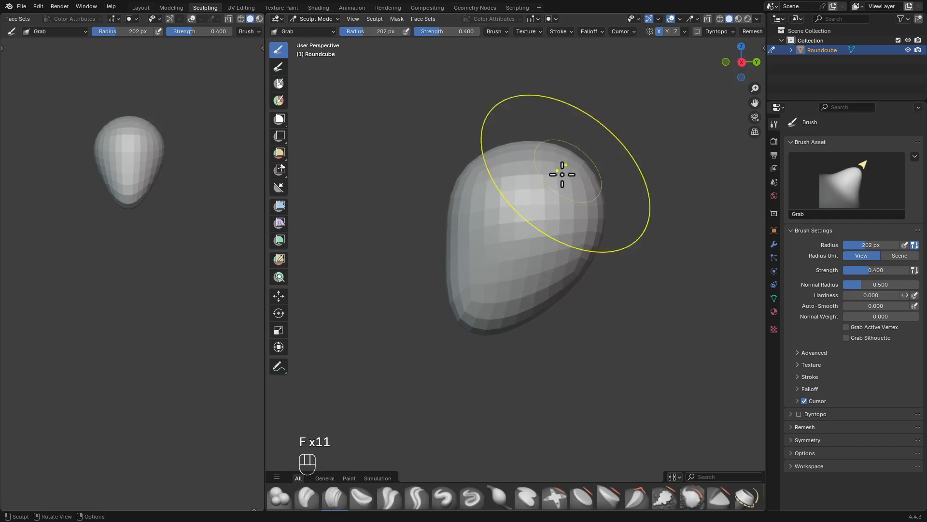
Flatten both sides of the head in front view with a Line Project cut
mouse_move(483, 203)
alt+mouse_down()
mouse_move(578, 216)
mouse_move(580, 230)
alt+mouse_up()
alt+shift+drag(590, 233, 577, 232)
ctrl+alt+drag(586, 236, 584, 252)
click(279, 187)
drag(583, 142, 579, 134)
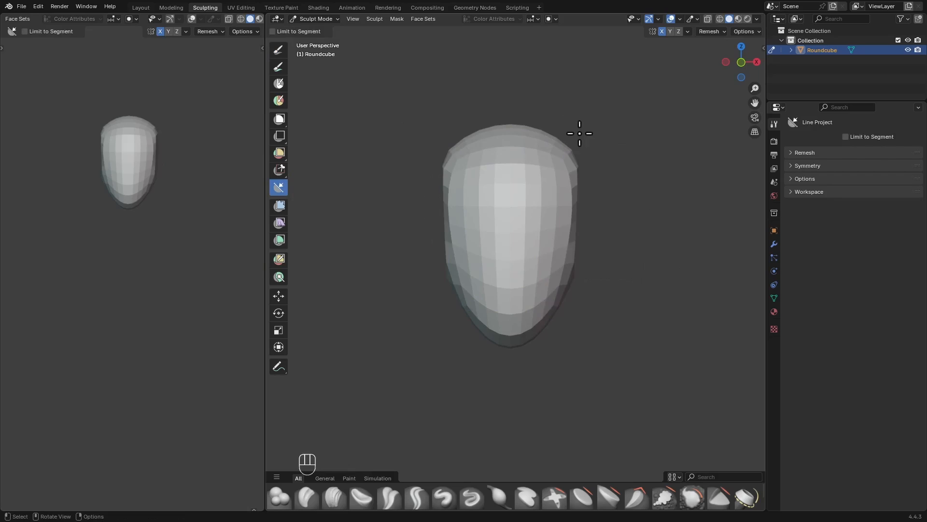
Return to the Grab brush at 183 px and smooth the flattened sides of the head
key(g)
key(f)
key(f)
key(f)
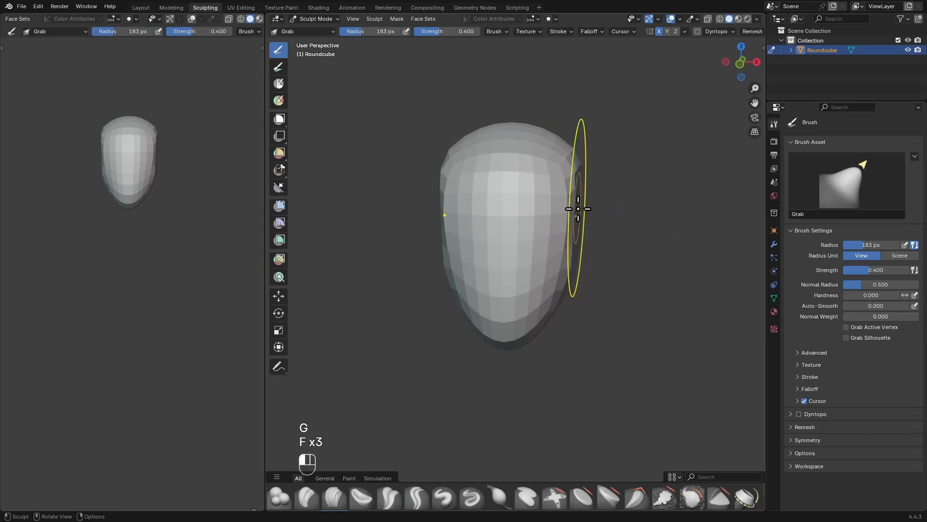
shift+drag(576, 174, 565, 239)
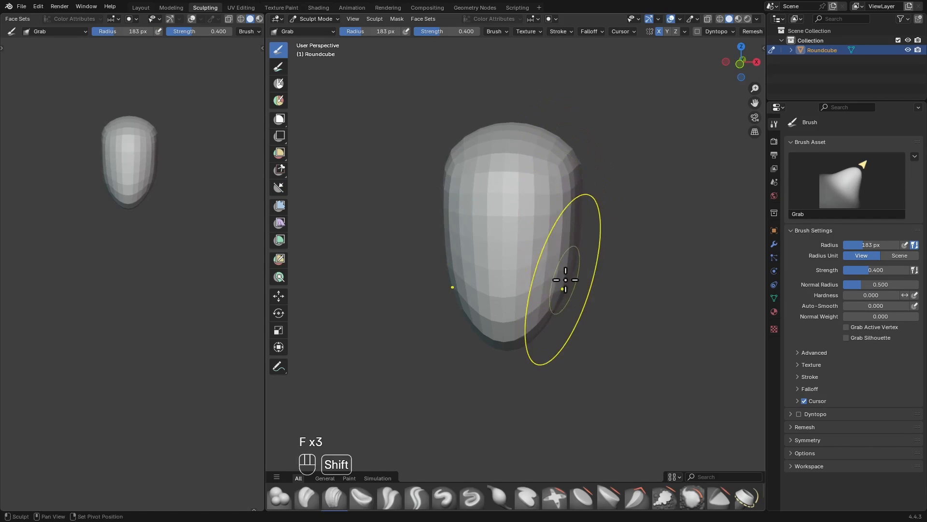
Refine the chin's tip and taper from the front with the Grab brush at about 180 px
key(g)
middle_drag(501, 303, 508, 304)
key(f)
key(f)
key(f)
key(f)
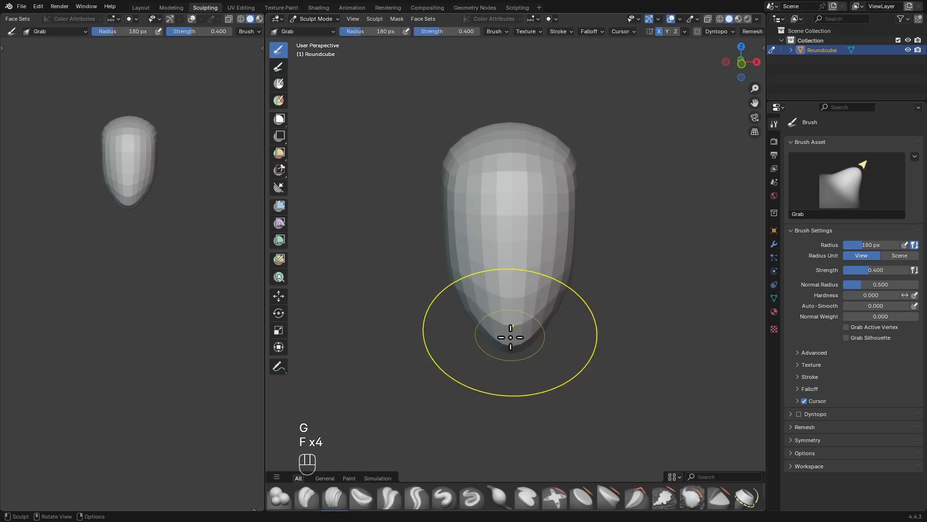
key(f)
click(495, 340)
Select the Crease Polish brush and set its radius to about 105 px for work on the side of the head
ctrl+middle_drag(575, 266, 573, 338)
mouse_move(574, 338)
alt+middle_down()
mouse_move(517, 314)
mouse_move(455, 312)
mouse_move(482, 270)
mouse_move(533, 296)
mouse_move(544, 282)
alt+middle_up()
key(f)
click(531, 280)
key(shift+c)
mouse_move(549, 285)
alt+middle_down()
mouse_move(495, 278)
mouse_move(538, 270)
mouse_move(515, 296)
mouse_move(501, 366)
mouse_move(480, 370)
alt+middle_up()
key(f)
click(483, 271)
key(f)
click(497, 279)
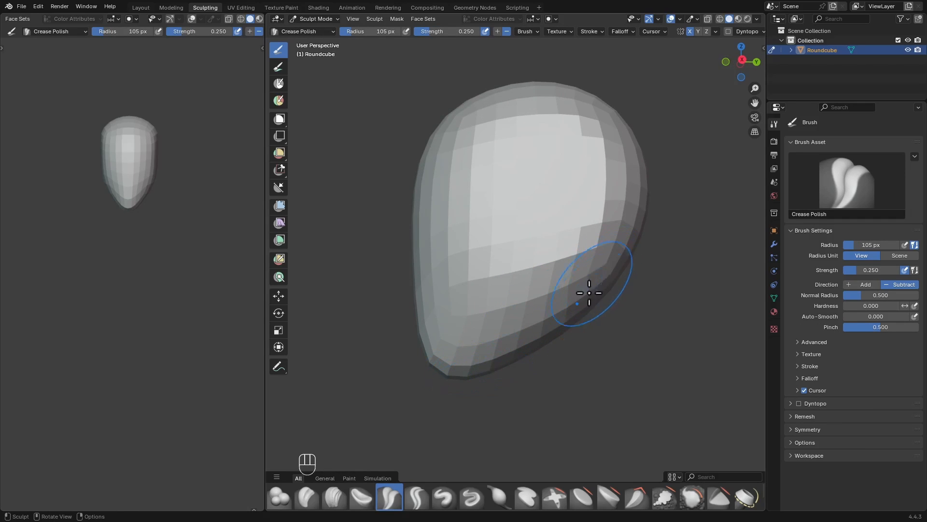
Carve a groove separating the jaw from the skull base with Crease Polish at a radius of 82 px
mouse_move(589, 292)
alt+middle_down()
mouse_move(517, 311)
mouse_move(483, 285)
alt+middle_up()
key(f)
click(472, 278)
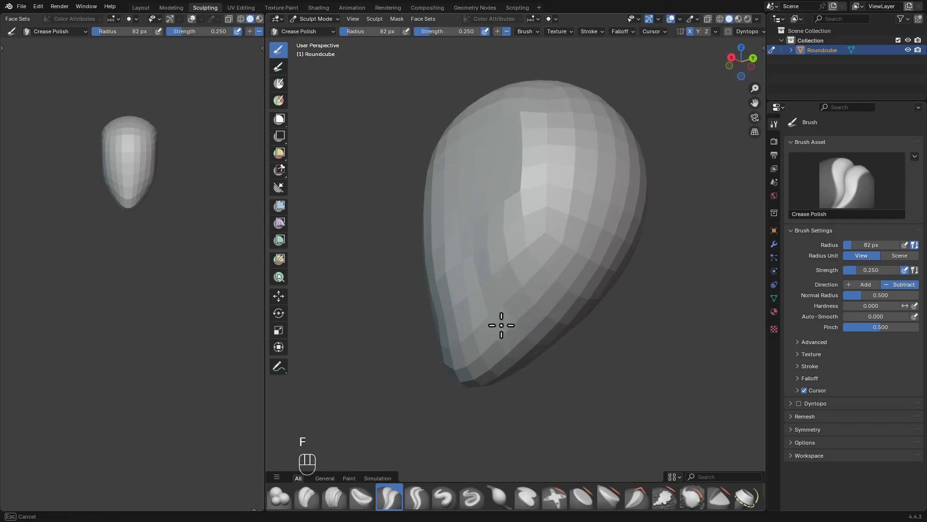
alt+middle_drag(525, 346, 465, 239)
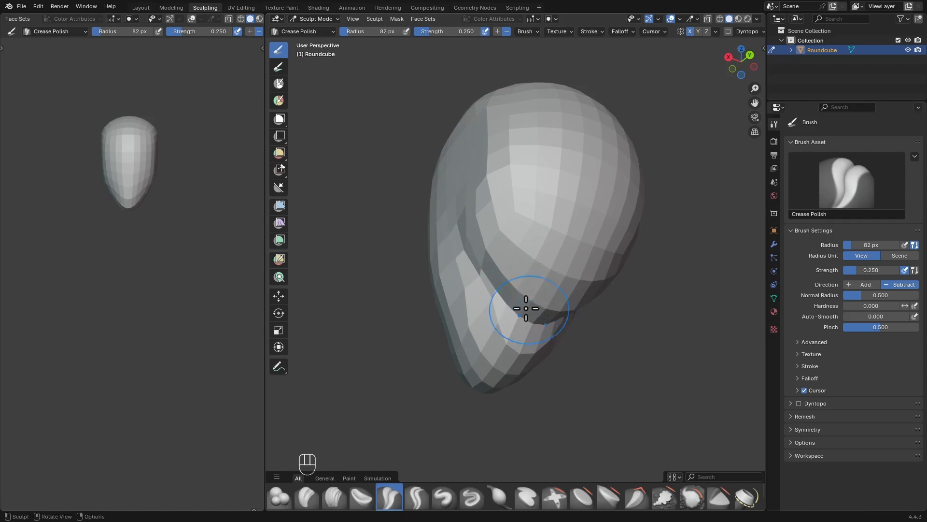
Reshape the underside of the skull behind the jaw in side view, using the Grab brush at about 243 px
mouse_move(526, 308)
alt+middle_down()
mouse_move(584, 323)
mouse_move(559, 315)
alt+middle_up()
key(g)
key(f)
key(g)
key(f)
key(f)
click(647, 317)
key(f)
click(558, 302)
key(f)
click(555, 306)
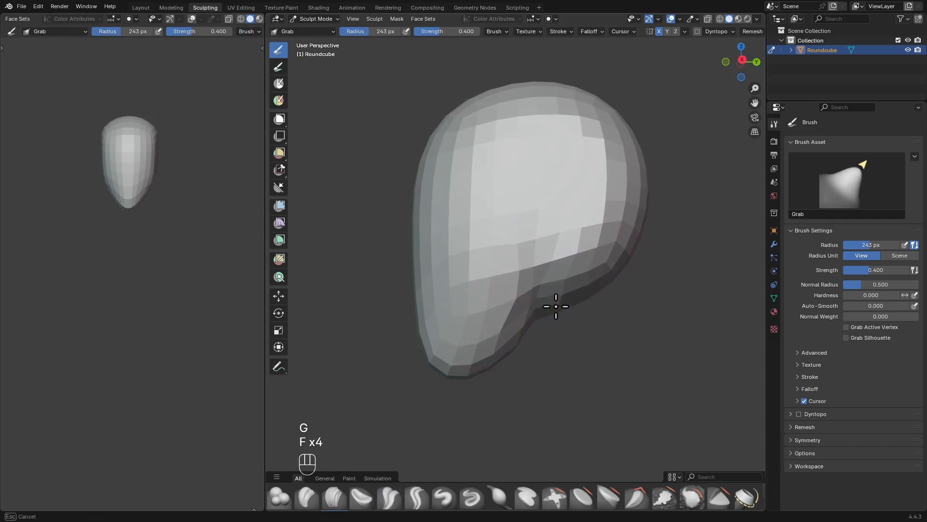
key(f)
click(542, 315)
Adjust the chin's lower contour in side view with the Grab brush at a radius of about 130 px
key(f)
click(455, 369)
key(f)
click(457, 371)
key(f)
click(459, 380)
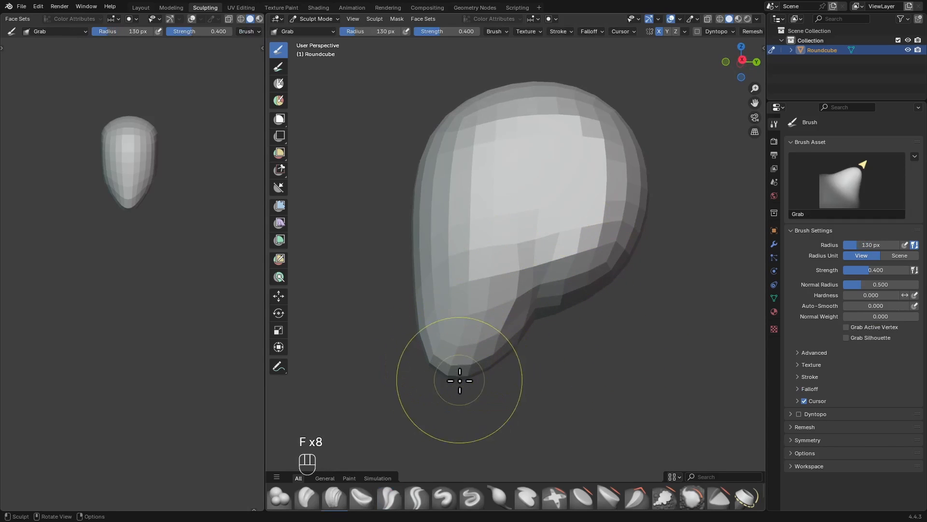
click(436, 375)
middle_drag(434, 372, 618, 258)
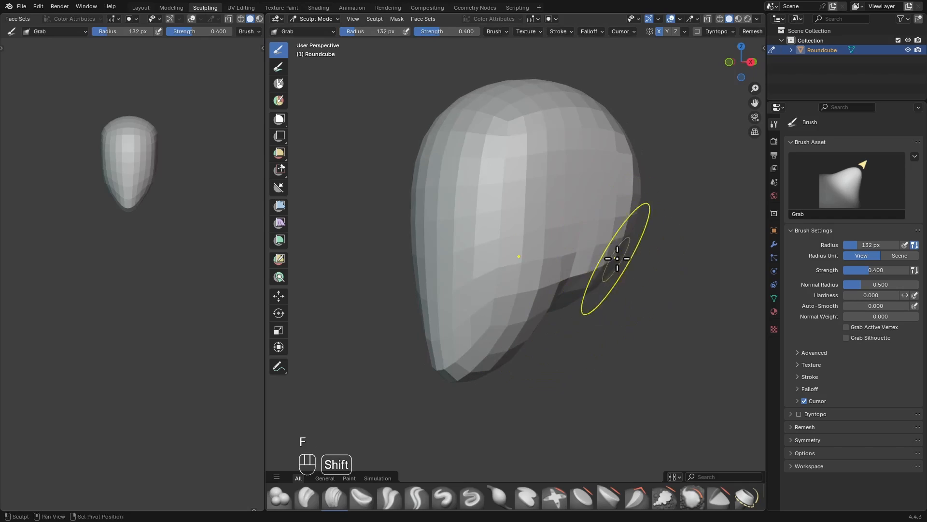
Refine the jaw and skull base in three-quarter view with the Grab brush at a radius of about 191 px
scroll(598, 268, down, 1)
key(f)
click(546, 293)
key(f)
click(569, 292)
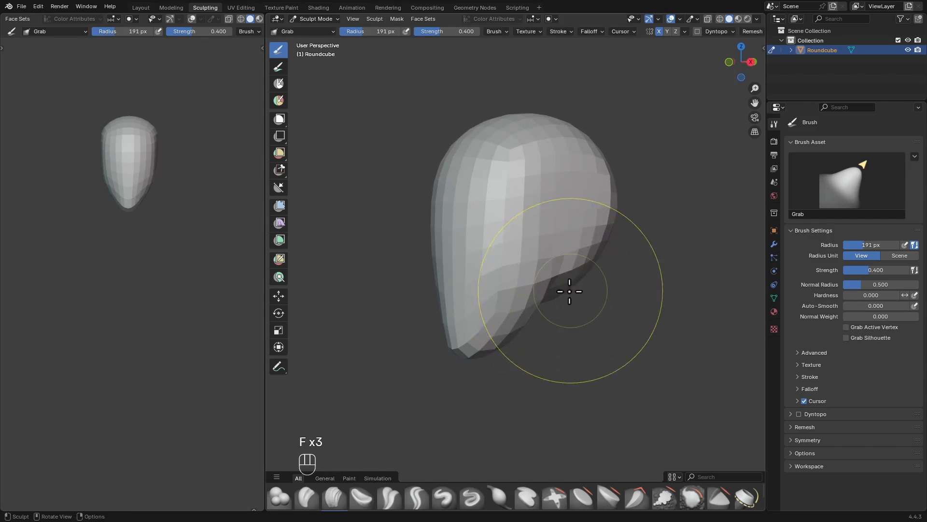
key(f)
click(559, 291)
Smooth out the head's side profile with the Grab brush at varying radii, ending at 204 px
mouse_move(559, 289)
ctrl+alt+mouse_down()
mouse_move(570, 234)
mouse_move(600, 251)
mouse_move(526, 252)
mouse_move(466, 280)
mouse_move(521, 242)
ctrl+alt+mouse_up()
key(f)
click(474, 291)
key(f)
click(471, 292)
key(f)
click(468, 291)
key(f)
click(470, 283)
key(f)
click(472, 283)
mouse_move(603, 306)
alt+mouse_down()
mouse_move(442, 313)
mouse_move(520, 312)
mouse_move(565, 230)
mouse_move(580, 263)
mouse_move(572, 261)
mouse_move(576, 224)
mouse_move(583, 257)
mouse_move(571, 230)
alt+mouse_up()
Switch to Object Mode and look up the Quick Favorites option of the Round Cube primitive
key(ctrl+Tab)
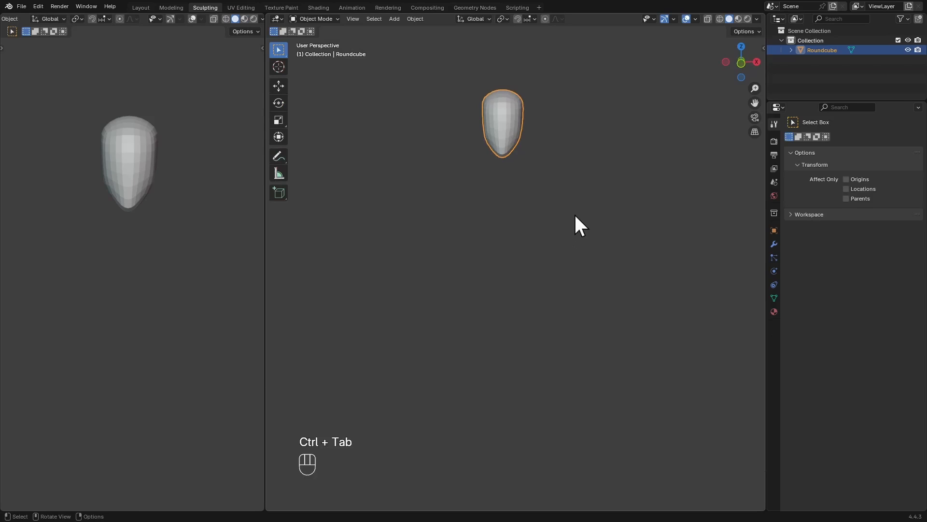
key(shift+a)
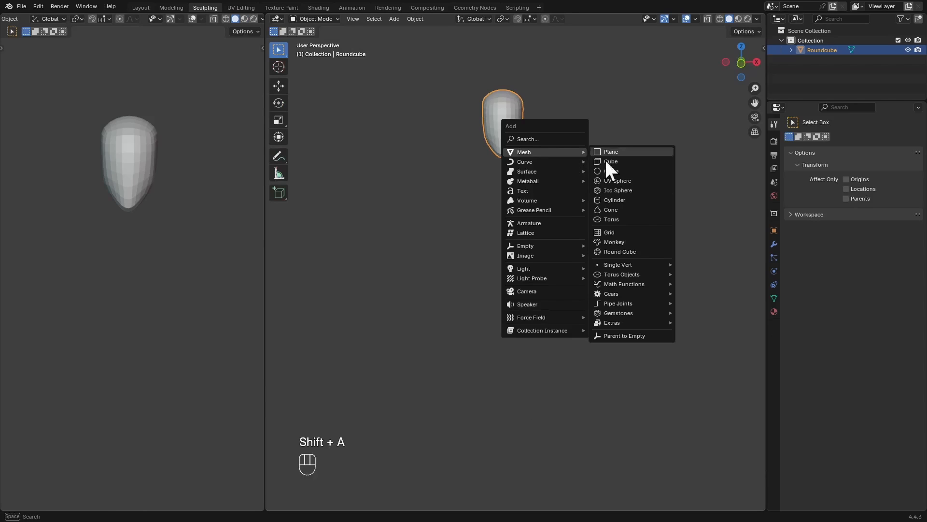
right_click(627, 252)
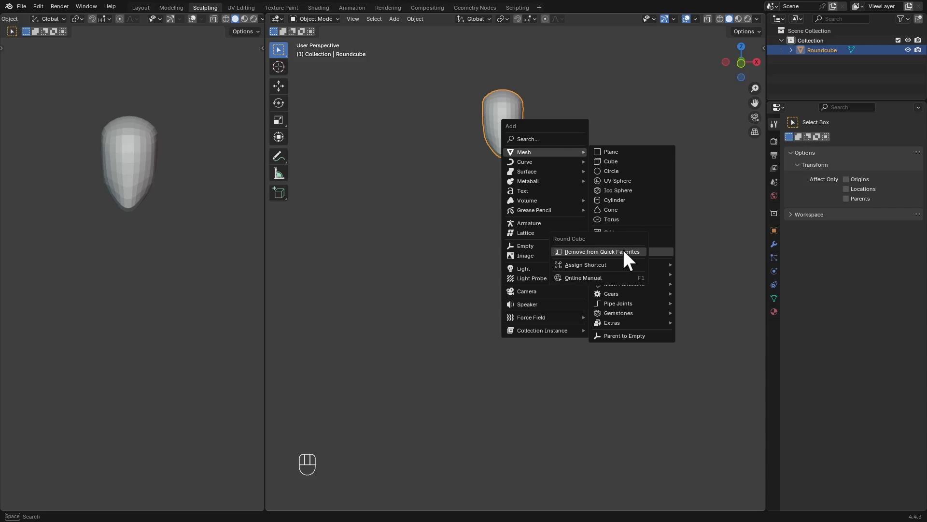
key(Escape)
key(Escape)
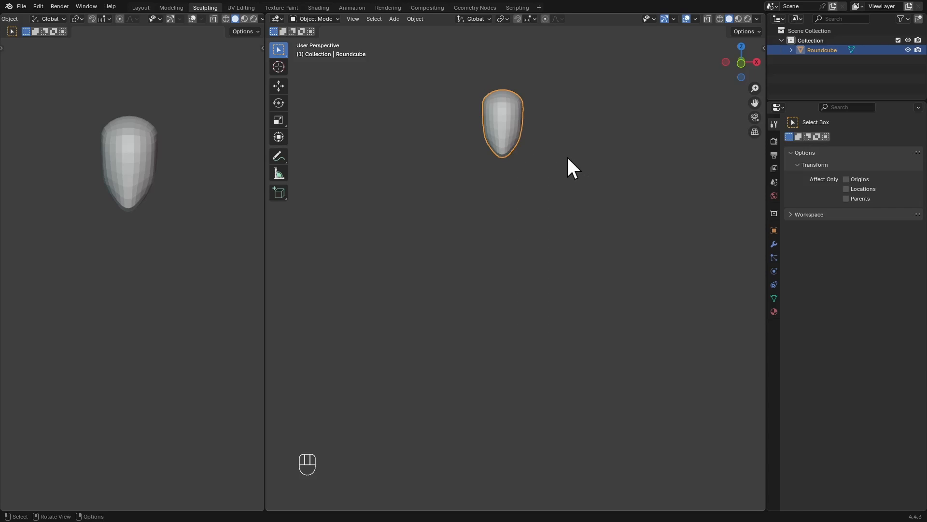
Add a second round cube from Quick Favorites and move it down along Z below the head
key(q)
key(q)
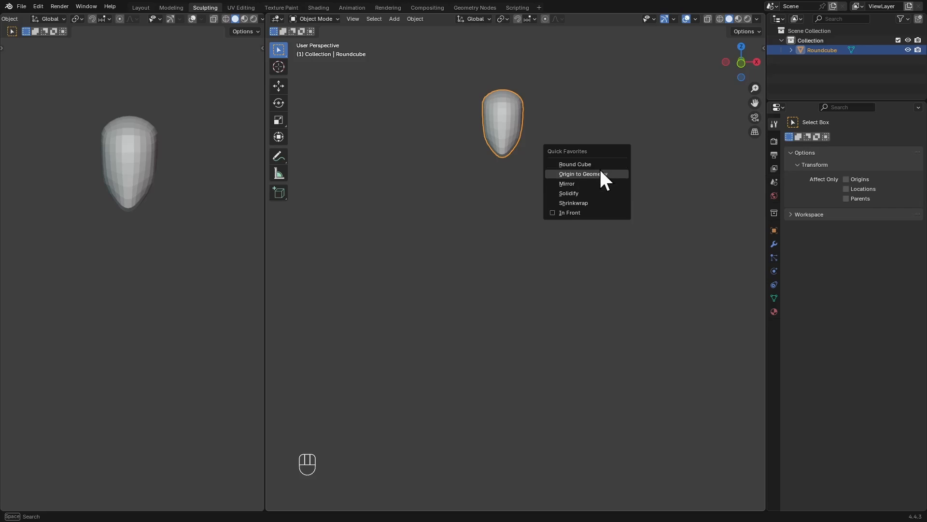
click(587, 163)
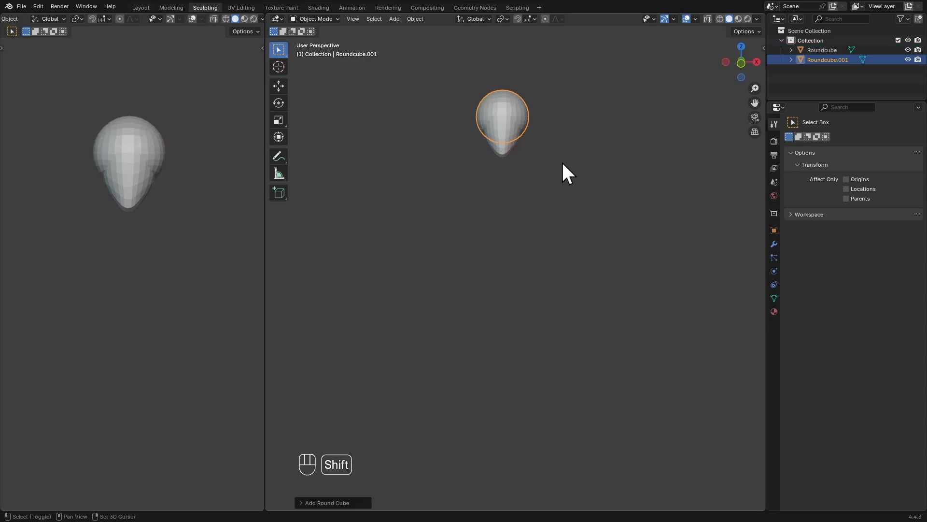
key(g)
key(z)
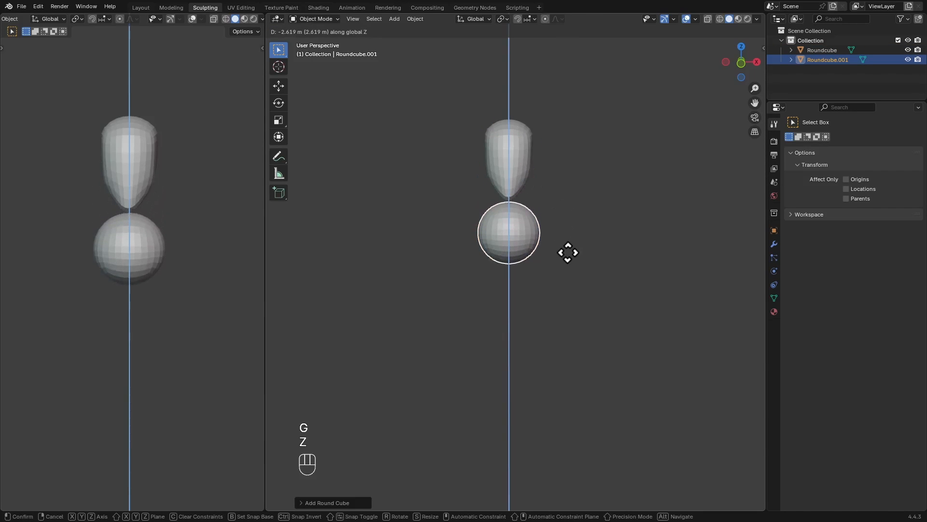
click(566, 268)
Enlarge the new round cube and shift it along Z so it clears the head
alt+drag(569, 223, 627, 230)
key(s)
key(g)
key(z)
click(587, 217)
Flatten the new round cube along Y to about 0.48 and tilt it in the right side view
key(s)
key(y)
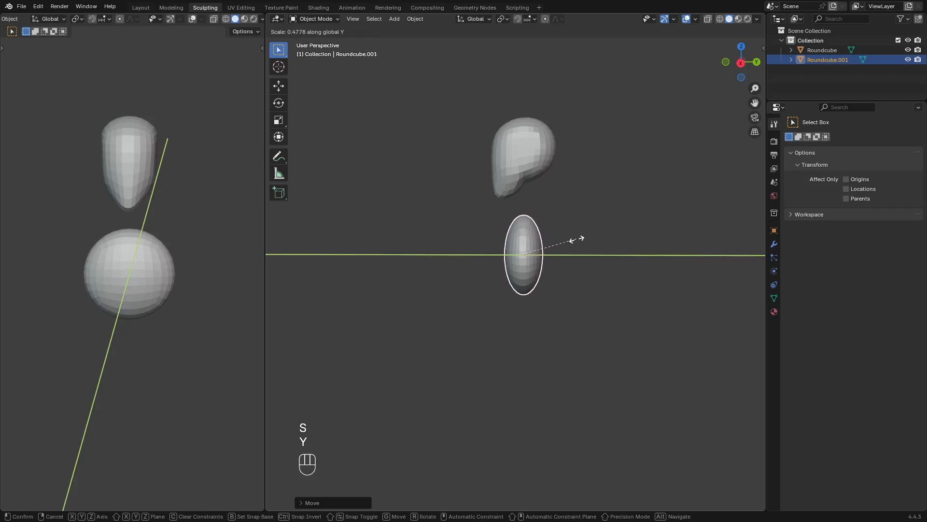
click(574, 240)
key(KP_3)
key(r)
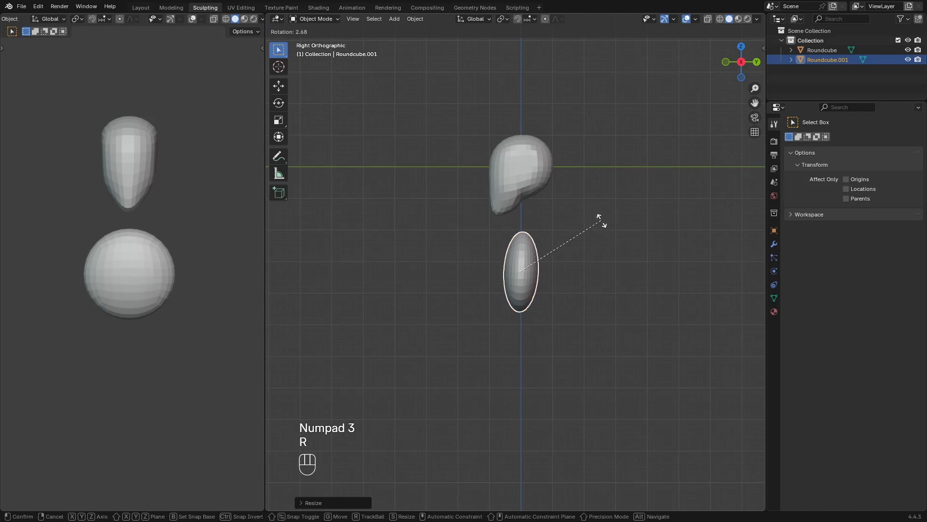
click(602, 238)
ctrl+alt+drag(601, 238, 582, 248)
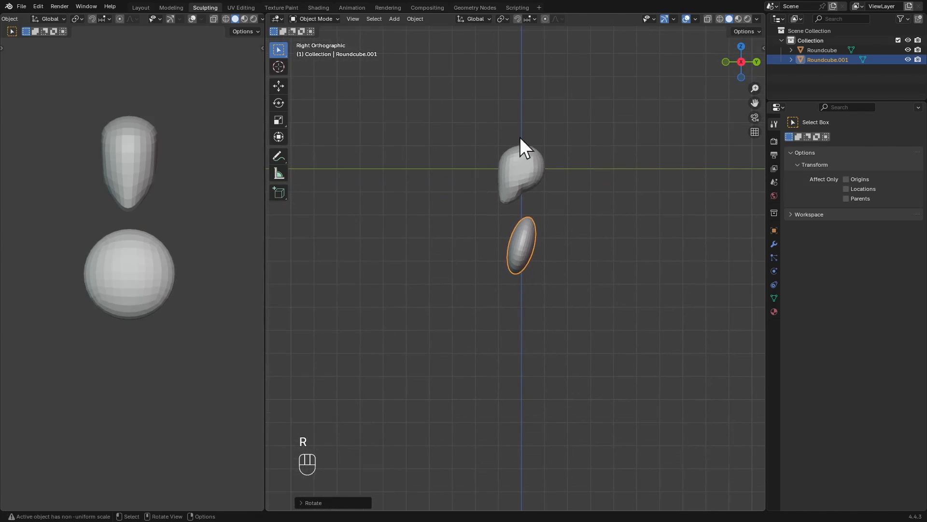
ctrl+alt+drag(526, 270, 534, 175)
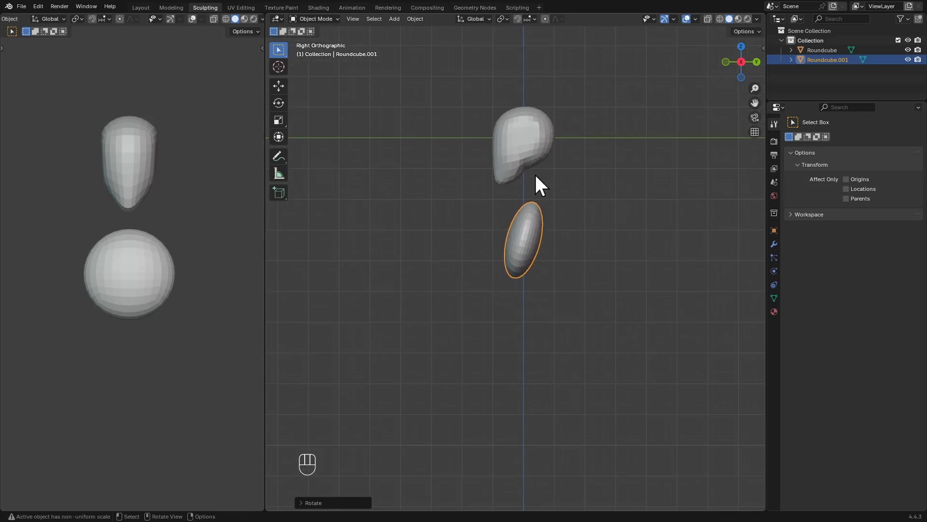
key(s)
key(z)
key(Escape)
Stretch the flattened torso shape along Z and adjust its tilt and position beneath the head
key(s)
key(z)
click(541, 157)
key(g)
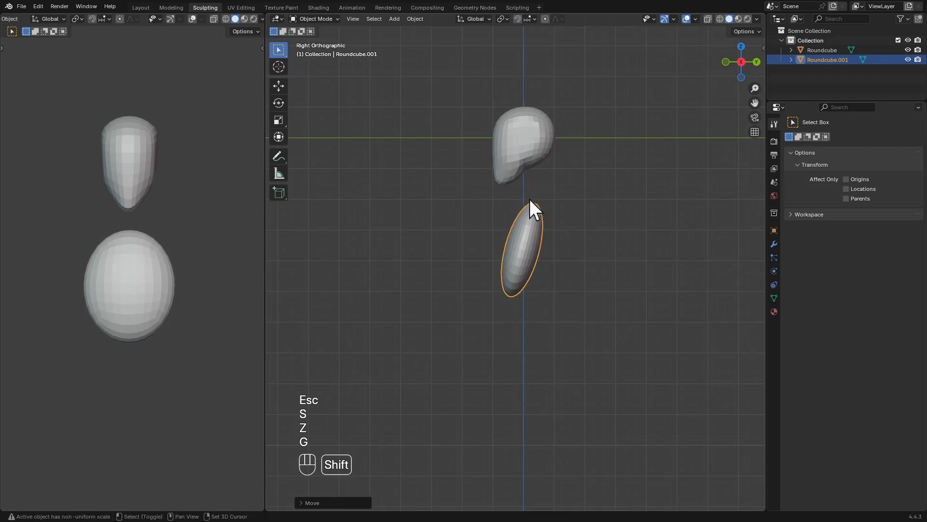
key(r)
key(g)
click(575, 155)
alt+drag(520, 215, 608, 214)
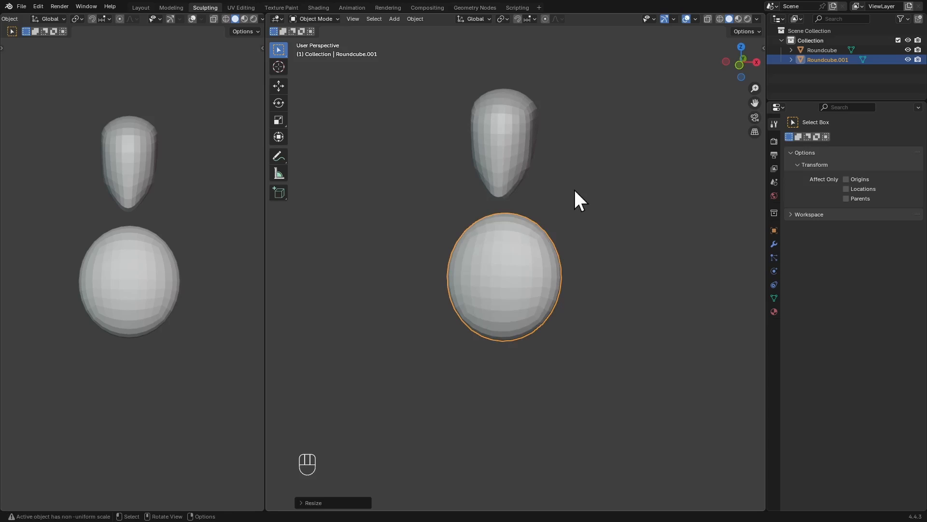
Try to apply All Transforms to the torso shape before entering Sculpt Mode
key(ctrl+a)
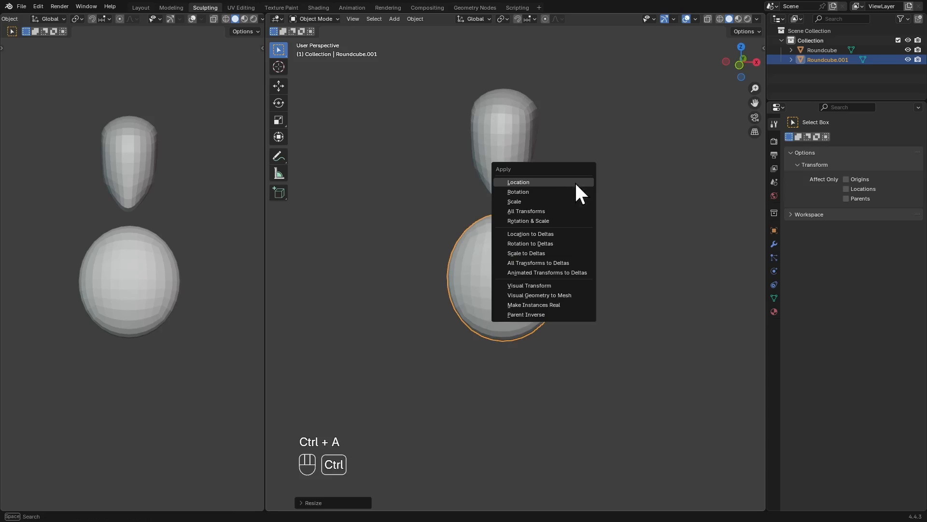
click(539, 210)
key(ctrl+Tab)
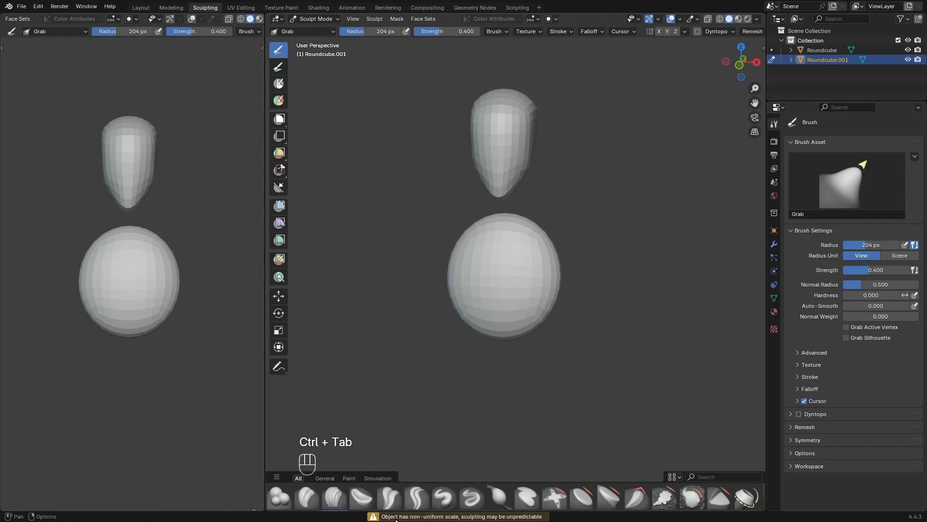
key(ctrl+Tab)
click(468, 255)
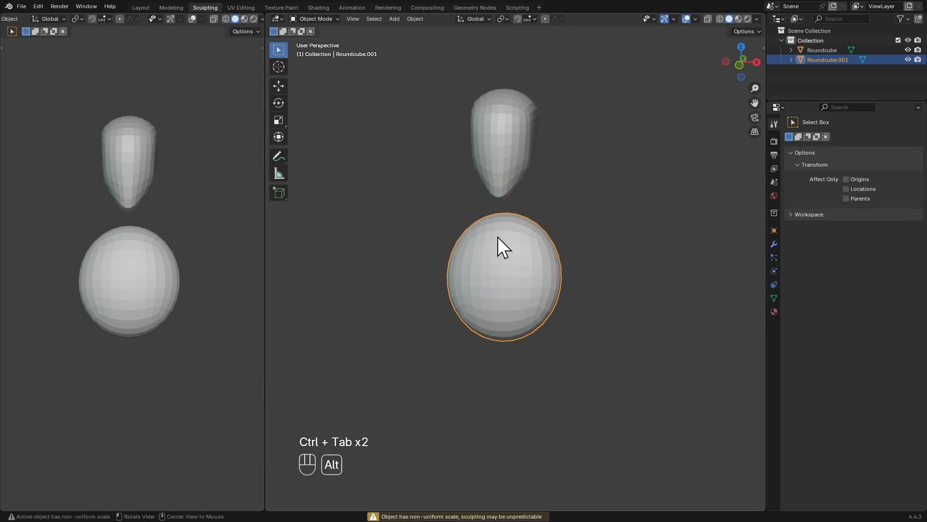
Apply All Transforms to the torso shape and enable X symmetry for it in Sculpt Mode
key(ctrl+a)
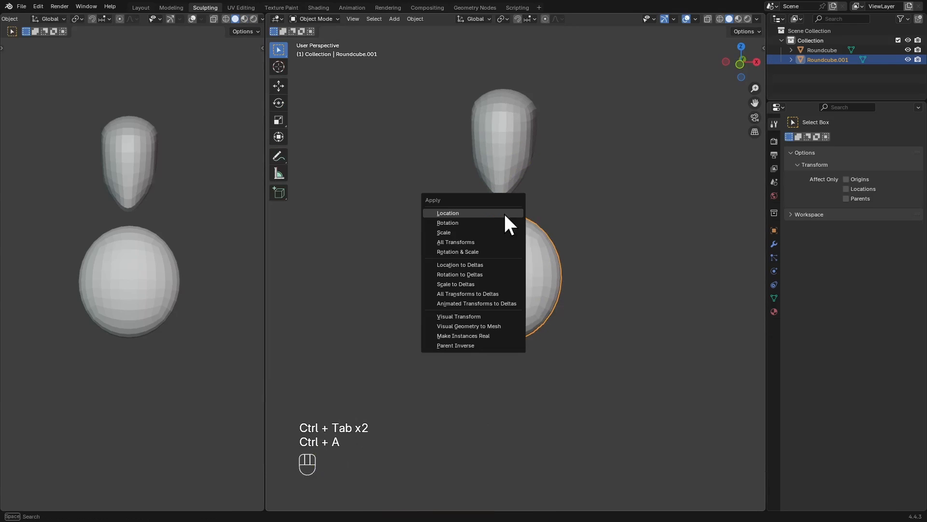
click(470, 242)
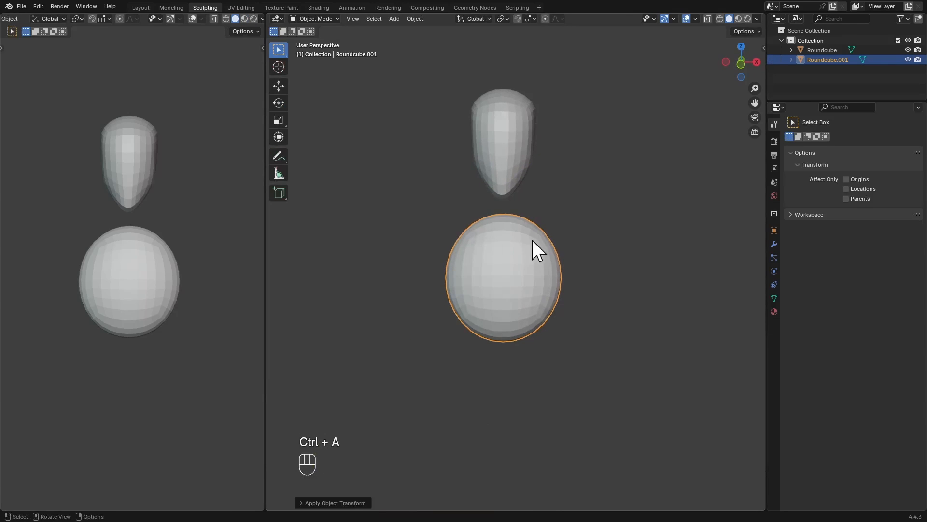
key(ctrl+Tab)
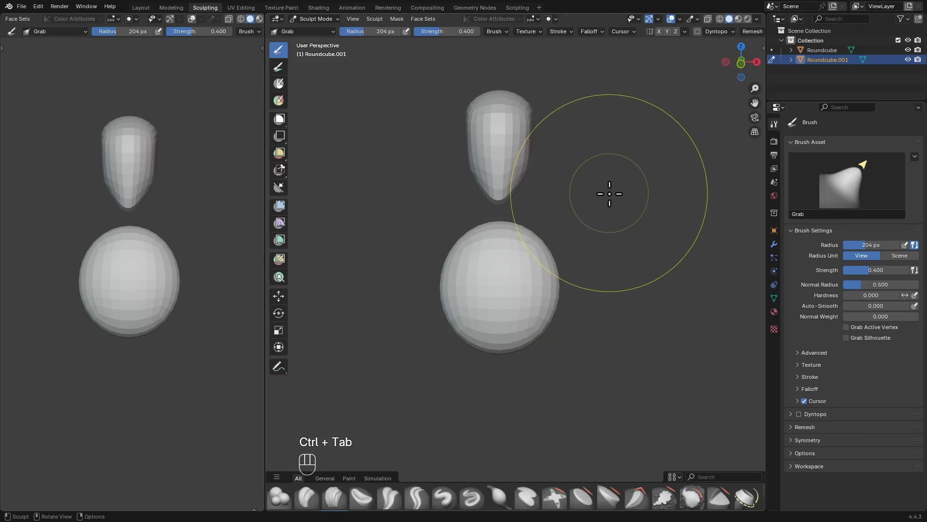
click(660, 31)
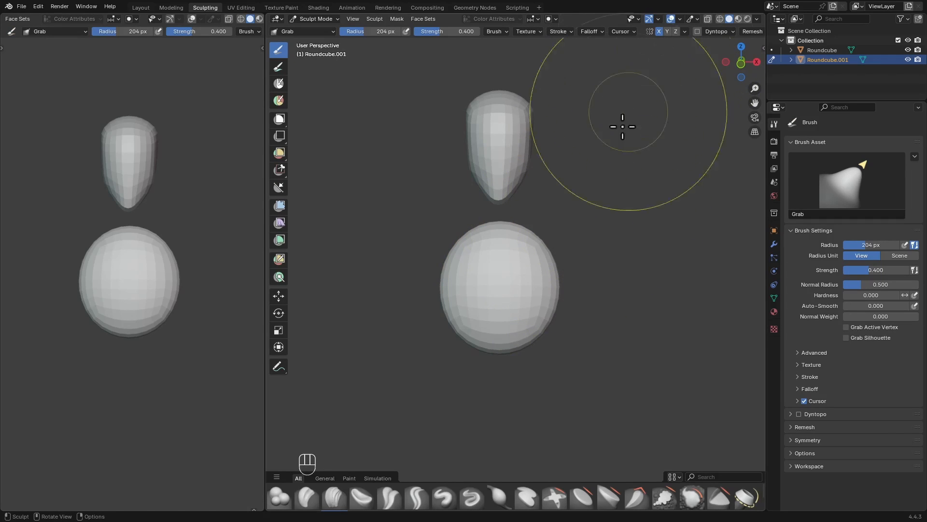
Start reshaping the sides of the torso in front view with the Grab brush, beginning at a radius of 184 px
key(f)
click(555, 271)
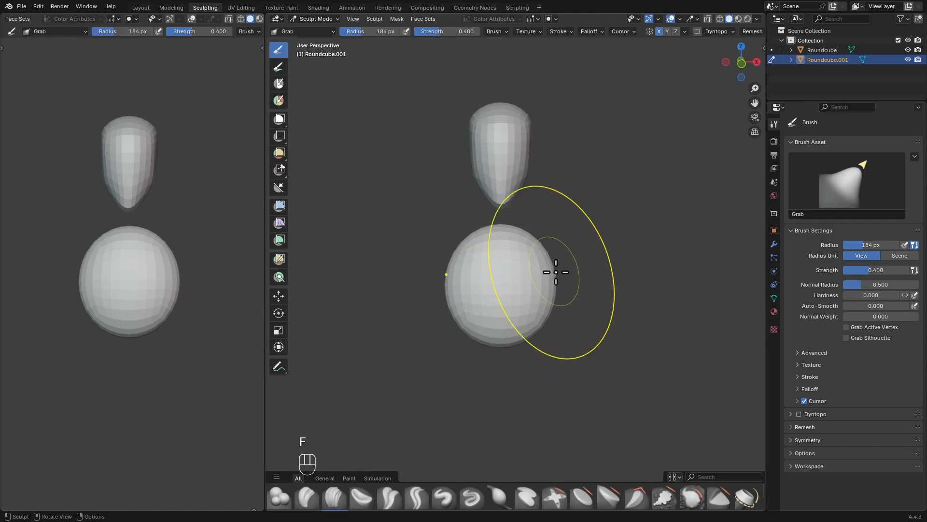
alt+middle_drag(553, 272, 563, 265)
key(f)
key(f)
key(f)
click(560, 264)
mouse_move(553, 264)
mouse_down()
mouse_move(569, 256)
mouse_move(576, 233)
mouse_move(561, 291)
mouse_up()
Square out the torso's upper corners into shoulders with the Grab brush at varying radii up to about 230 px
key(f)
click(592, 259)
key(f)
key(f)
click(550, 250)
key(f)
key(f)
click(598, 257)
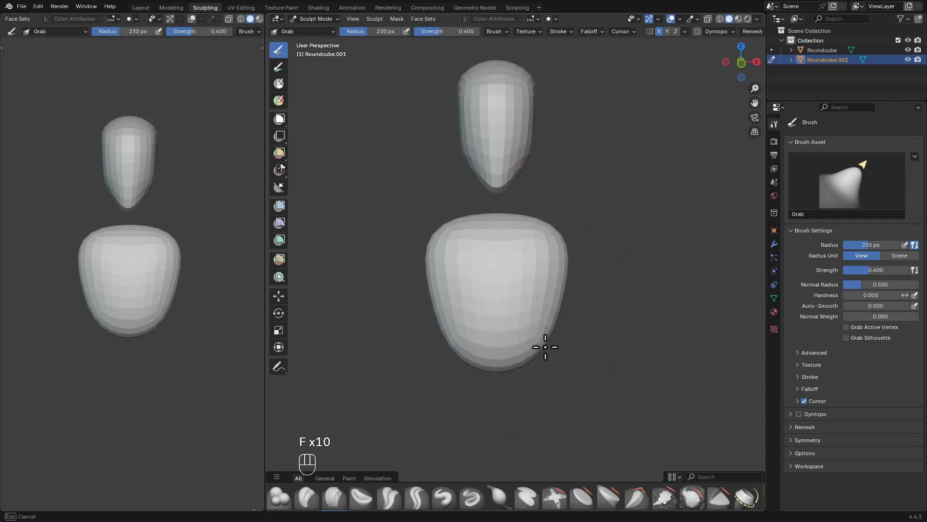
Lengthen and narrow the lower torso toward the waist with the Grab brush
drag(532, 397, 532, 401)
drag(548, 350, 539, 371)
key(f)
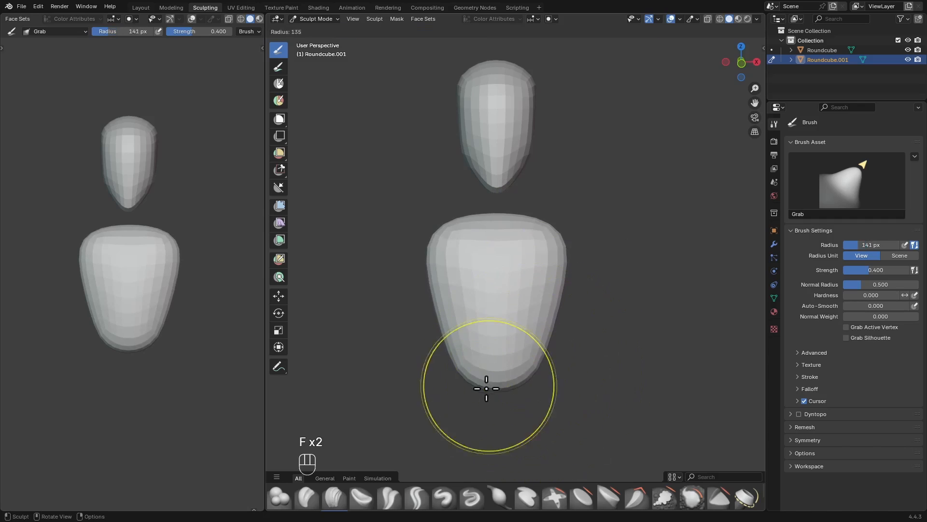
click(554, 386)
drag(494, 390, 495, 383)
Pull the shoulders farther outward with the Grab brush at radii of about 201 to 217 px
key(f)
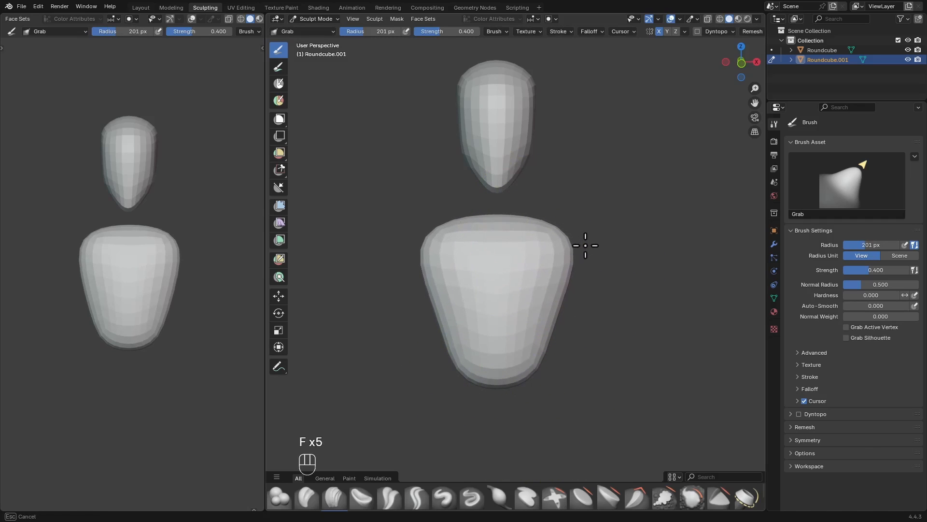
drag(585, 245, 586, 245)
key(f)
click(608, 256)
Thicken the whole torso mesh in Edit Mode by scaling it along Y to about 1.2
mouse_move(611, 269)
alt+middle_down()
mouse_move(543, 291)
mouse_move(551, 276)
mouse_move(561, 296)
mouse_move(591, 275)
alt+middle_up()
key(Tab)
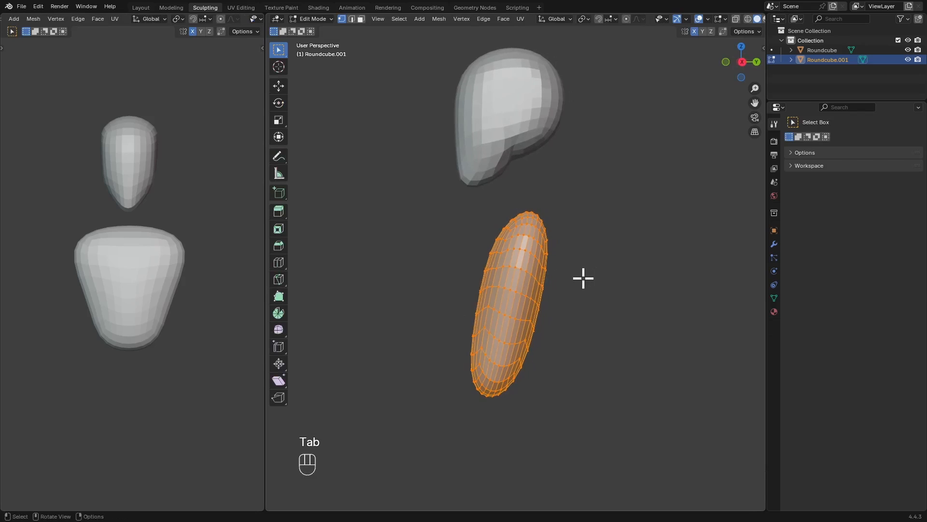
key(s)
key(y)
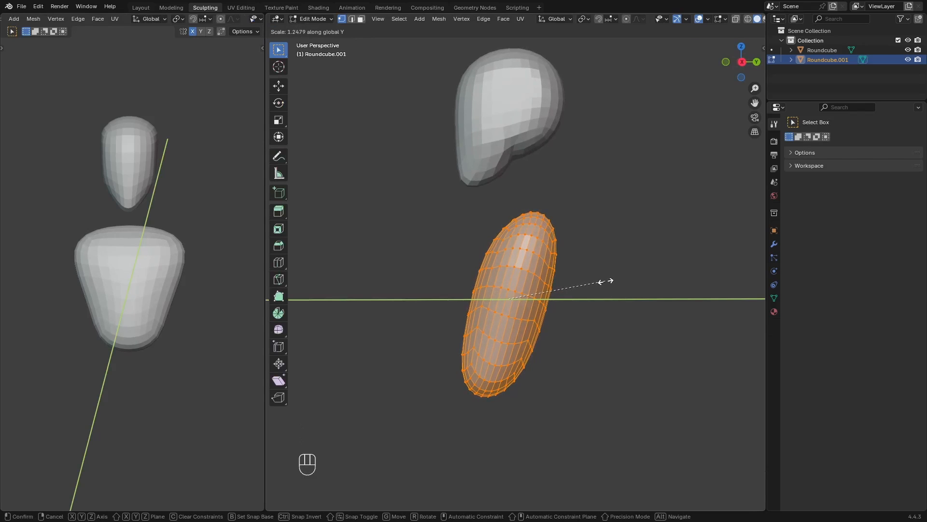
click(601, 281)
Return the torso to Sculpt Mode and set the Grab brush radius to 129 px for work on the lower back
key(ctrl+Tab)
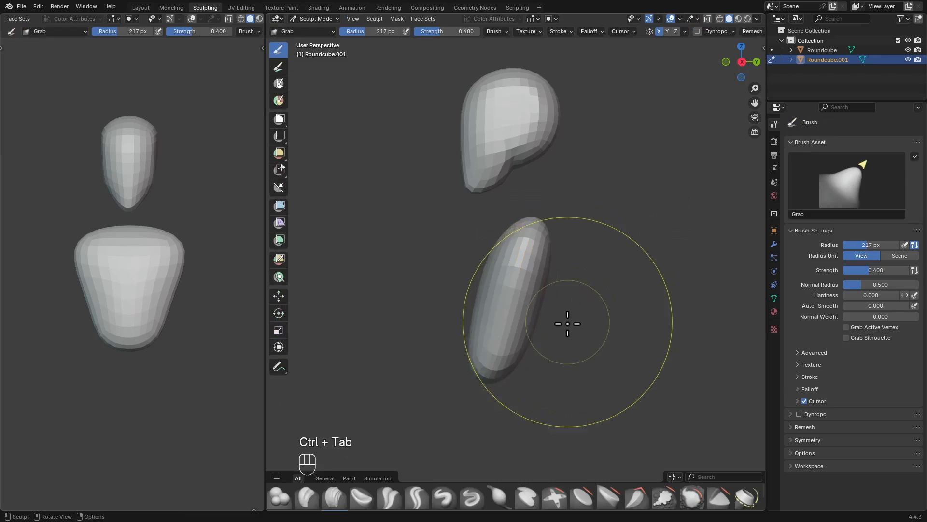
scroll(567, 321, up, 2)
key(f)
click(507, 305)
scroll(556, 310, up, 1)
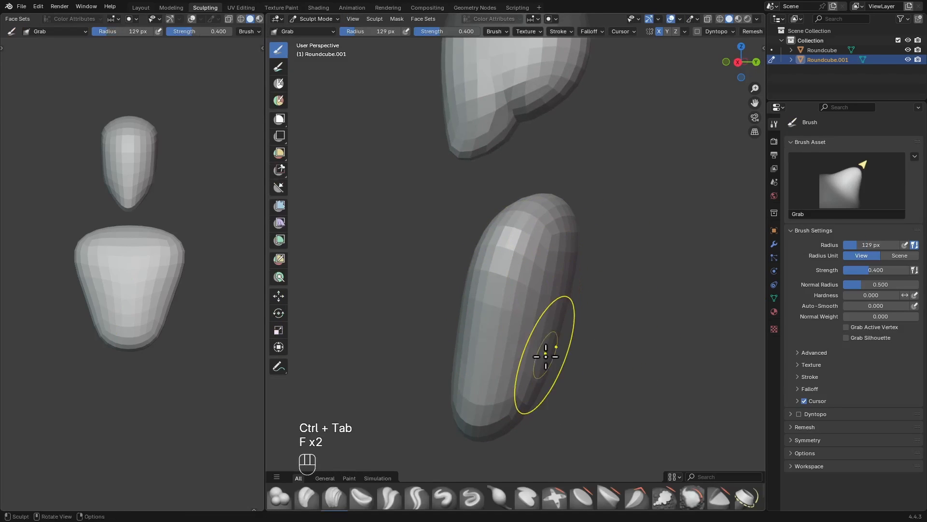
alt+drag(571, 270, 558, 293)
alt+drag(551, 336, 568, 335)
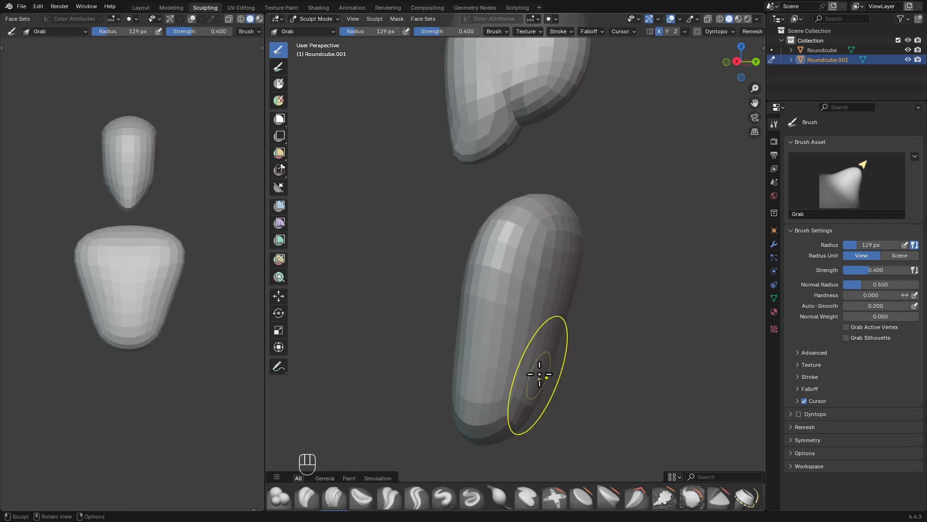
Raise the middle of the torso's upper edge into a neck base and slope the shoulders with the Grab brush
mouse_move(539, 374)
alt+mouse_down()
mouse_move(618, 310)
mouse_move(565, 251)
alt+mouse_up()
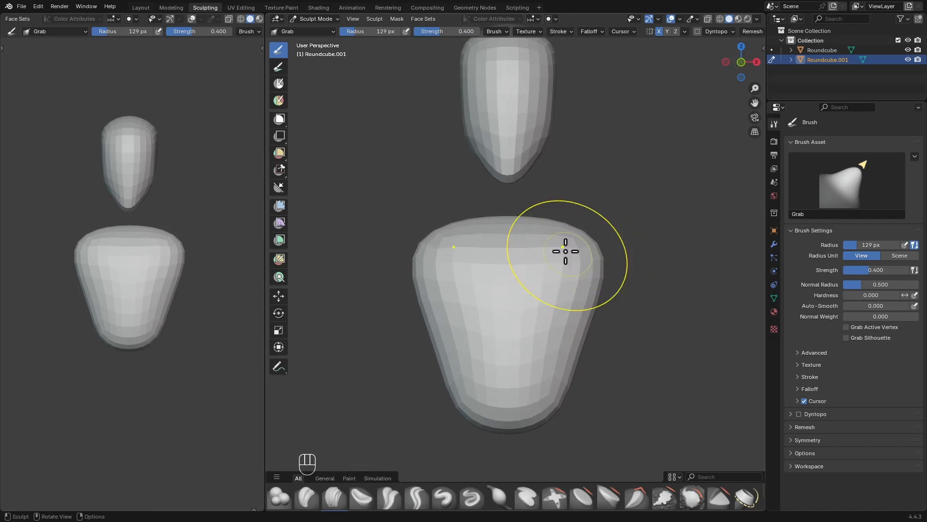
key(f)
click(513, 212)
alt+drag(513, 211, 508, 186)
key(f)
click(535, 215)
key(f)
click(505, 201)
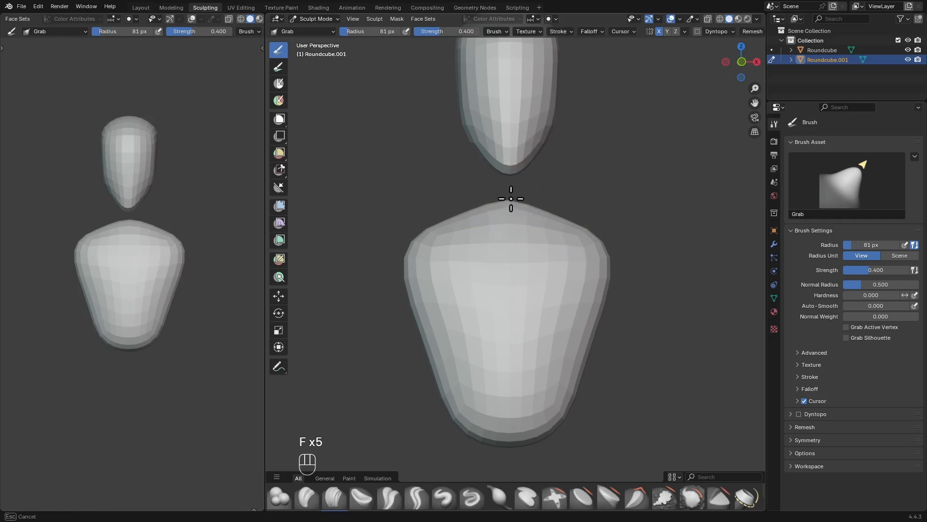
drag(559, 218, 591, 238)
Flatten and square off the torso's lower end with the Grab brush at varying radii
ctrl+alt+drag(609, 187, 573, 275)
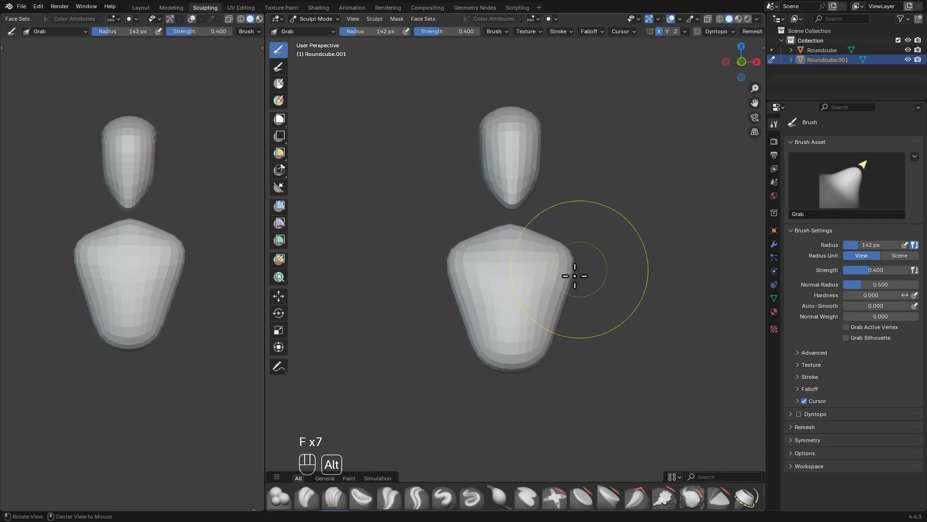
key(f)
click(528, 339)
key(f)
click(470, 339)
key(f)
click(509, 366)
key(f)
click(562, 352)
key(f)
click(431, 323)
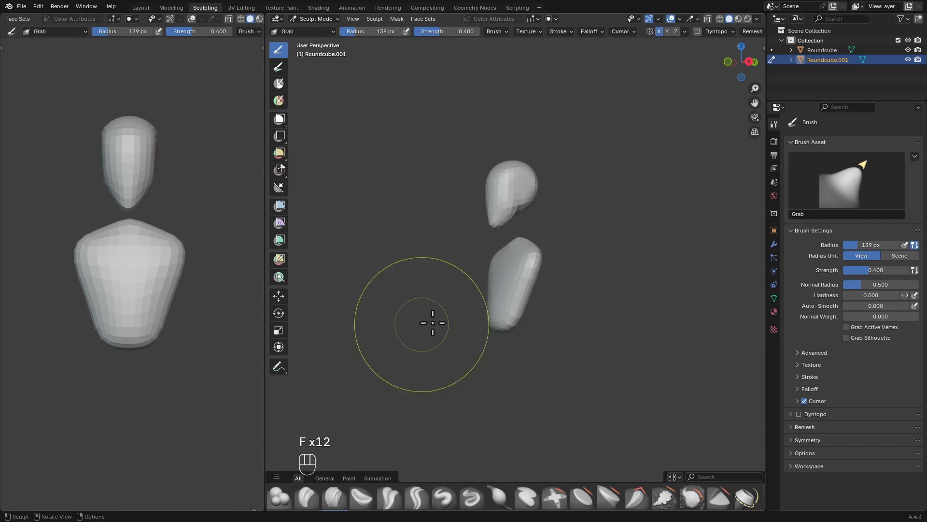
Tilt the torso mesh slightly about the X axis in Edit Mode and return it to Sculpt Mode
alt+middle_drag(572, 315, 545, 323)
key(Tab)
scroll(604, 285, up, 2)
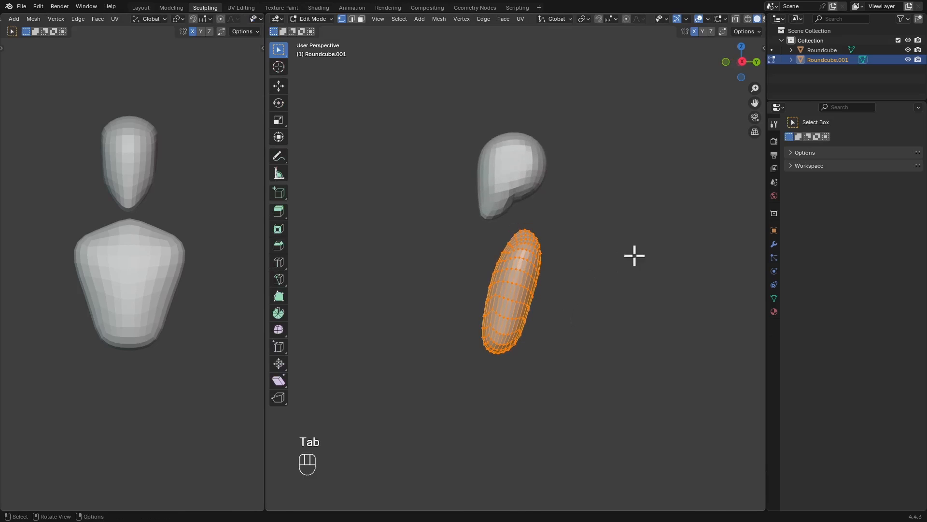
key(r)
key(x)
click(640, 254)
key(Tab)
mouse_move(637, 255)
alt+middle_down()
mouse_move(648, 280)
mouse_move(627, 317)
mouse_move(600, 327)
alt+middle_up()
alt+shift+drag(601, 327, 602, 286)
ctrl+alt+drag(602, 290, 605, 311)
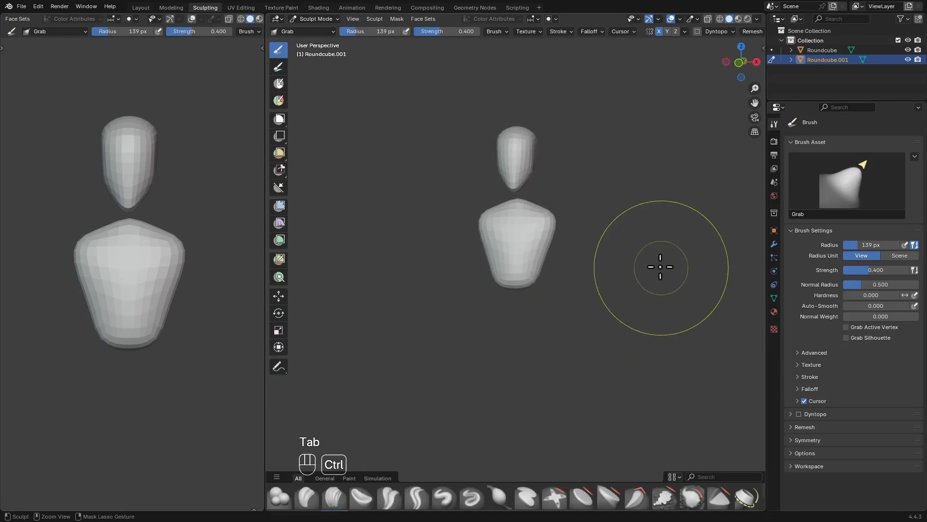
Duplicate the torso in place in Object Mode and rotate the copy 180° in the front view
key(ctrl+Tab)
click(546, 225)
ctrl+alt+drag(535, 225, 554, 247)
mouse_move(226, 218)
ctrl+alt+middle_down()
mouse_move(227, 245)
mouse_move(224, 208)
ctrl+alt+middle_up()
alt+shift+middle_drag(534, 247, 533, 262)
ctrl+alt+middle_drag(533, 262, 532, 254)
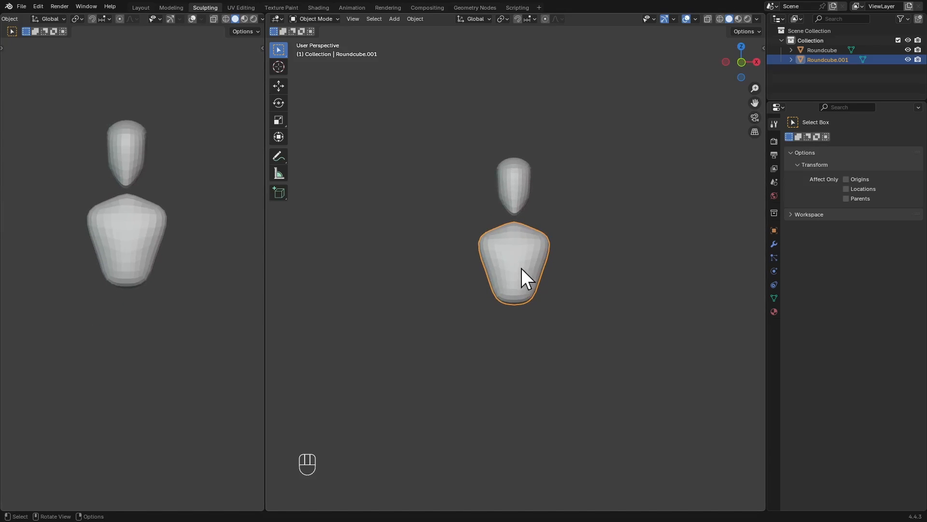
key(shift+d)
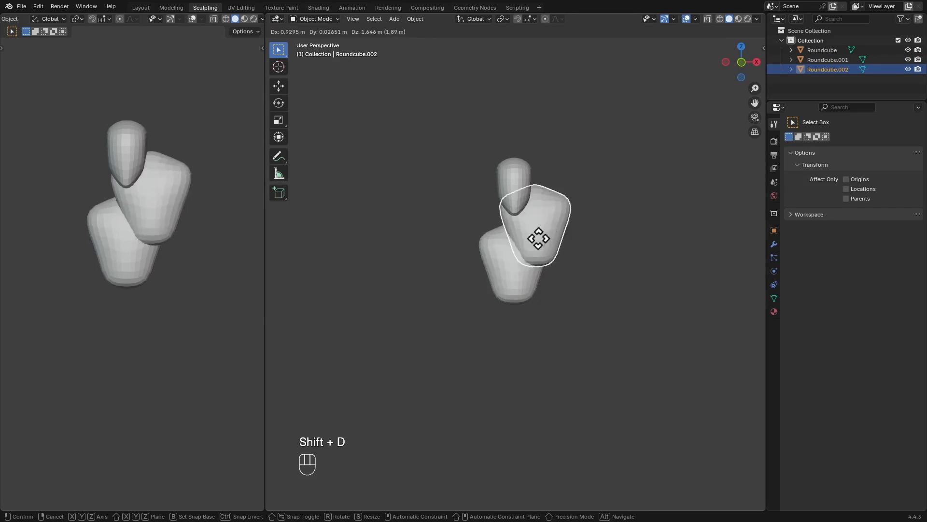
key(Escape)
text(r)
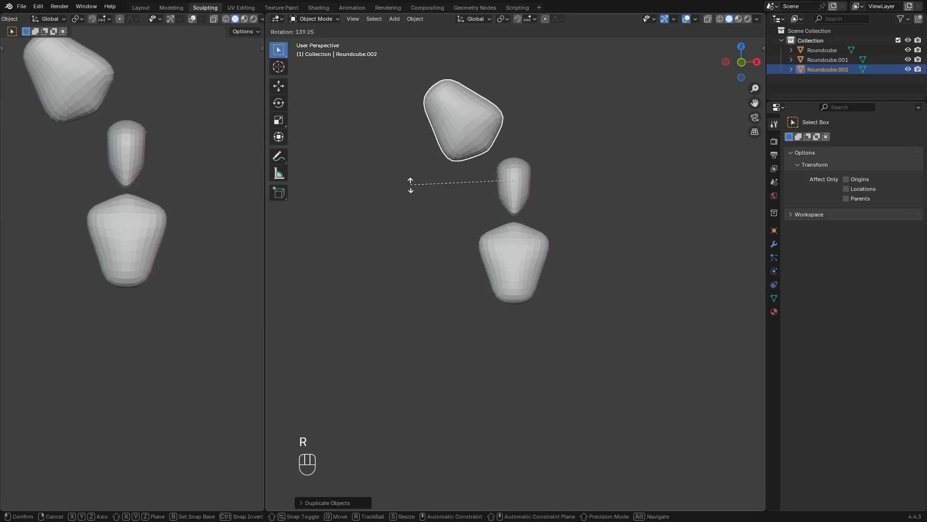
text(180)
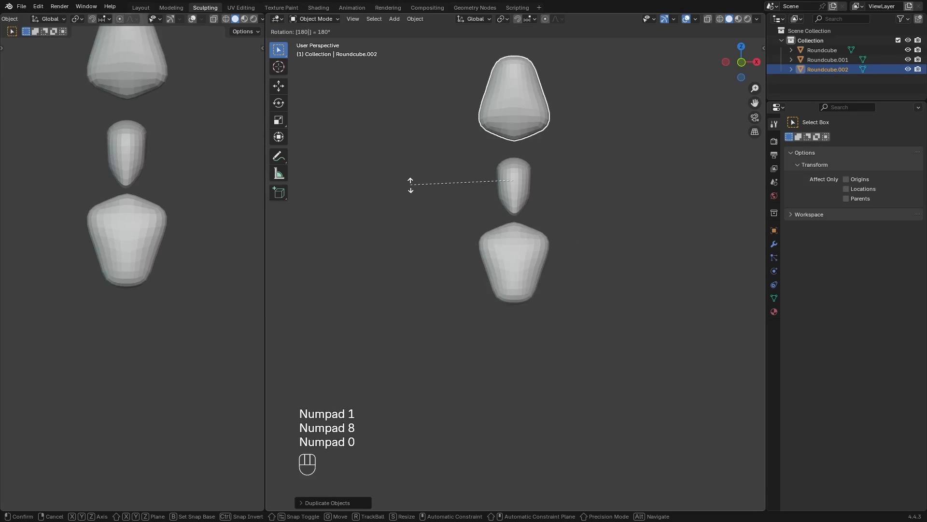
key(KP_Enter)
Lower the flipped copy along Z by about 10 m beneath the torso and align it with the waist along Y
key(g)
key(z)
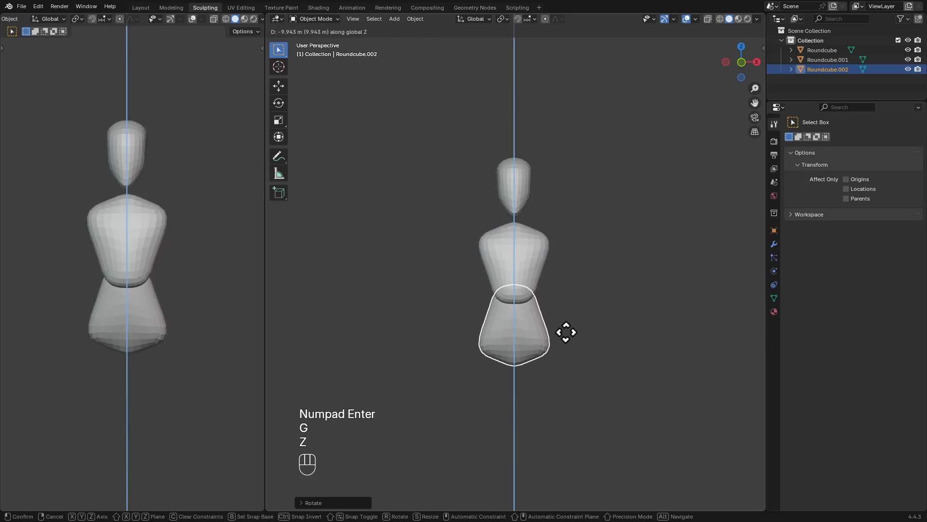
alt+middle_drag(566, 332, 555, 300)
key(y)
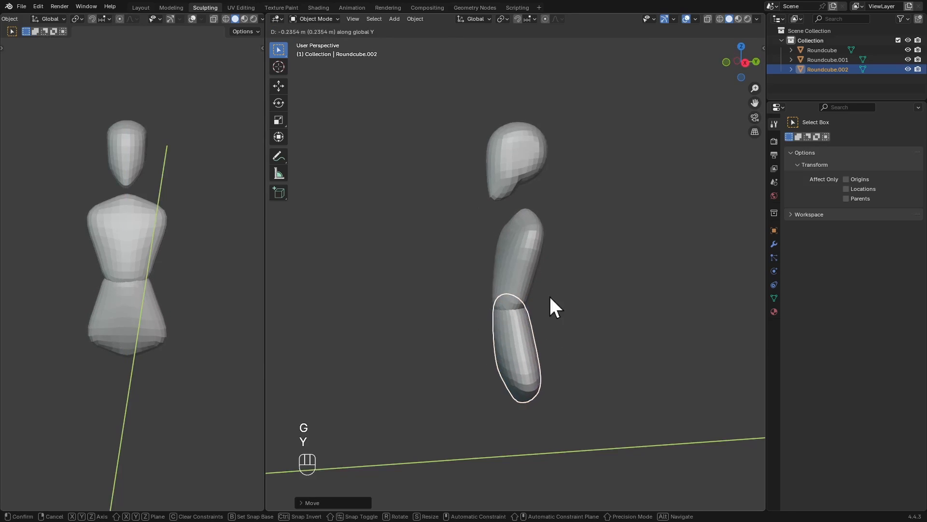
click(550, 295)
alt+middle_drag(482, 295, 572, 296)
key(g)
key(y)
click(520, 307)
Shorten the lower torso piece slightly along Z and raise it by about 0.25 m into the waist
alt+middle_drag(572, 296, 524, 200)
key(s)
key(z)
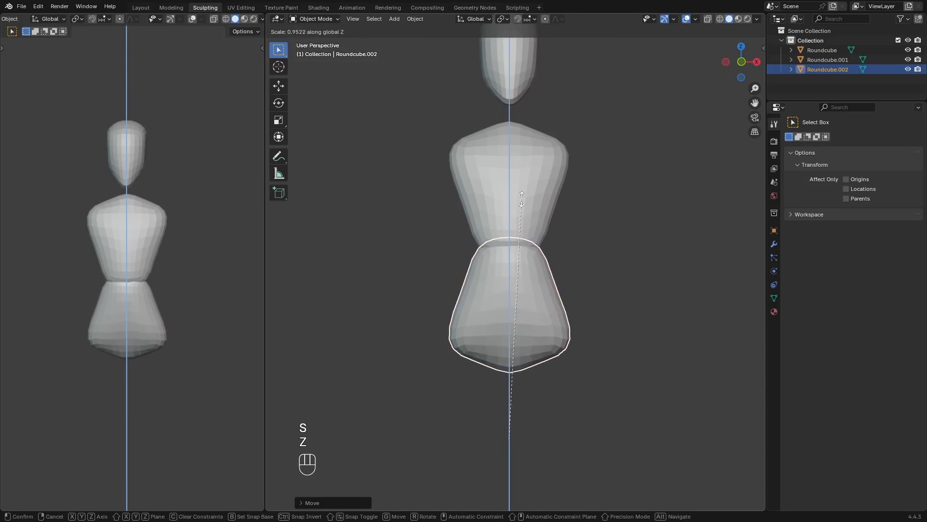
click(522, 209)
key(g)
key(z)
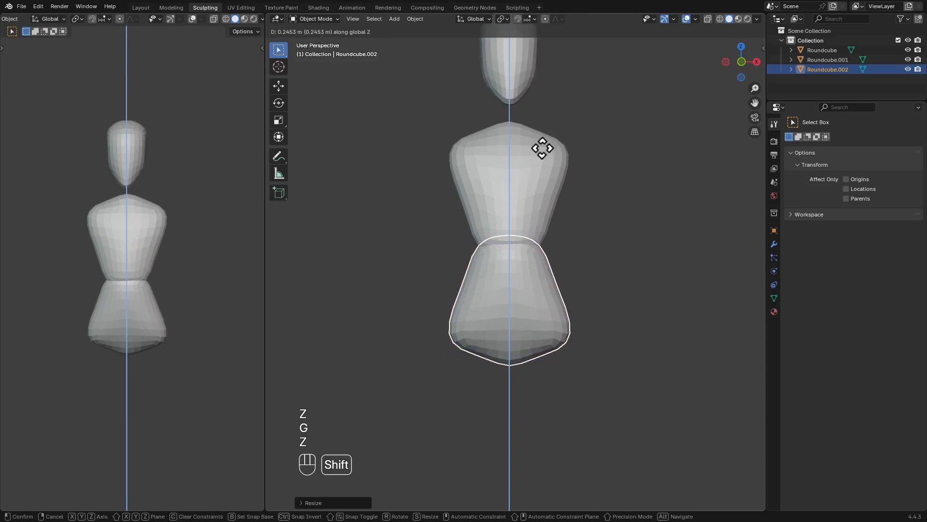
click(547, 147)
Narrow the lower torso piece along X so it is slimmer than the shoulders
key(s)
key(x)
click(584, 210)
key(Escape)
key(s)
key(x)
click(604, 275)
Rotate the lower torso piece more upright in the Right Orthographic view and reposition it under the torso
middle_drag(603, 274, 738, 95)
click(742, 62)
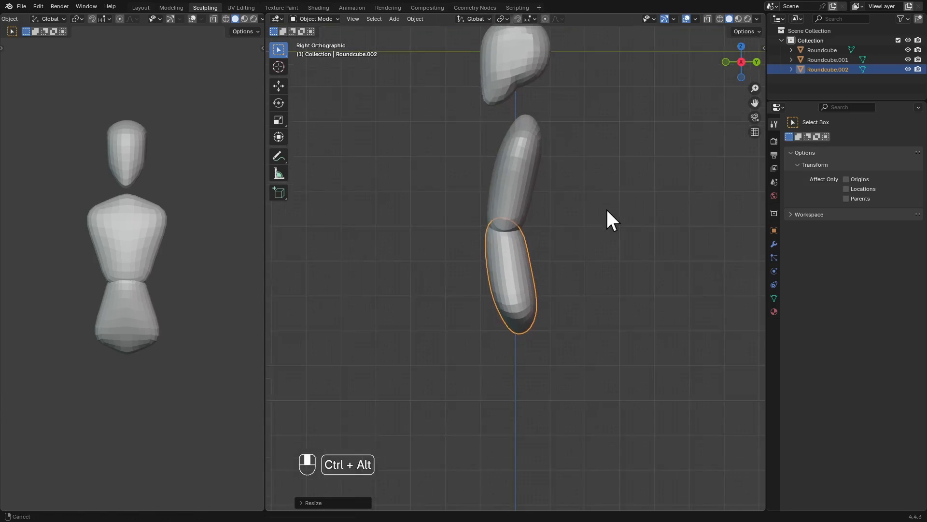
key(r)
click(657, 163)
key(g)
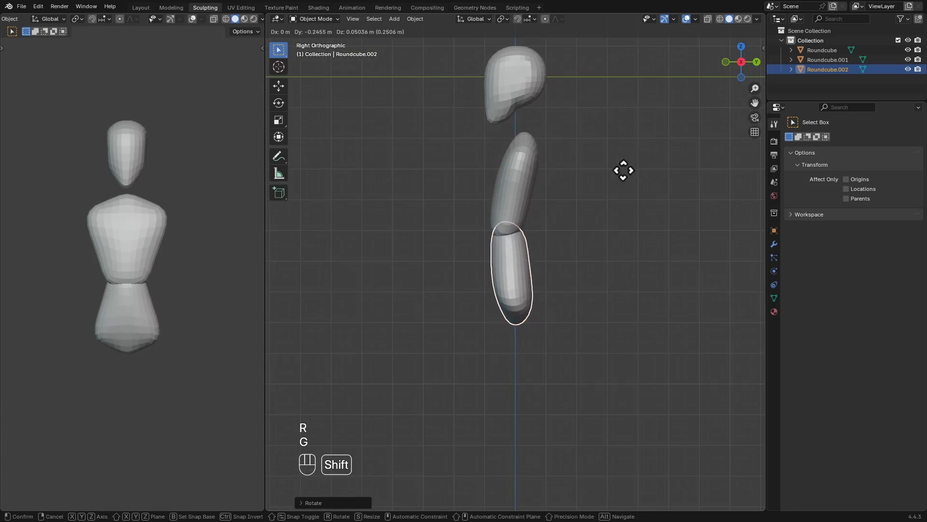
click(650, 163)
scroll(531, 128, down, 2)
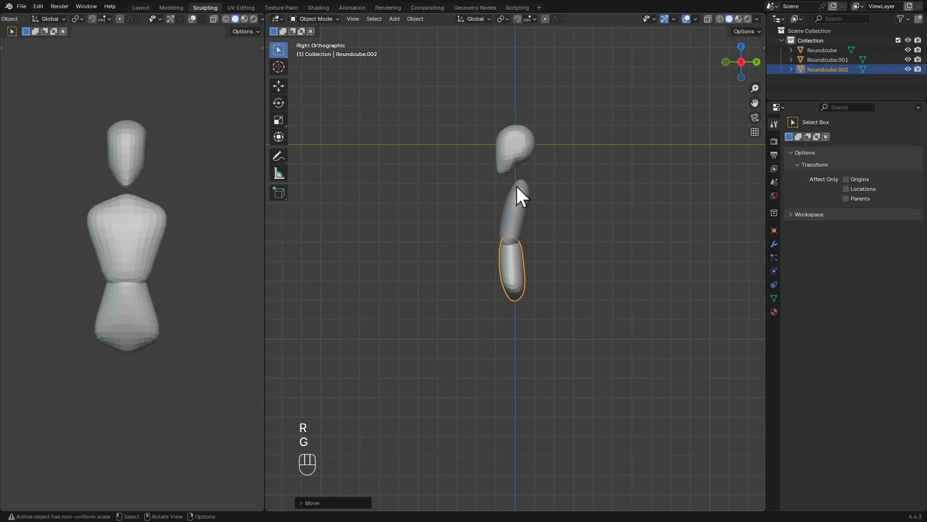
scroll(498, 300, up, 4)
alt+middle_drag(485, 255, 556, 233)
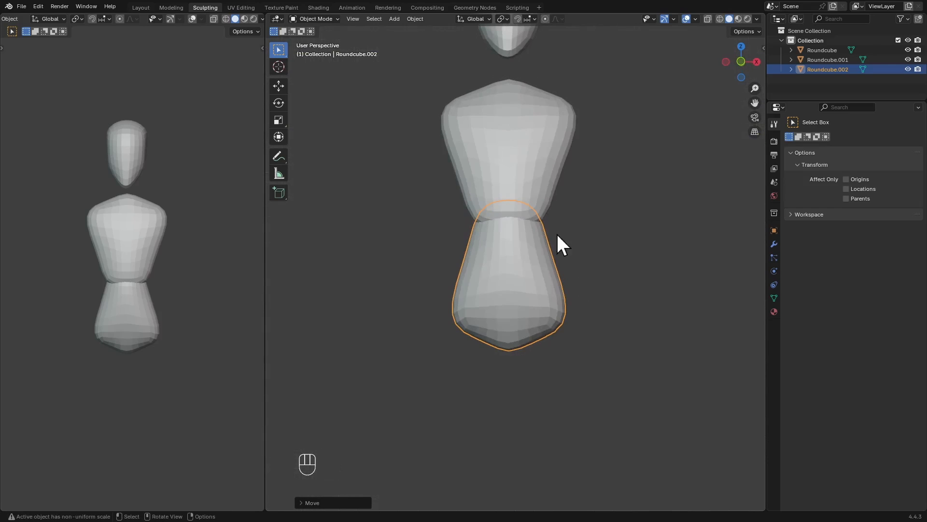
click(567, 213)
ctrl+alt+middle_drag(561, 269, 567, 240)
key(f)
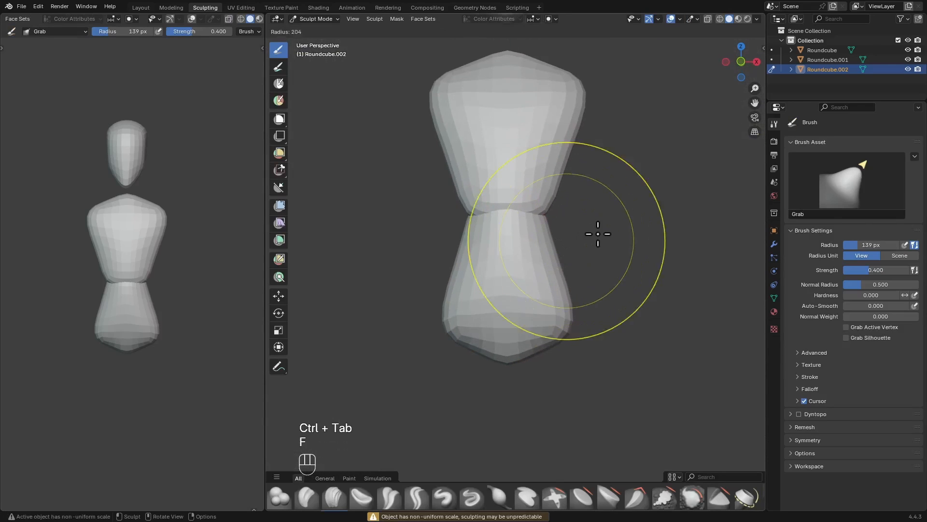
click(599, 234)
key(f)
click(611, 224)
key(ctrl+Tab)
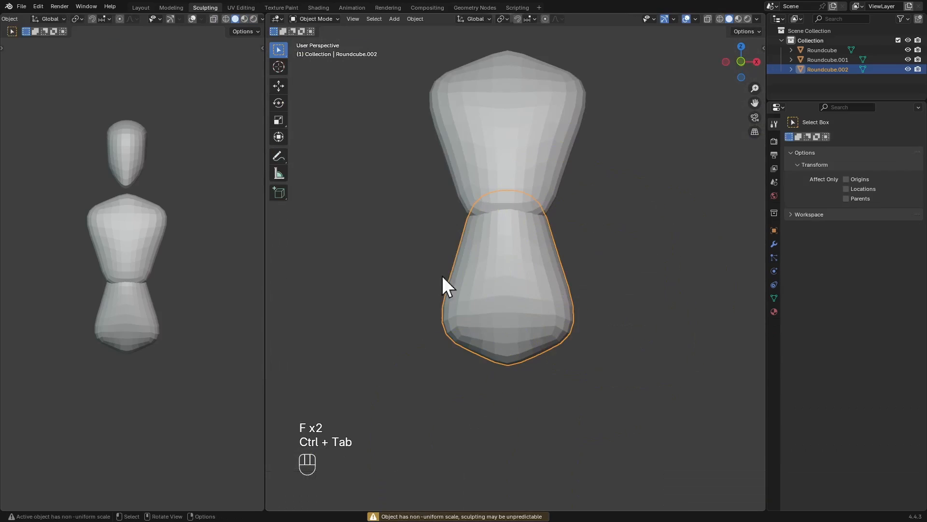
Apply all transforms to the lower torso piece and switch it to Sculpt Mode
key(ctrl+a)
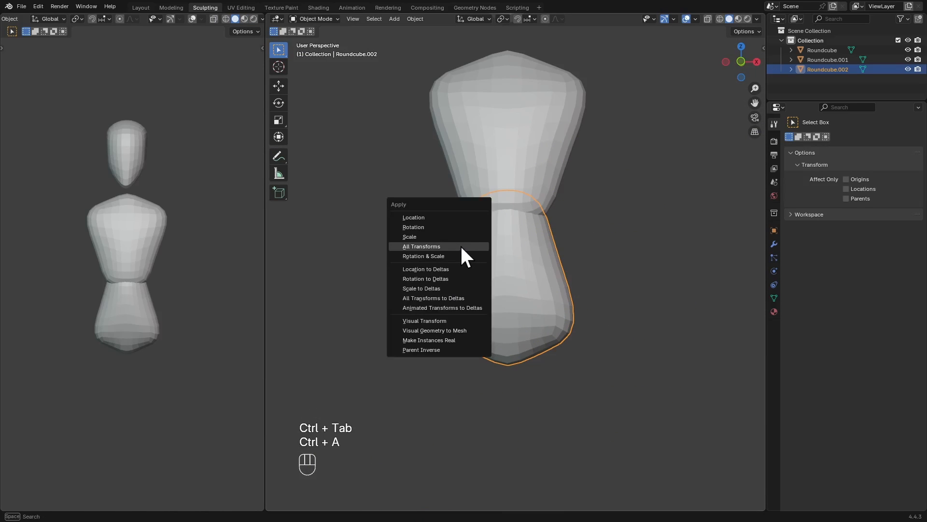
click(458, 246)
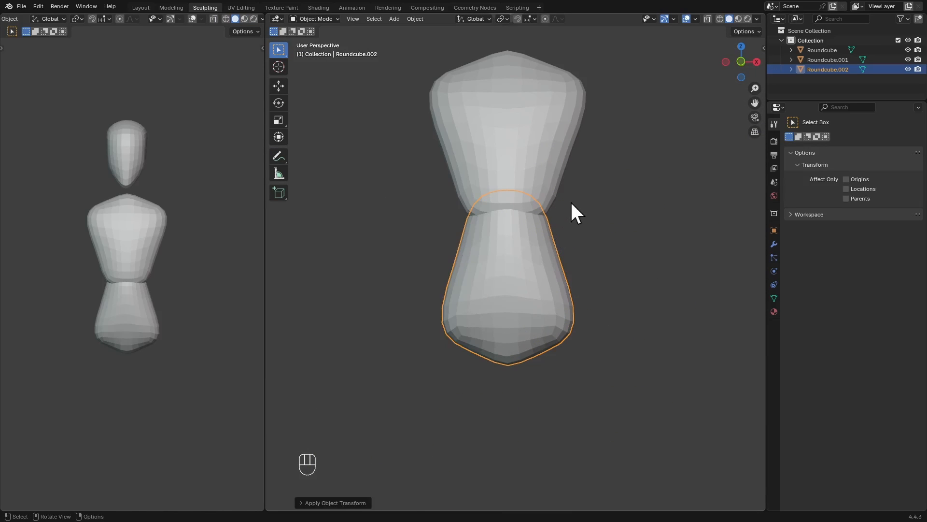
key(ctrl+Tab)
click(568, 215)
Widen the upper end of the lower torso piece to match the waist with the Grab brush, starting at 192 px radius
key(f)
click(553, 245)
key(f)
click(558, 234)
ctrl+alt+middle_drag(559, 236, 562, 228)
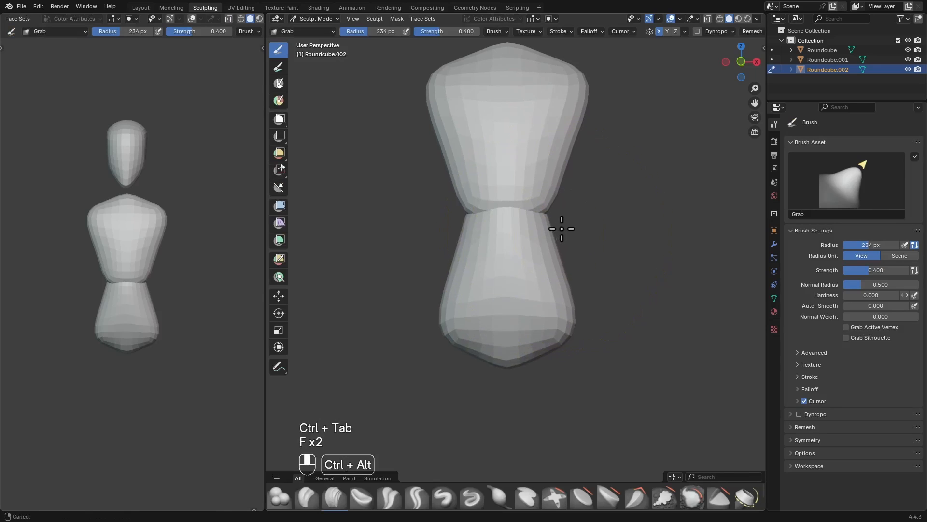
key(f)
click(556, 221)
key(f)
click(530, 210)
key(f)
click(544, 202)
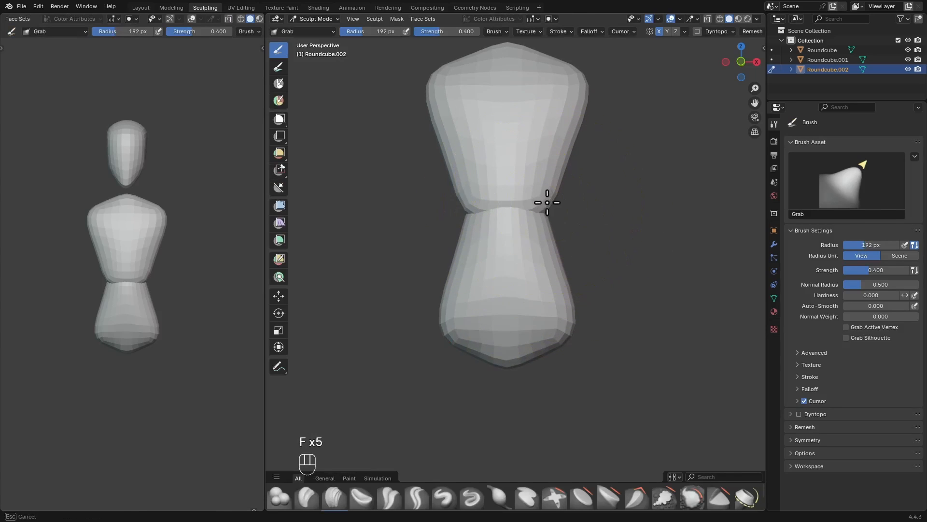
mouse_move(545, 213)
mouse_down()
mouse_move(558, 193)
mouse_move(561, 204)
mouse_up()
key(f)
click(554, 202)
key(f)
click(558, 208)
key(f)
click(570, 221)
key(f)
click(585, 222)
key(f)
click(587, 302)
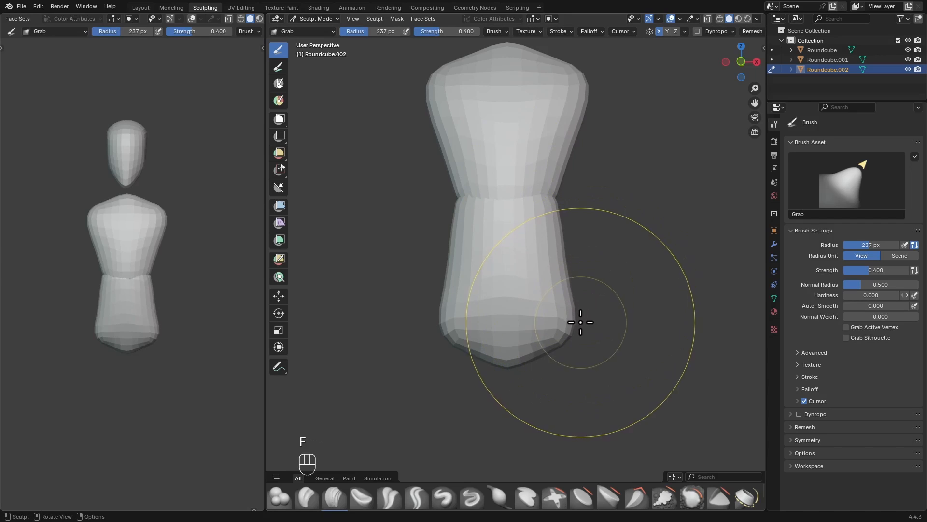
Pull in the hips and raise the lower end of the piece with the Grab brush at varying radii
mouse_move(582, 321)
mouse_down()
mouse_move(561, 324)
mouse_move(559, 312)
mouse_up()
key(f)
click(581, 322)
key(f)
click(552, 323)
key(f)
click(570, 307)
key(f)
click(583, 330)
key(f)
key(f)
click(584, 332)
key(f)
click(573, 333)
key(f)
click(569, 334)
key(f)
Refine the side contours of the lower torso piece up to the waist with the Grab brush at 114 and 147 px
key(f)
click(499, 281)
key(f)
click(565, 267)
drag(565, 267, 559, 267)
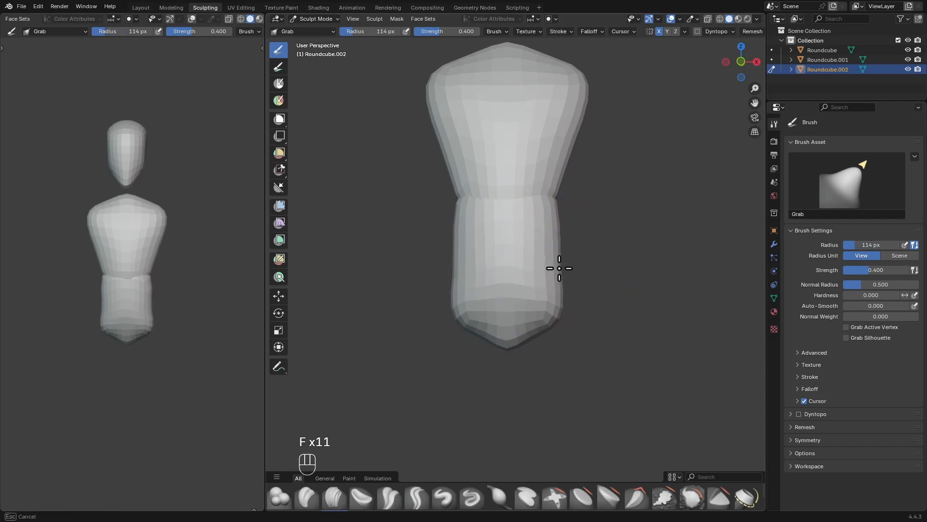
key(f)
drag(563, 219, 559, 217)
key(f)
click(555, 210)
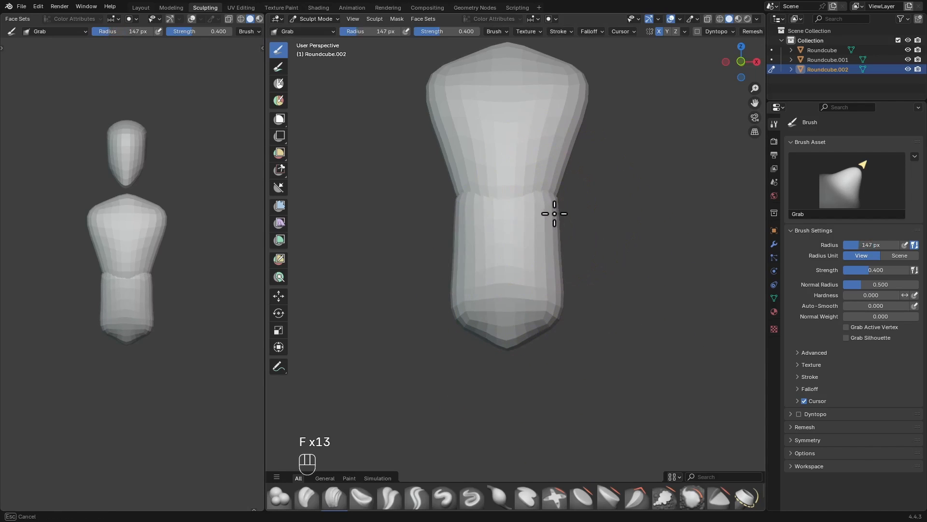
Cut the lower corners of the hips diagonally with the Line Project tool to form flat leg openings
scroll(573, 231, down, 1)
ctrl+alt+middle_drag(574, 232, 555, 261)
click(278, 187)
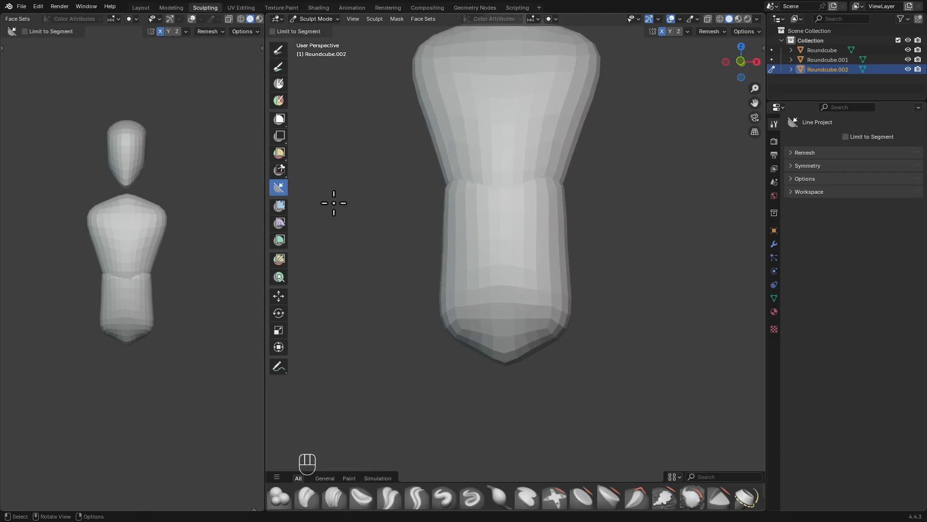
key(Escape)
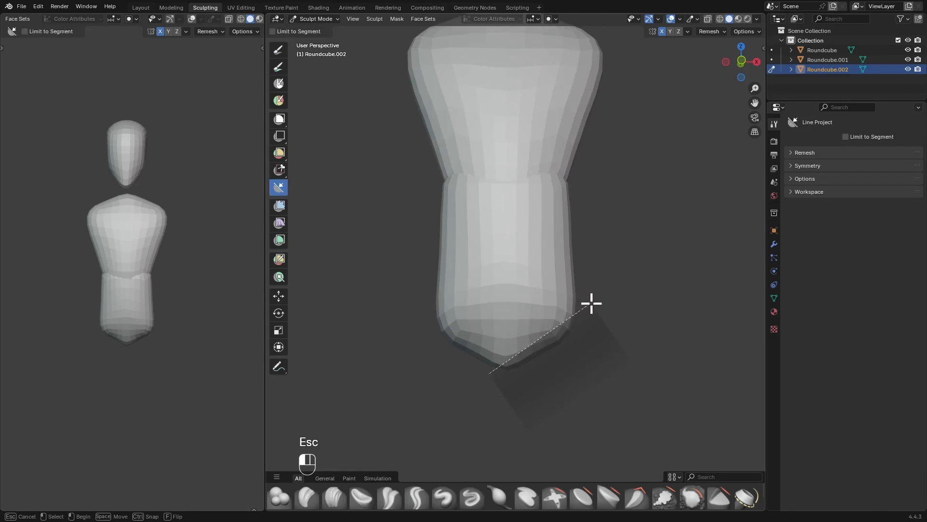
mouse_move(596, 303)
middle_down()
mouse_move(579, 332)
mouse_move(491, 304)
mouse_move(505, 314)
mouse_move(507, 301)
mouse_move(491, 299)
middle_up()
Reshape the hip area around the flat cut with the Grab brush at radii between 147 and 183 px
key(g)
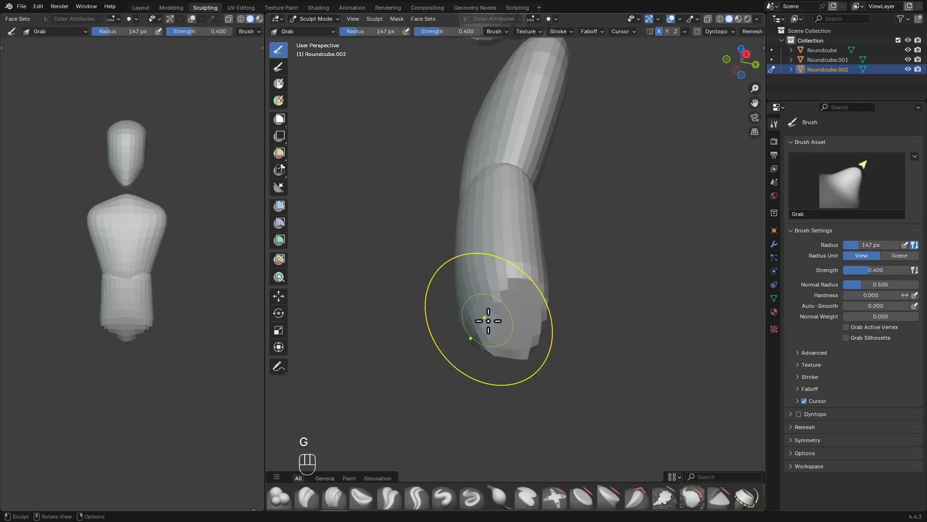
key(f)
click(501, 333)
key(f)
click(488, 327)
mouse_move(501, 335)
ctrl+alt+middle_down()
mouse_move(492, 323)
mouse_move(525, 325)
ctrl+alt+middle_up()
key(f)
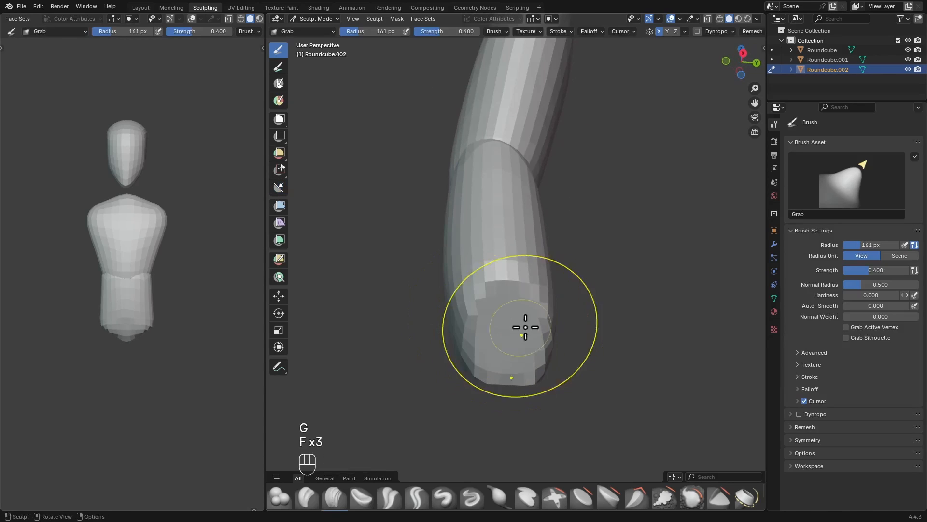
click(509, 329)
key(f)
key(f)
click(493, 322)
key(f)
click(537, 321)
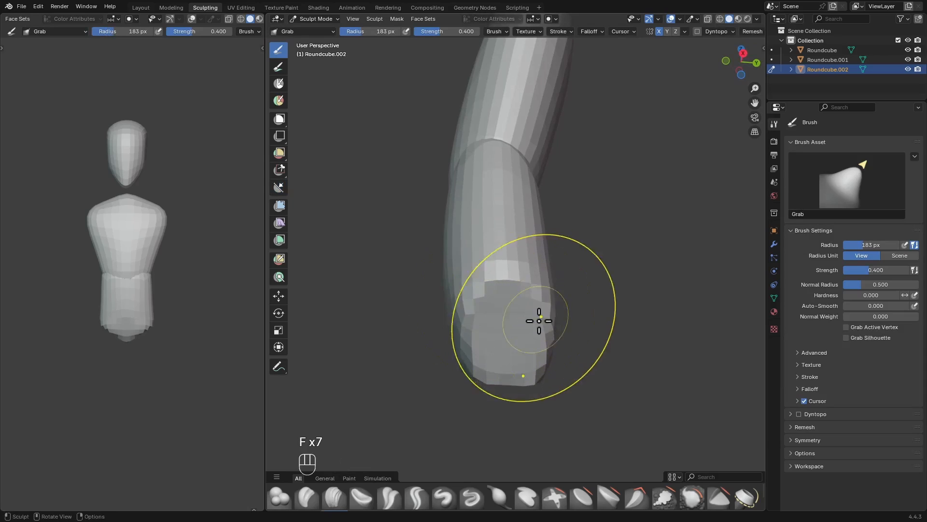
Adjust the front contour of the abdomen and lower hip with the Grab brush at about 171 px
alt+drag(511, 317, 533, 335)
key(f)
click(462, 225)
alt+drag(461, 225, 462, 235)
key(f)
click(463, 246)
key(f)
click(449, 329)
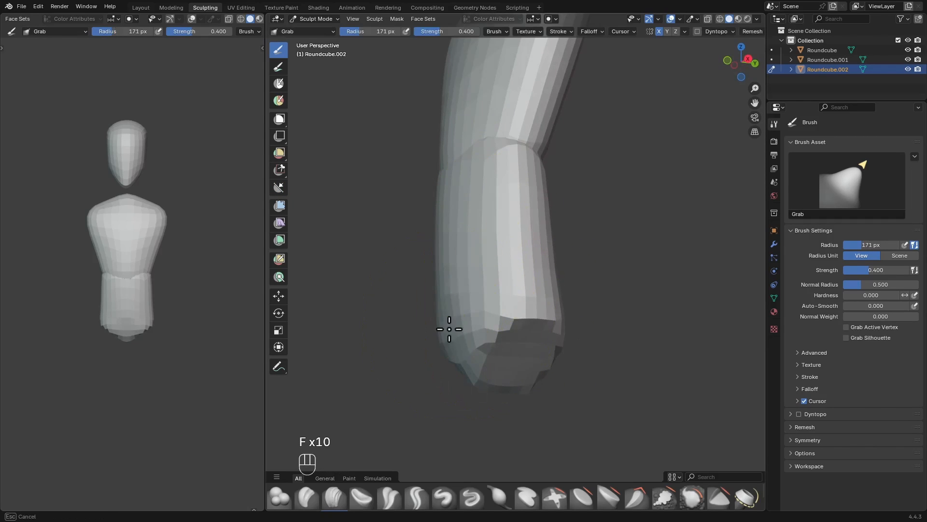
key(f)
mouse_move(455, 309)
alt+mouse_down()
mouse_move(462, 279)
mouse_move(551, 260)
alt+mouse_up()
click(468, 277)
Refine the back contour of the hips and lower back with the Grab brush, adjusting its radius between strokes
key(f)
click(560, 251)
mouse_move(581, 225)
mouse_down()
mouse_move(573, 218)
mouse_move(573, 228)
mouse_up()
key(f)
click(577, 178)
scroll(574, 191, down, 2)
key(f)
click(571, 222)
key(f)
click(570, 226)
Adjust the back and lower edge of the hip piece from several angles with the Grab brush at about 197 px
mouse_move(555, 199)
alt+mouse_down()
mouse_move(480, 213)
mouse_move(532, 222)
alt+mouse_up()
key(f)
click(520, 216)
key(f)
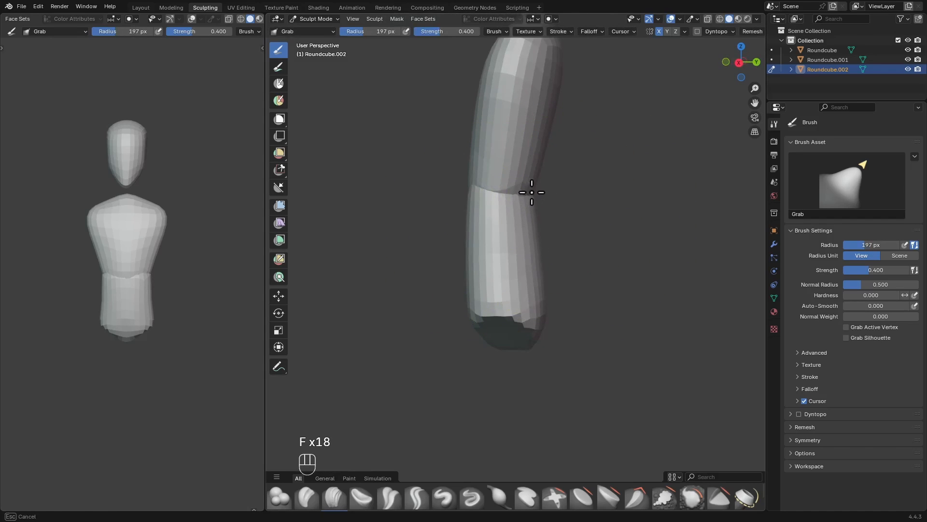
key(f)
click(548, 215)
drag(540, 272, 538, 263)
alt+drag(531, 251, 599, 250)
key(f)
click(580, 242)
mouse_move(564, 237)
ctrl+alt+mouse_down()
mouse_move(568, 287)
mouse_move(700, 292)
mouse_move(577, 193)
ctrl+alt+mouse_up()
Return to Object Mode and add a new round cube using the Capsule preset
key(ctrl+Tab)
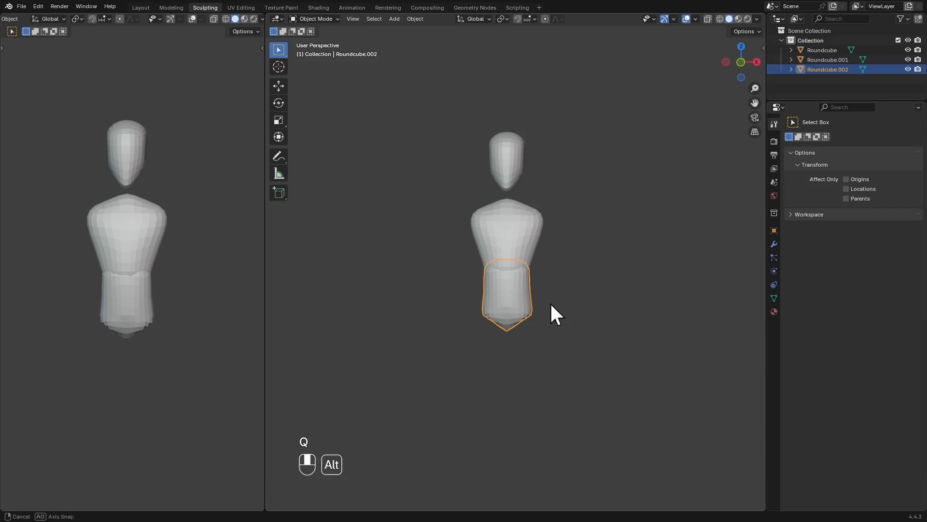
shift+middle_drag(548, 315, 533, 293)
alt+middle_drag(534, 293, 533, 296)
alt+shift+drag(544, 247, 540, 291)
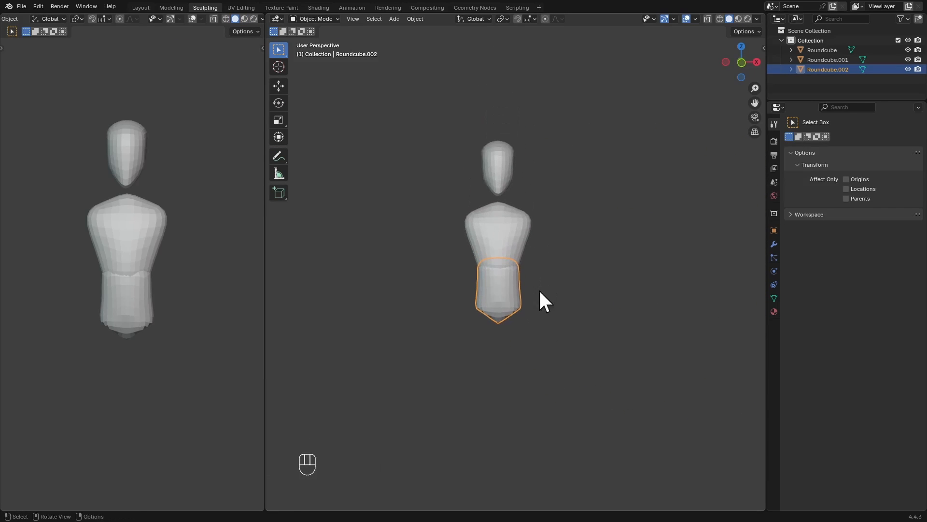
key(q)
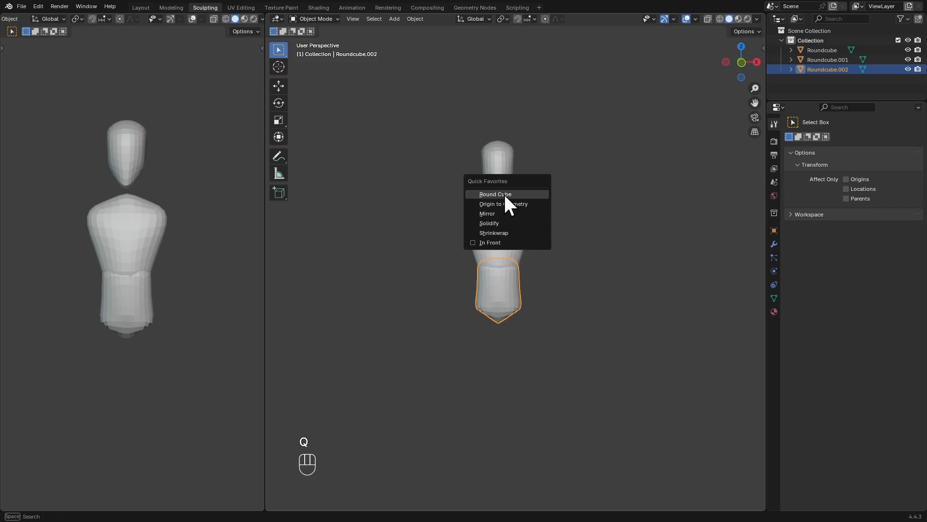
click(503, 193)
scroll(537, 201, up, 3)
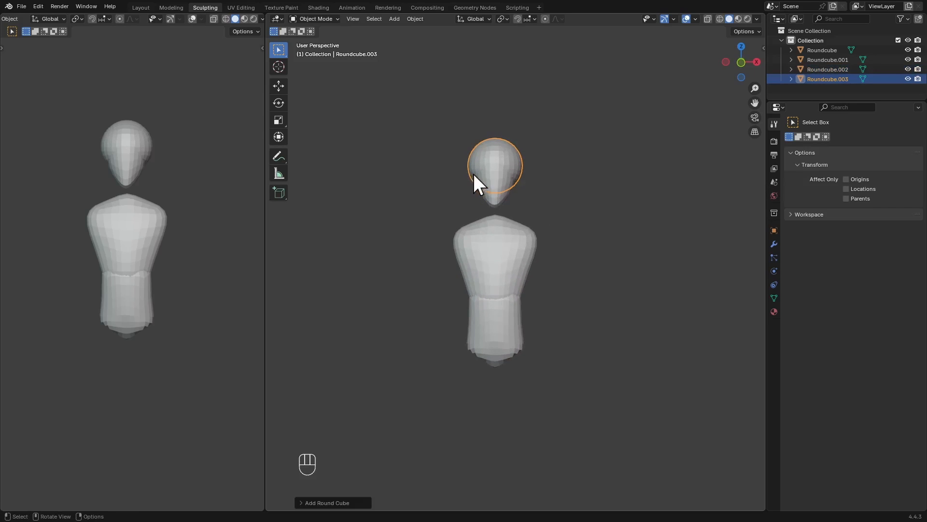
click(314, 503)
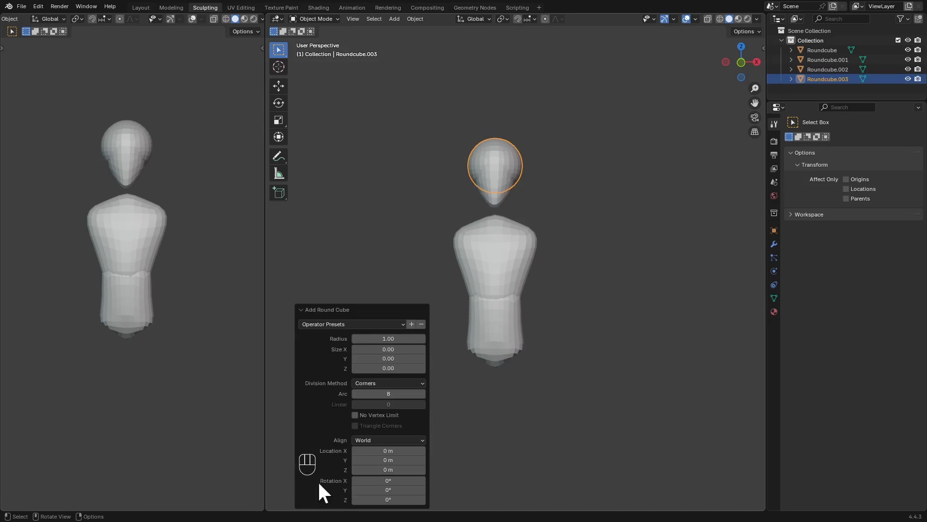
click(346, 324)
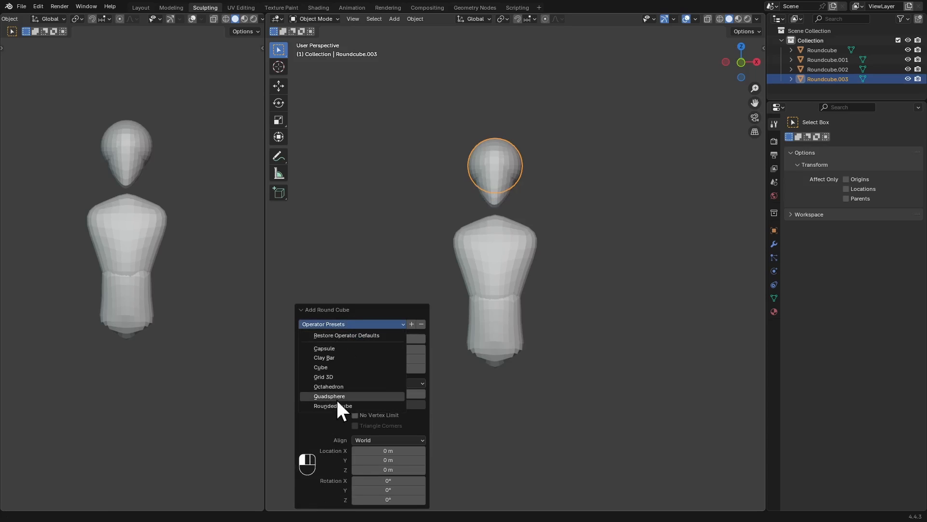
click(333, 346)
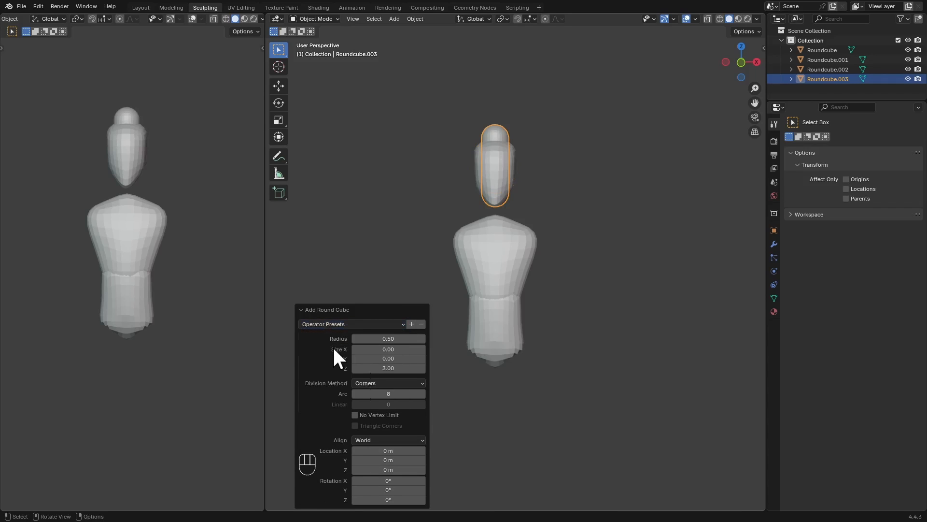
click(322, 310)
Position the capsule under one side of the hips in front view and scale it up to thigh width
key(KP_1)
key(g)
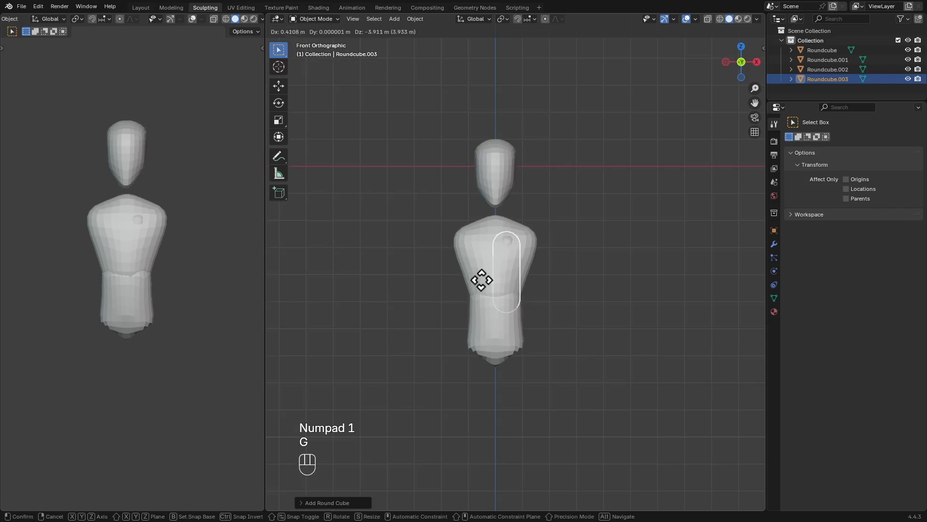
click(488, 388)
alt+shift+middle_drag(491, 375, 490, 267)
ctrl+alt+middle_drag(492, 267, 529, 216)
key(Tab)
key(Tab)
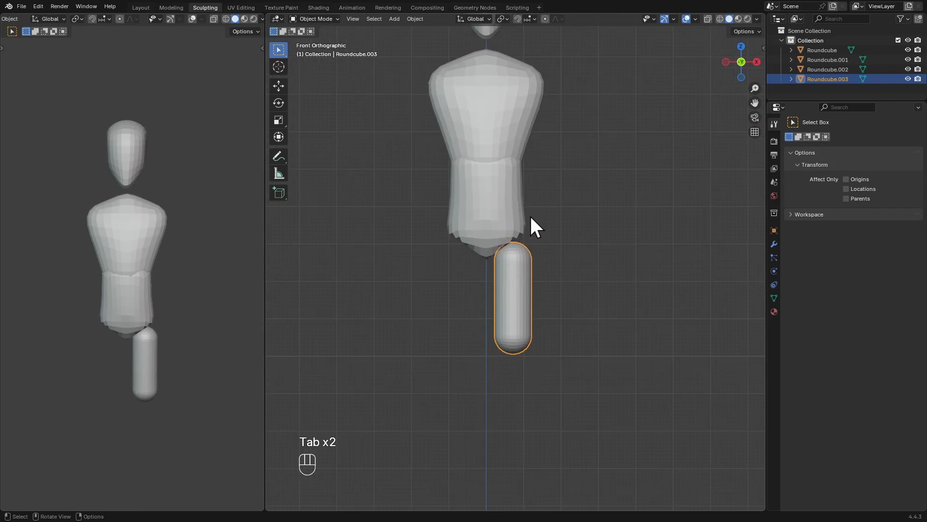
key(s)
key(g)
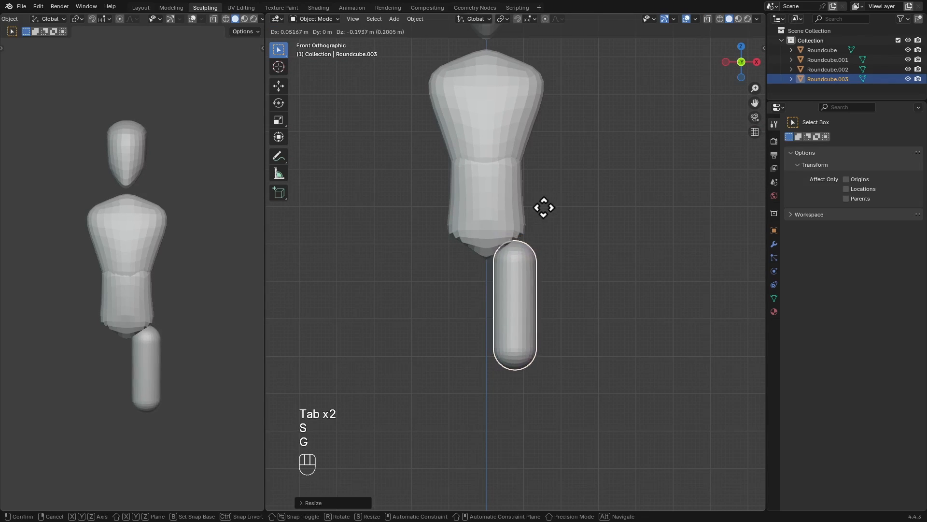
click(545, 202)
ctrl+alt+middle_drag(546, 201, 546, 205)
alt+shift+middle_drag(531, 252, 541, 224)
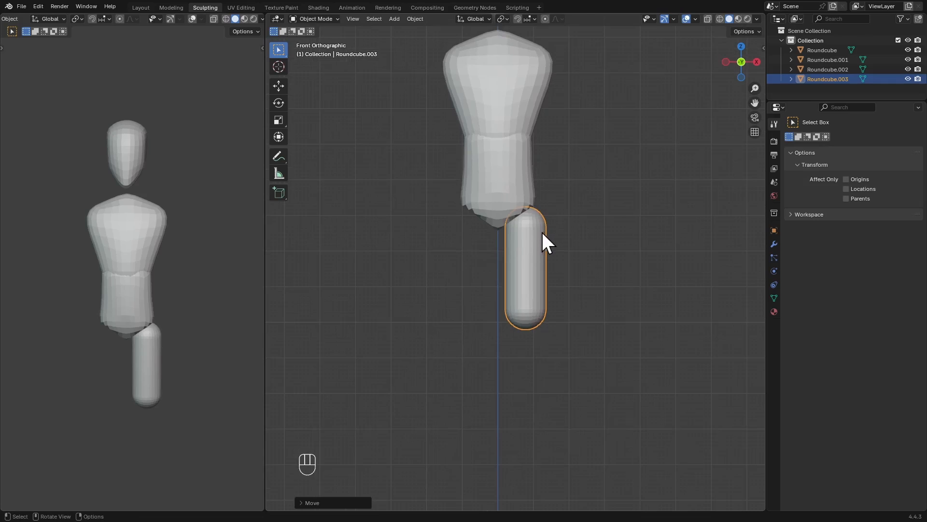
Lengthen the capsule by moving its lower-end vertices down along Z, and scale that end smaller to taper the thigh
key(Tab)
key(alt+z)
drag(491, 287, 615, 378)
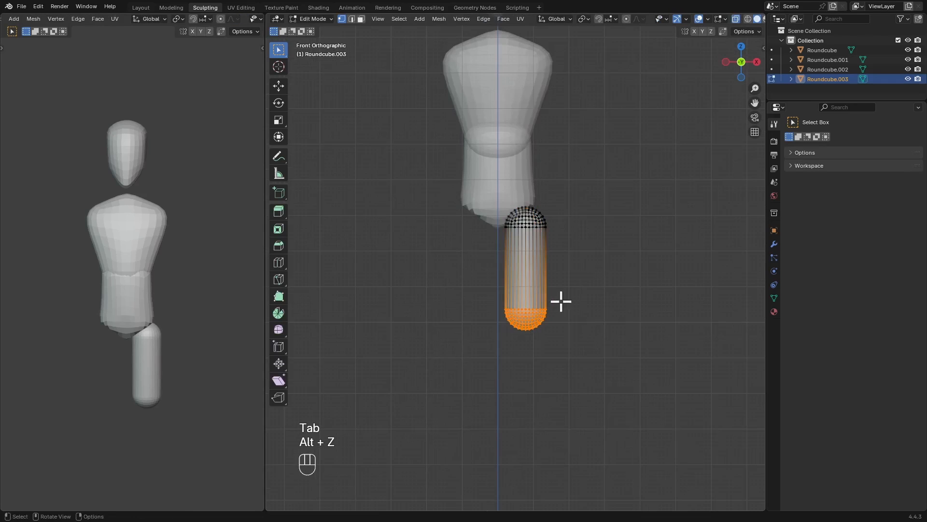
alt+shift+middle_drag(519, 275, 517, 213)
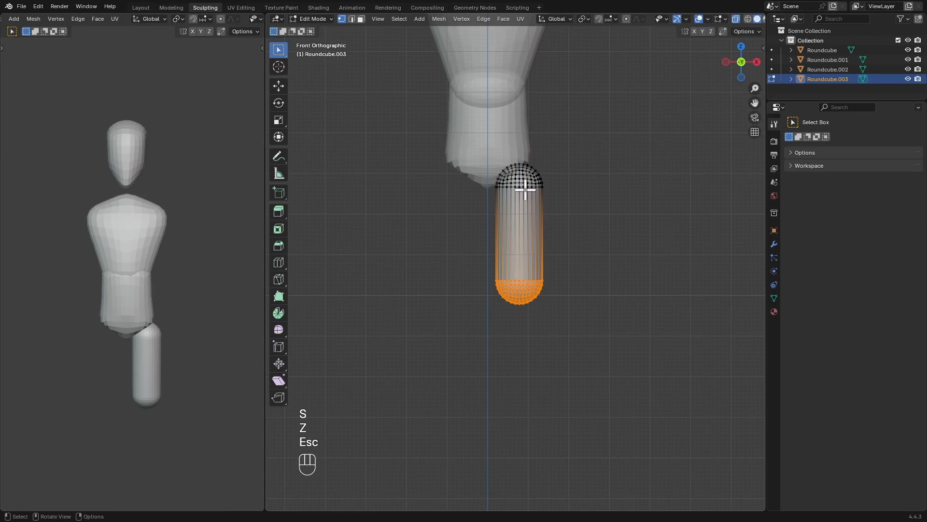
key(g)
key(z)
click(522, 253)
scroll(520, 264, down, 1)
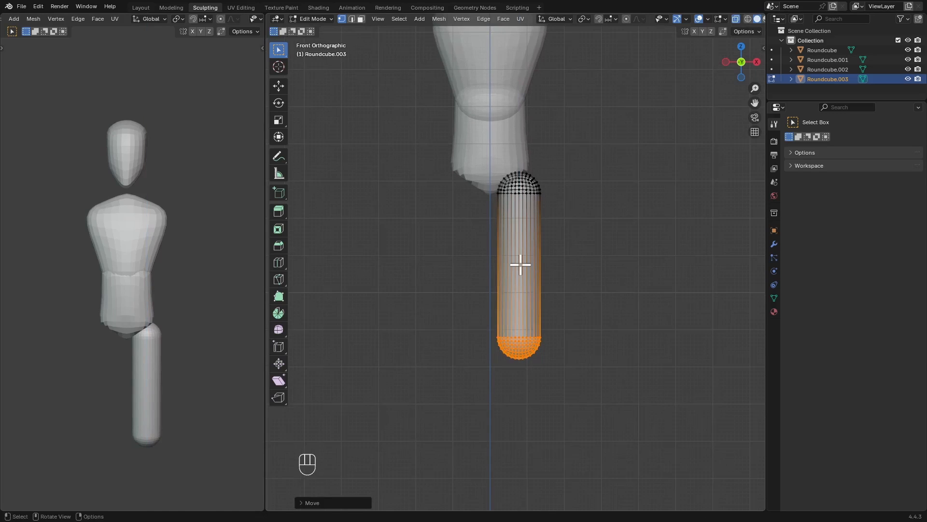
key(s)
click(563, 282)
key(g)
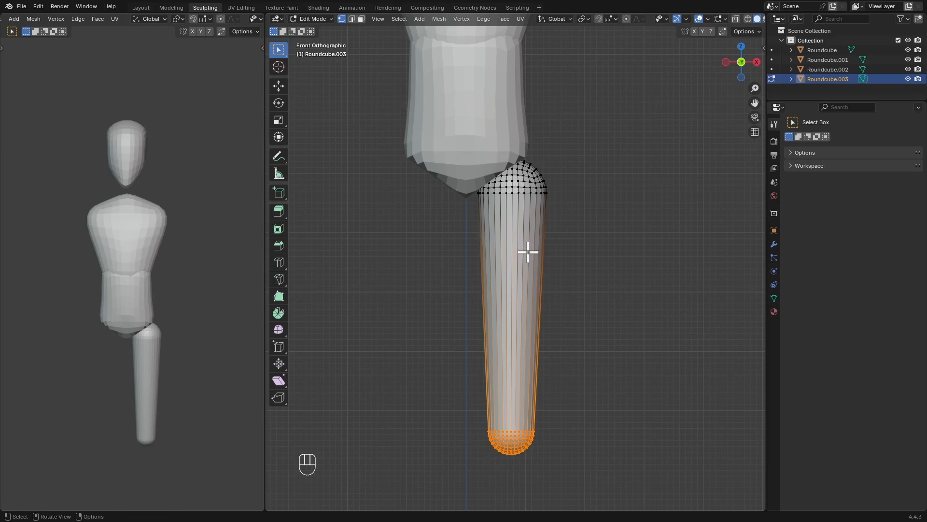
Add six evenly spaced horizontal loop cuts along the length of the thigh
key(ctrl+r)
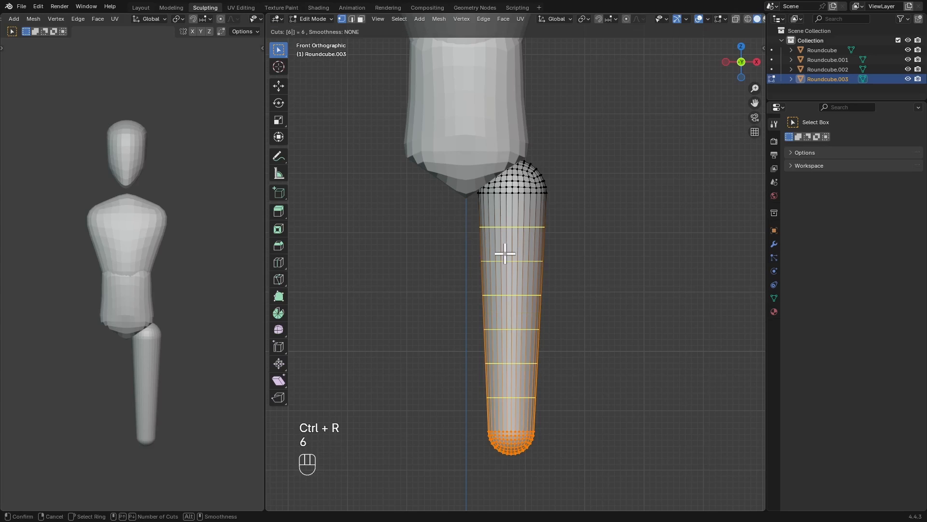
click(509, 250)
key(Escape)
Add a Mirror modifier on X to the thigh in Object Mode, with the head as the mirror object
ctrl+alt+drag(512, 236, 544, 233)
key(ctrl+Tab)
key(q)
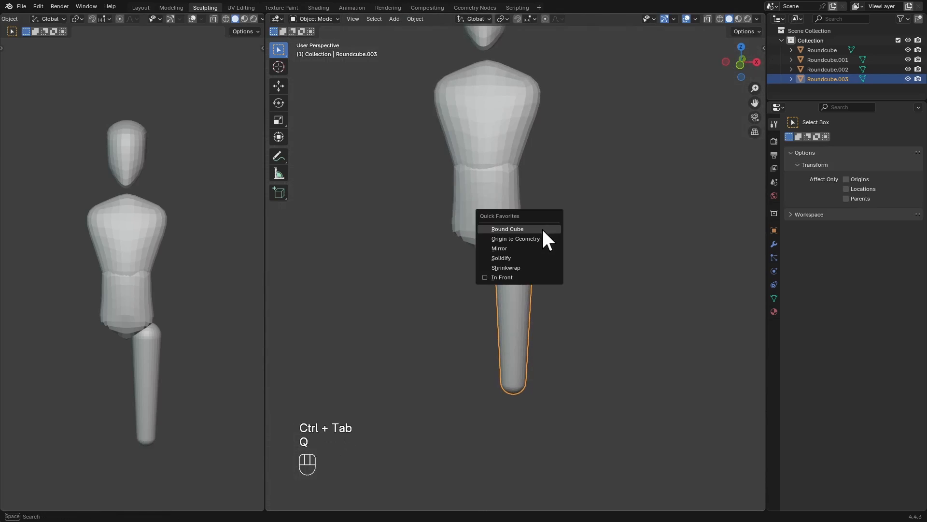
click(775, 244)
click(830, 141)
text(mi)
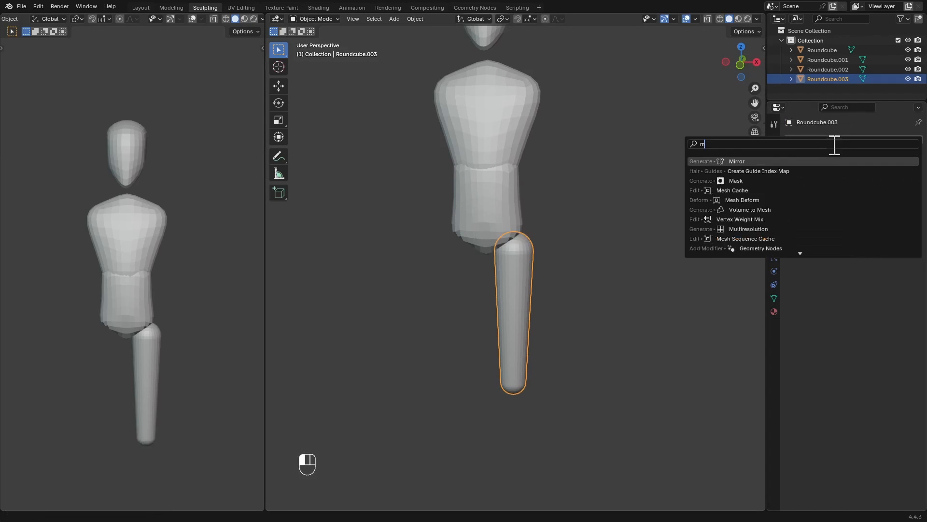
click(834, 161)
key(q)
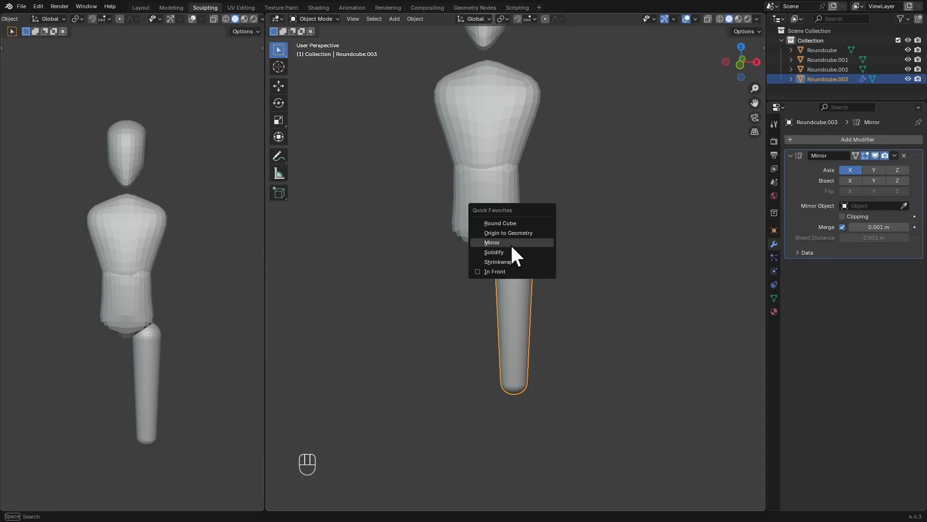
shift+middle_drag(644, 230, 649, 278)
scroll(649, 278, down, 1)
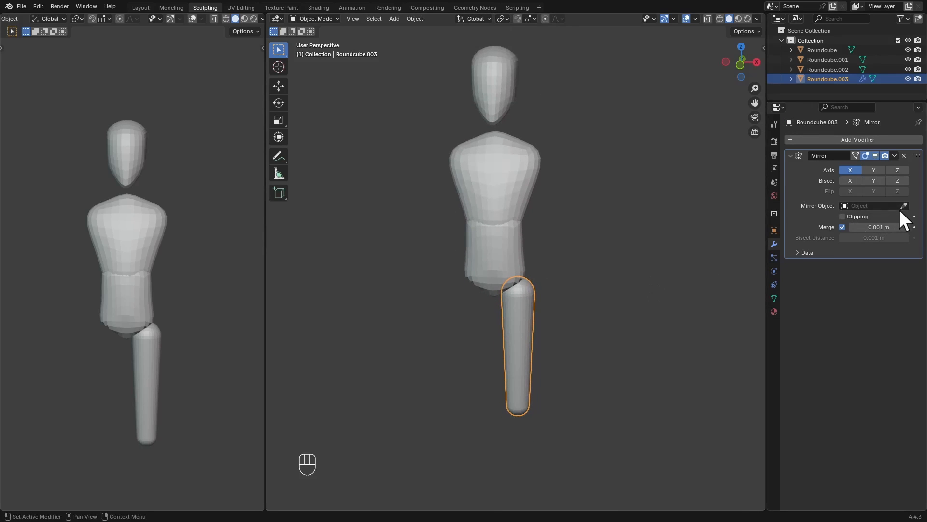
click(508, 77)
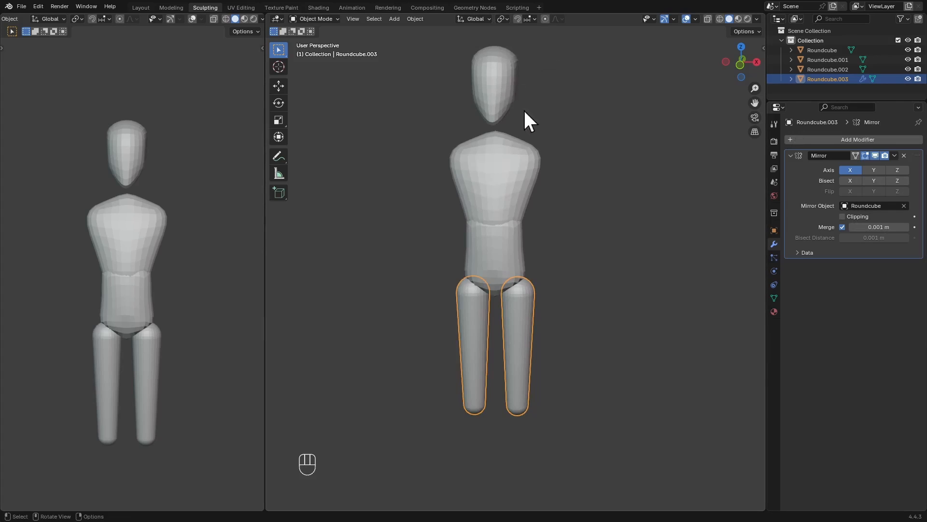
Sketch thigh contour guides with the Annotate tool in Sculpt Mode, inner and outer edges in front view, plus the side-view profile
shift+middle_drag(545, 240, 547, 192)
mouse_move(544, 209)
middle_down()
mouse_move(552, 205)
mouse_move(548, 216)
middle_up()
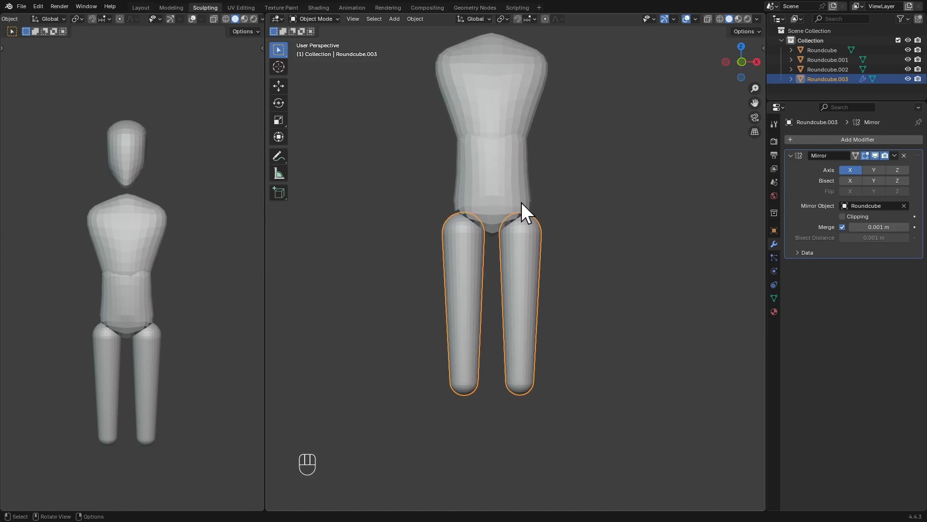
key(ctrl+Tab)
key(KP_1)
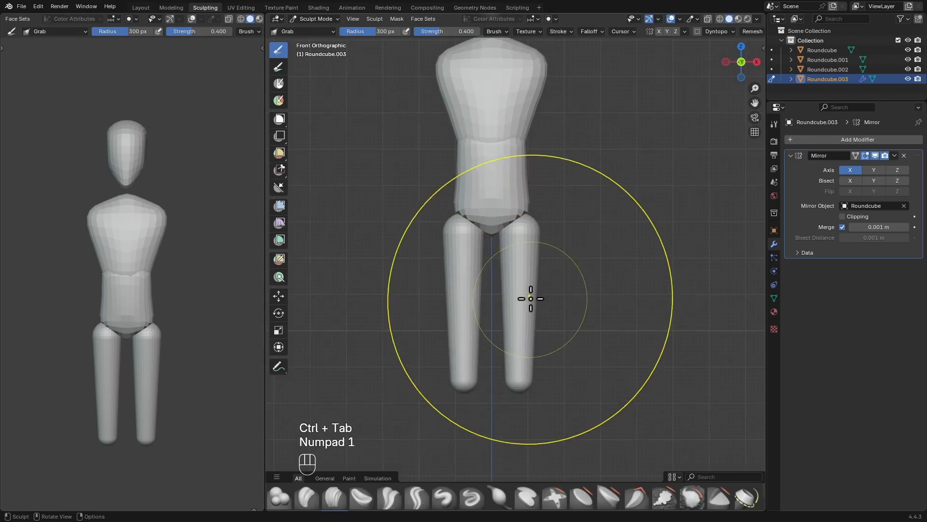
ctrl+middle_drag(534, 300, 444, 282)
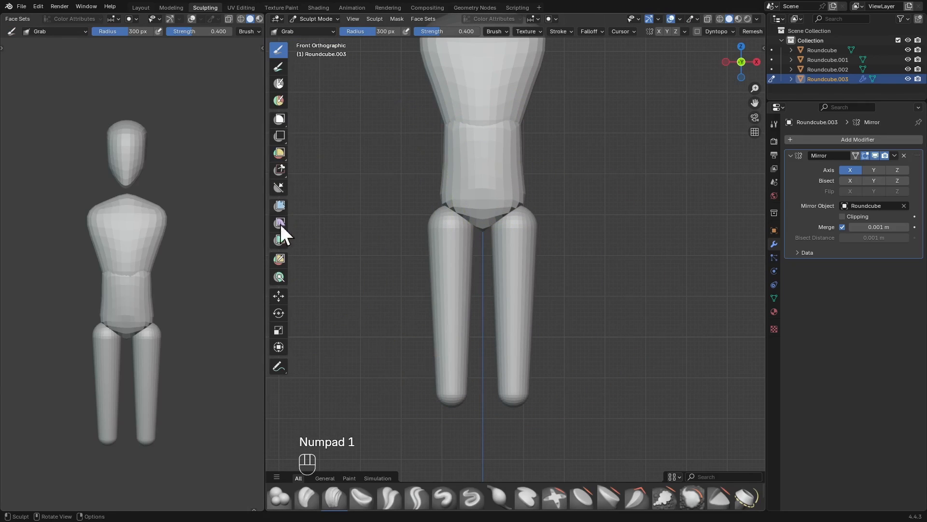
click(279, 368)
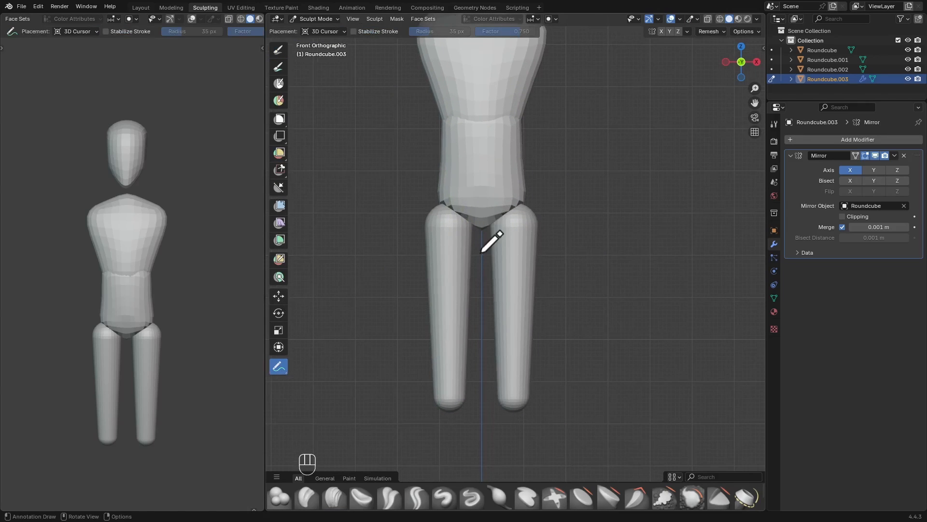
drag(486, 226, 491, 323)
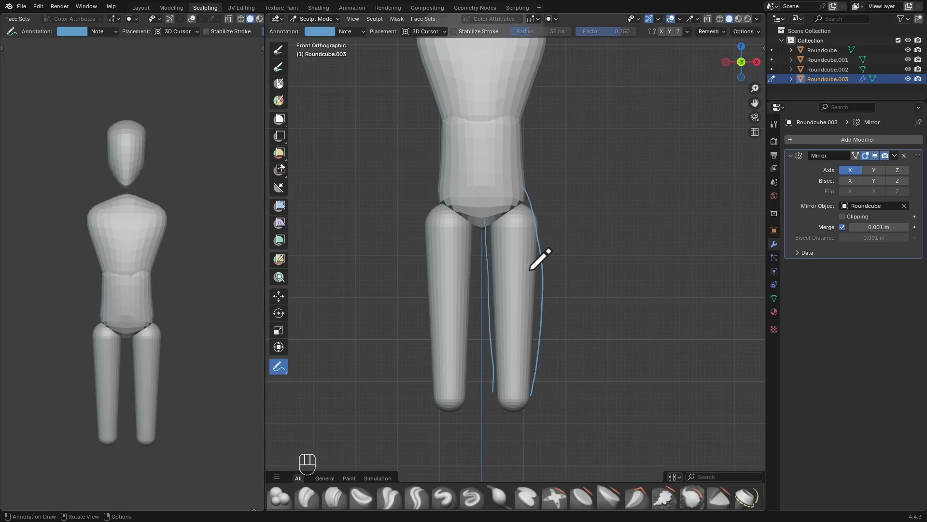
key(KP_3)
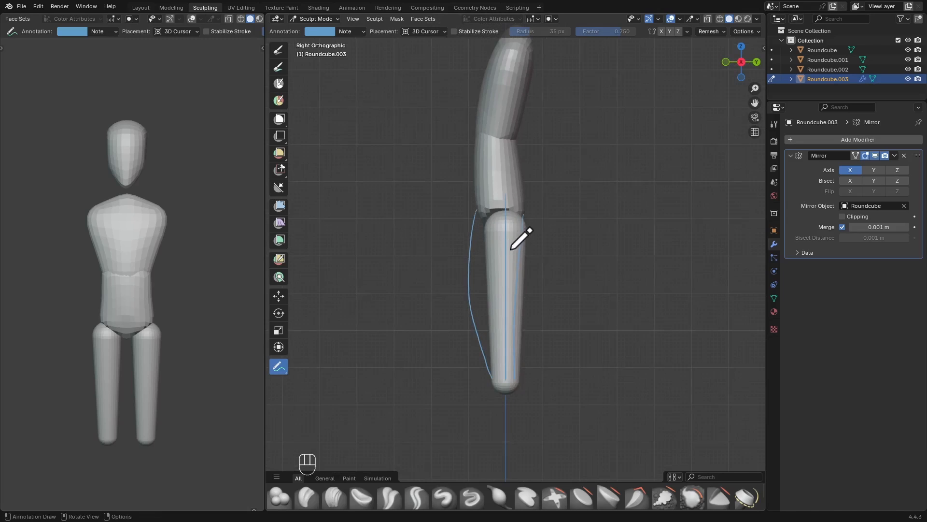
Shape the top of the thigh into the hip in front view with the Grab brush at about 154 to 168 px
key(KP_1)
key(g)
key(f)
key(f)
key(f)
key(f)
key(f)
key(f)
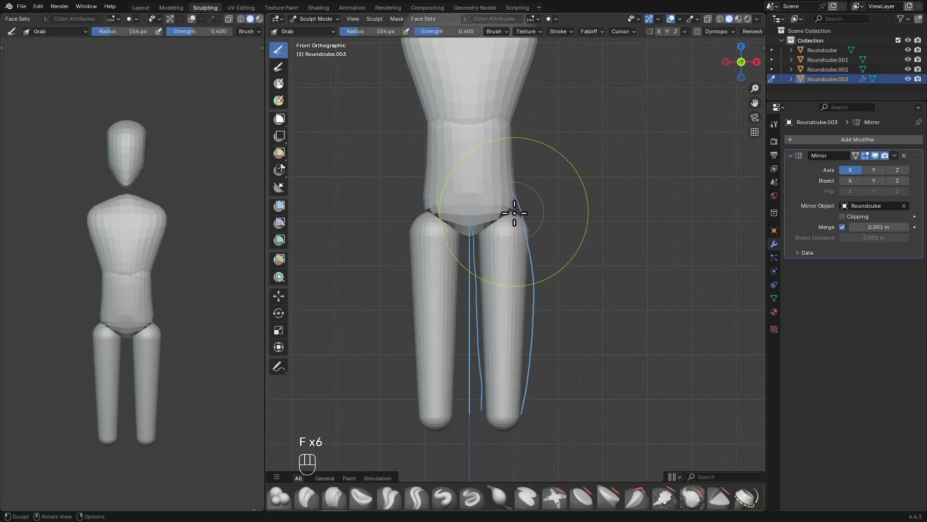
key(f)
key(f)
key(f)
key(f)
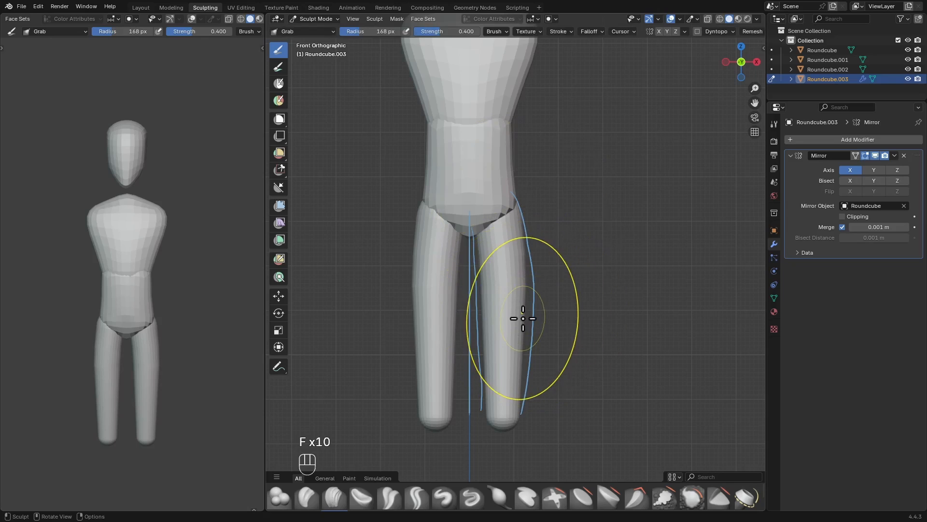
Pull the outer side of the thigh out toward the annotated contour with the Grab brush at about 138 to 145 px
key(f)
key(f)
key(f)
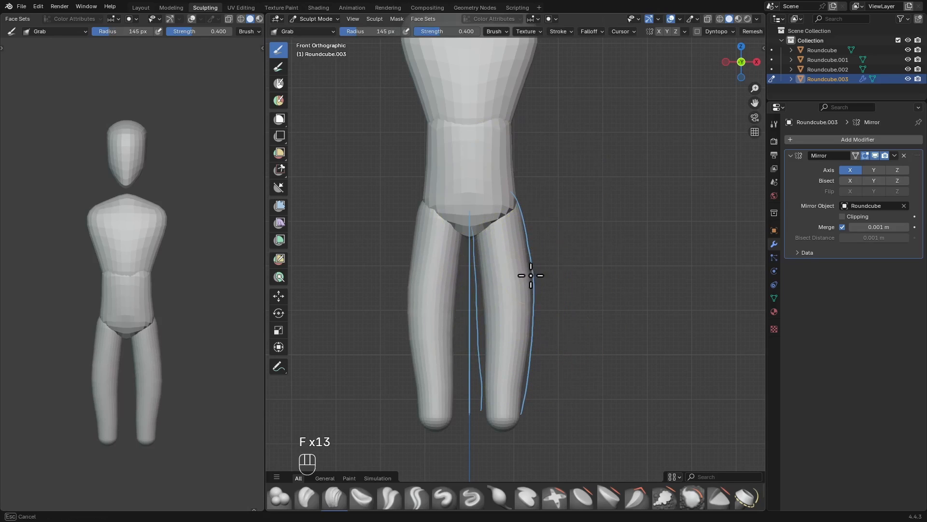
key(f)
key(f)
key(f)
key(f)
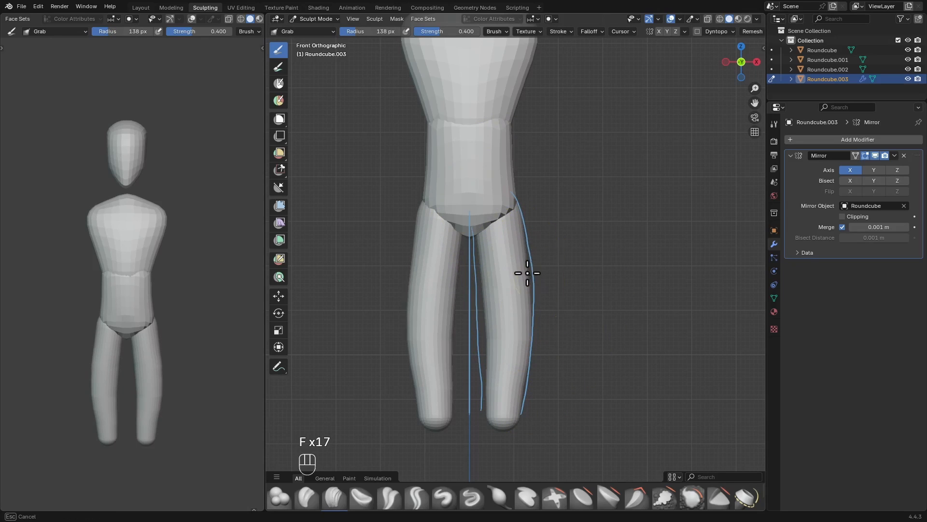
key(f)
Pull the inner side of the thigh toward the annotated inner contour in front view with the Grab brush at about 157 to 189 px
scroll(503, 275, up, 3)
key(f)
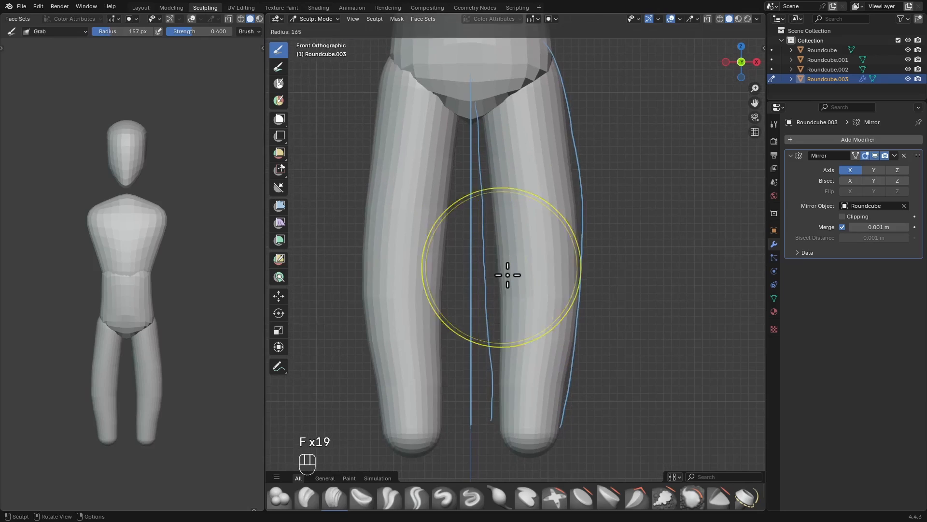
key(f)
key(f)
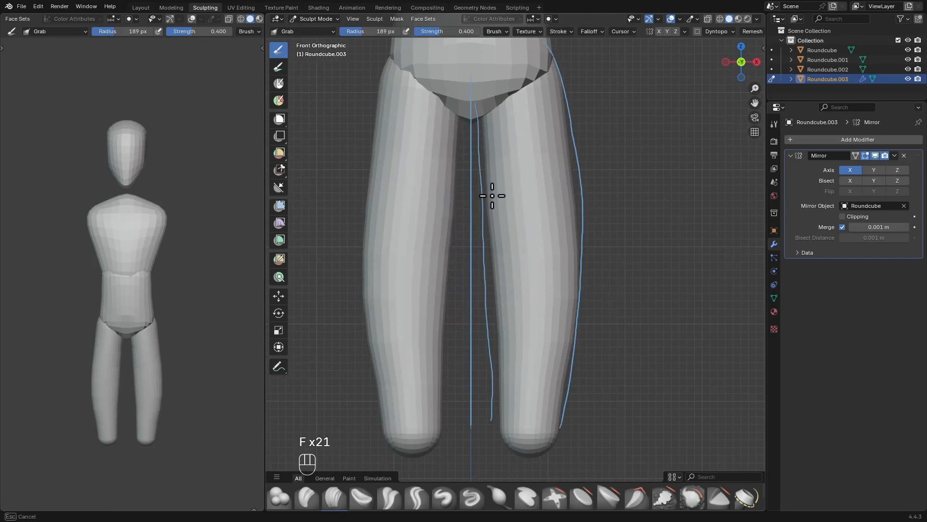
key(f)
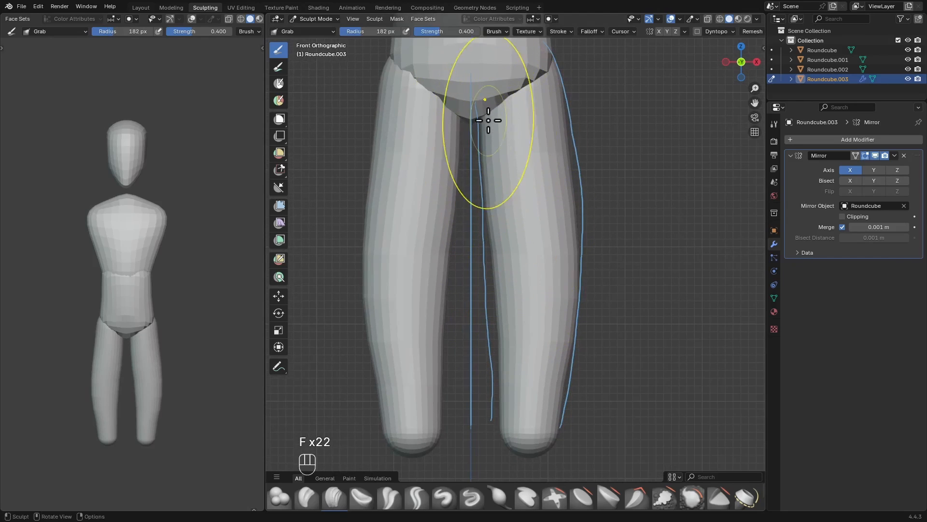
key(f)
key(f)
Narrow the lower end of the thigh toward the knee in front view with the Grab brush at about 251 px
key(f)
key(f)
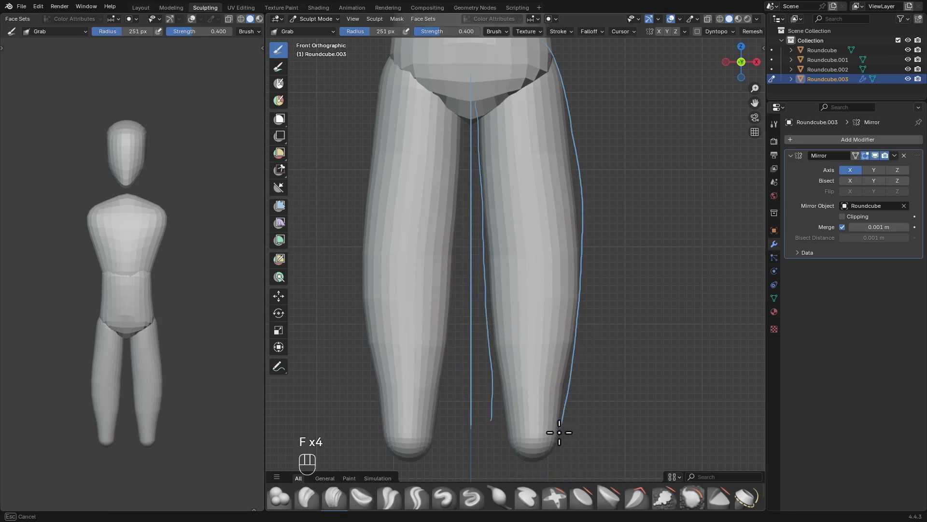
key(f)
drag(548, 442, 544, 439)
key(f)
mouse_move(574, 365)
ctrl+alt+mouse_down()
mouse_move(532, 370)
mouse_move(534, 393)
mouse_move(574, 369)
mouse_move(584, 320)
mouse_move(573, 329)
ctrl+alt+mouse_up()
Pull the widest part of the outer thigh out to the annotated contour with the Grab brush at about 134 px
key(f)
key(f)
key(f)
key(f)
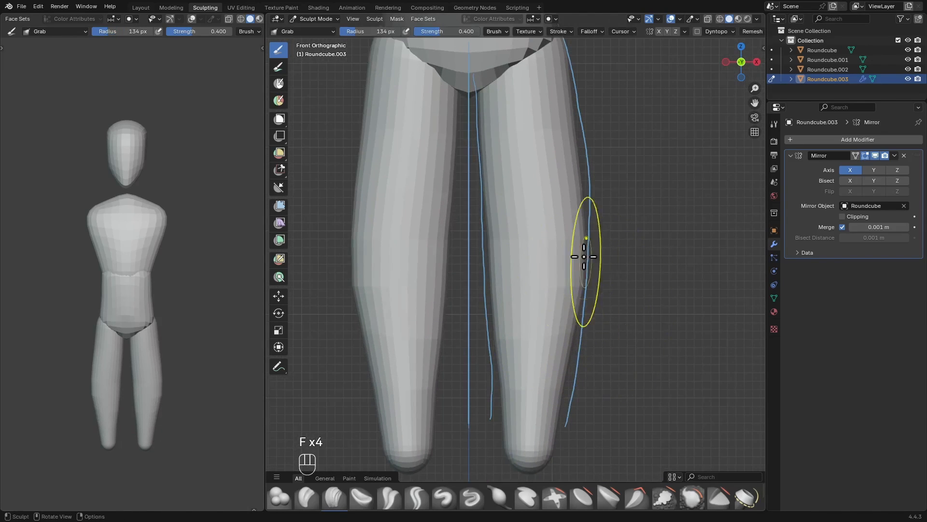
key(f)
drag(588, 242, 596, 241)
key(f)
Refine the upper outer thigh below the hip in front view with the Grab brush at about 208 to 212 px
alt+shift+drag(622, 196, 628, 224)
key(f)
alt+shift+drag(598, 114, 599, 143)
key(f)
drag(569, 94, 558, 90)
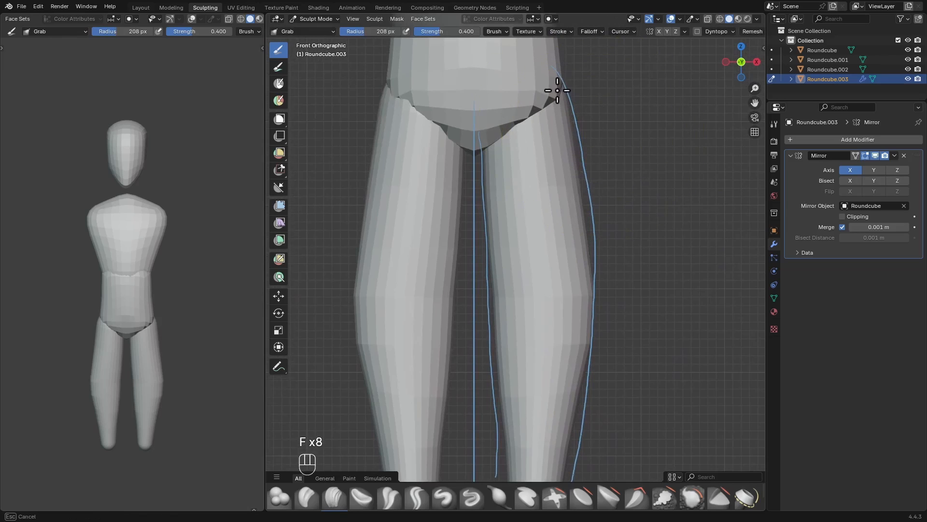
drag(572, 143, 575, 147)
key(f)
click(541, 270)
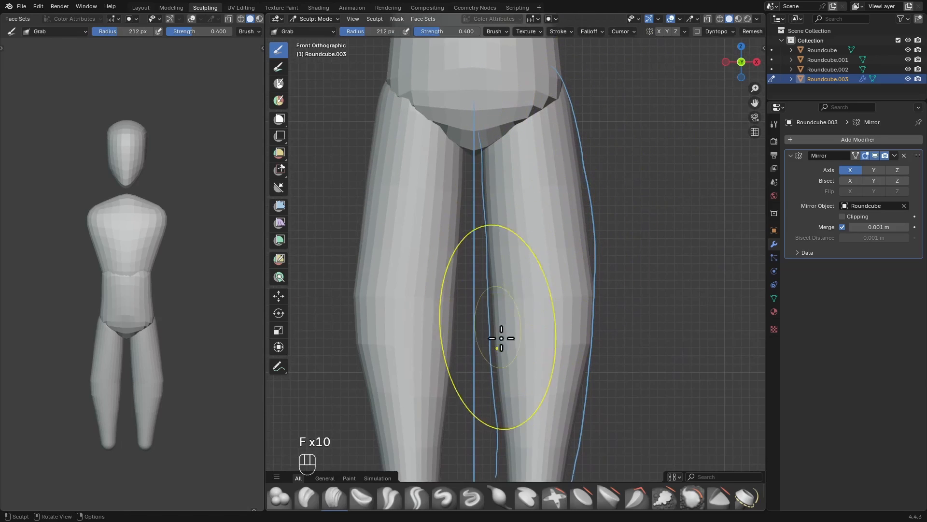
Pull the front of the mid-thigh forward toward the annotated profile in right side view with the Grab brush
shift+middle_drag(506, 398, 456, 292)
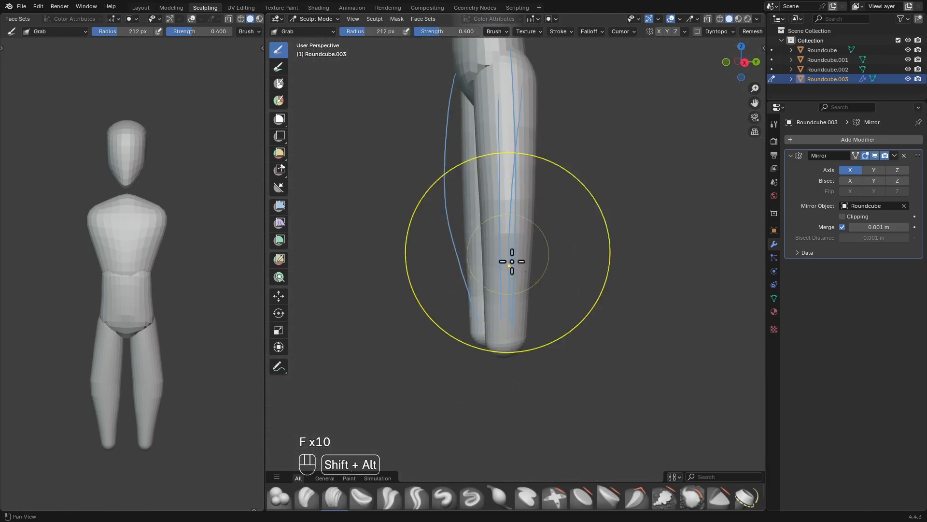
key(KP_3)
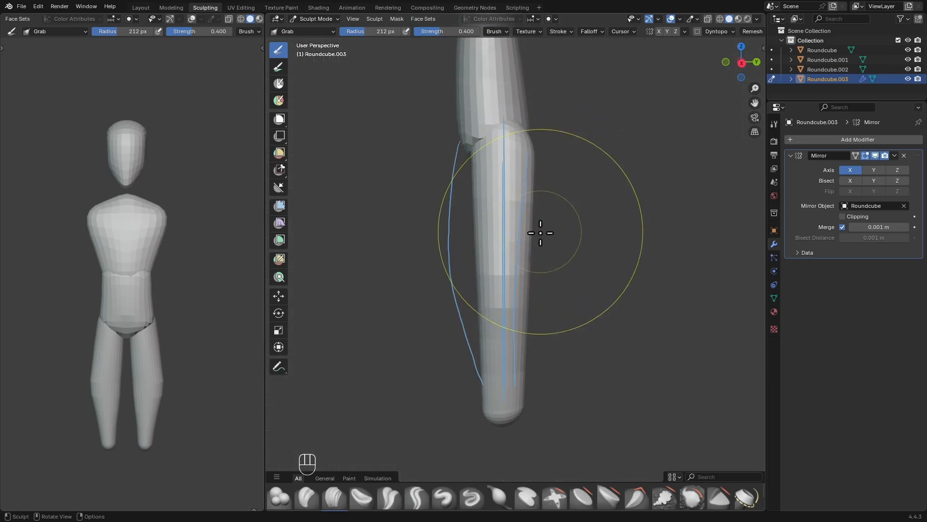
scroll(485, 265, up, 1)
key(f)
key(f)
click(477, 220)
drag(475, 236, 455, 235)
Shape the upper and lower front of the thigh along the side-view profile with the Grab brush, ending at about 196 px
key(f)
click(451, 172)
drag(467, 169, 458, 172)
key(f)
click(457, 278)
mouse_move(473, 326)
mouse_down()
mouse_move(461, 313)
mouse_move(463, 338)
mouse_up()
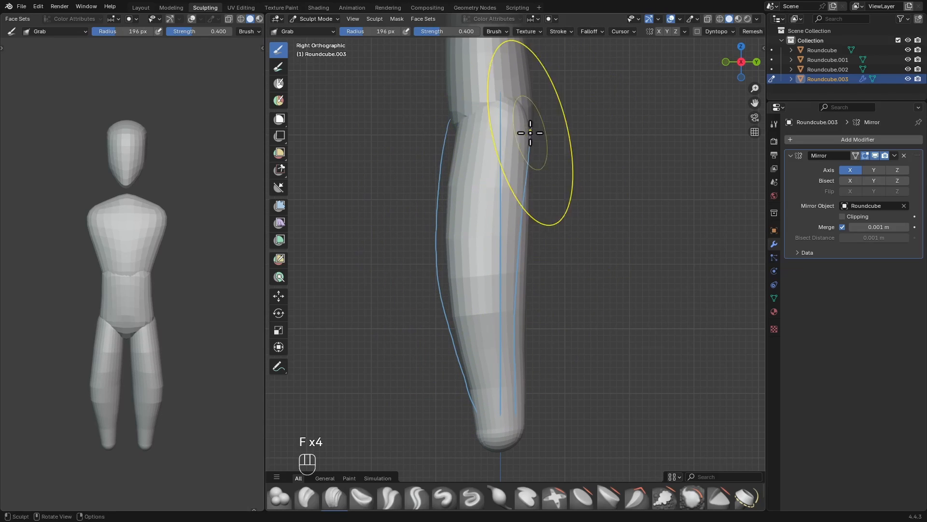
Push the back of the thigh and its knee end in to the side-view guide with the Grab brush, up to about 274 px
drag(524, 243, 521, 245)
key(f)
click(537, 345)
drag(536, 411, 526, 413)
key(f)
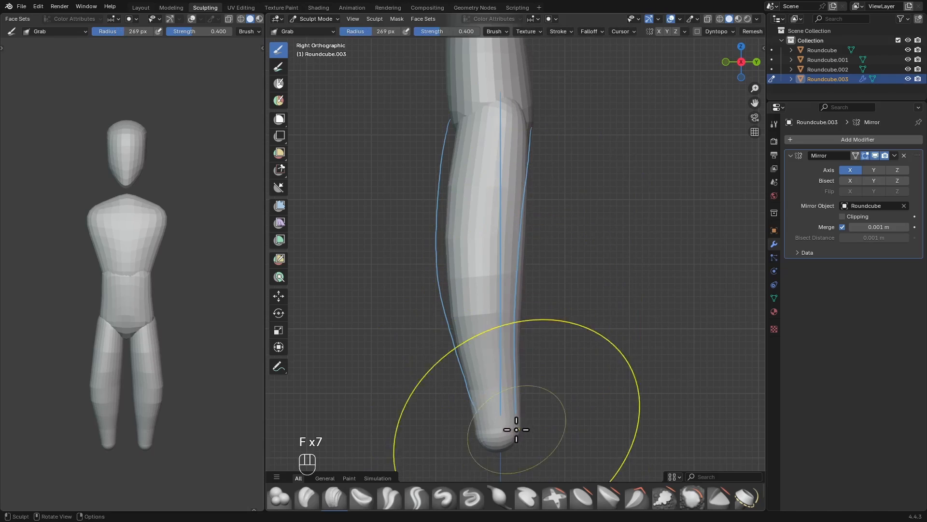
click(515, 429)
Hide the viewport overlays and refine the outer thigh near the hip from an angled view with the Grab brush at about 207 px
key(ctrl+z)
key(ctrl+z)
key(ctrl+z)
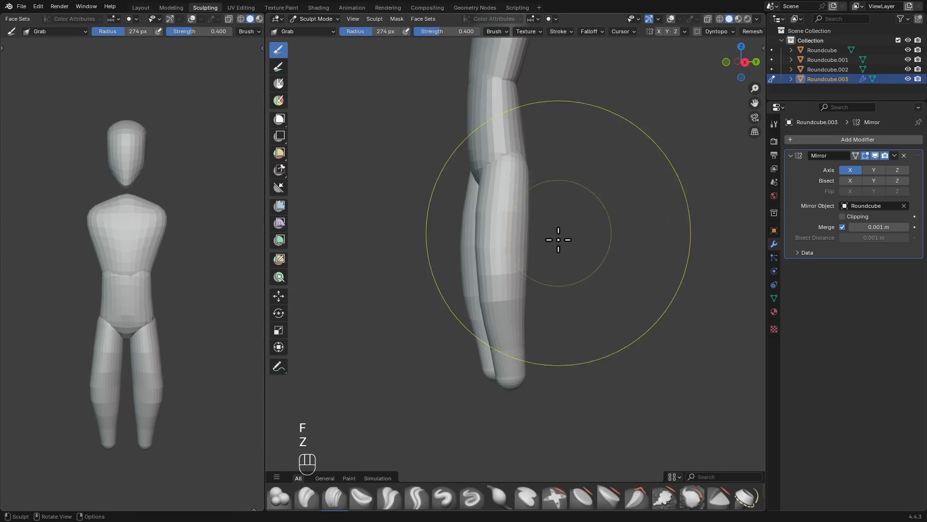
alt+drag(551, 252, 595, 251)
ctrl+alt+drag(587, 262, 582, 232)
key(f)
click(569, 219)
alt+drag(559, 197, 572, 189)
key(f)
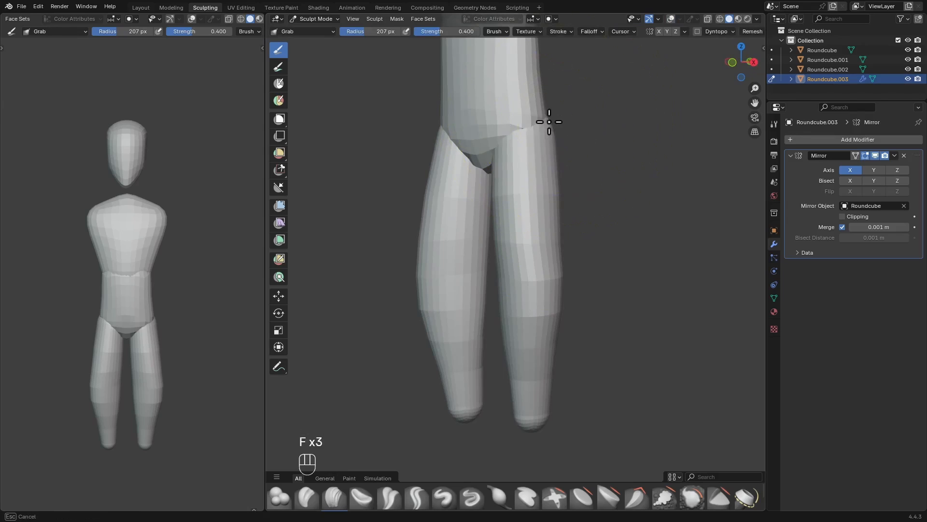
key(f)
click(543, 198)
mouse_move(550, 223)
mouse_down()
mouse_move(557, 233)
mouse_move(543, 215)
mouse_up()
Adjust the inner thigh from the angled front view with the Grab brush at about 157 px
key(f)
click(510, 282)
key(f)
click(578, 195)
key(f)
click(515, 242)
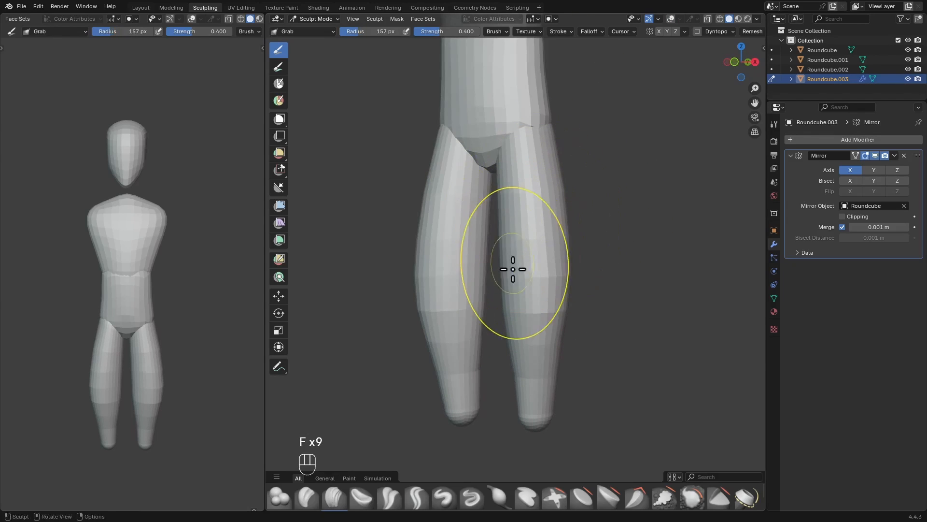
Shape the lower part of the thigh above the knee with the Grab brush from angled views
alt+shift+drag(555, 317, 554, 276)
key(f)
click(522, 339)
alt+drag(517, 334, 542, 330)
key(f)
drag(528, 331, 520, 329)
Refine the knee end of the thigh with the Grab brush at about 141 px, checking the whole figure's proportions
key(f)
key(f)
key(f)
key(f)
key(f)
mouse_move(526, 296)
ctrl+alt+mouse_down()
mouse_move(555, 339)
mouse_move(484, 347)
ctrl+alt+mouse_up()
alt+shift+drag(523, 317, 524, 338)
mouse_move(523, 333)
ctrl+alt+mouse_down()
mouse_move(523, 261)
mouse_move(531, 329)
ctrl+alt+mouse_up()
key(f)
click(526, 253)
mouse_move(531, 330)
alt+mouse_down()
mouse_move(619, 344)
mouse_move(594, 355)
mouse_move(556, 350)
alt+mouse_up()
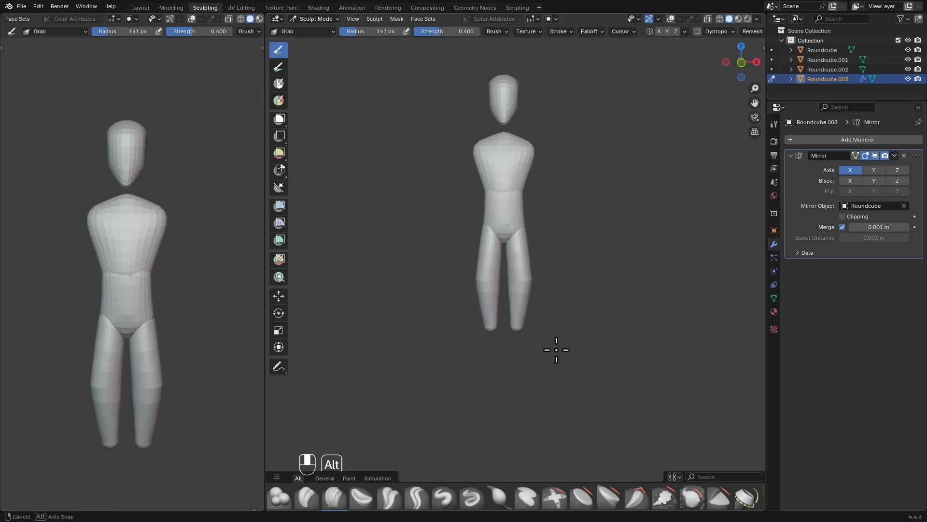
alt+middle_drag(556, 350, 616, 304)
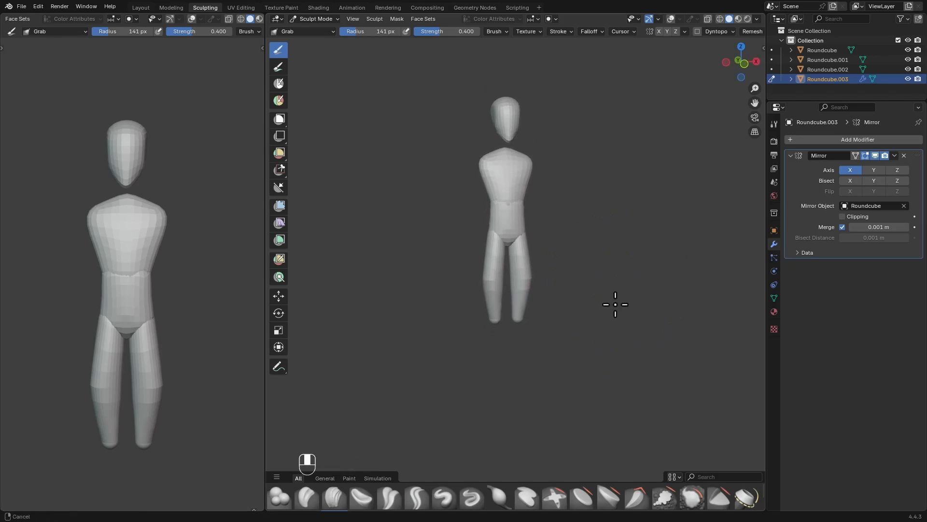
Return to Object Mode and add a new round cube for the lower leg
key(ctrl+Tab)
ctrl+alt+drag(586, 258, 587, 260)
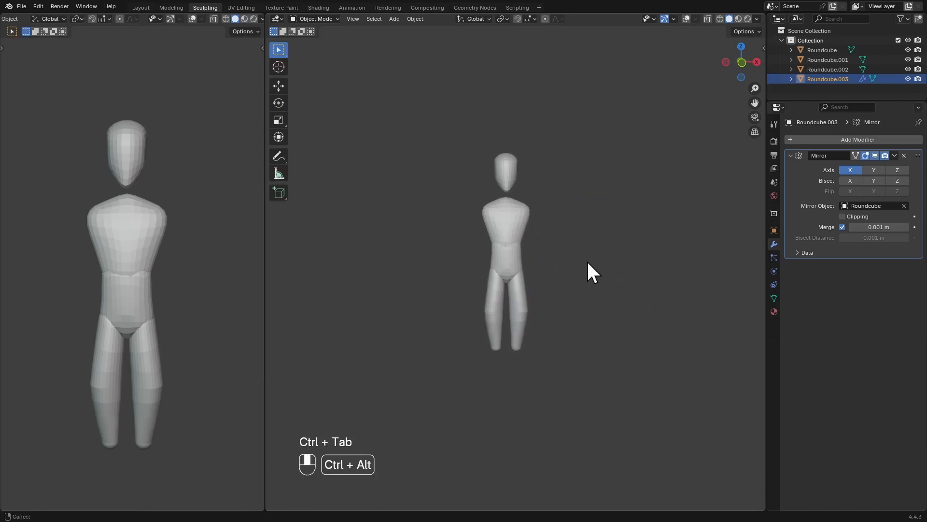
key(q)
click(540, 156)
scroll(533, 152, up, 2)
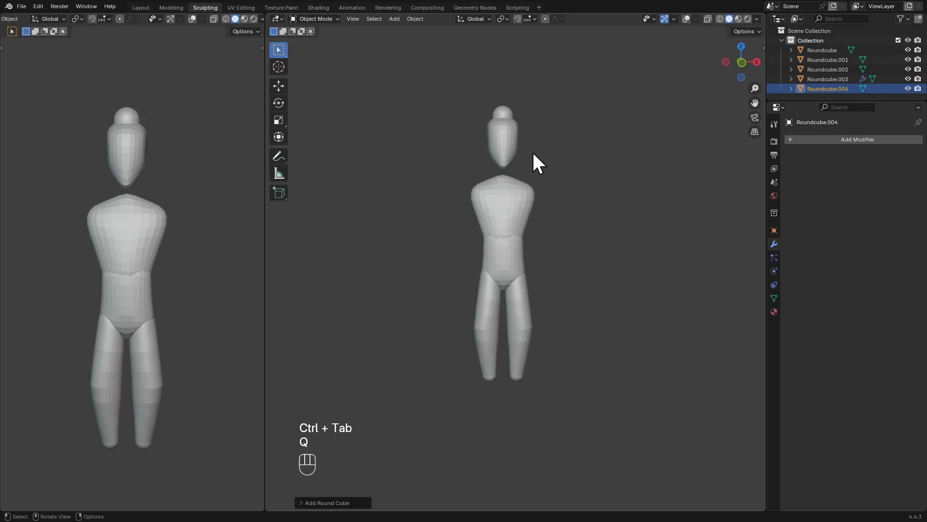
Place the new round cube directly below the thigh on the +X side in front view and scale it to fit the knee
key(KP_1)
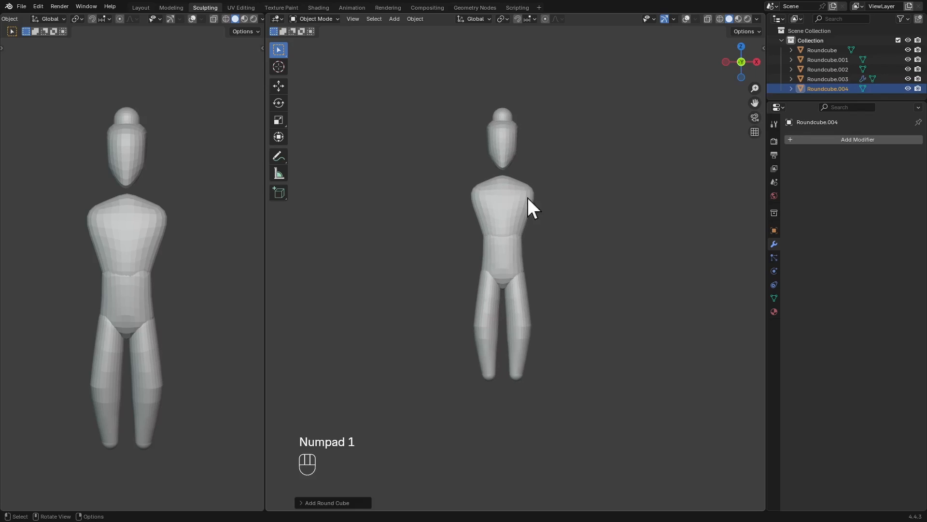
alt+shift+middle_drag(530, 251, 501, 134)
key(g)
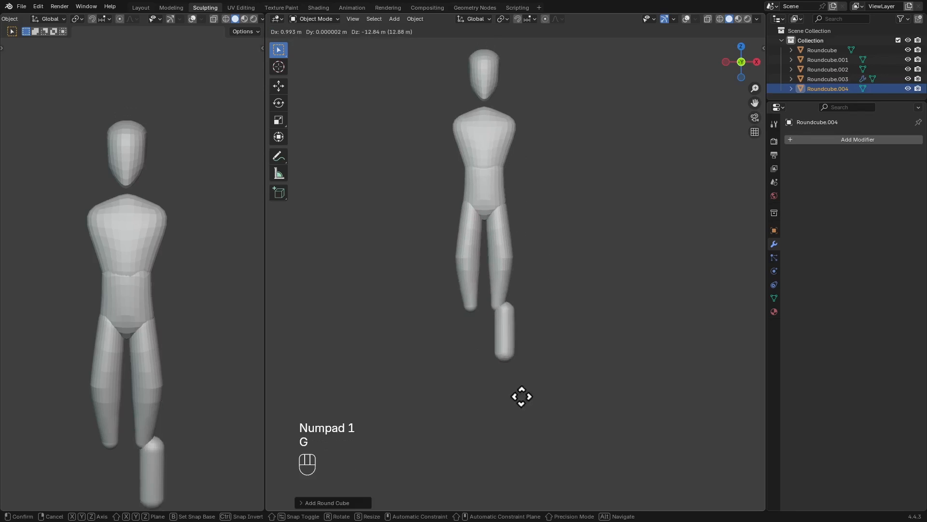
click(517, 412)
shift+middle_drag(514, 375, 533, 303)
ctrl+middle_drag(533, 303, 526, 232)
key(g)
click(523, 203)
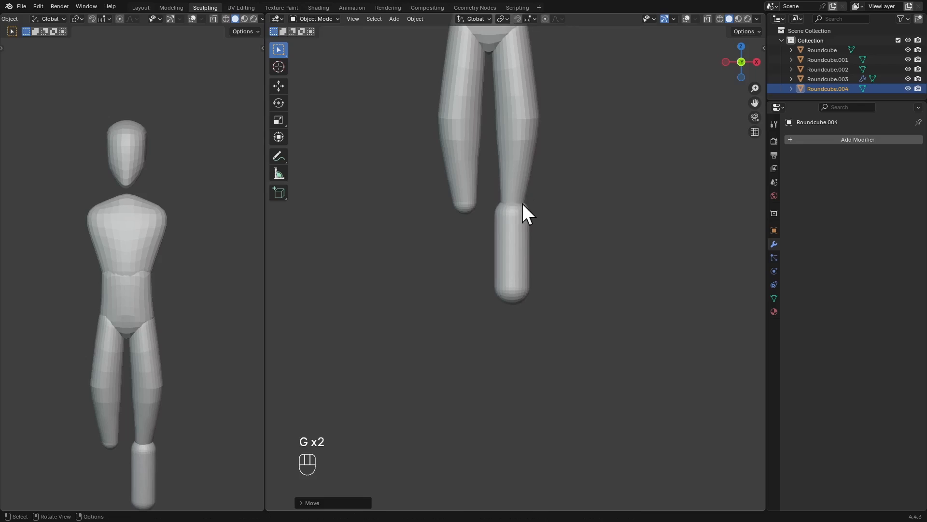
key(s)
click(573, 181)
key(g)
click(573, 179)
Show overlays, lengthen the lower leg in Edit Mode by moving its bottom vertices down about 2.6 m along Z, and scale them down to narrow the ankle
key(Tab)
ctrl+middle_drag(571, 180, 523, 269)
key(alt+z)
key(shift+alt+z)
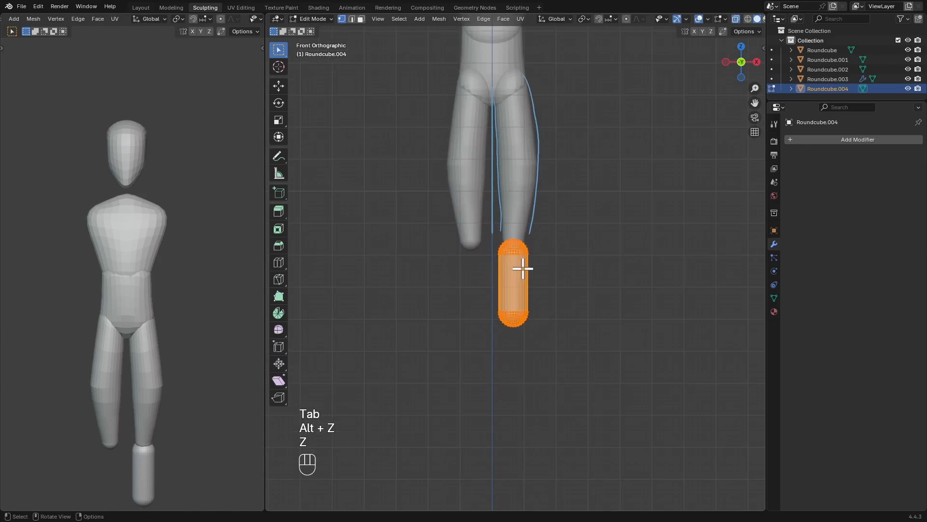
drag(491, 294, 591, 388)
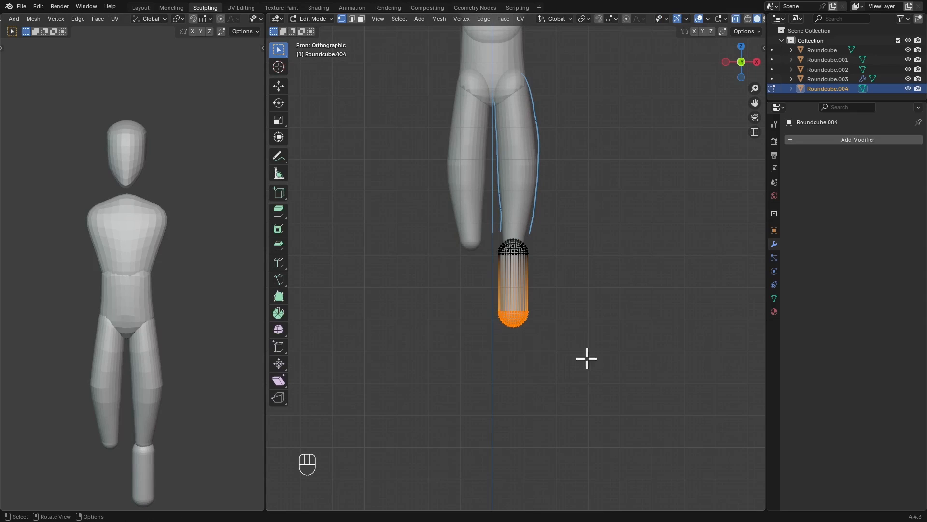
key(alt+z)
key(g)
key(z)
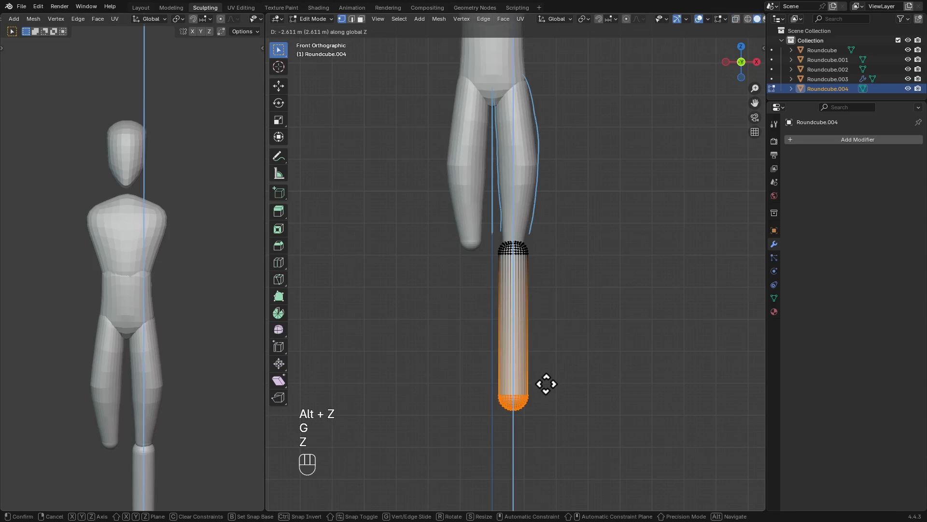
click(546, 386)
key(s)
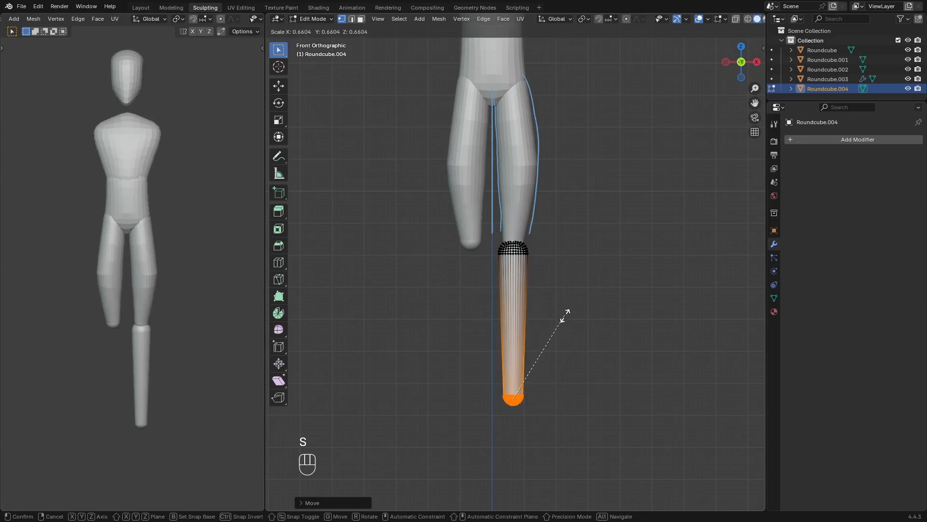
click(560, 322)
Add six horizontal loop cuts along the length of the lower leg
ctrl+middle_drag(555, 336, 541, 252)
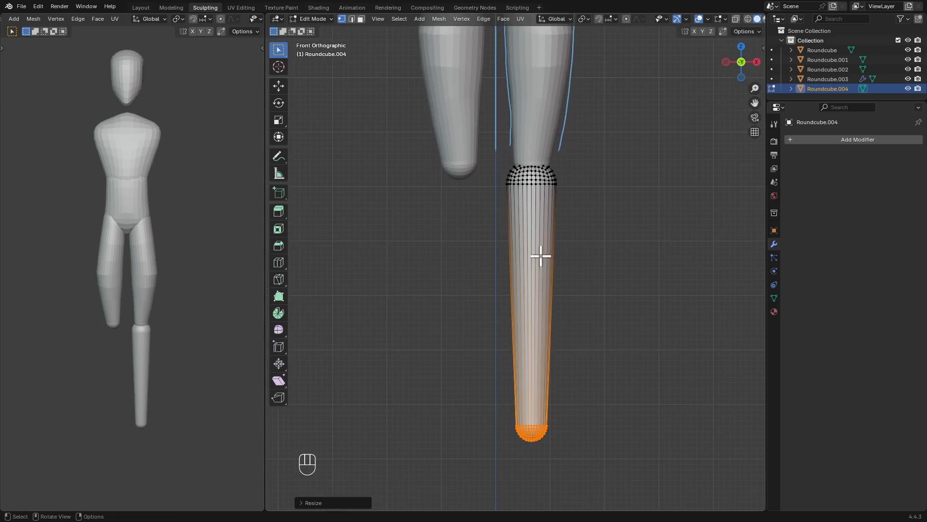
key(ctrl+r)
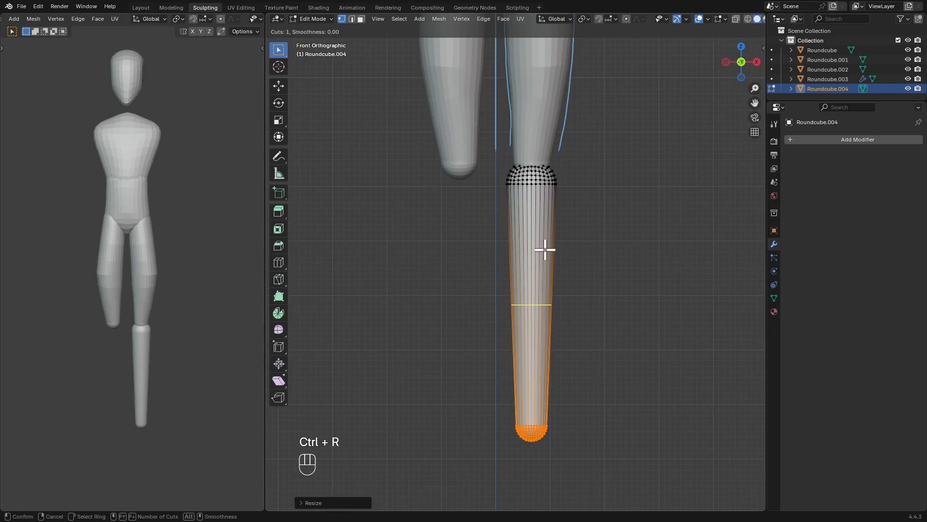
click(544, 276)
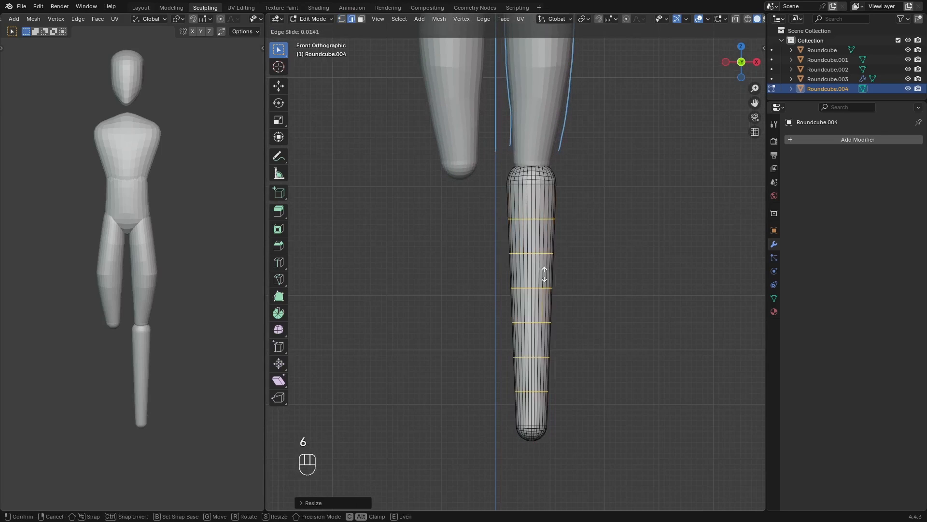
click(544, 272)
key(alt+z)
key(alt+z)
Add a Mirror modifier on X to the lower leg in Object Mode, with the head as the mirror object
key(ctrl+Tab)
ctrl+middle_drag(556, 229, 554, 274)
mouse_move(554, 275)
shift+middle_down()
mouse_move(549, 303)
mouse_move(558, 281)
mouse_move(545, 257)
mouse_move(559, 285)
shift+middle_up()
key(q)
click(524, 284)
ctrl+middle_drag(560, 271, 577, 338)
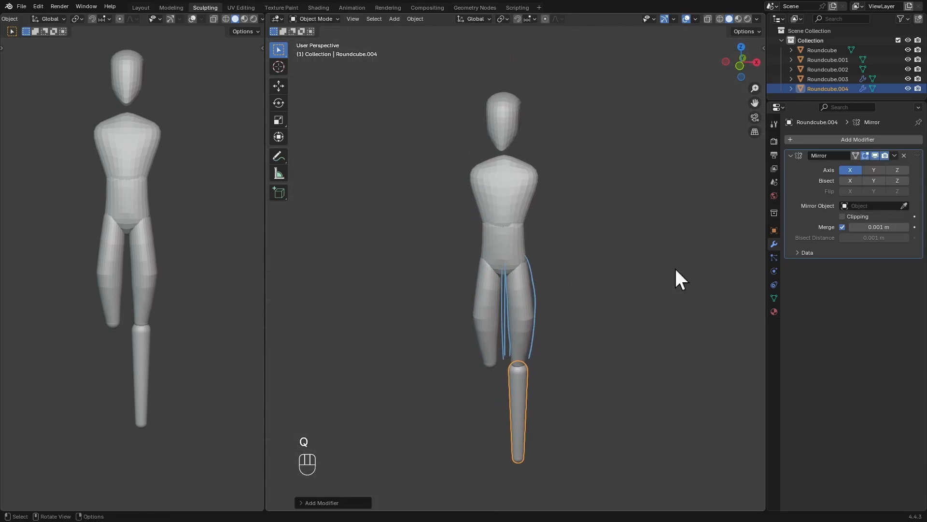
click(512, 110)
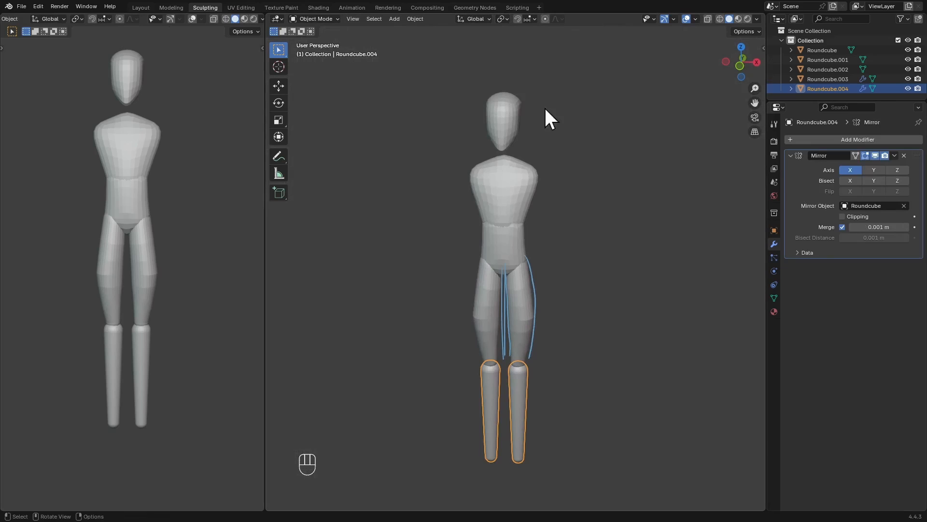
Show the brush settings and start shaping the lower leg in Sculpt Mode with the Grab brush at about 209 px
click(774, 124)
shift+middle_drag(564, 376, 566, 261)
mouse_move(566, 261)
ctrl+middle_down()
mouse_move(562, 207)
mouse_move(556, 245)
ctrl+middle_up()
key(ctrl+Tab)
key(f)
click(587, 252)
key(f)
key(f)
click(590, 254)
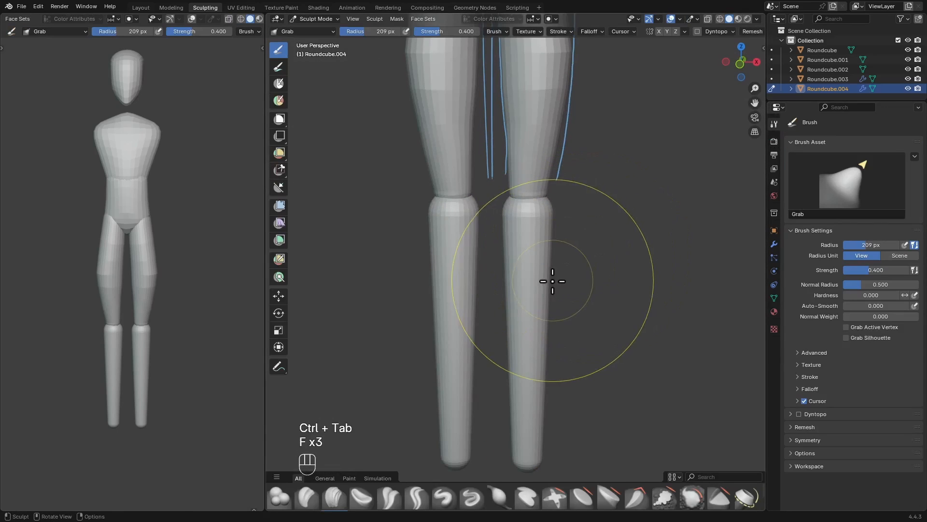
mouse_move(552, 281)
mouse_down()
mouse_move(560, 283)
mouse_move(504, 290)
mouse_move(577, 282)
mouse_move(541, 297)
mouse_move(500, 297)
mouse_up()
Bulge the outer and inner sides of the upper calf below the knee with the Grab brush, ending at about 160 px
key(f)
click(545, 294)
key(f)
click(540, 293)
key(f)
key(f)
click(570, 283)
key(f)
click(572, 280)
key(f)
click(523, 296)
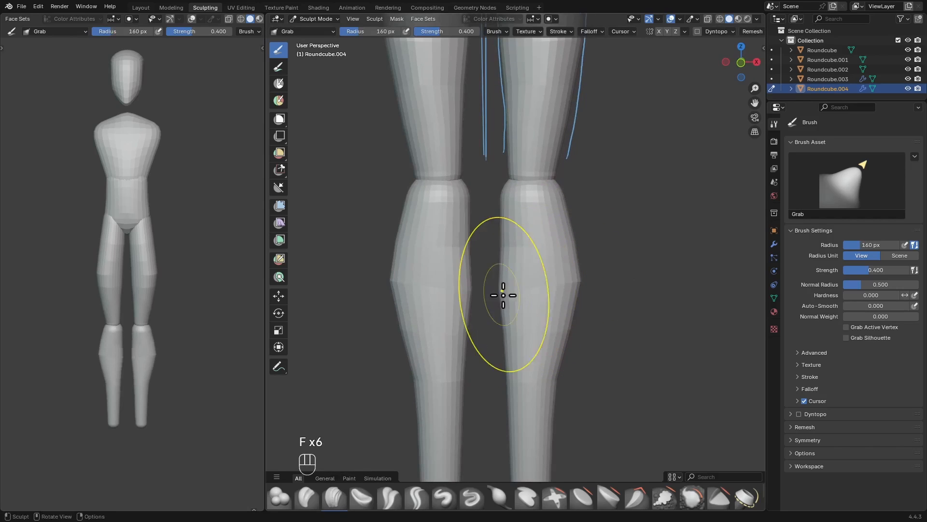
Taper the knee end of the lower leg from the front and side with the Grab brush, adjusting its radius
key(f)
click(525, 281)
ctrl+alt+drag(553, 232, 556, 235)
alt+drag(556, 235, 523, 207)
key(f)
click(555, 218)
mouse_move(570, 211)
alt+mouse_down()
mouse_move(488, 214)
mouse_move(521, 206)
alt+mouse_up()
key(f)
click(522, 214)
key(f)
click(493, 211)
Shape the upper back of the calf in side view with the Grab brush, ending at about 196 px
mouse_move(522, 231)
ctrl+alt+mouse_down()
mouse_move(515, 311)
mouse_move(518, 288)
ctrl+alt+mouse_up()
mouse_move(521, 290)
ctrl+alt+mouse_down()
mouse_move(541, 270)
mouse_move(547, 283)
ctrl+alt+mouse_up()
key(f)
click(528, 286)
alt+drag(546, 284, 539, 291)
key(f)
click(553, 281)
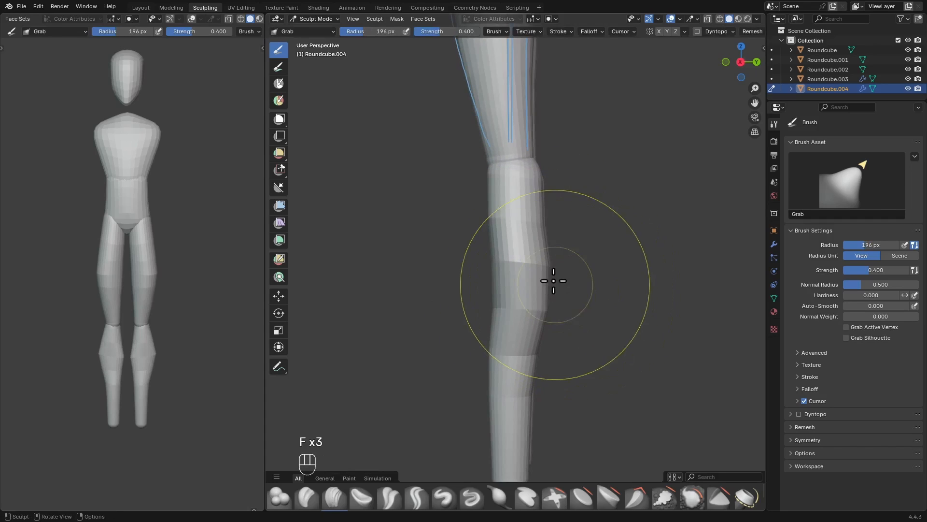
Slim the top of the lower leg behind the knee with the Grab brush, reaching about 232 px
alt+shift+drag(586, 251, 592, 272)
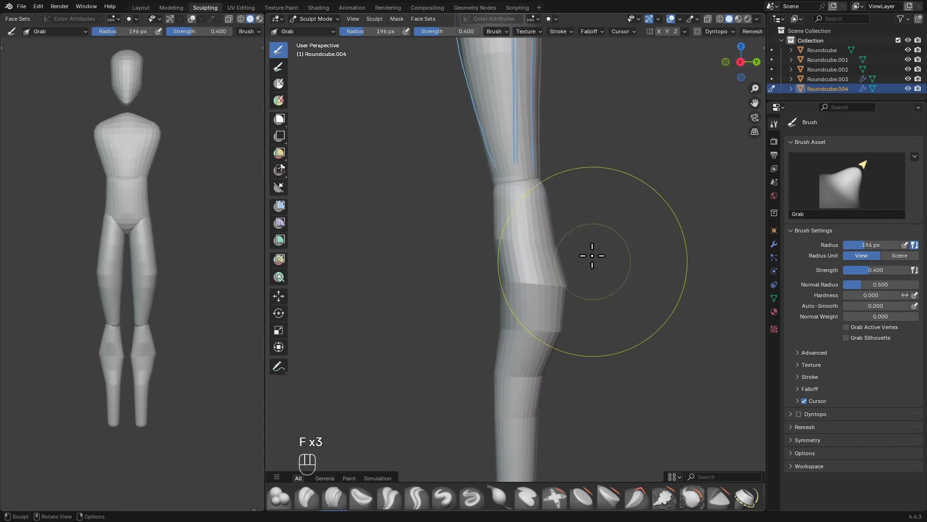
key(f)
click(580, 244)
drag(557, 193, 549, 187)
key(f)
key(f)
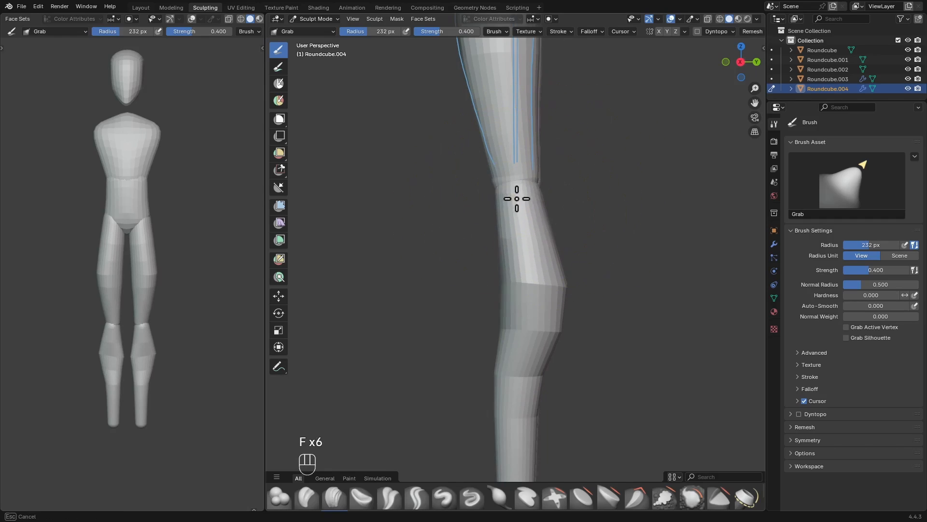
Push the lower shin and ankle backward in side view with the Grab brush at about 270 px
shift+middle_drag(518, 307, 513, 261)
key(f)
key(f)
click(524, 300)
drag(533, 333, 543, 337)
key(f)
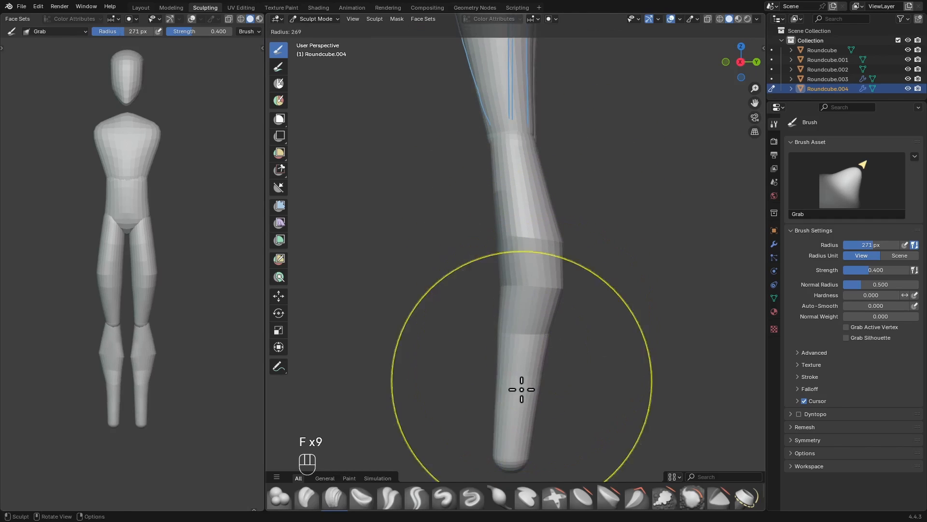
click(520, 392)
drag(515, 405, 524, 404)
Round the back of the calf and even out the shin with the Grab brush, ending at about 197 px
ctrl+alt+middle_drag(527, 357, 539, 312)
key(f)
key(f)
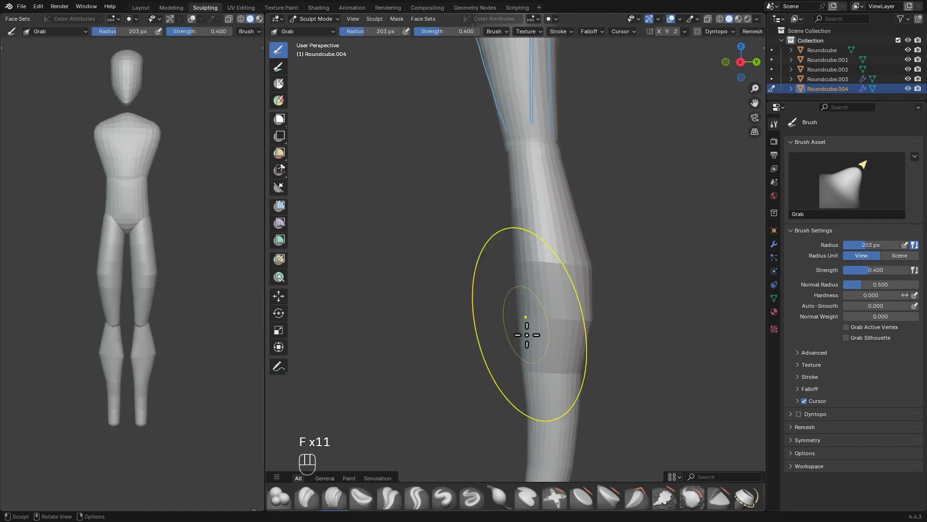
key(f)
click(577, 370)
shift+middle_drag(554, 394, 567, 314)
key(f)
key(f)
click(546, 337)
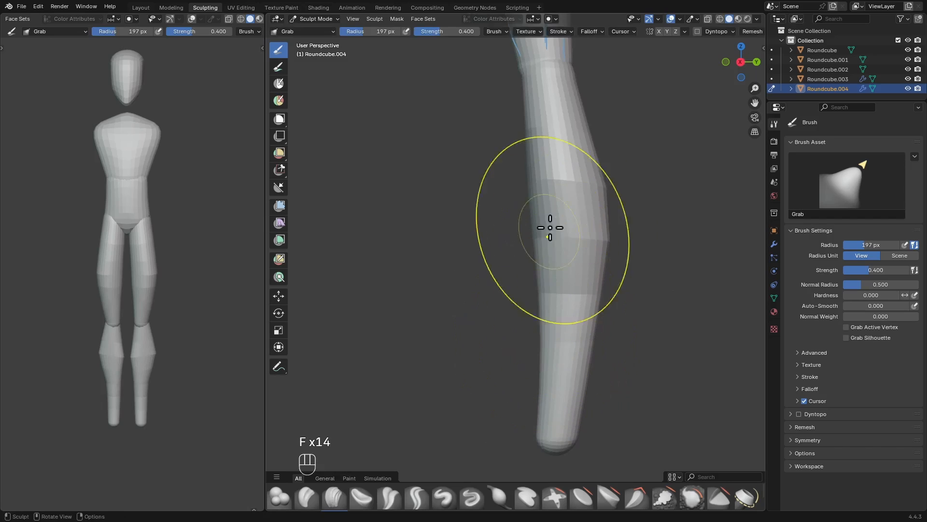
Adjust the calf contour from the front with the Grab brush, ending at about 229 px
alt+drag(525, 201, 598, 238)
mouse_move(597, 237)
alt+mouse_down()
mouse_move(579, 251)
mouse_move(570, 236)
mouse_move(560, 265)
alt+mouse_up()
key(f)
click(558, 245)
key(f)
click(536, 290)
key(f)
click(578, 302)
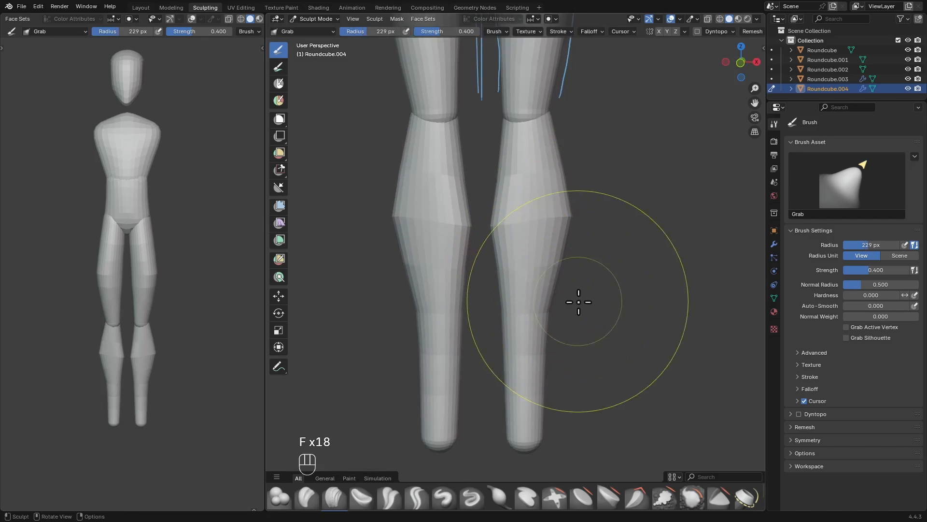
Narrow the outer side of the lower shin and ankle with the Grab brush
drag(537, 355, 543, 356)
key(f)
key(f)
key(f)
click(544, 434)
drag(545, 434, 531, 417)
Thin the inner side of the shin and ankle with the Grab brush at about 196 px
mouse_move(555, 295)
ctrl+alt+mouse_down()
mouse_move(557, 338)
mouse_move(546, 350)
mouse_move(520, 321)
ctrl+alt+mouse_up()
key(f)
key(f)
key(f)
click(512, 341)
key(f)
click(517, 369)
drag(517, 369, 528, 376)
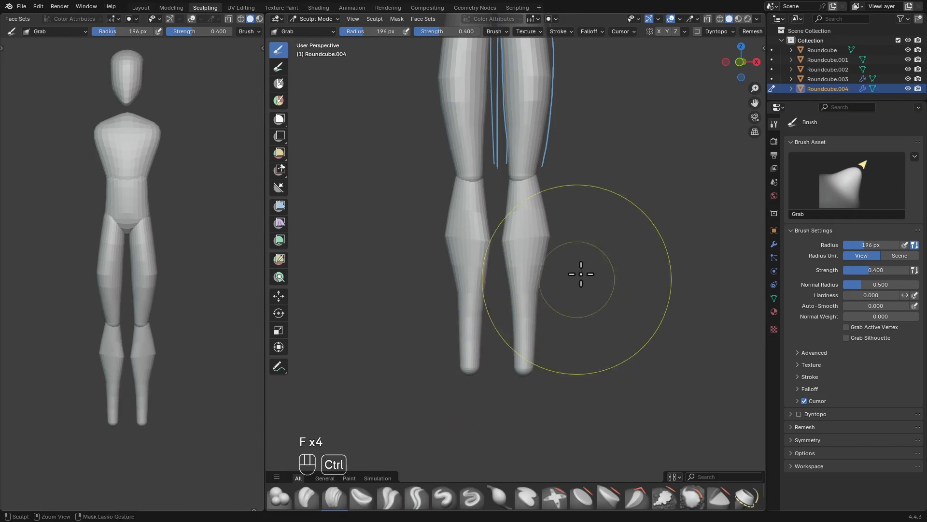
Select the thighs and lower legs together in Object Mode and rotate them slightly so the ankles spread apart
ctrl+alt+drag(580, 275, 570, 314)
key(ctrl+Tab)
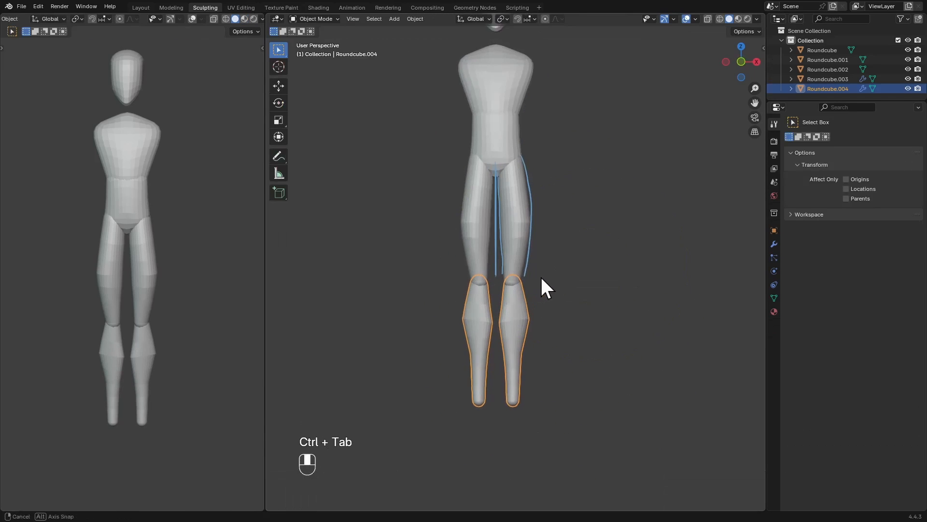
click(282, 156)
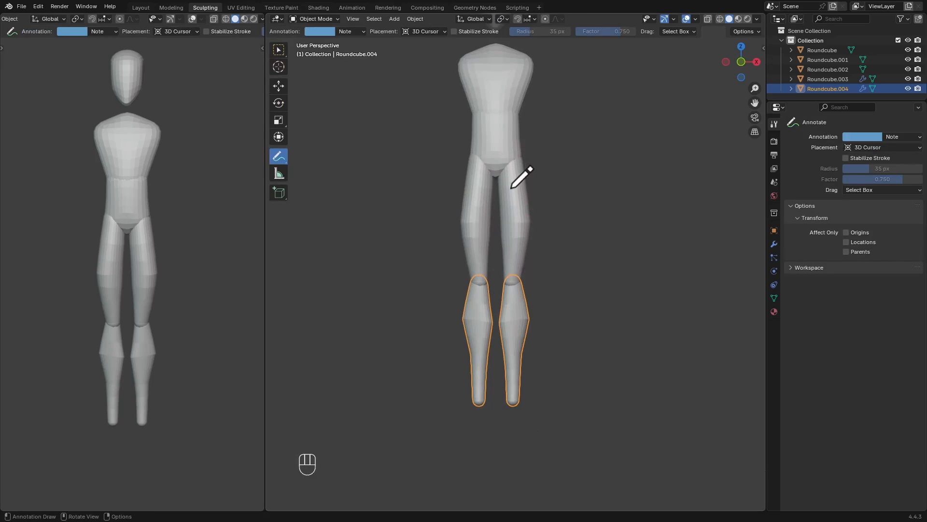
key(w)
shift+click(521, 233)
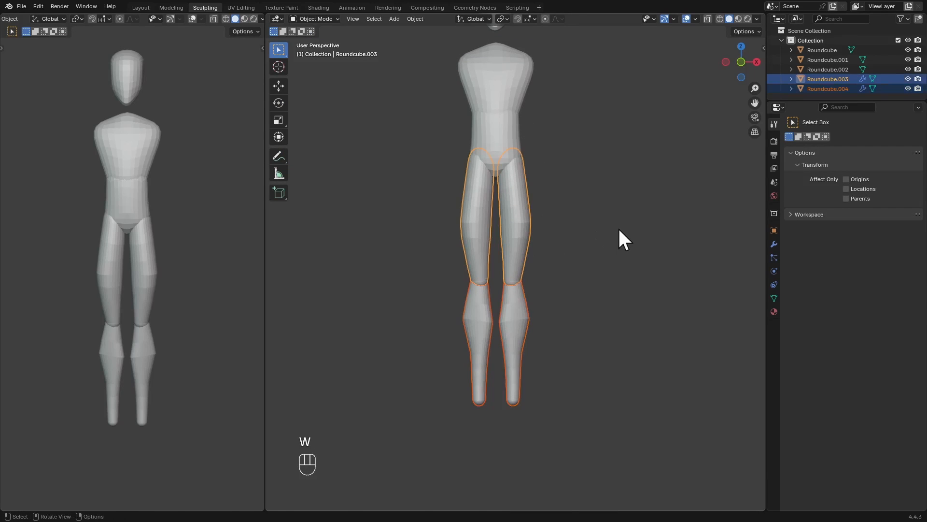
key(r)
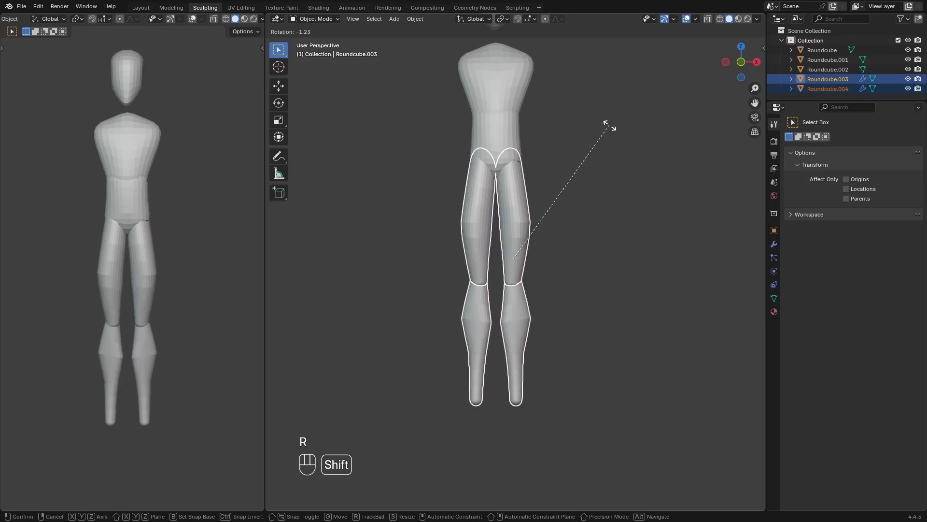
click(624, 147)
Move the selected legs about 0.07 m along X and fine-tune their rotation
key(g)
key(x)
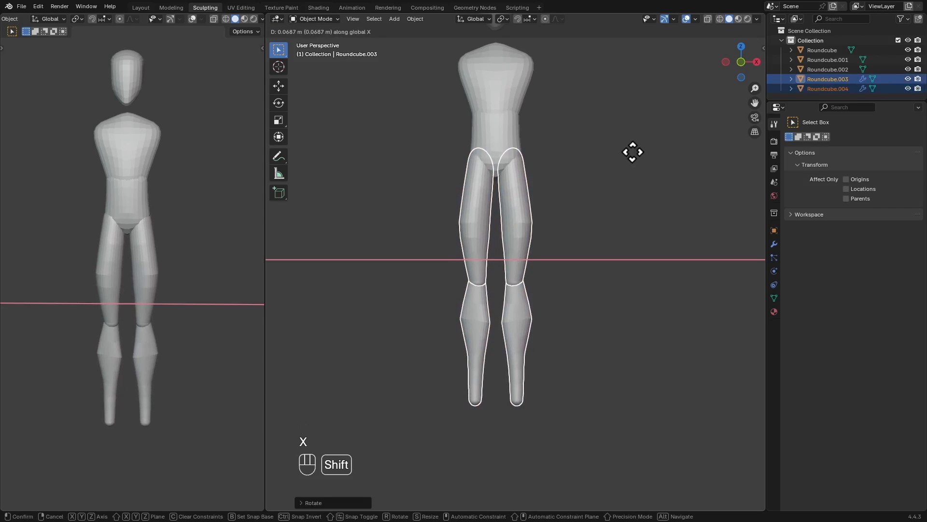
click(632, 151)
key(r)
click(631, 164)
scroll(608, 212, down, 2)
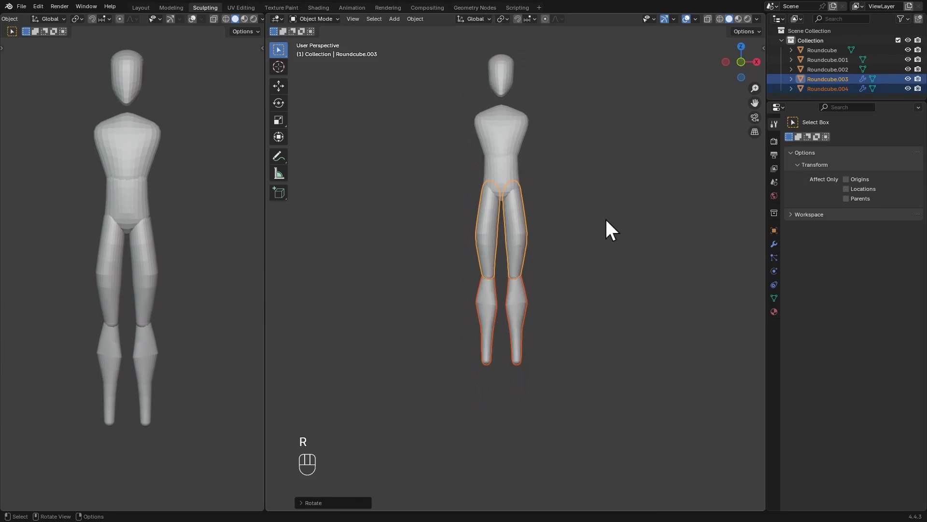
Enter Sculpt Mode on the thigh and reshape its lower part with the Grab brush
key(ctrl+Tab)
mouse_move(530, 263)
shift+middle_down()
mouse_move(530, 308)
mouse_move(529, 256)
shift+middle_up()
key(f)
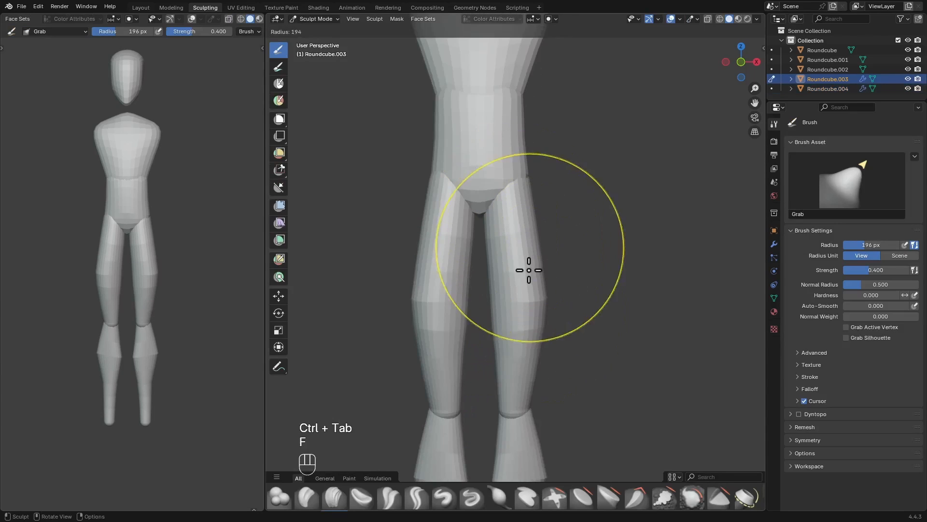
click(528, 269)
shift+middle_drag(526, 305, 523, 246)
scroll(517, 265, up, 1)
key(f)
key(f)
key(f)
click(510, 311)
mouse_move(510, 333)
mouse_down()
mouse_move(508, 354)
mouse_move(536, 349)
mouse_up()
Refine the leg's contour around the knee with the Grab brush, varying its radius
key(f)
key(f)
click(541, 350)
key(f)
click(517, 359)
drag(537, 349, 542, 330)
key(f)
key(f)
click(671, 339)
Switch sculpting to the lower leg and lengthen it downward with the Grab brush, ending at about 136 px
mouse_move(549, 319)
ctrl+alt+mouse_down()
mouse_move(538, 369)
mouse_move(531, 329)
mouse_move(530, 371)
ctrl+alt+mouse_up()
key(alt+q)
key(f)
key(f)
click(532, 354)
key(f)
key(f)
key(f)
Annotate the front and back profile curves of the lower leg in the right side view
mouse_move(638, 290)
alt+mouse_down()
mouse_move(560, 282)
mouse_move(584, 248)
mouse_move(577, 226)
alt+mouse_up()
click(744, 67)
ctrl+alt+drag(576, 226, 566, 176)
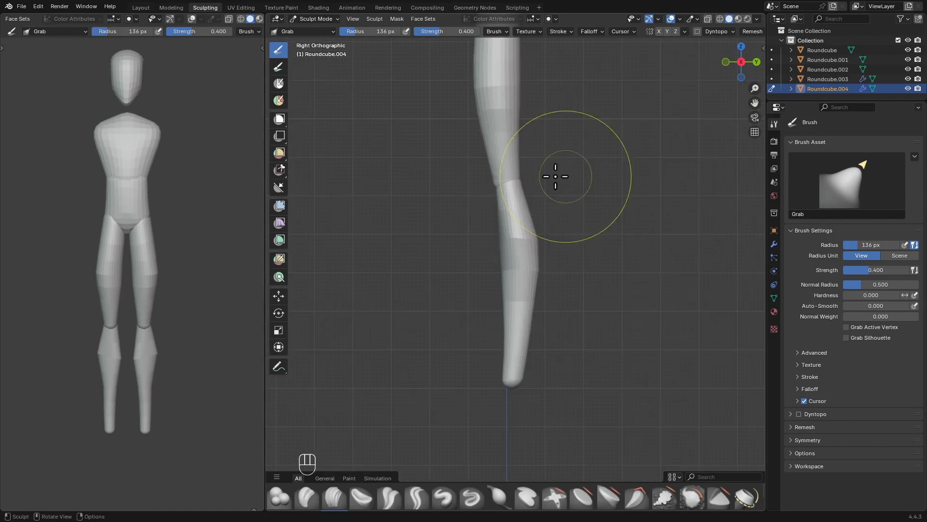
click(285, 366)
ctrl+alt+drag(515, 212, 503, 225)
alt+shift+drag(500, 269, 498, 242)
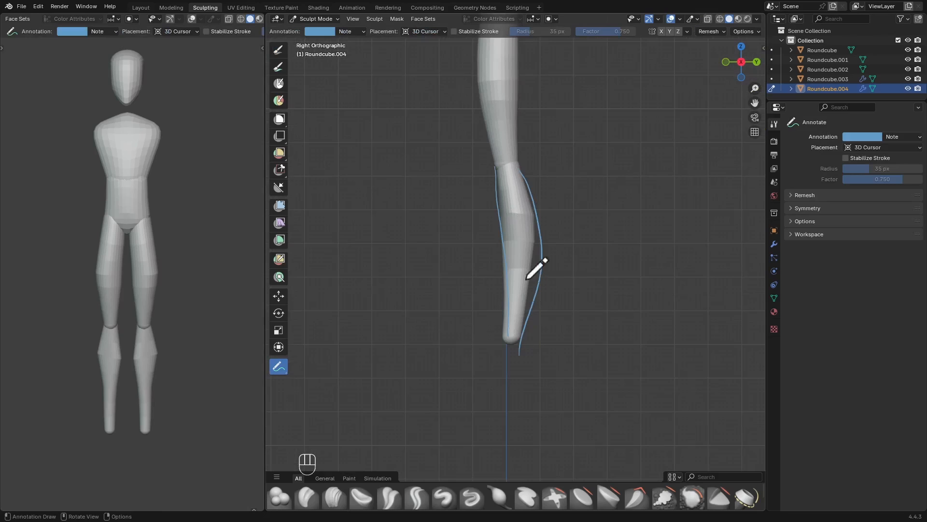
mouse_move(528, 185)
ctrl+alt+mouse_down()
mouse_move(536, 262)
mouse_move(516, 259)
ctrl+alt+mouse_up()
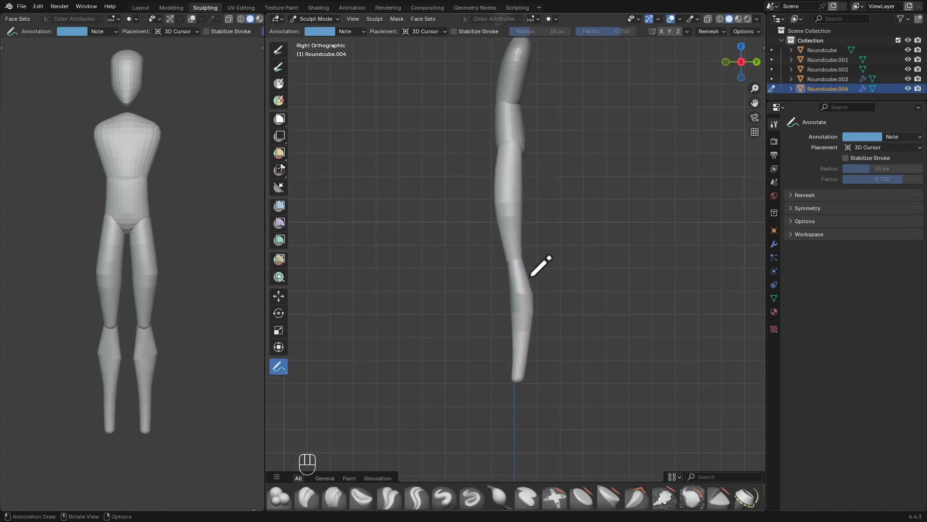
scroll(540, 266, down, 1)
mouse_move(488, 215)
ctrl+alt+mouse_down()
mouse_move(496, 254)
mouse_move(586, 242)
ctrl+alt+mouse_up()
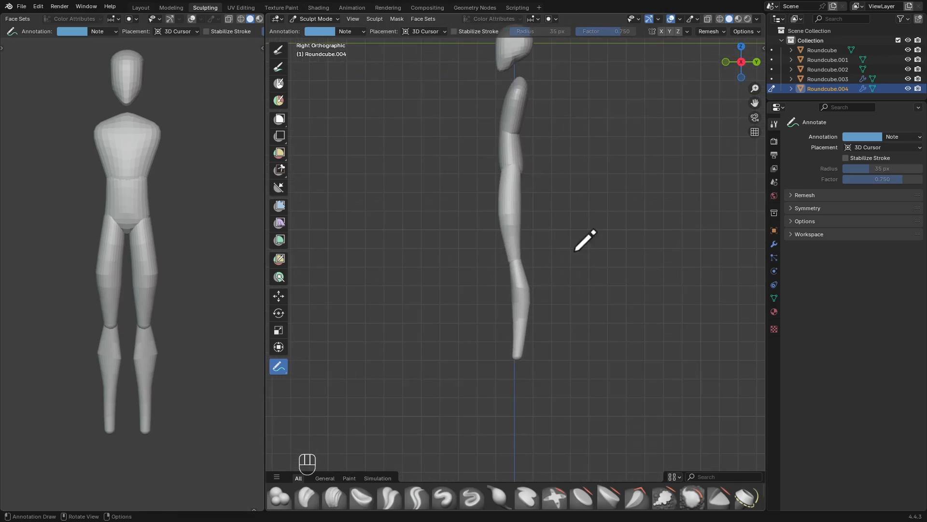
Rotate the thighs and lower legs together in Object Mode from the right view and shift them backward along Y
key(ctrl+Tab)
alt+drag(527, 206, 566, 260)
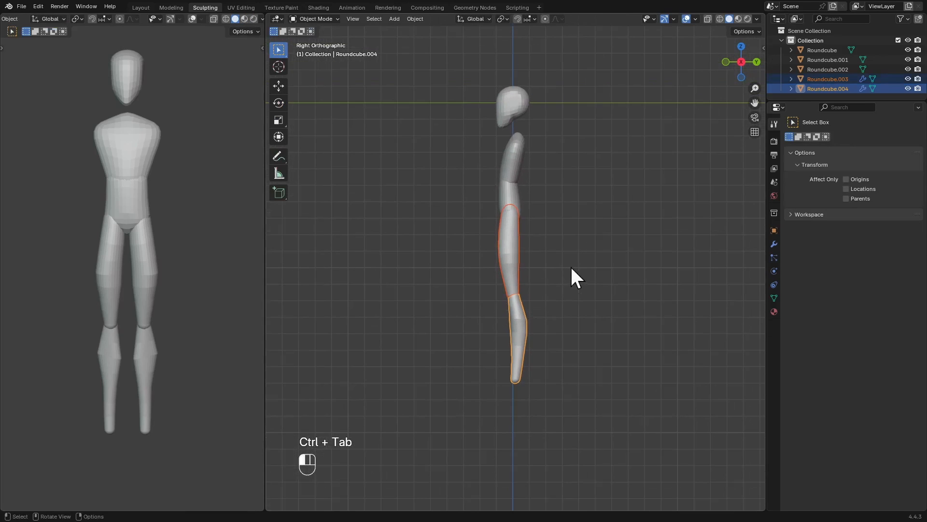
click(570, 266)
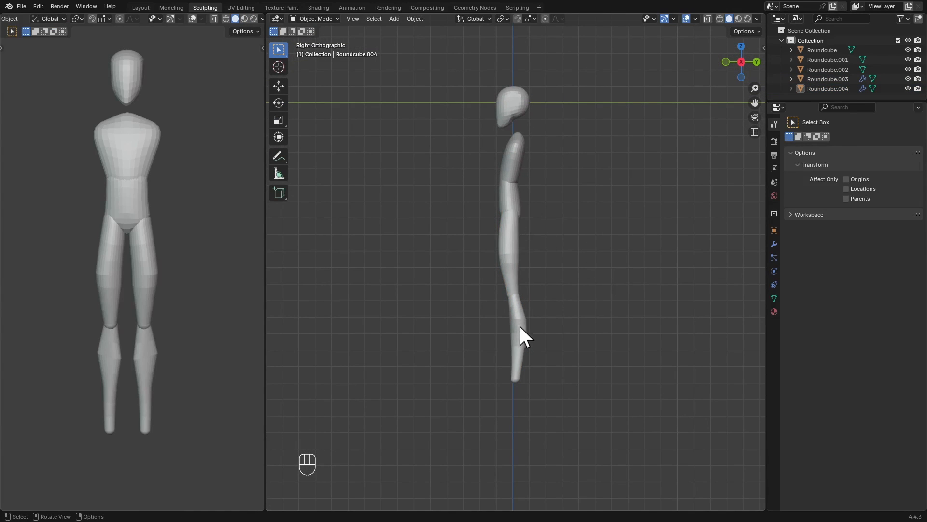
ctrl+alt+drag(521, 327, 568, 293)
key(r)
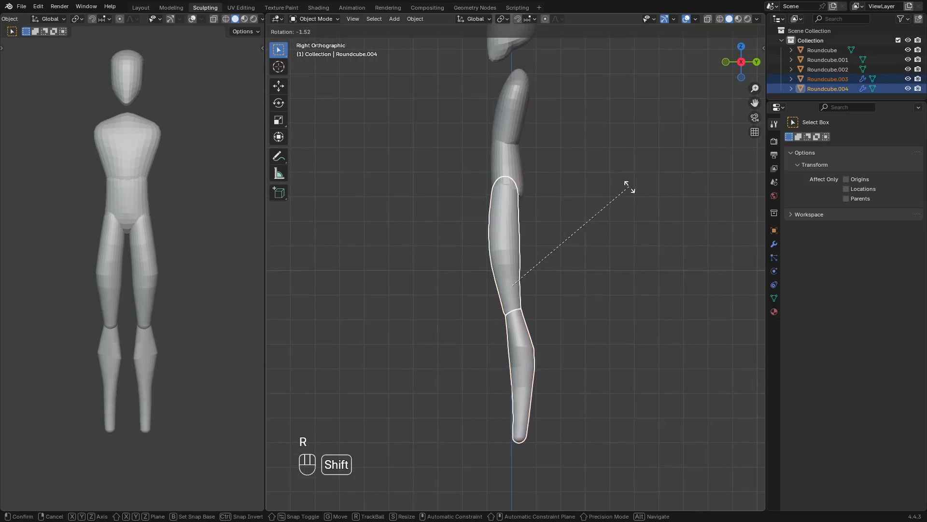
click(503, 160)
key(g)
key(y)
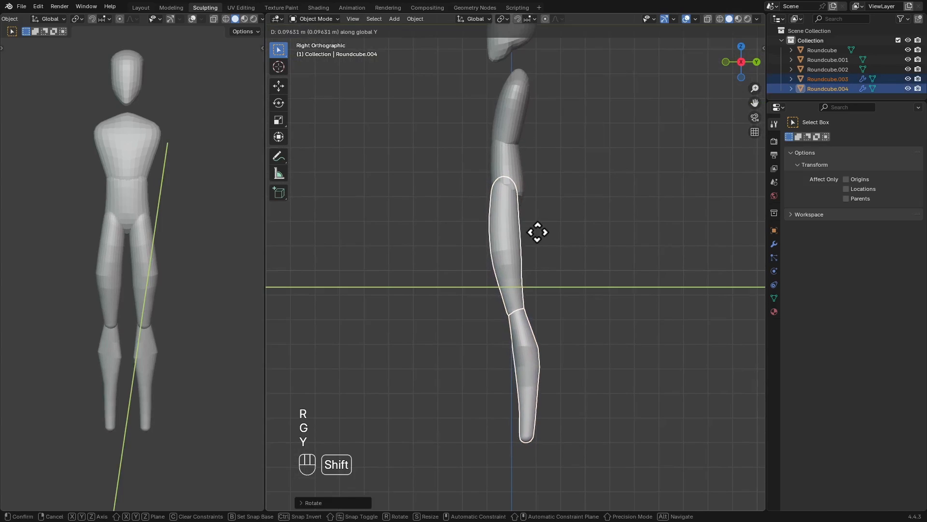
click(564, 241)
Scale the selected legs slightly along Z and move them up along Z toward the pelvis
key(r)
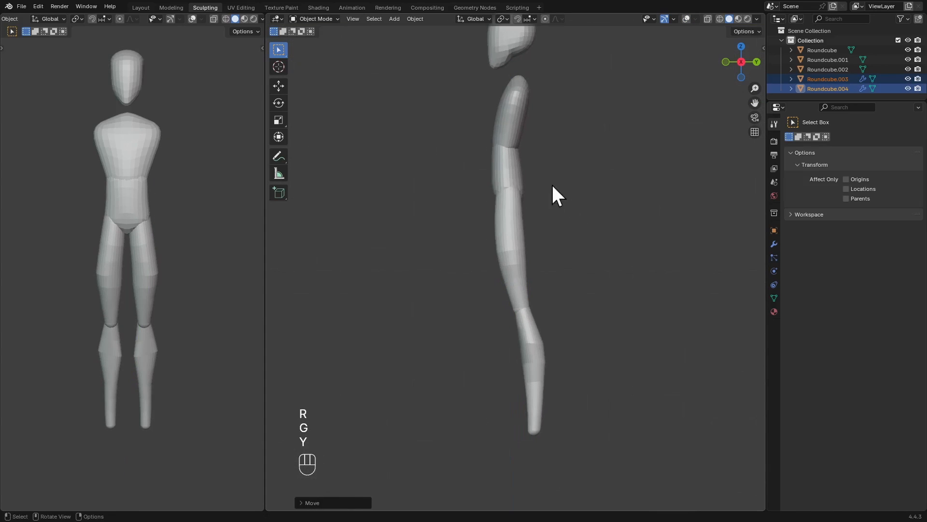
key(z)
key(s)
key(z)
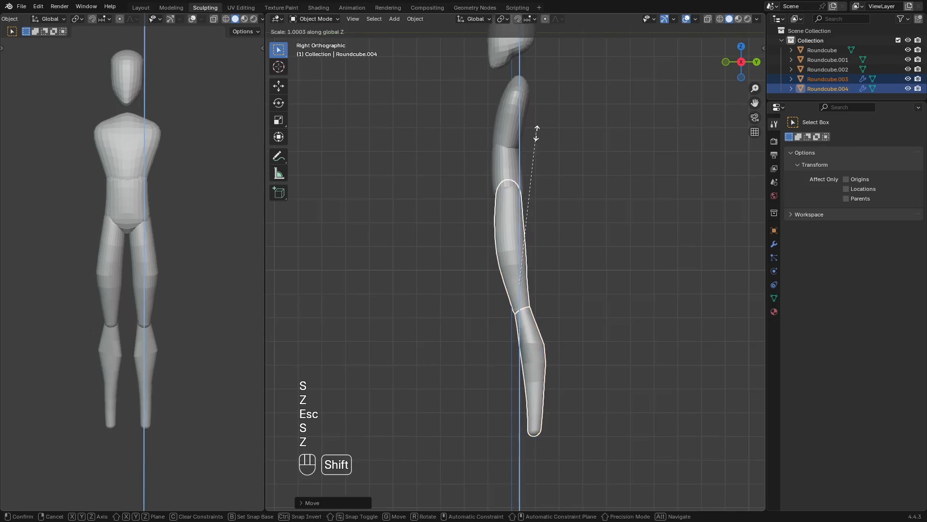
click(528, 207)
key(g)
key(z)
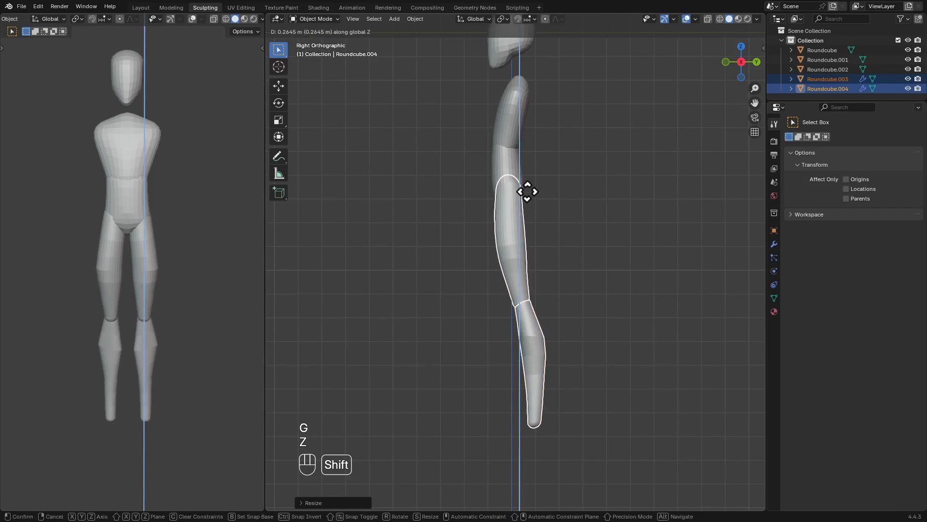
click(525, 206)
Apply All Transforms to the thighs and lower legs
click(523, 202)
key(KP_1)
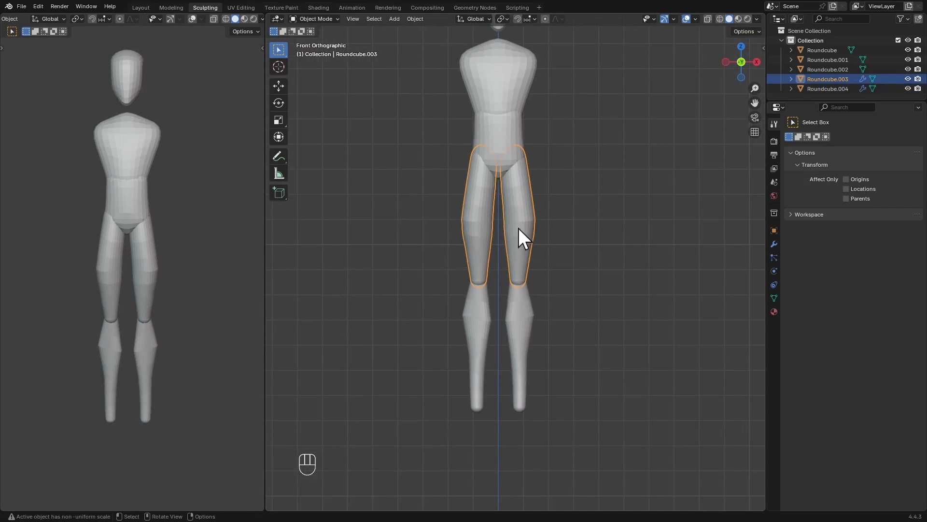
key(ctrl+a)
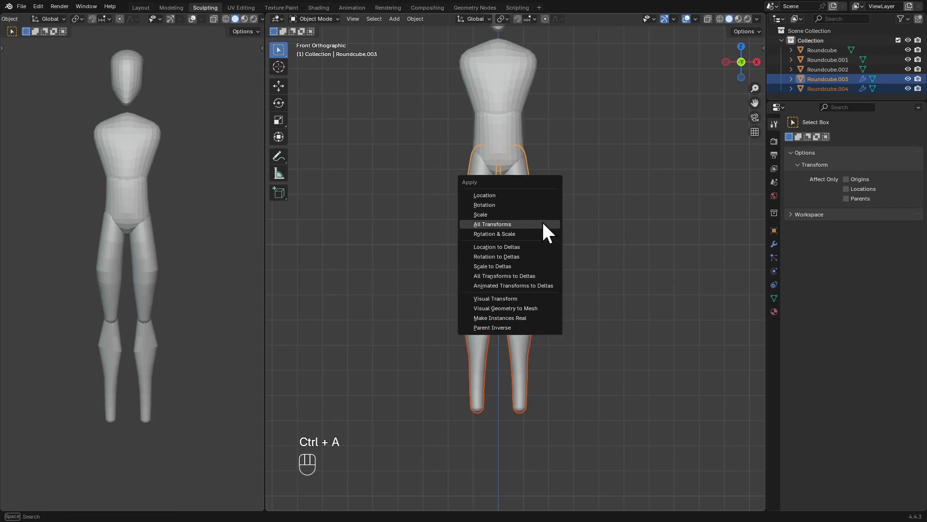
click(542, 222)
ctrl+alt+drag(541, 229, 539, 247)
Enter Sculpt Mode on the thigh and adjust its inner contour in front view with the Grab brush at about 194 px
click(536, 198)
key(ctrl+Tab)
key(w)
key(g)
scroll(545, 245, up, 3)
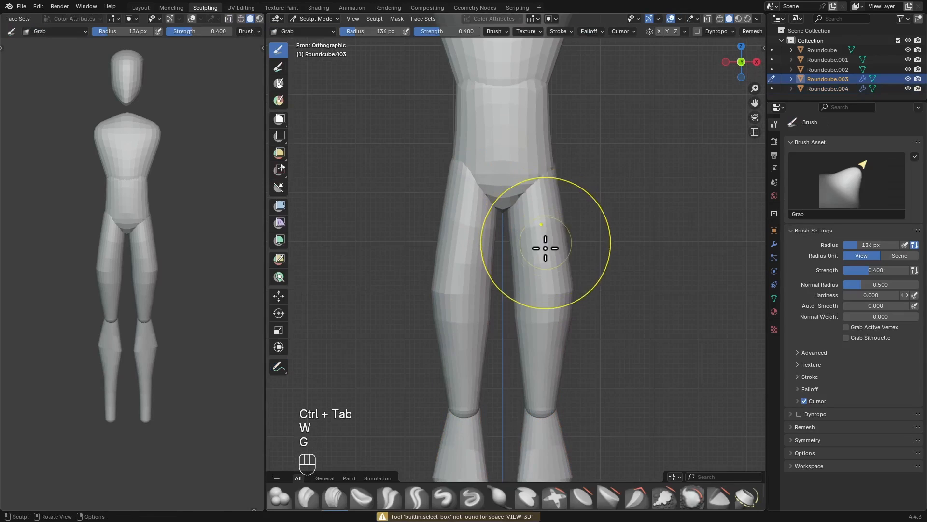
key(f)
click(553, 251)
key(f)
drag(532, 281, 519, 287)
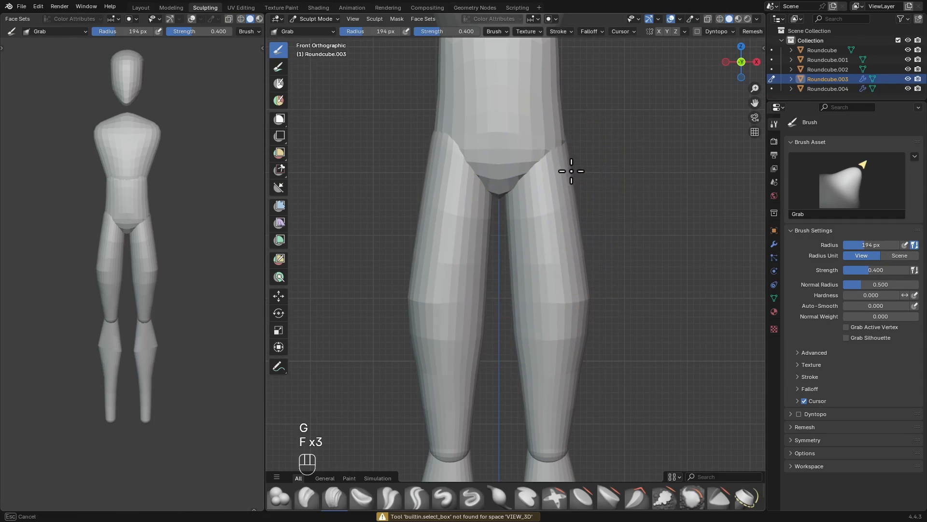
Refine the thigh's outer and inner sides and the lower leg with the Grab brush, ending at about 156 px
ctrl+alt+drag(584, 161, 581, 220)
key(f)
click(564, 342)
key(f)
click(510, 279)
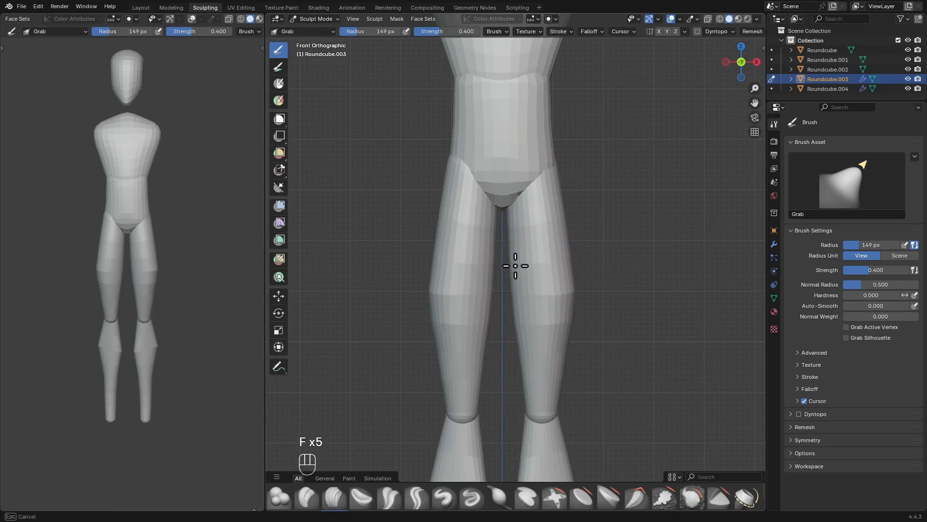
mouse_move(516, 265)
ctrl+alt+mouse_down()
mouse_move(594, 343)
mouse_move(468, 327)
mouse_move(573, 331)
mouse_move(606, 305)
mouse_move(615, 273)
ctrl+alt+mouse_up()
key(f)
click(594, 326)
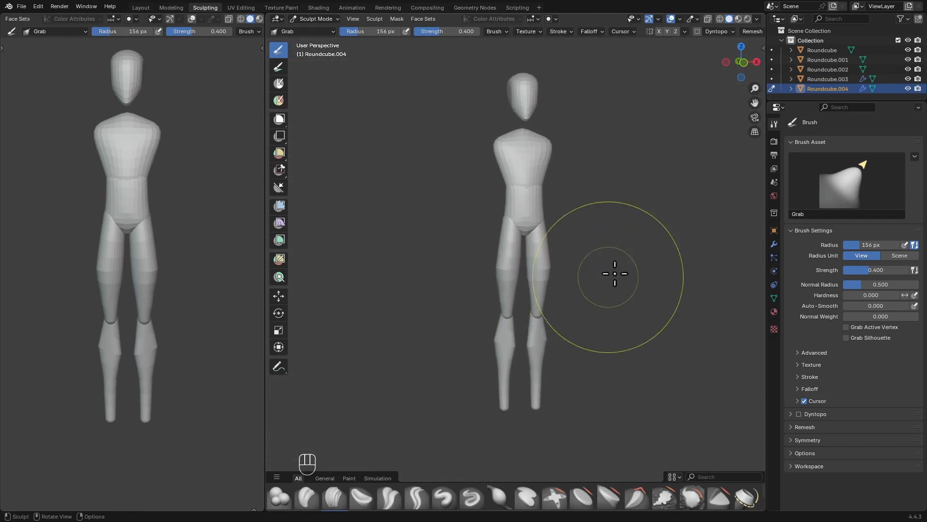
Return to Object Mode with the lower leg selected and check the legs' proportions on the whole figure
key(ctrl+Tab)
mouse_move(519, 251)
alt+mouse_down()
mouse_move(615, 266)
mouse_move(584, 297)
alt+mouse_up()
ctrl+alt+drag(584, 297, 567, 332)
alt+drag(556, 202, 561, 205)
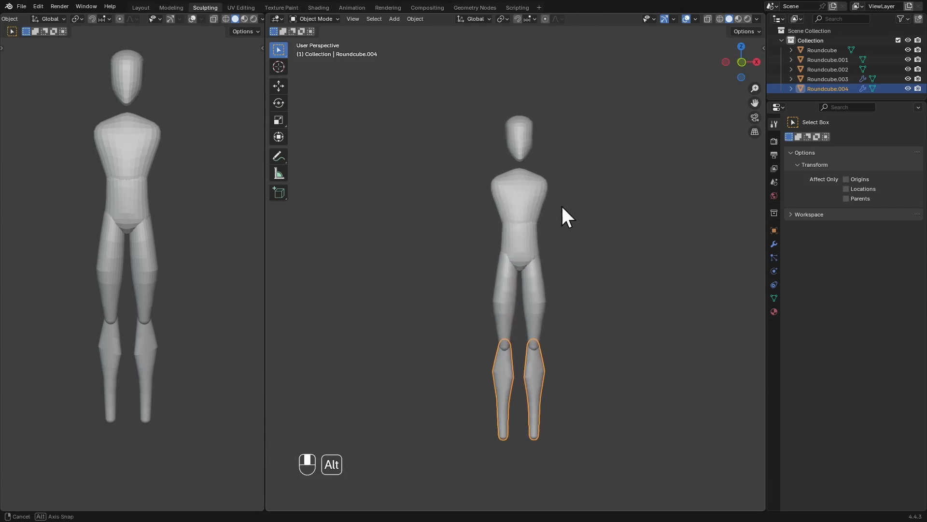
alt+shift+drag(532, 331, 521, 305)
scroll(534, 355, up, 2)
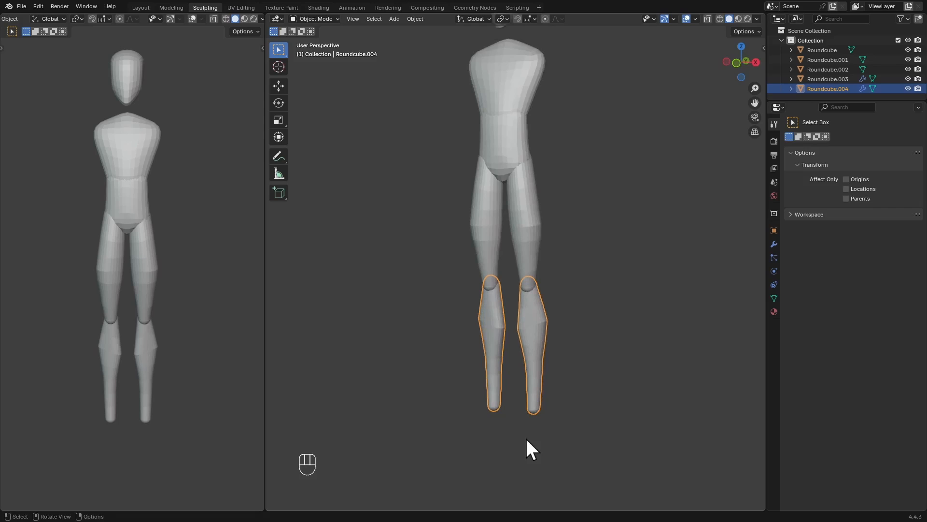
Add a new round cube for the foot and apply the Quadsphere preset to it
alt+shift+drag(526, 437, 525, 140)
key(q)
click(511, 120)
alt+shift+drag(524, 141, 525, 166)
ctrl+alt+drag(525, 167, 513, 116)
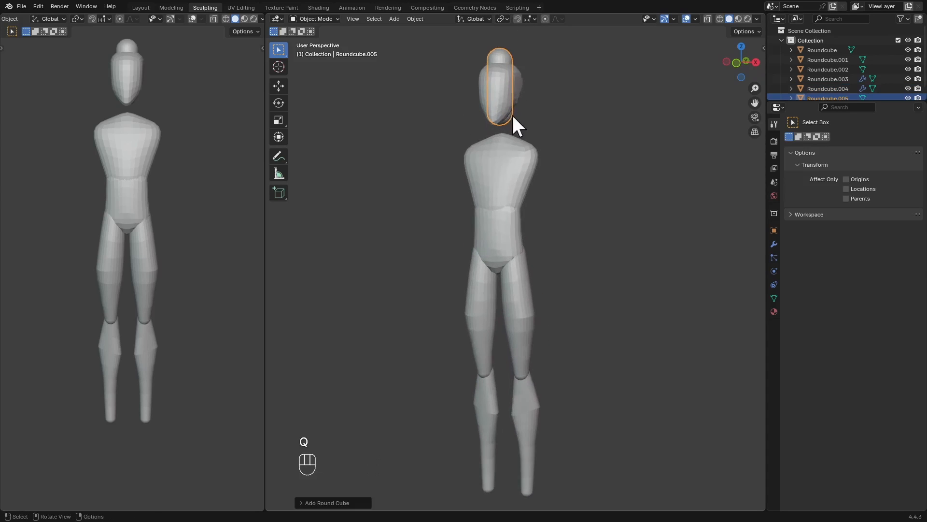
click(299, 502)
click(351, 322)
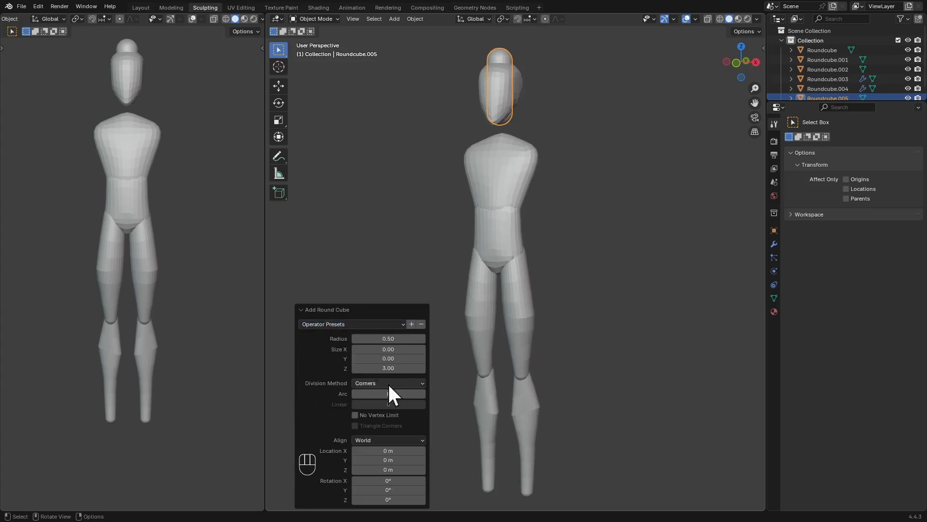
click(327, 322)
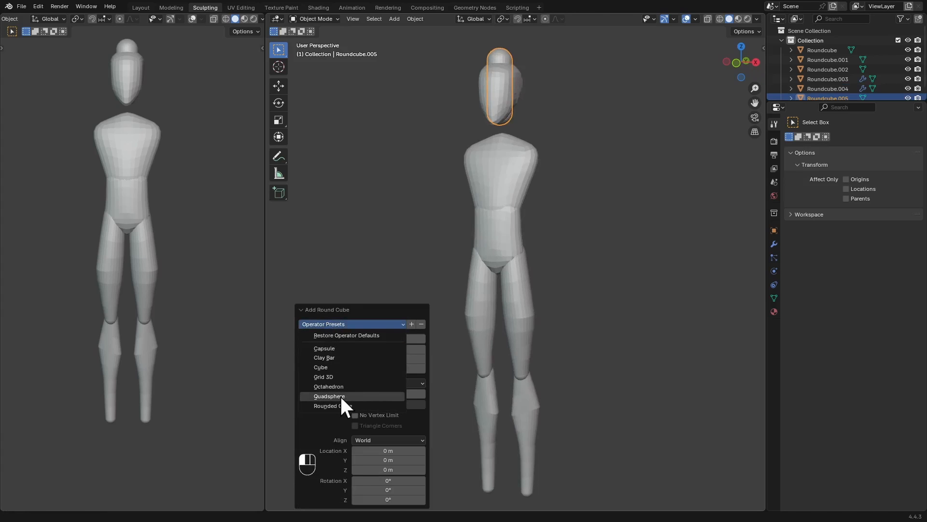
click(340, 396)
Move the quadsphere in front view to just below the end of the lower leg on the +X side
key(KP_1)
shift+middle_drag(516, 292, 482, 234)
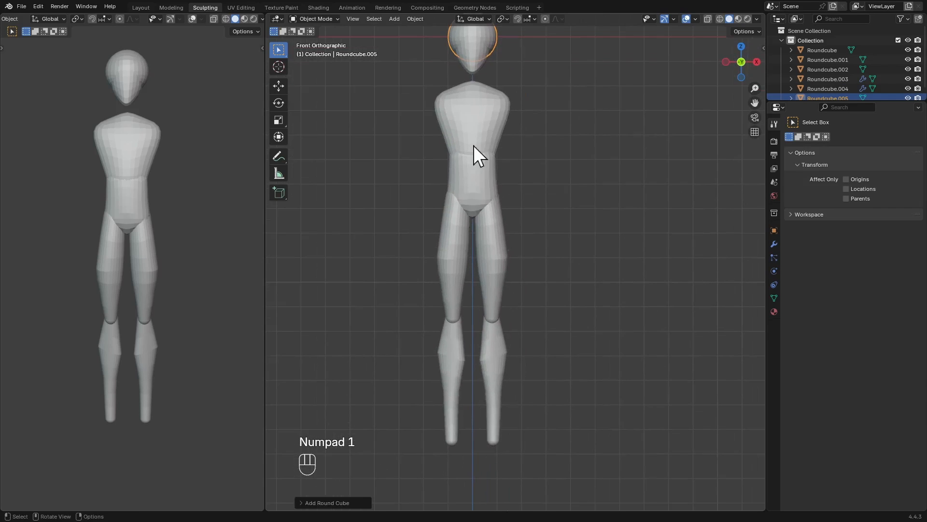
key(g)
alt+shift+click(503, 473)
alt+shift+middle_drag(498, 463, 508, 334)
key(g)
ctrl+alt+middle_drag(508, 334, 518, 227)
click(532, 305)
Flatten the foot sphere along Z and narrow it along X in front view
key(s)
key(z)
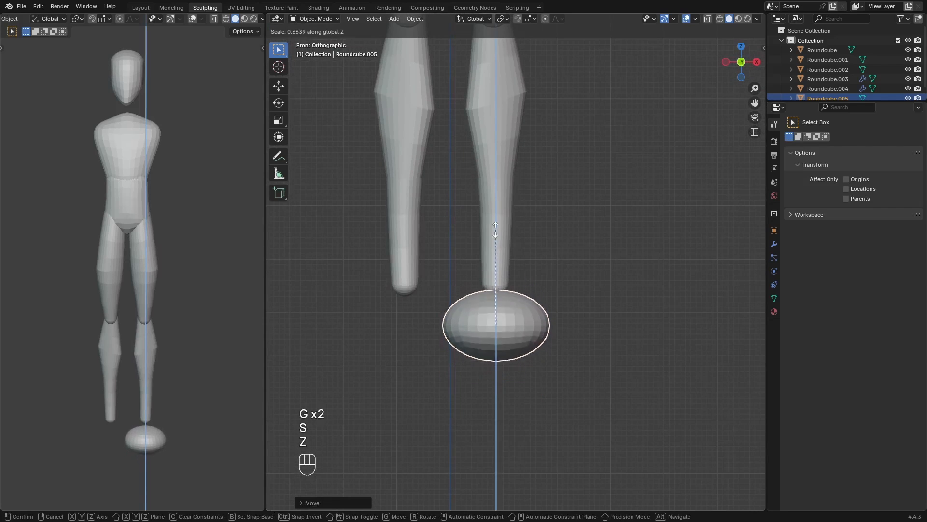
click(494, 271)
scroll(526, 277, up, 2)
key(s)
key(x)
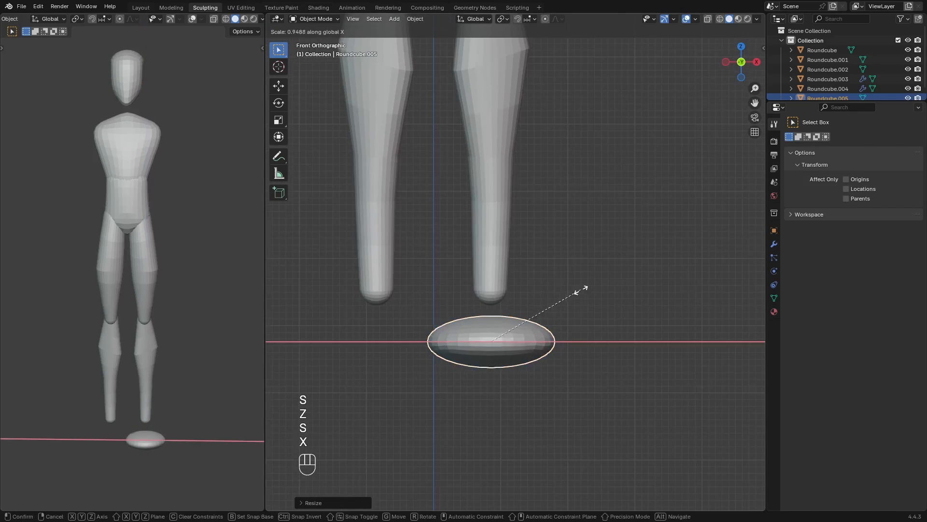
click(546, 300)
key(s)
key(z)
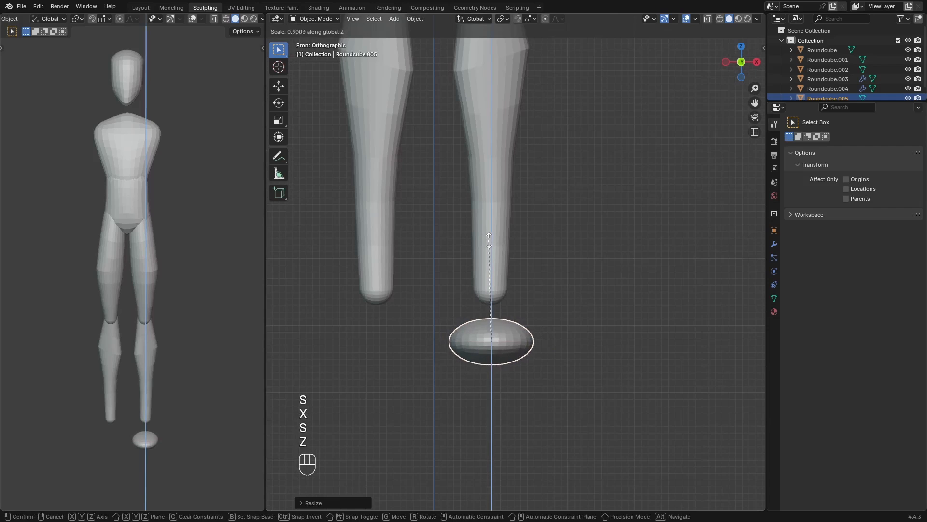
click(491, 259)
Lengthen the foot along Y to about 1.19 times in side view and shift it backward under the ankle
key(KP_3)
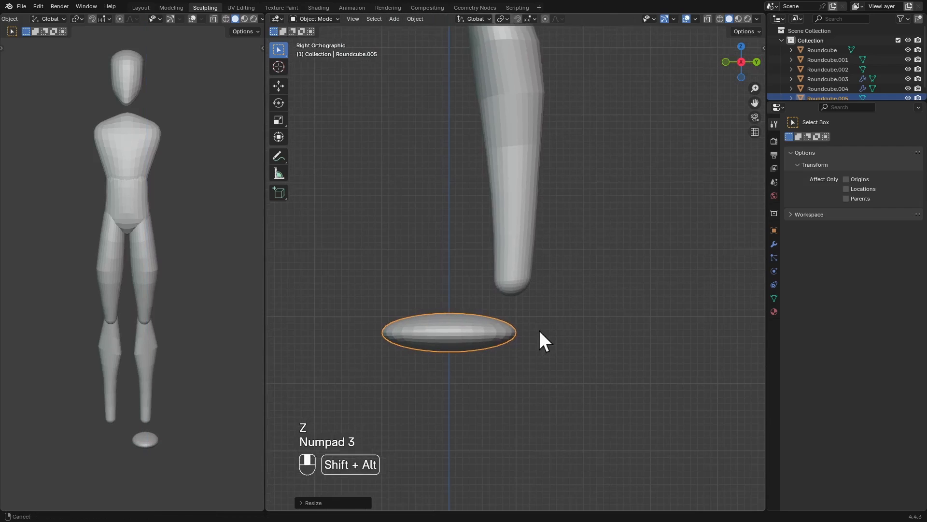
key(s)
key(y)
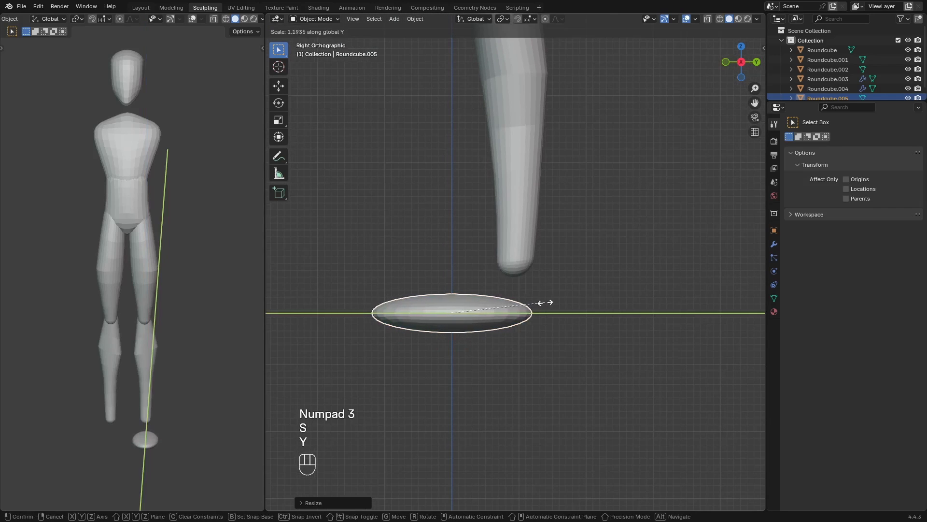
click(542, 304)
key(g)
key(g)
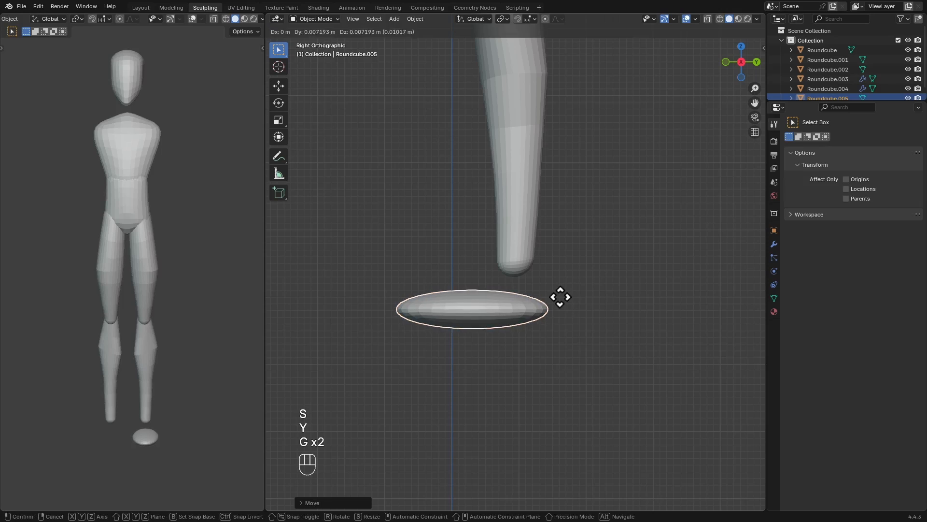
key(shift)
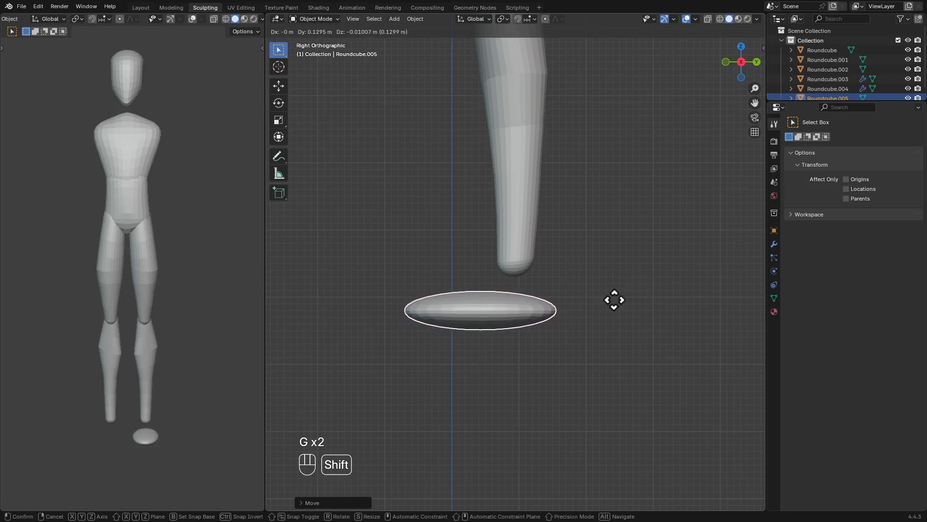
click(587, 297)
mouse_move(586, 296)
alt+mouse_down()
mouse_move(581, 313)
mouse_move(474, 315)
mouse_move(571, 342)
mouse_move(556, 281)
mouse_move(553, 306)
mouse_move(584, 289)
alt+mouse_up()
Add a Mirror modifier on X to the foot with the head, Roundcube, as the mirror object
key(q)
click(525, 253)
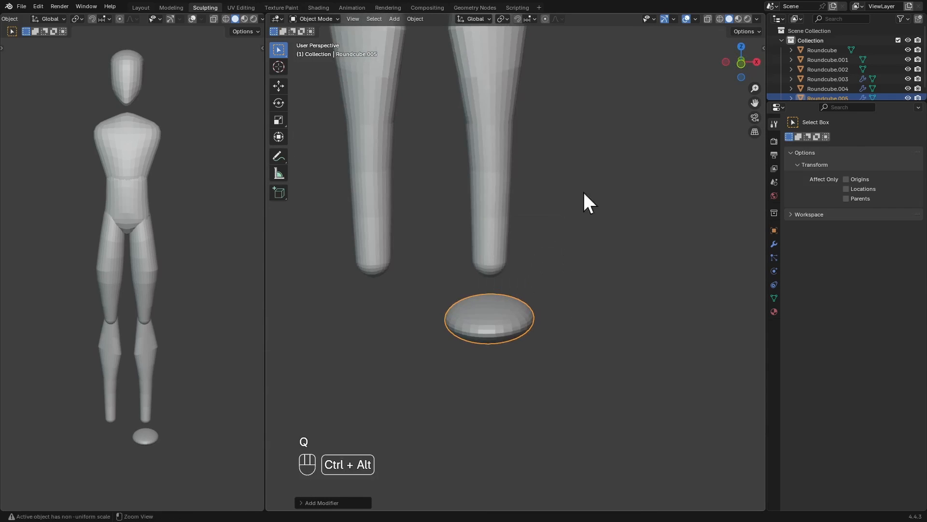
ctrl+alt+drag(584, 199, 598, 344)
scroll(612, 233, up, 1)
alt+shift+drag(611, 233, 620, 315)
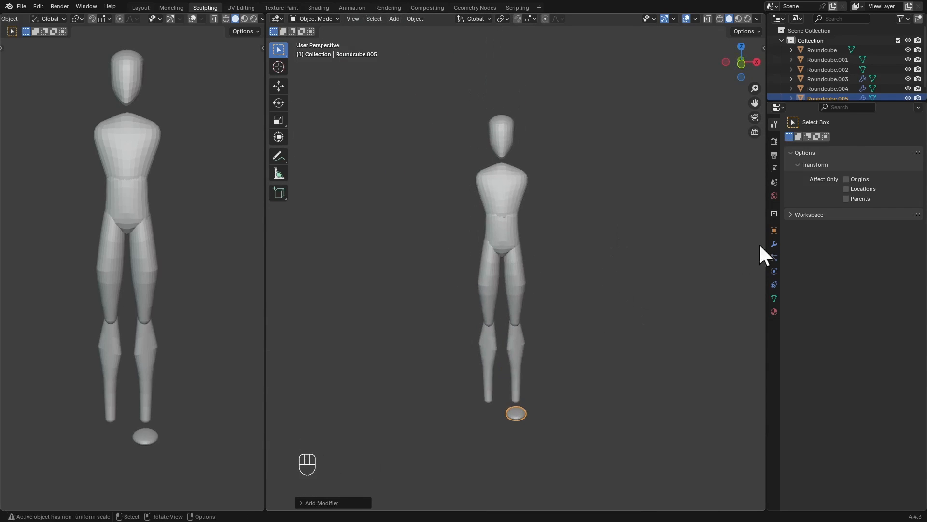
click(774, 244)
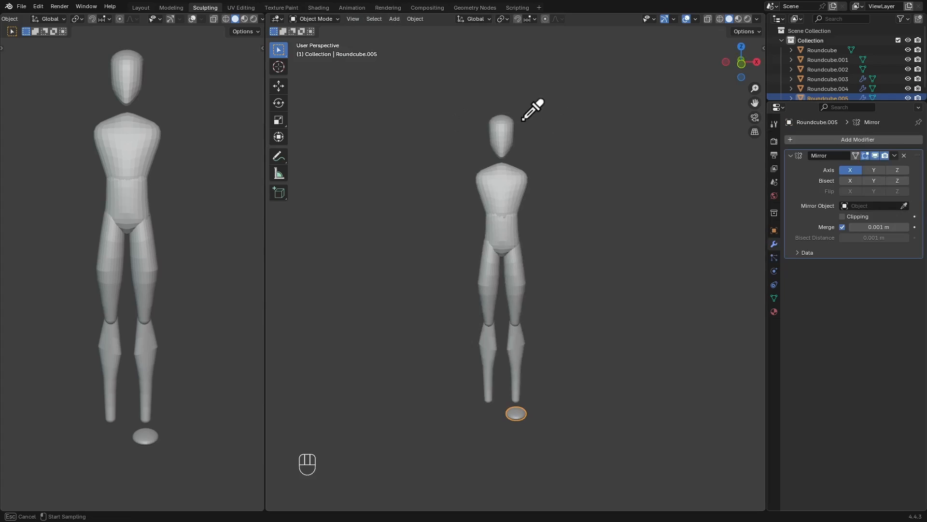
ctrl+alt+drag(523, 163, 514, 320)
Apply All Transforms to the foot and enter Sculpt Mode
key(ctrl+a)
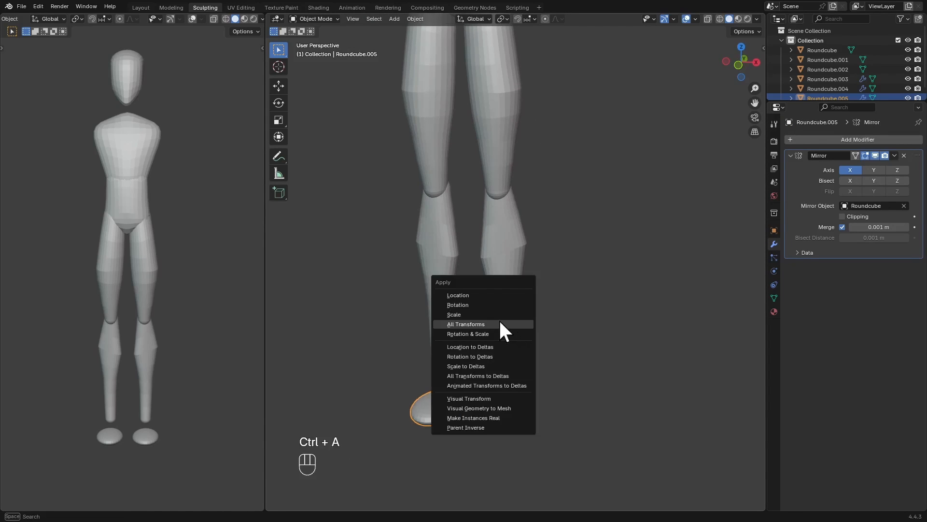
click(499, 320)
mouse_move(502, 365)
alt+shift+mouse_down()
mouse_move(512, 318)
mouse_move(548, 269)
mouse_move(552, 203)
alt+shift+mouse_up()
key(ctrl+Tab)
click(523, 362)
Taper the toe end of the foot from below with the Grab brush at radii from about 207 to 327 px
mouse_move(552, 202)
alt+shift+mouse_down()
mouse_move(550, 238)
mouse_move(550, 225)
alt+shift+mouse_up()
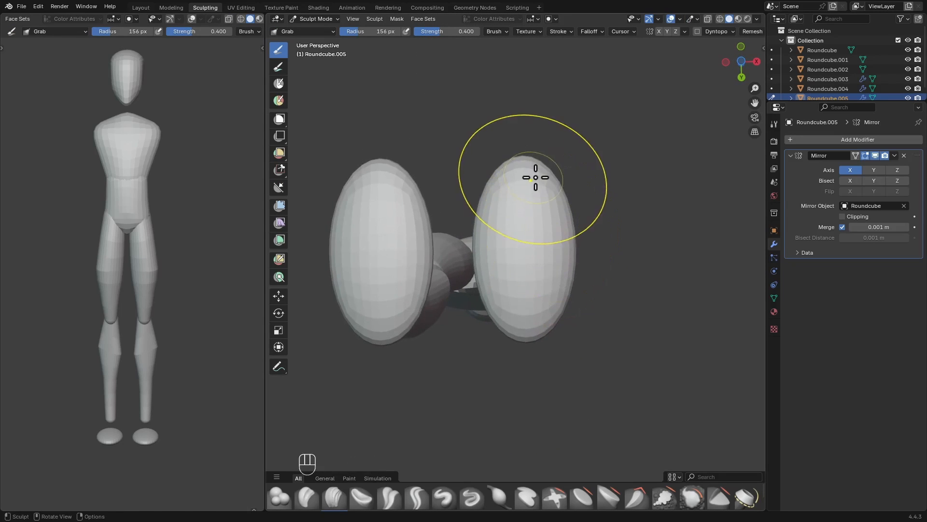
alt+drag(625, 133, 659, 151)
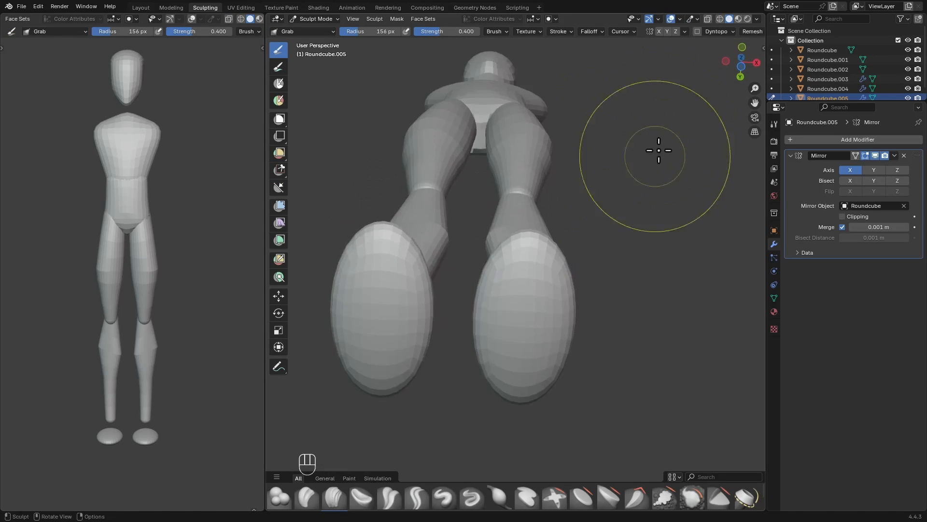
click(742, 67)
key(f)
key(f)
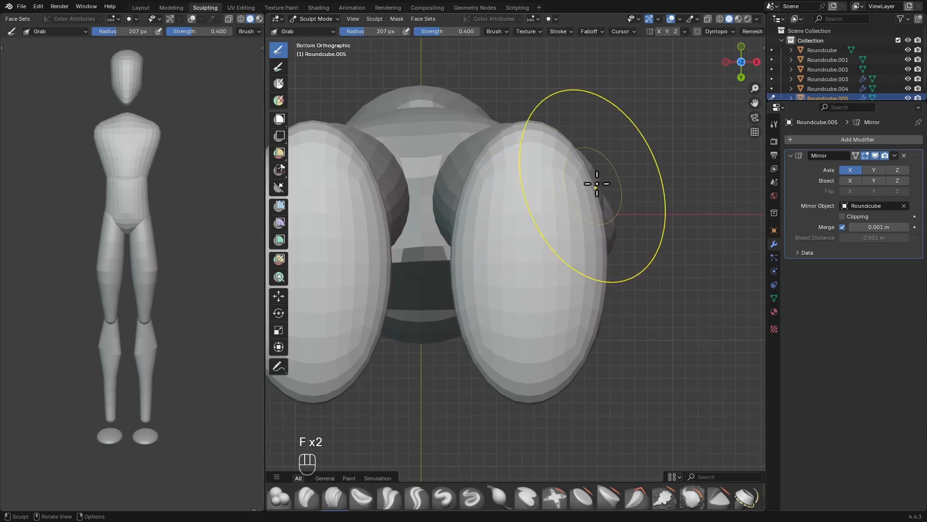
key(f)
key(f)
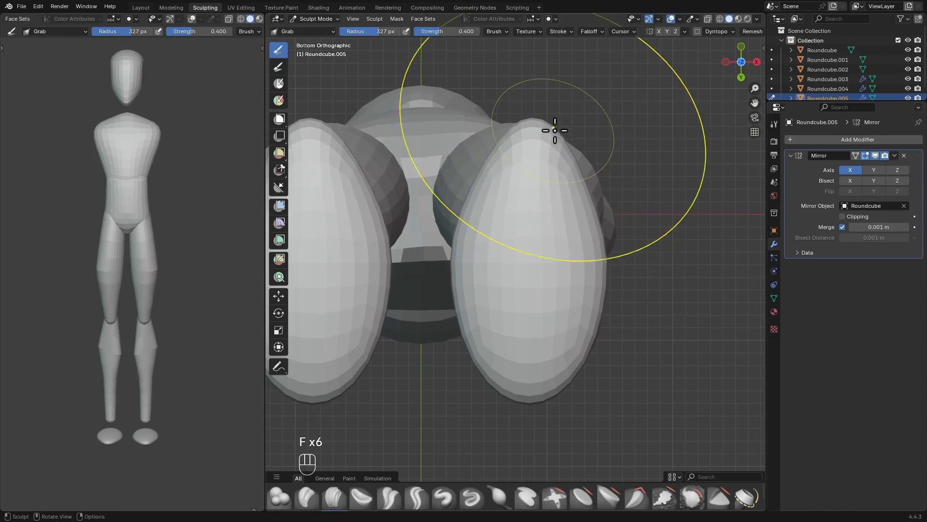
key(f)
click(506, 184)
drag(475, 208, 459, 224)
Narrow the heel from both sides and refine the inner edge near the toes with the Grab brush at about 303 to 327 px
key(f)
key(f)
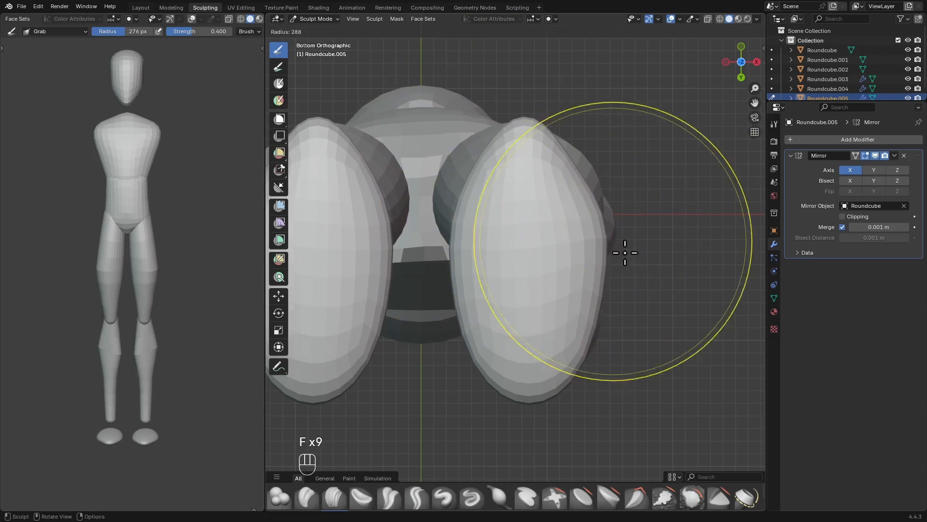
click(620, 252)
key(f)
drag(593, 284, 558, 292)
drag(464, 306, 486, 300)
drag(601, 279, 578, 278)
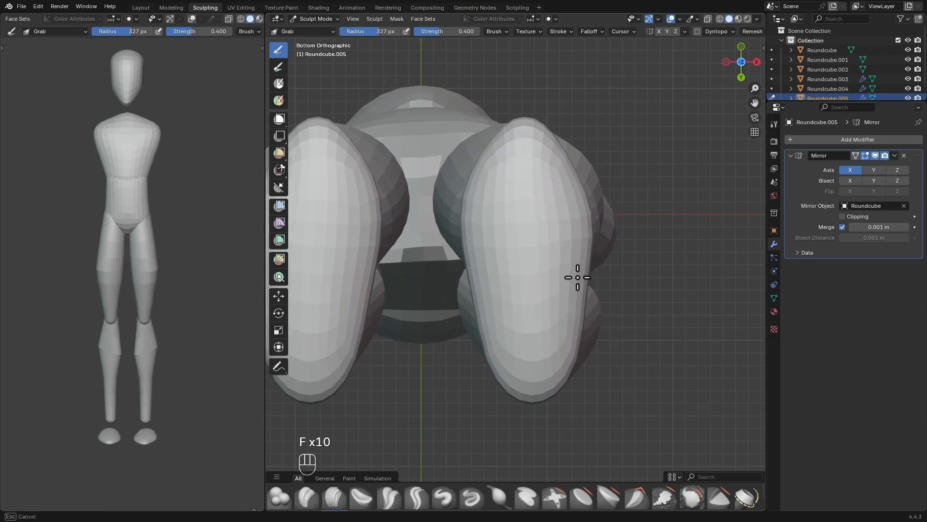
key(f)
click(560, 213)
key(f)
drag(484, 178, 496, 177)
Try to pull the whole foot's top up to the ankle in side view with the Grab brush at 303 px, and undo it
mouse_move(585, 275)
ctrl+alt+middle_down()
mouse_move(588, 302)
mouse_move(565, 328)
mouse_move(599, 369)
mouse_move(534, 271)
mouse_move(474, 353)
mouse_move(481, 362)
ctrl+alt+middle_up()
key(KP_3)
shift+middle_drag(546, 347, 450, 327)
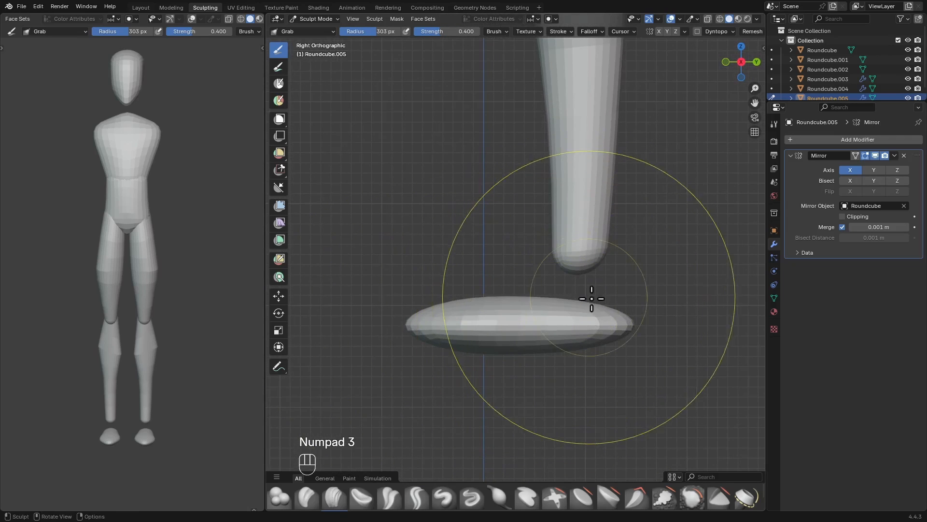
drag(565, 299, 572, 182)
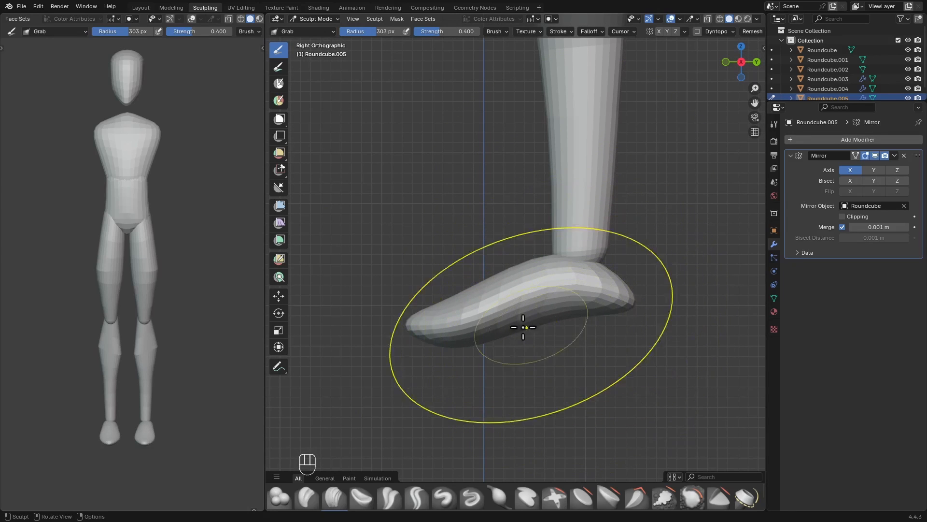
key(ctrl+z)
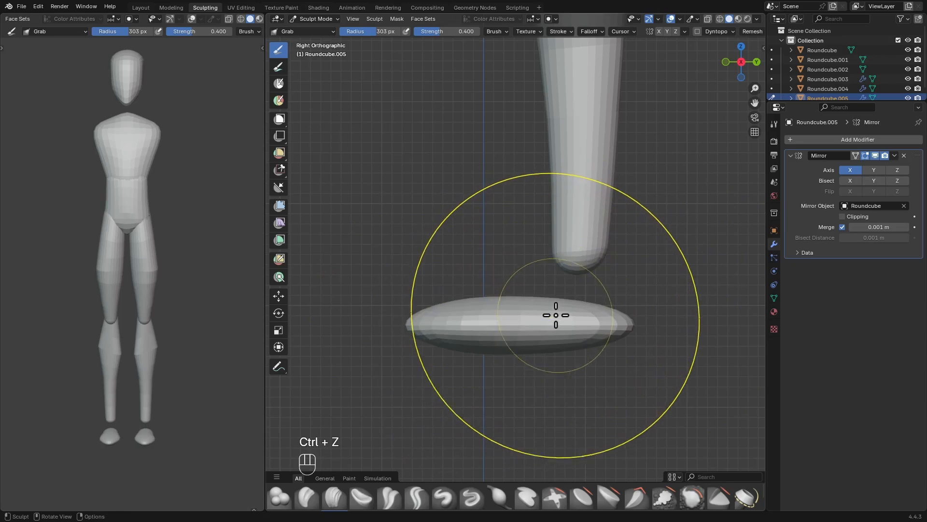
Mask the sole along the foot's lower half with Lasso Mask, including the missed area under the heel
click(287, 121)
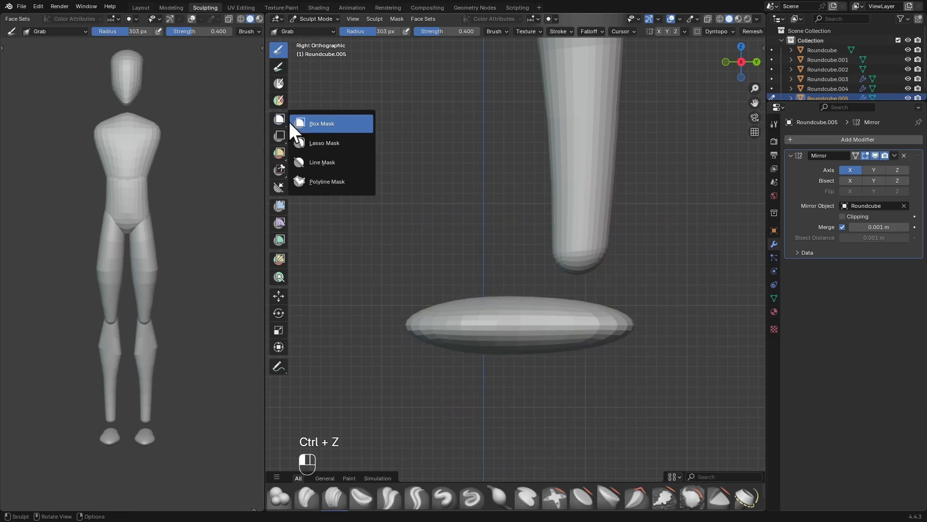
click(333, 145)
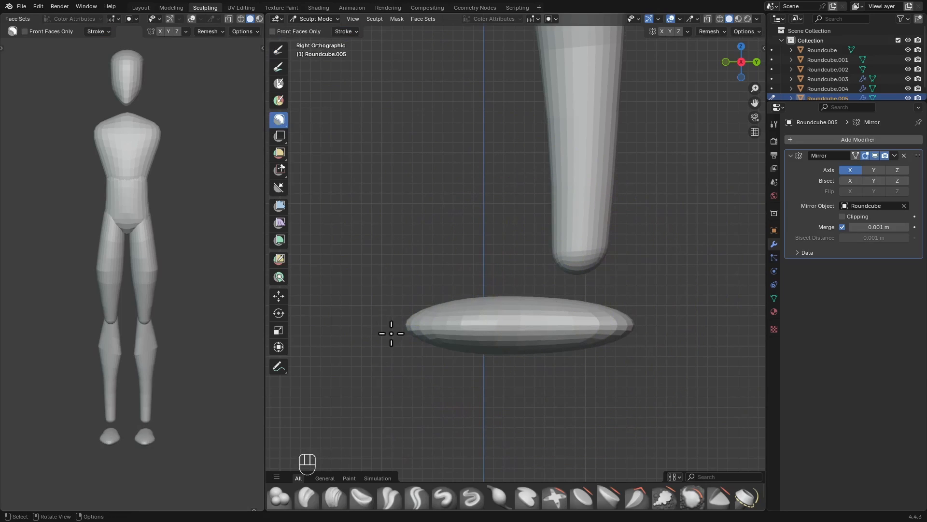
mouse_move(685, 336)
mouse_down()
mouse_move(420, 398)
mouse_move(421, 331)
mouse_up()
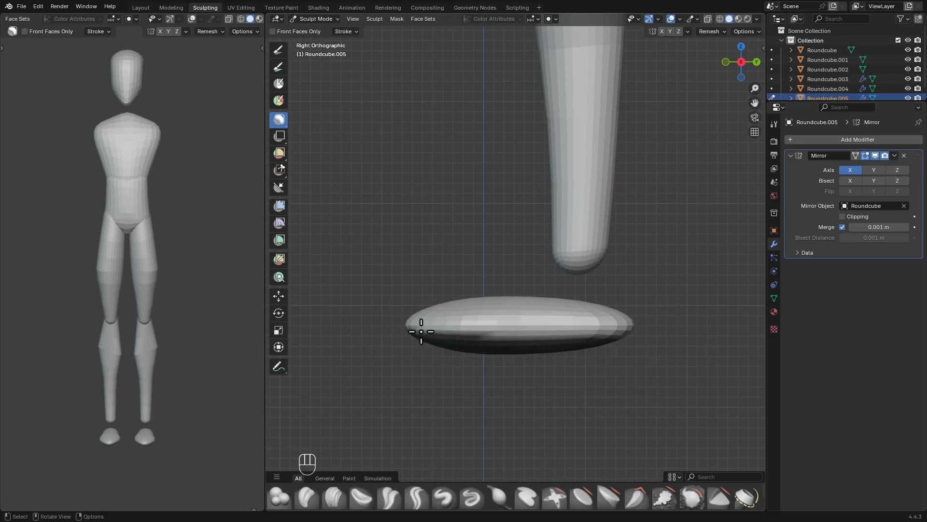
mouse_move(629, 337)
mouse_down()
mouse_move(534, 407)
mouse_move(571, 333)
mouse_up()
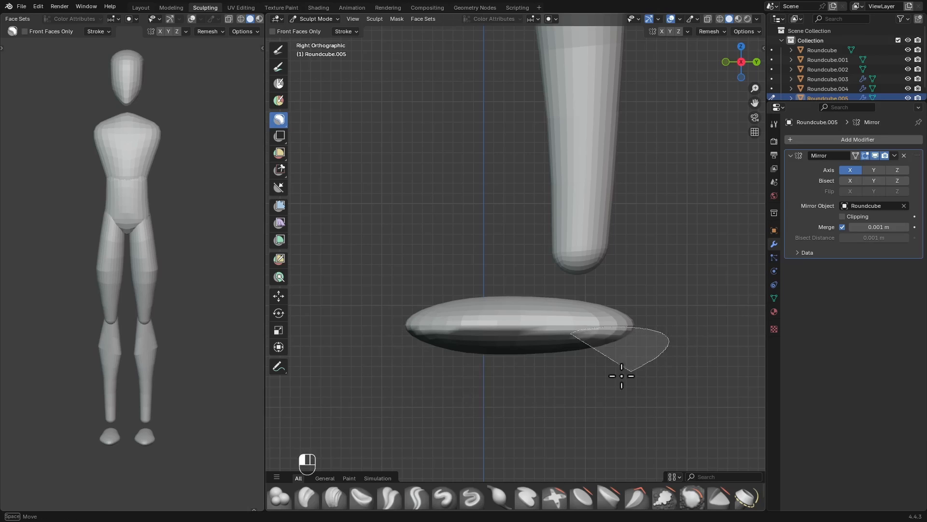
Pull the unmasked top of the foot up to the ankle with the Grab brush at about 222 px
key(g)
key(f)
key(f)
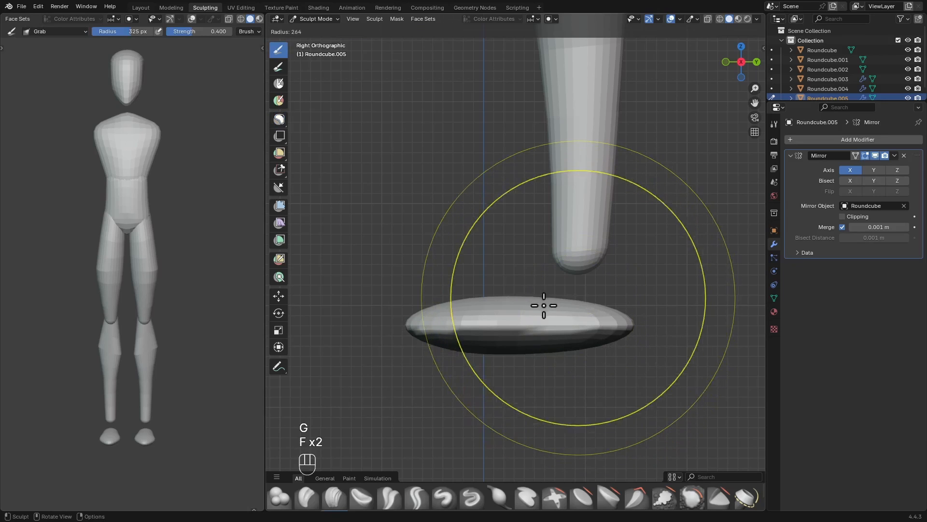
key(f)
key(f)
key(f)
key(f)
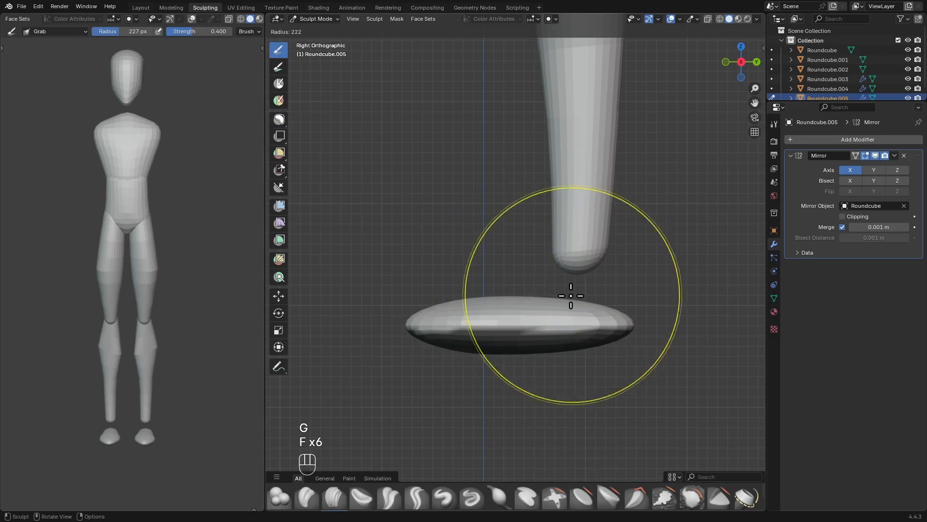
click(572, 294)
drag(572, 294, 585, 174)
Refine the instep and the top of the ankle with the Grab brush at about 204 px
key(f)
click(576, 246)
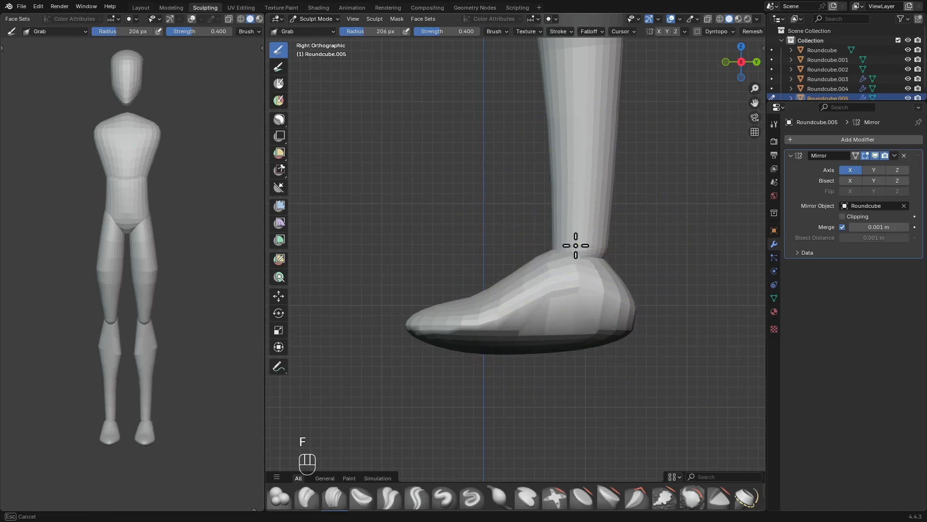
key(f)
click(573, 245)
key(f)
key(f)
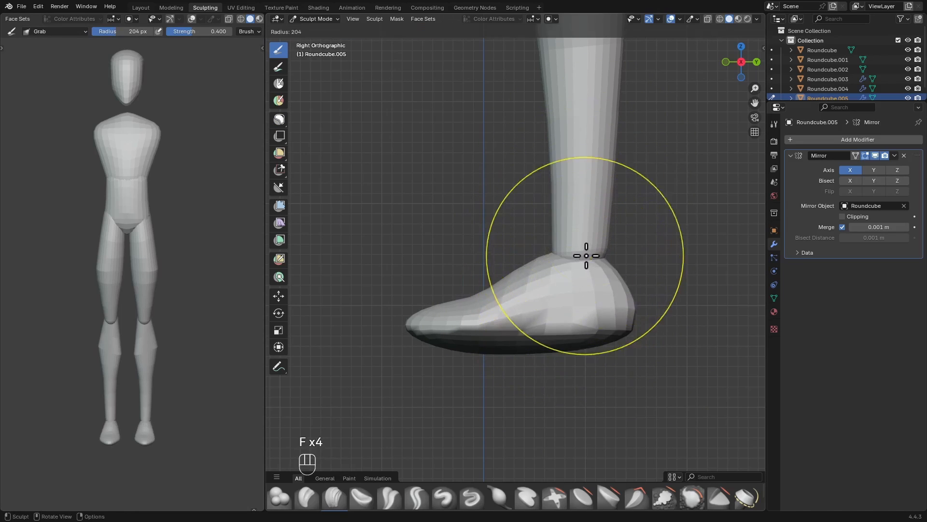
Raise the ankle further into the lower leg in X-ray view with the Grab brush at about 254 and 233 px
key(alt+z)
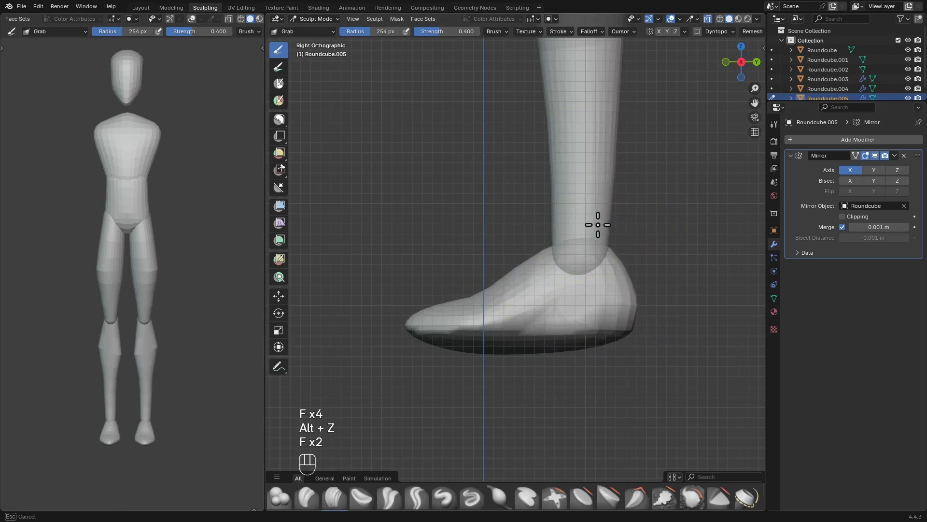
drag(586, 216, 580, 211)
key(f)
key(f)
click(644, 241)
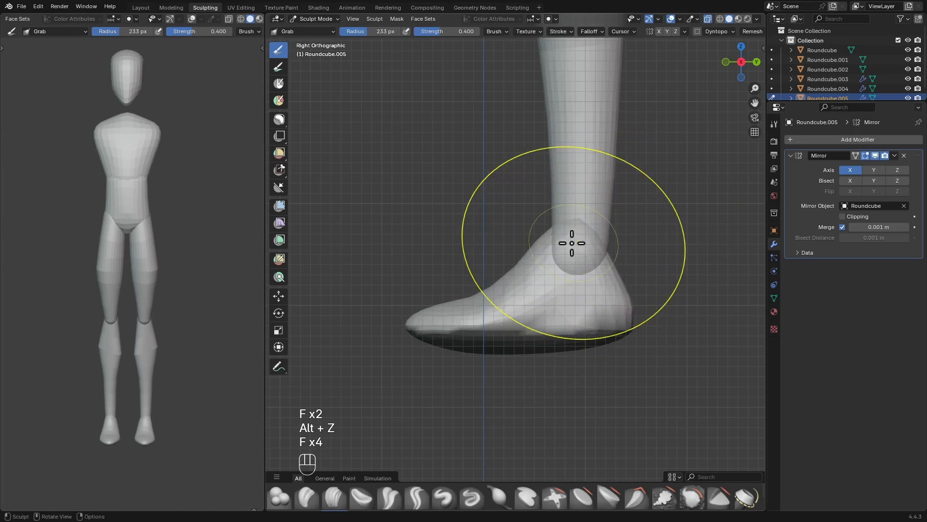
key(alt+z)
Narrow the top of the foot around the ankle in a front view with the Grab brush at about 270 px
mouse_move(594, 242)
middle_down()
mouse_move(615, 257)
mouse_move(604, 248)
middle_up()
key(f)
key(f)
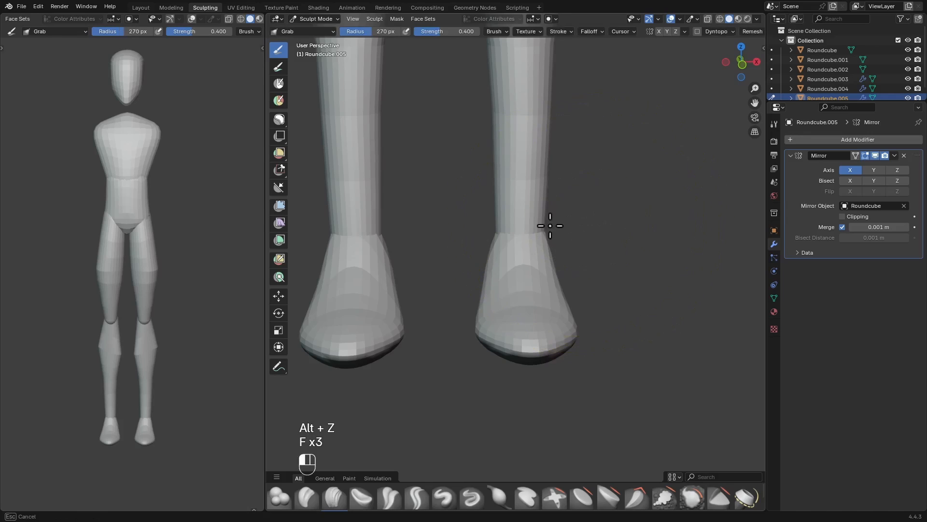
mouse_move(550, 226)
mouse_down()
mouse_move(504, 231)
mouse_move(546, 232)
mouse_up()
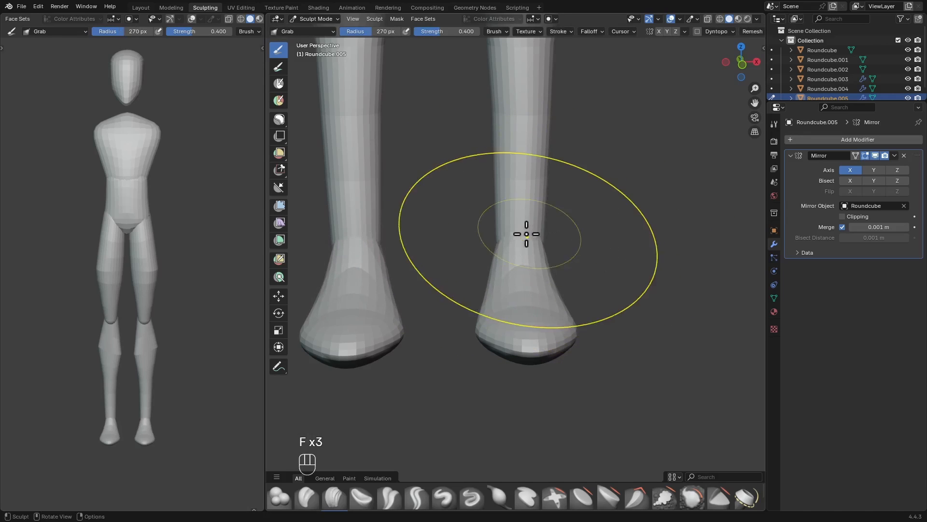
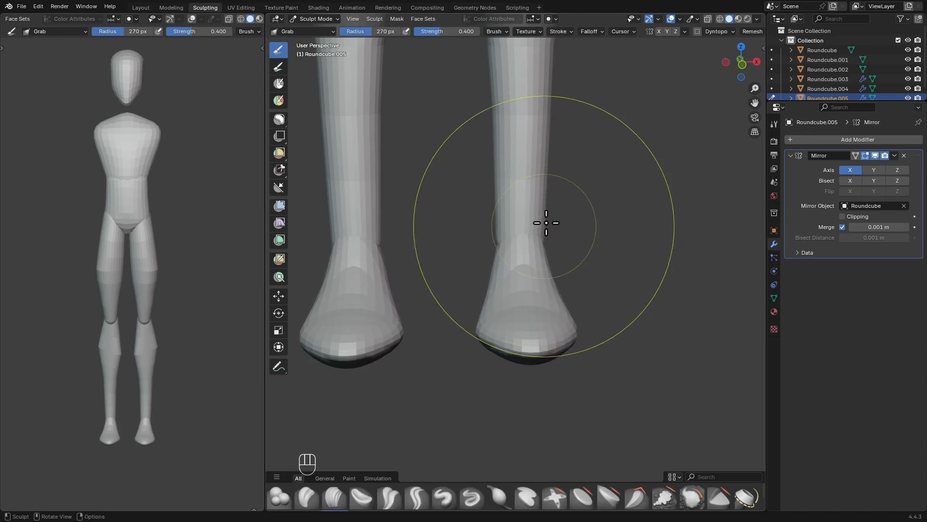
scroll(544, 225, down, 2)
alt+shift+drag(543, 226, 542, 273)
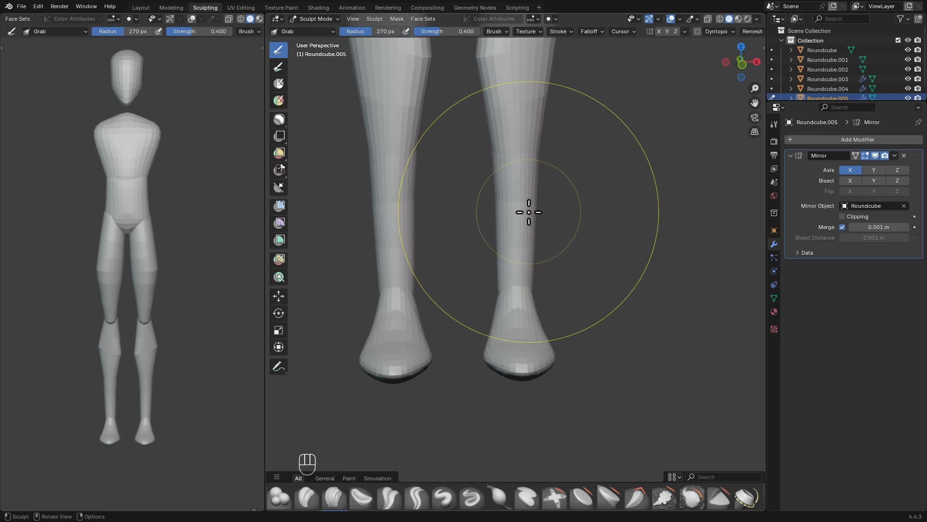
Switch sculpting to the lower leg and reshape its lower end above the ankle with the Grab brush at about 309 px
key(alt+q)
key(f)
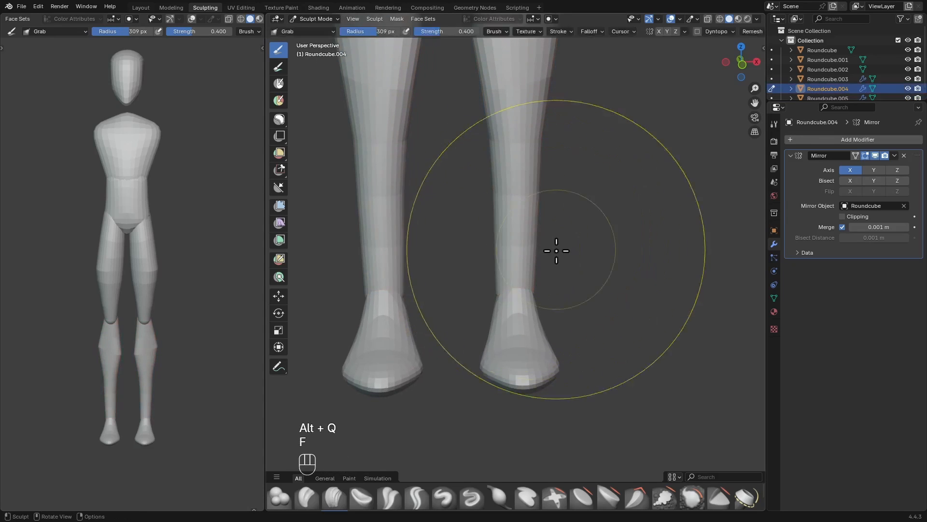
key(f)
mouse_move(492, 248)
mouse_down()
mouse_move(513, 250)
mouse_move(533, 275)
mouse_move(513, 281)
mouse_move(546, 282)
mouse_move(532, 263)
mouse_up()
key(f)
click(557, 280)
key(f)
middle_drag(532, 264, 534, 230)
Switch to the foot and widen its whole mesh along global X by about 1.06 in Edit Mode
key(alt+q)
mouse_move(530, 327)
middle_down()
mouse_move(541, 300)
mouse_move(621, 275)
mouse_move(592, 292)
middle_up()
key(Tab)
key(x)
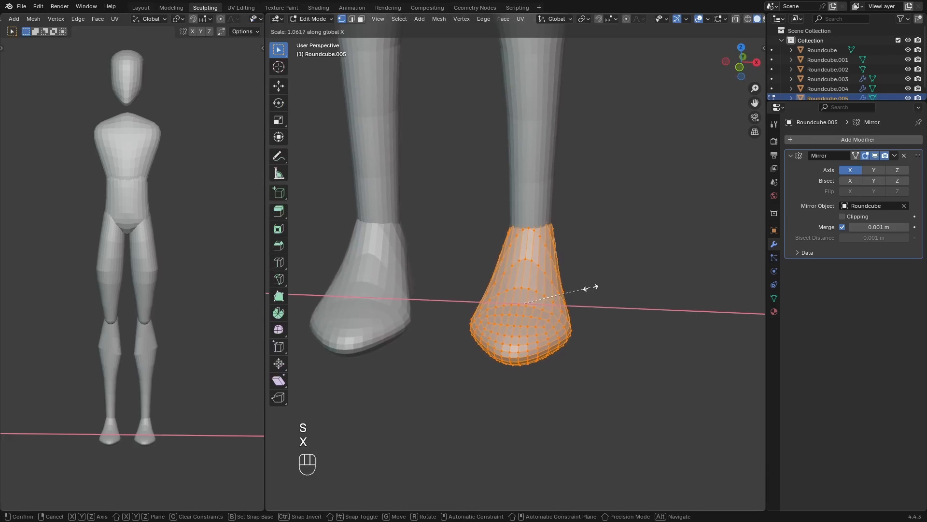
click(595, 290)
Rotate the foot mesh about 15 degrees around global Z so the toes point outward
middle_drag(598, 264, 592, 306)
key(r)
key(z)
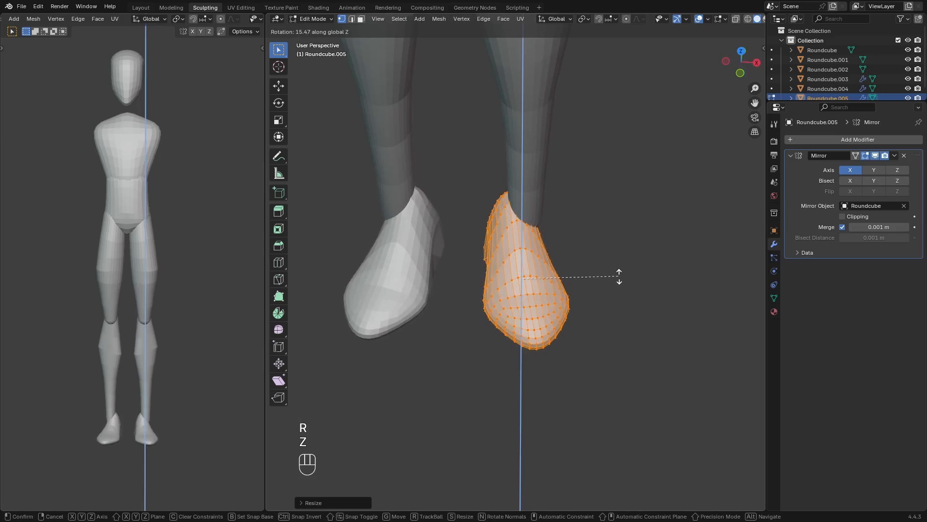
click(619, 275)
Shift the foot along global X under the lower leg and fine-tune its rotation around global Z
key(g)
key(x)
key(r)
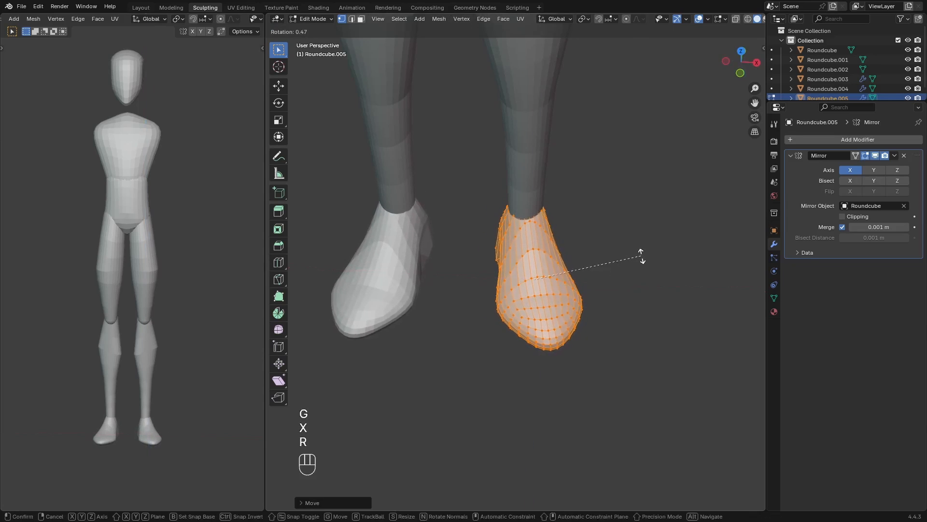
key(z)
click(639, 260)
key(g)
key(x)
key(r)
key(z)
click(632, 195)
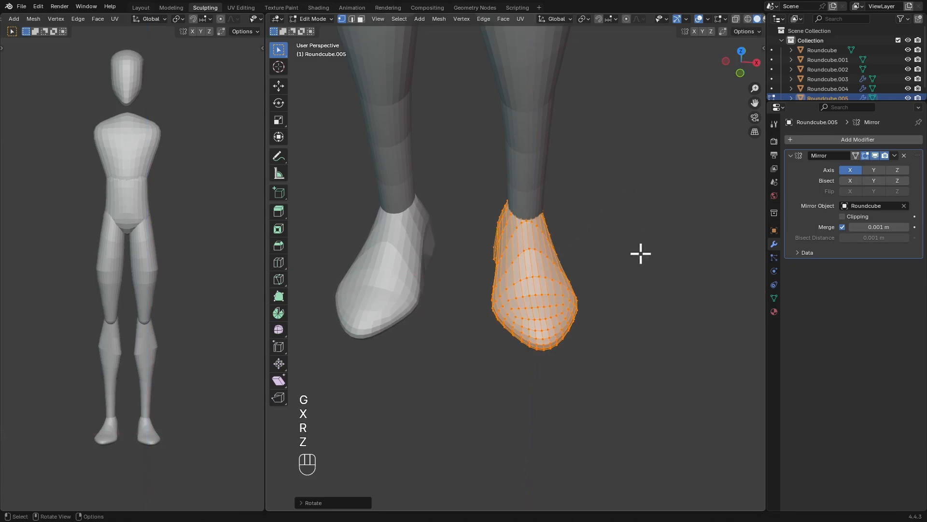
Return the foot to Sculpt Mode, clear its mask, and adjust the sole with the Grab brush at about 140 and 161 px
alt+drag(639, 253, 613, 232)
key(ctrl+Tab)
mouse_move(609, 321)
alt+mouse_down()
mouse_move(595, 332)
mouse_move(640, 319)
mouse_move(550, 280)
mouse_move(615, 308)
mouse_move(620, 349)
mouse_move(609, 364)
mouse_move(628, 359)
alt+mouse_up()
key(alt+m)
key(g)
key(f)
key(f)
key(f)
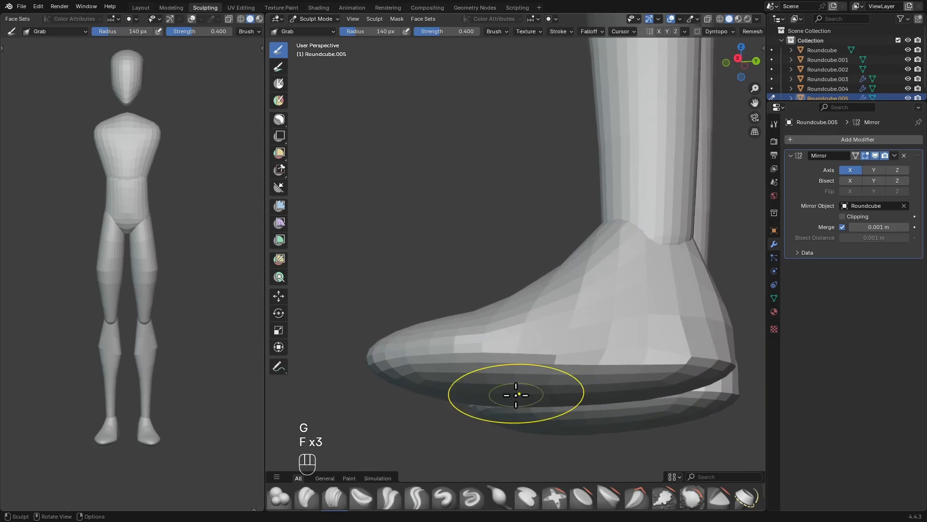
key(f)
click(539, 400)
Shape the toe end of the foot from below with the Grab brush at about 238 px
mouse_move(539, 401)
alt+mouse_down()
mouse_move(549, 398)
mouse_move(565, 283)
alt+mouse_up()
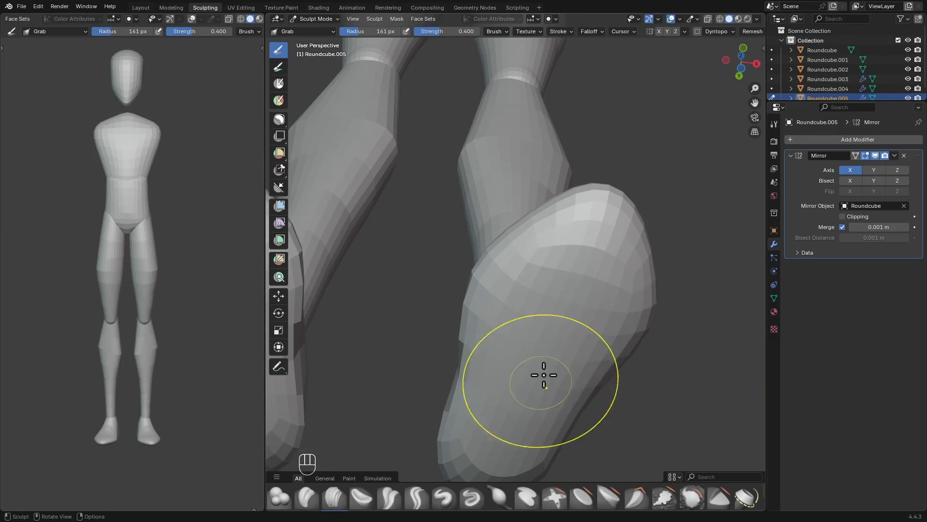
mouse_move(543, 375)
alt+mouse_down()
mouse_move(600, 236)
mouse_move(595, 251)
alt+mouse_up()
key(g)
alt+drag(614, 194, 605, 187)
key(f)
click(582, 162)
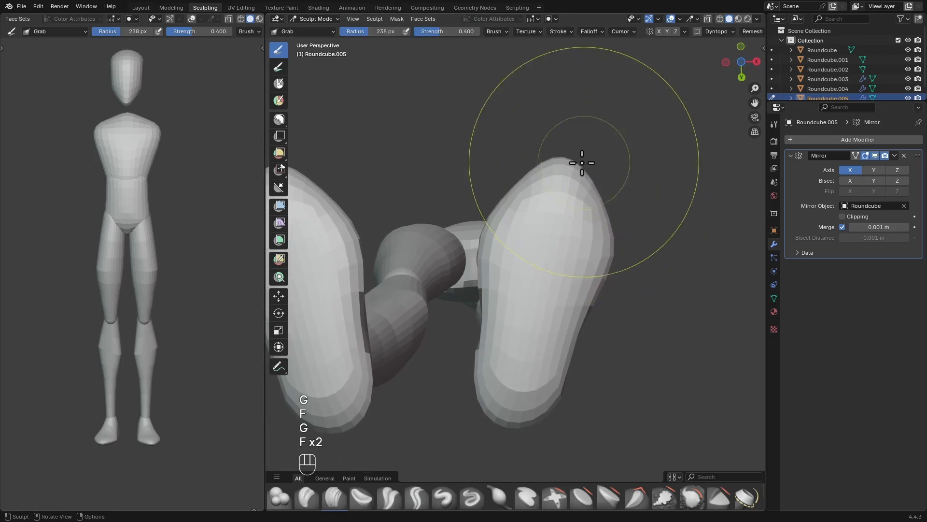
mouse_move(564, 161)
mouse_down()
mouse_move(536, 158)
mouse_move(538, 242)
mouse_move(580, 237)
mouse_move(502, 264)
mouse_up()
key(f)
click(538, 161)
key(f)
click(549, 170)
key(f)
click(561, 162)
Refine the middle of the foot and the outline of its sole with the Grab brush, adjusting the radius between strokes
key(f)
key(f)
click(573, 237)
key(f)
click(562, 238)
ctrl+alt+drag(550, 325, 556, 303)
alt+drag(592, 314, 563, 319)
key(f)
key(f)
click(554, 321)
click(570, 342)
Refine the heel and the sides of the ankle from behind with the Grab brush at about 177, 182 and 170 px
mouse_move(572, 355)
shift+mouse_down()
mouse_move(578, 404)
mouse_move(590, 400)
mouse_move(517, 398)
shift+mouse_up()
key(f)
click(523, 405)
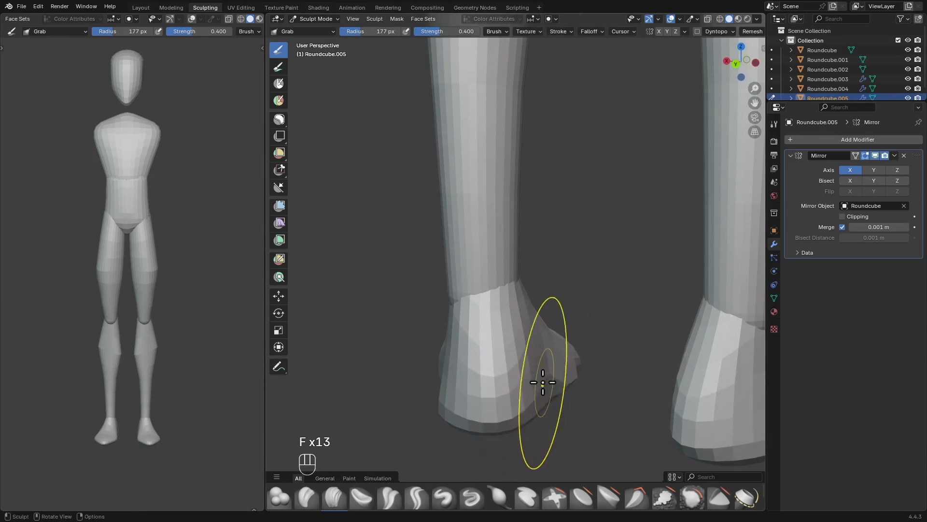
mouse_move(525, 309)
alt+mouse_down()
mouse_move(550, 300)
mouse_move(544, 310)
alt+mouse_up()
key(f)
click(543, 304)
alt+drag(488, 336, 469, 336)
key(f)
click(468, 336)
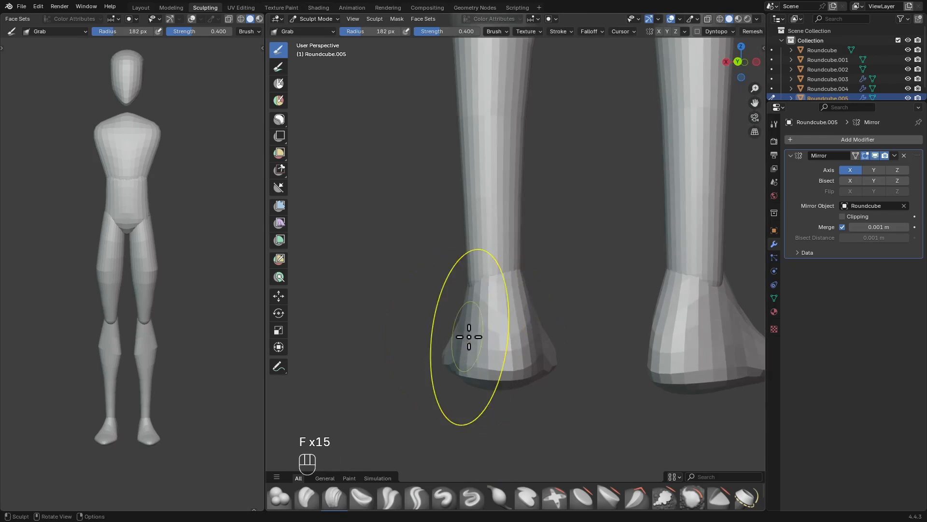
key(f)
click(475, 334)
key(f)
click(510, 287)
Switch sculpting to the lower leg and adjust it above the heel from behind with the Grab brush at about 250 px
alt+shift+drag(518, 263, 519, 310)
ctrl+alt+drag(519, 310, 519, 316)
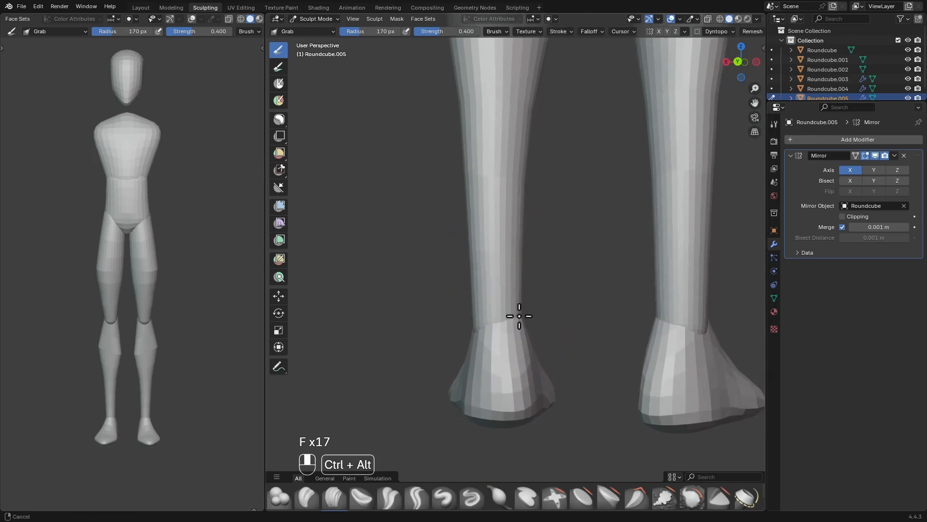
key(alt+q)
key(f)
click(502, 276)
key(f)
click(498, 286)
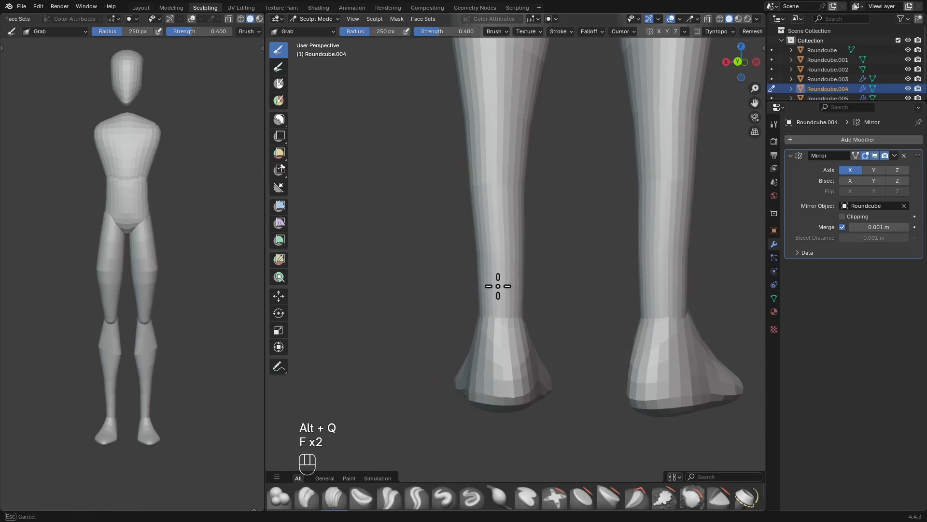
Select the thigh, lower leg and foot together and shorten all their geometry slightly along global Z in Edit Mode
mouse_move(497, 286)
ctrl+alt+mouse_down()
mouse_move(565, 263)
mouse_move(532, 243)
mouse_move(581, 260)
mouse_move(605, 249)
mouse_move(594, 301)
mouse_move(589, 267)
ctrl+alt+mouse_up()
key(ctrl+Tab)
click(600, 244)
drag(580, 270, 512, 435)
alt+drag(538, 294, 531, 237)
key(Tab)
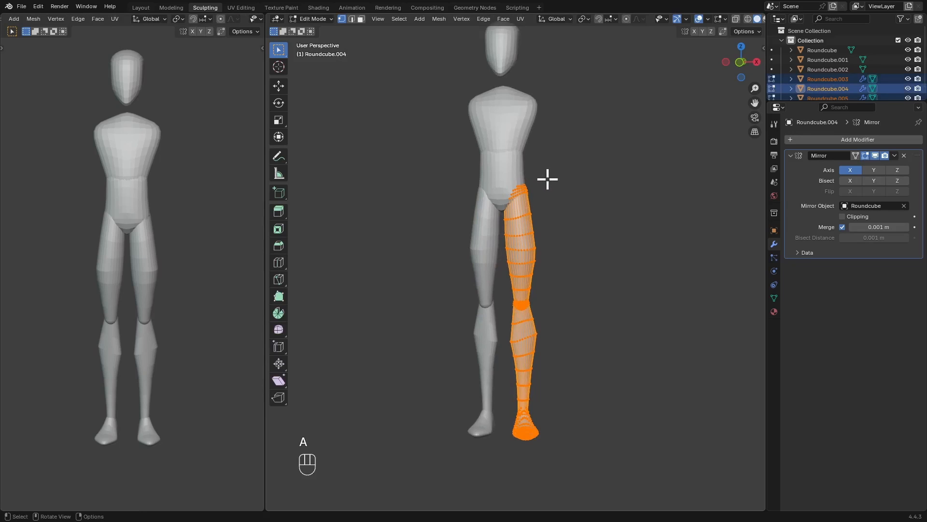
key(s)
key(z)
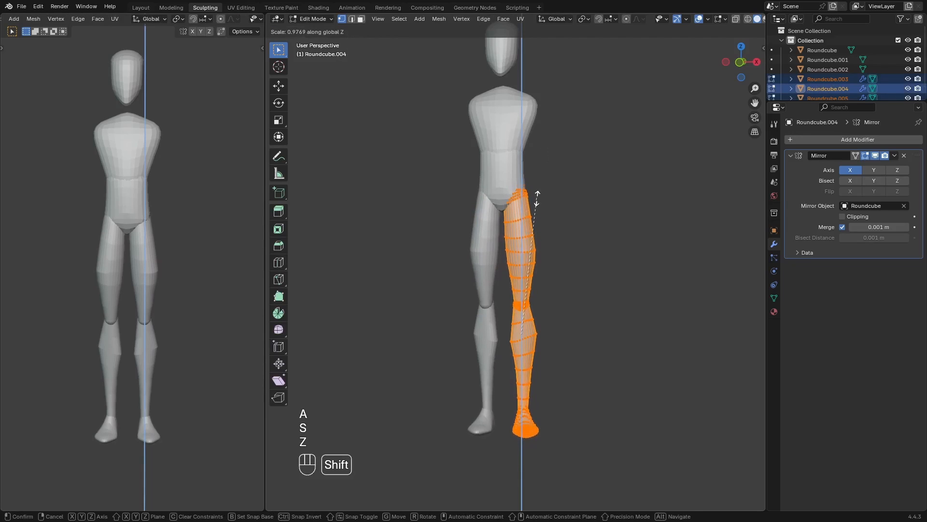
click(529, 273)
Move the shortened leg parts slightly upward along global Z and return to Object Mode
key(z)
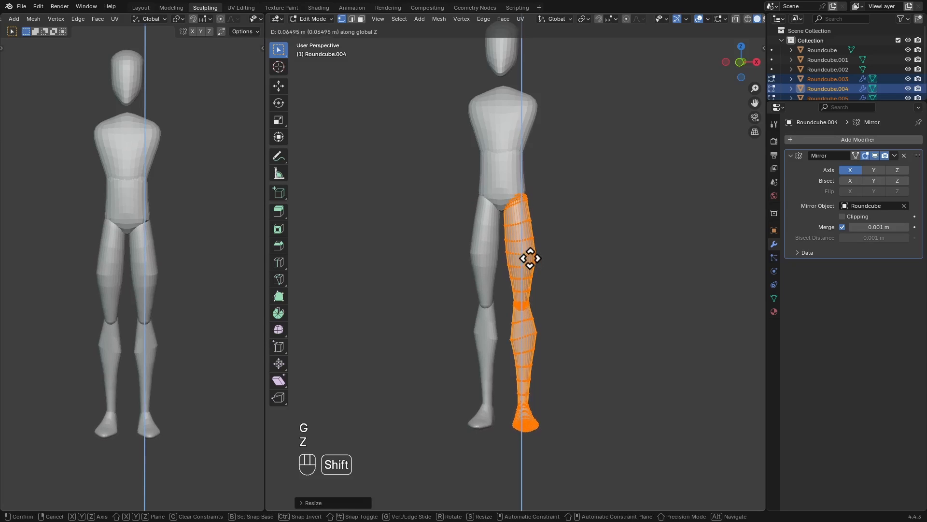
click(532, 243)
scroll(551, 208, up, 3)
key(ctrl+Tab)
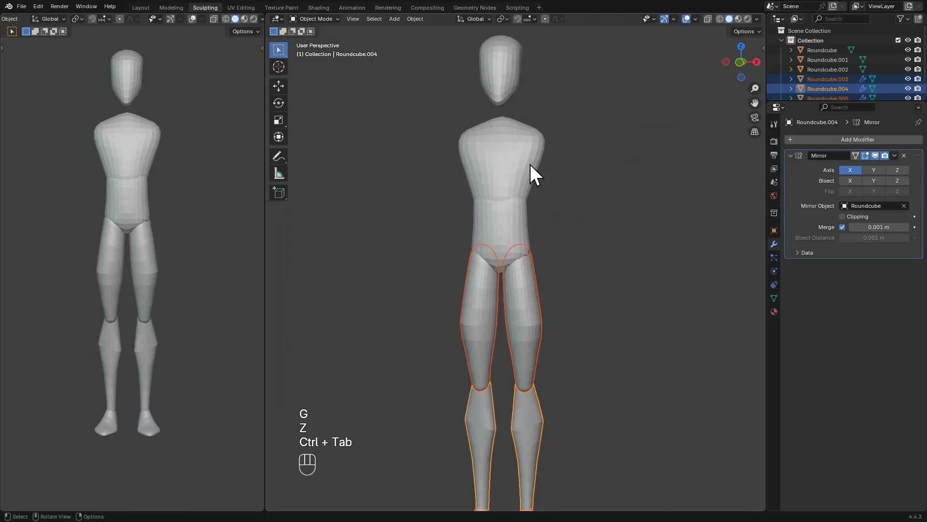
Stretch the whole chest mesh vertically along Z by about 1.04 in Edit Mode
click(529, 164)
shift+middle_drag(558, 135, 563, 167)
scroll(563, 167, up, 2)
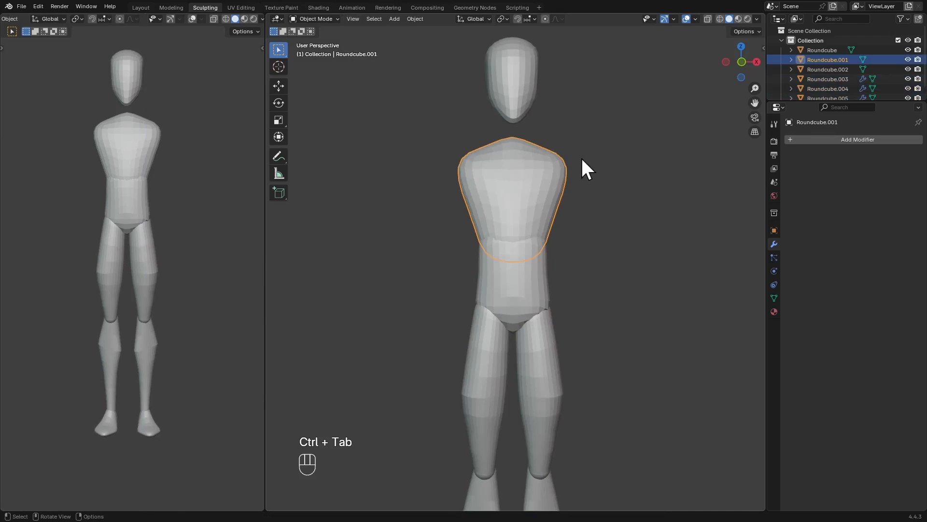
key(Tab)
key(s)
key(Escape)
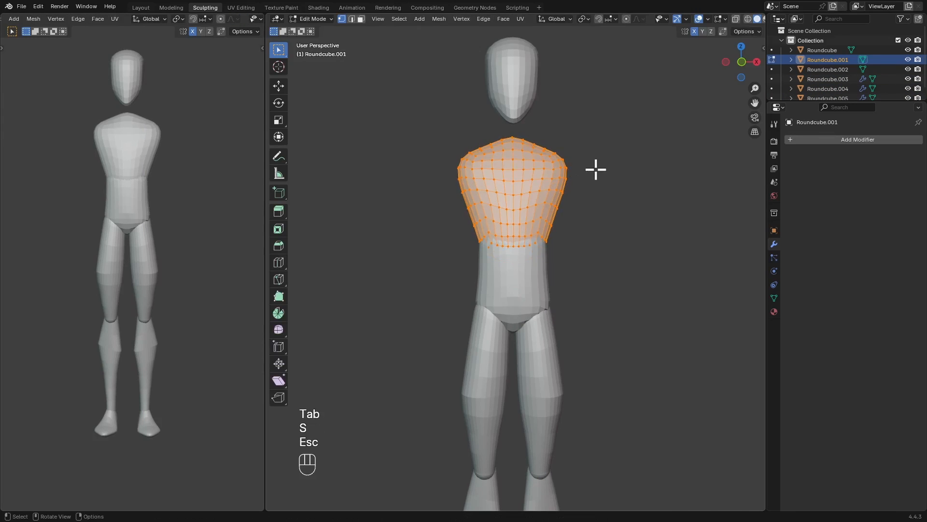
key(s)
key(z)
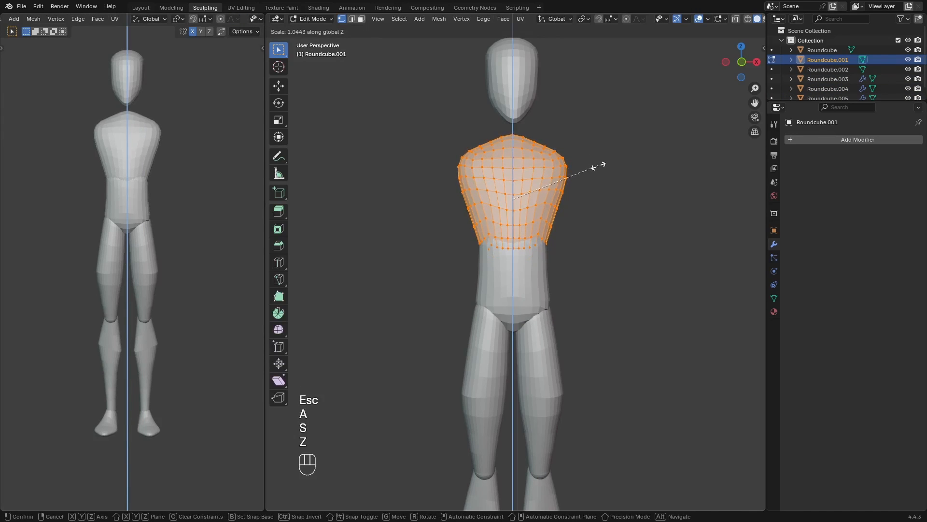
click(602, 168)
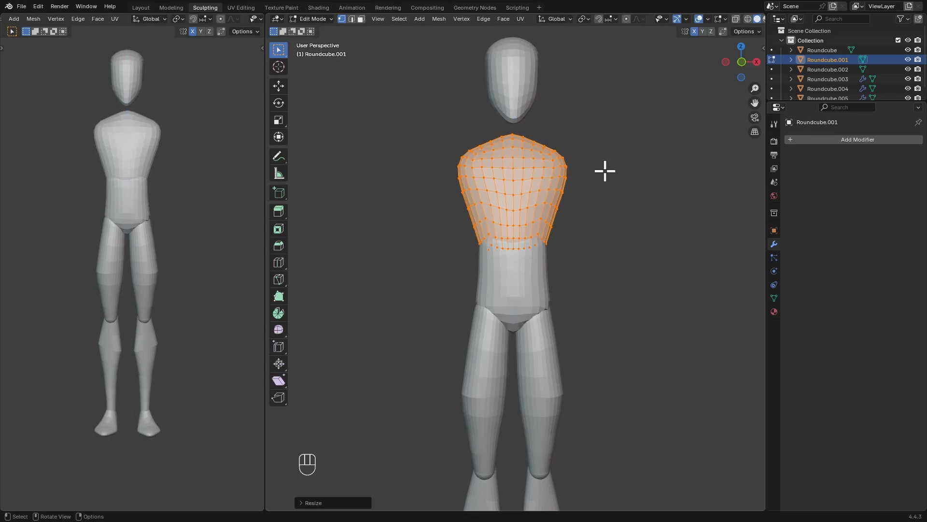
Widen the chest mesh along X by about 1.06
key(s)
key(x)
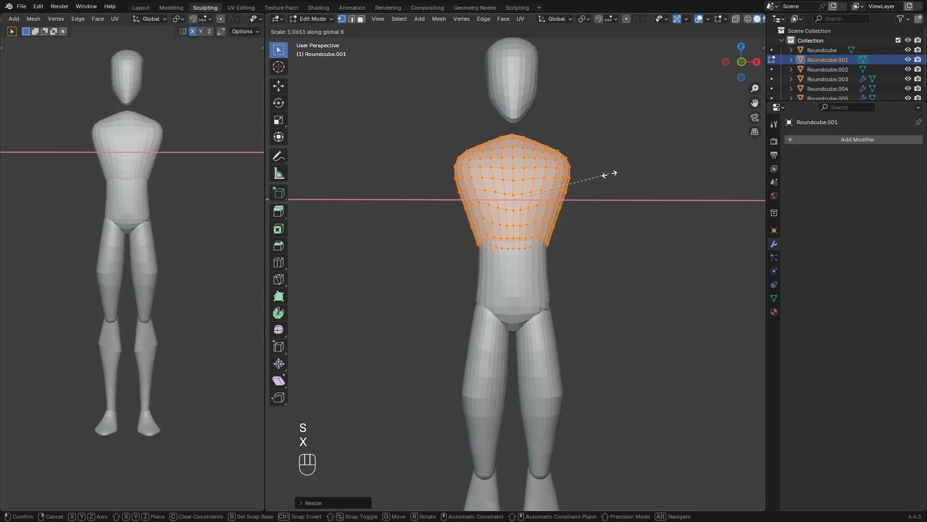
click(610, 174)
scroll(596, 201, down, 5)
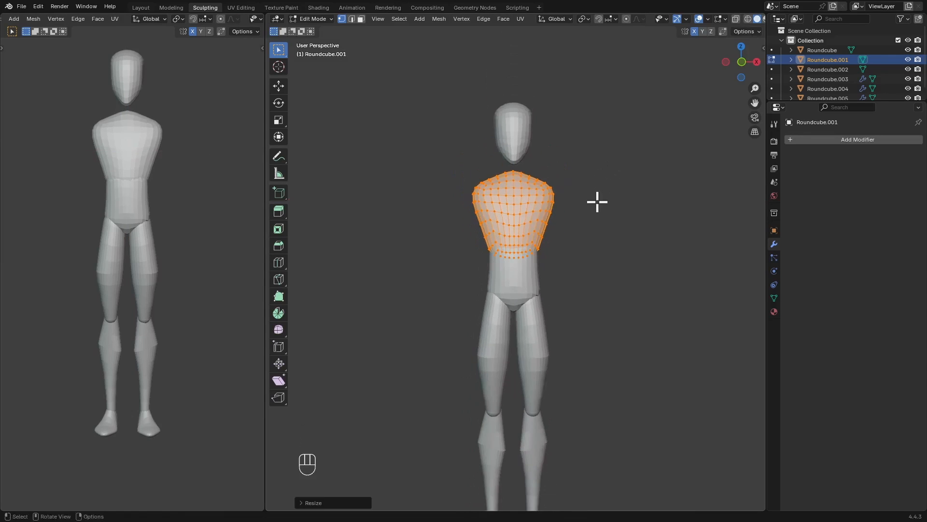
Return to Object Mode and move the abdomen piece slightly down along Z, checking the figure's proportions from the side and front
key(ctrl+Tab)
scroll(532, 266, up, 2)
click(533, 263)
key(g)
key(z)
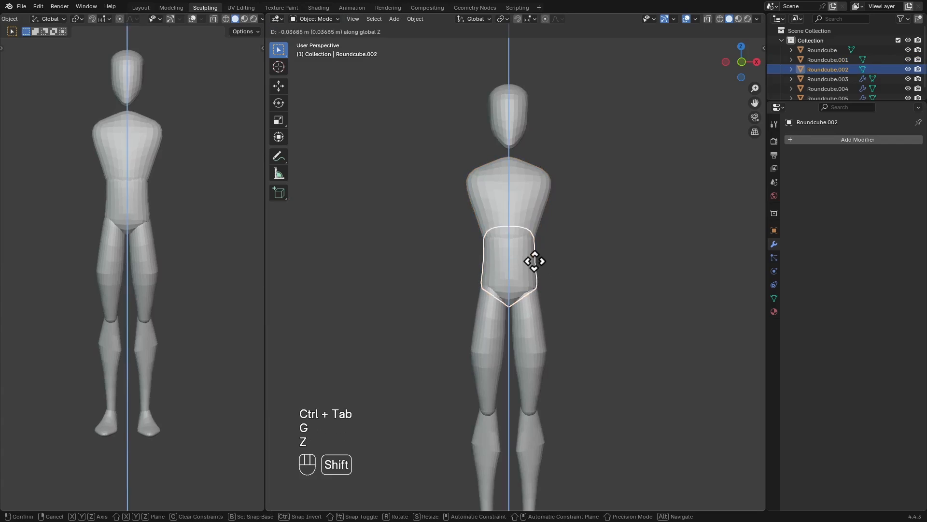
click(535, 267)
alt+middle_drag(567, 268, 601, 276)
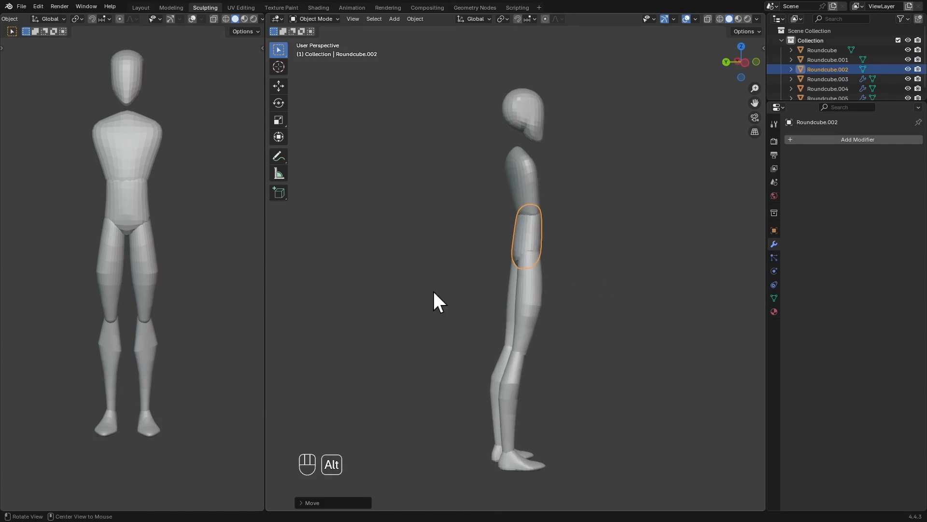
alt+middle_drag(433, 292, 556, 207)
click(572, 266)
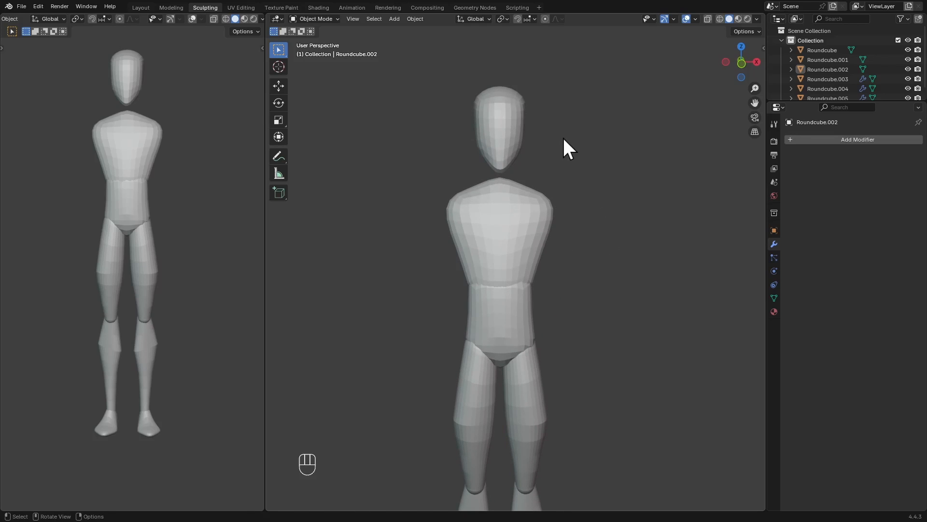
Add a Round Cube and apply the Capsule preset to it
key(q)
click(545, 116)
scroll(561, 135, down, 1)
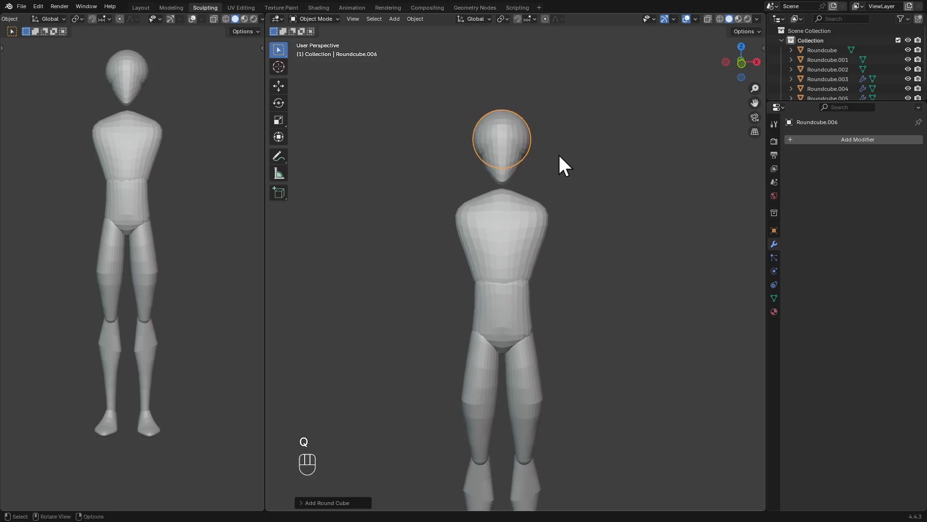
click(297, 502)
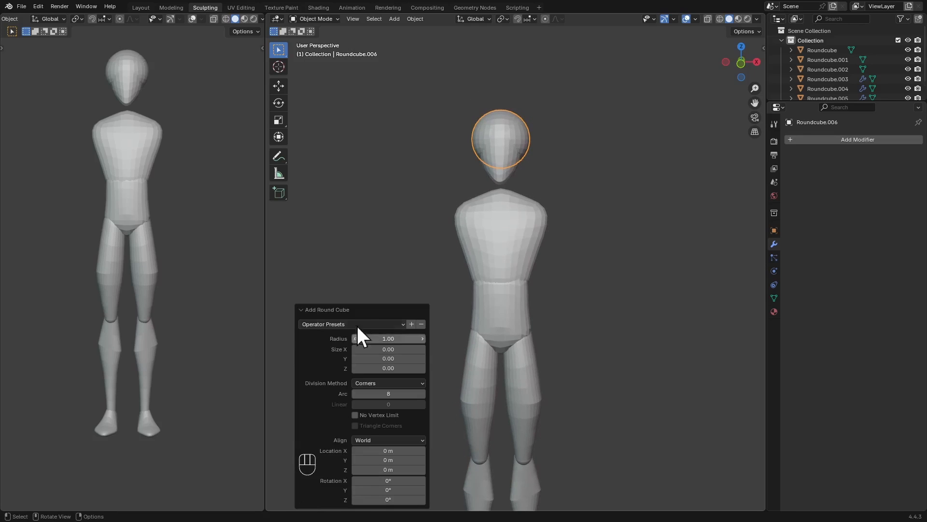
click(356, 323)
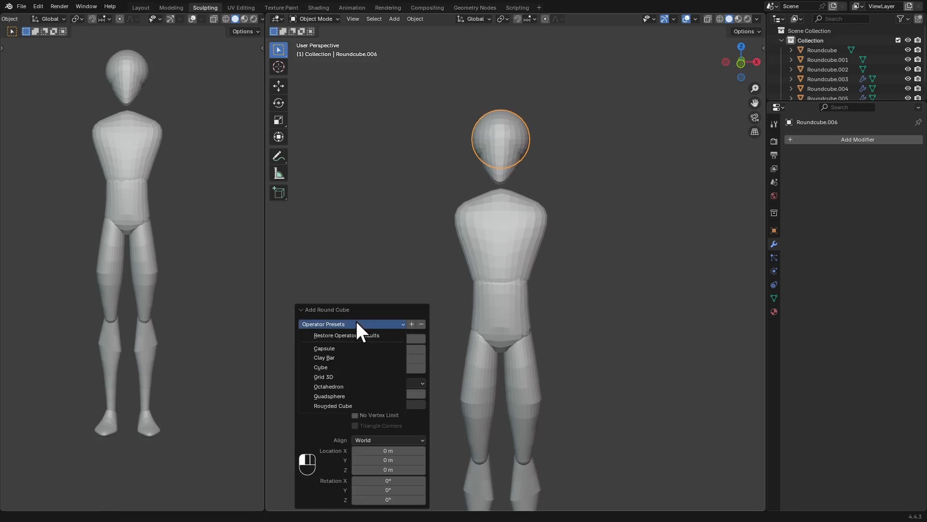
click(339, 347)
click(309, 310)
Move the capsule in front view beside the chest, level with the shoulder
key(KP_1)
key(g)
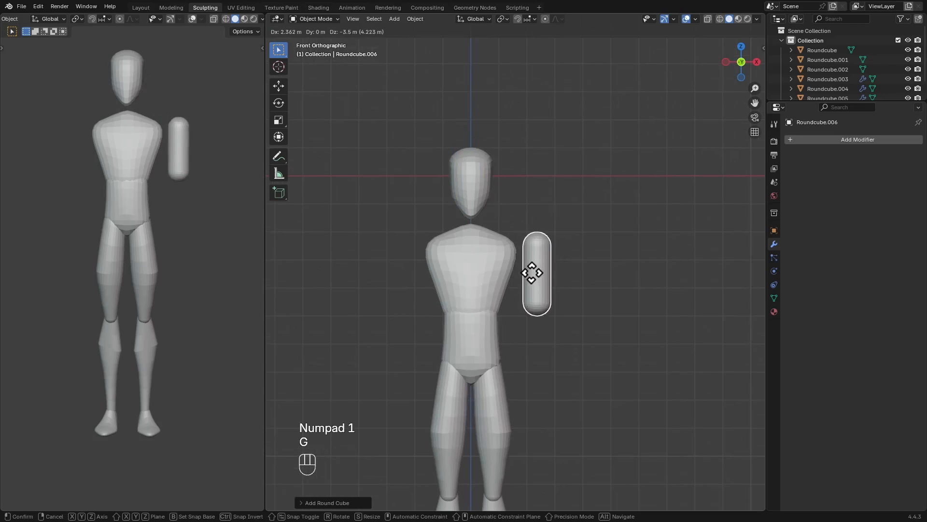
click(537, 273)
alt+shift+drag(544, 284, 537, 289)
ctrl+alt+drag(536, 289, 575, 273)
Rotate the capsule to slope outward and down from the shoulder, and scale it to about 0.87 to fit as an upper arm
key(r)
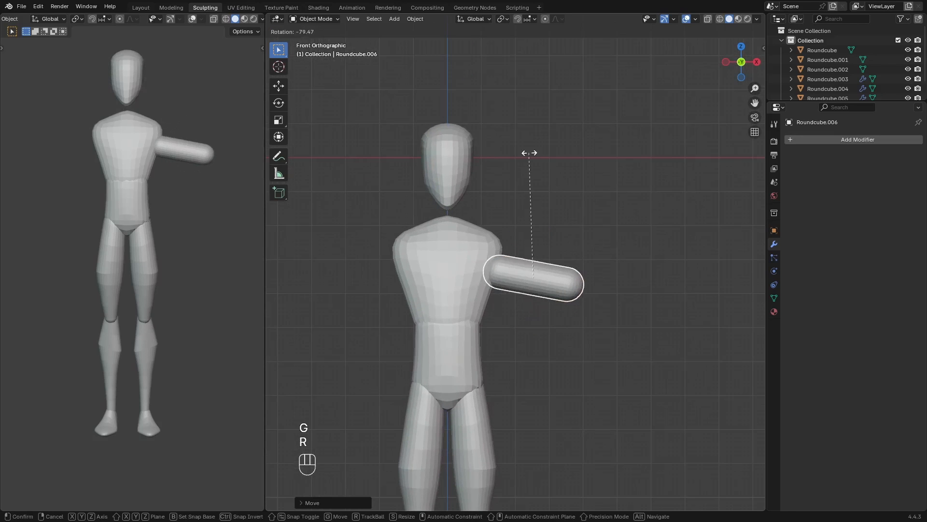
click(542, 152)
key(g)
click(548, 222)
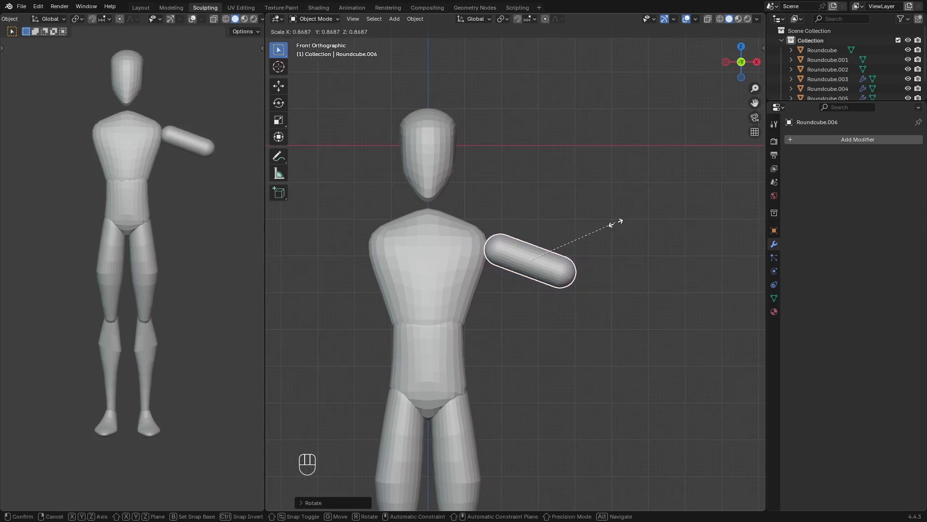
click(613, 225)
key(g)
click(611, 231)
Select the capsule's outer end in Edit Mode with X-ray and move it about 0.7 m outward to lengthen the arm
key(Tab)
ctrl+alt+drag(612, 231, 597, 349)
key(alt+z)
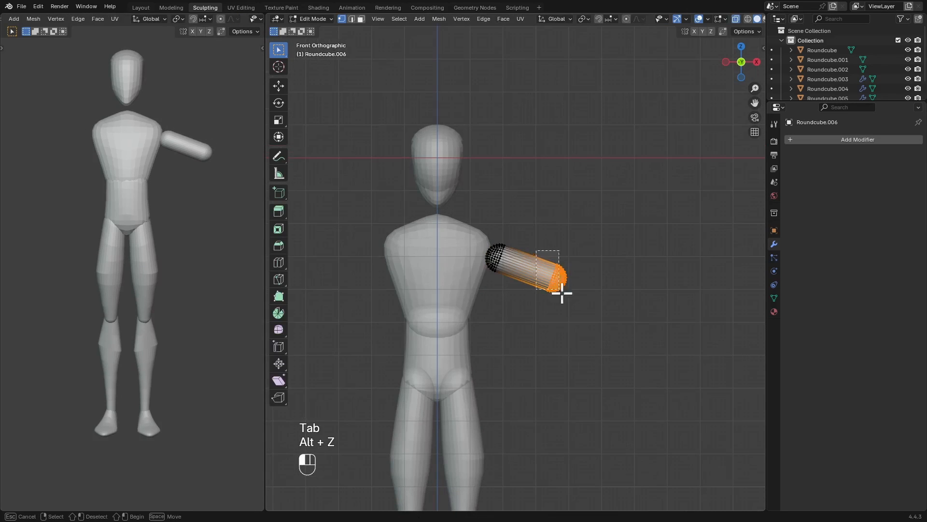
key(alt+z)
alt+shift+drag(581, 296, 548, 272)
key(g)
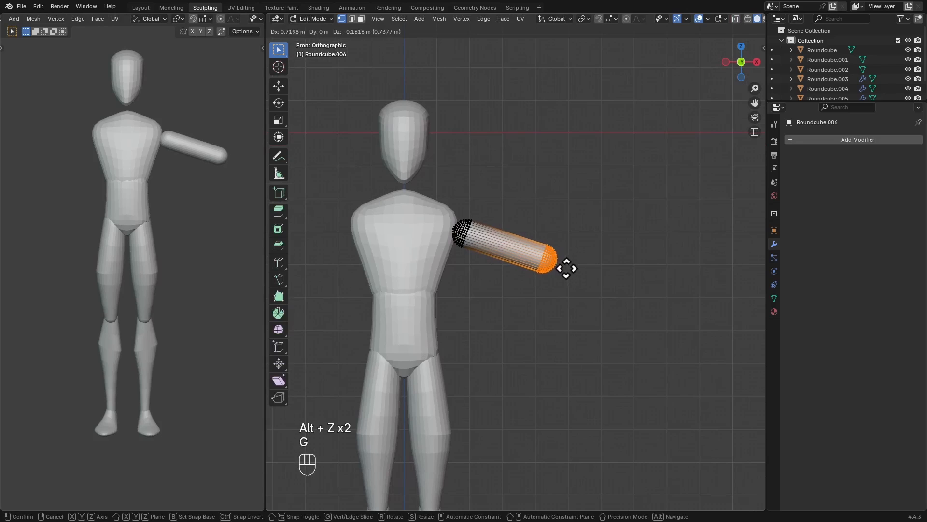
click(563, 261)
Shrink the arm's outer end to taper it and nudge it back slightly toward the body
key(s)
click(563, 216)
key(g)
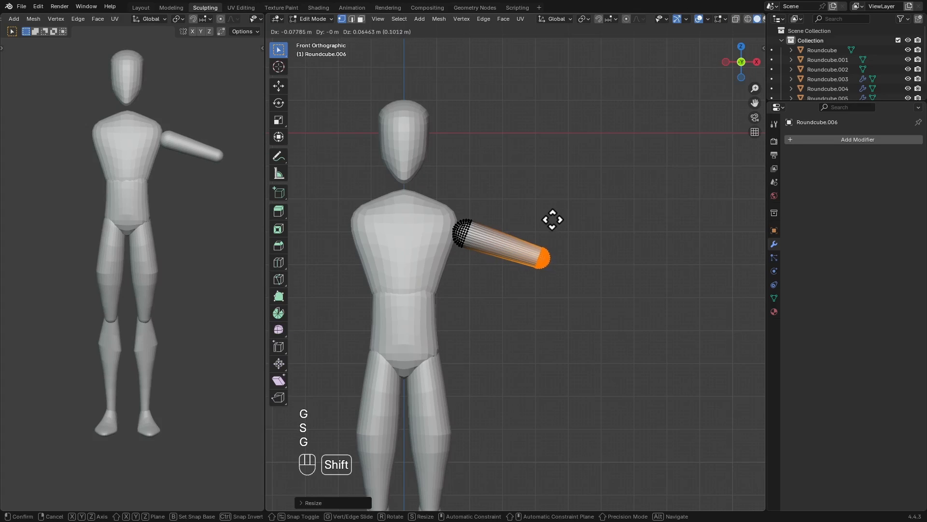
click(541, 225)
key(g)
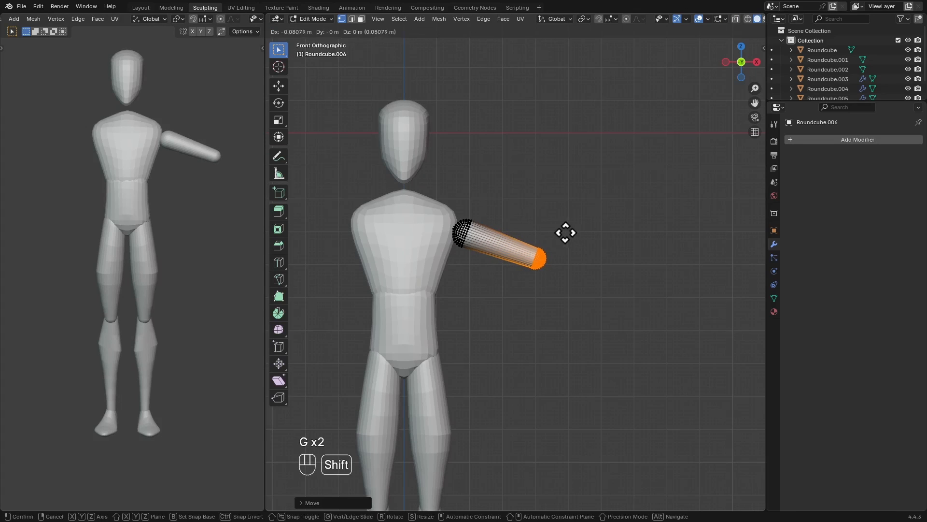
click(565, 233)
ctrl+alt+drag(556, 232, 549, 207)
alt+shift+drag(550, 208, 570, 234)
Select the whole arm mesh in Edit Mode and move it slightly up and inward against the chest
key(Tab)
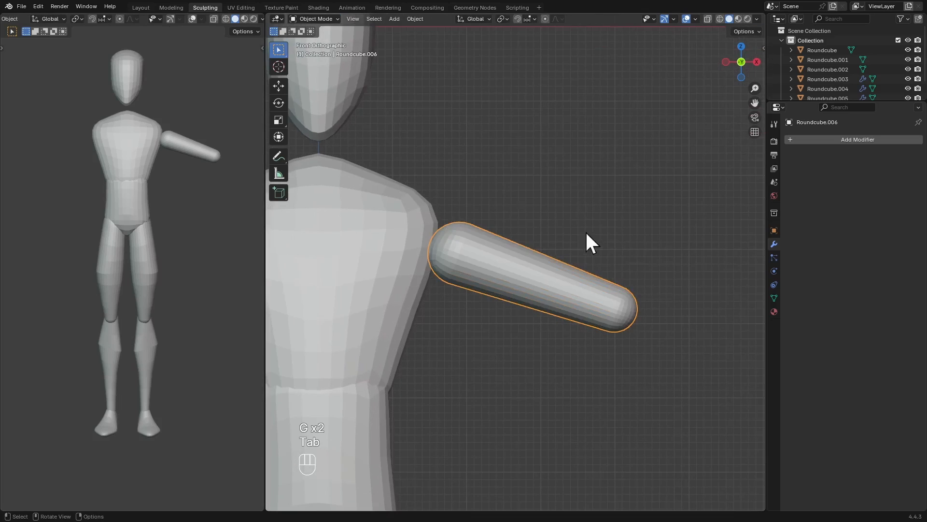
key(Tab)
key(a)
key(g)
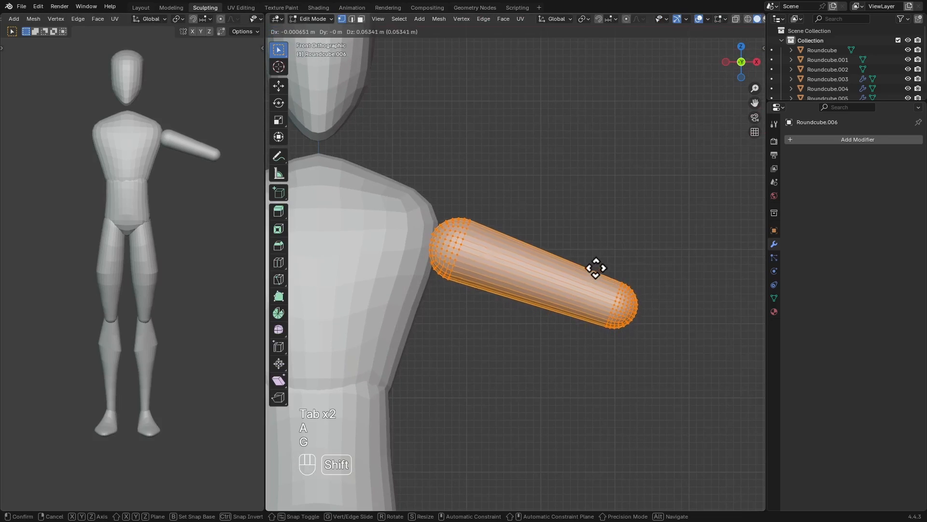
click(497, 186)
scroll(535, 261, down, 1)
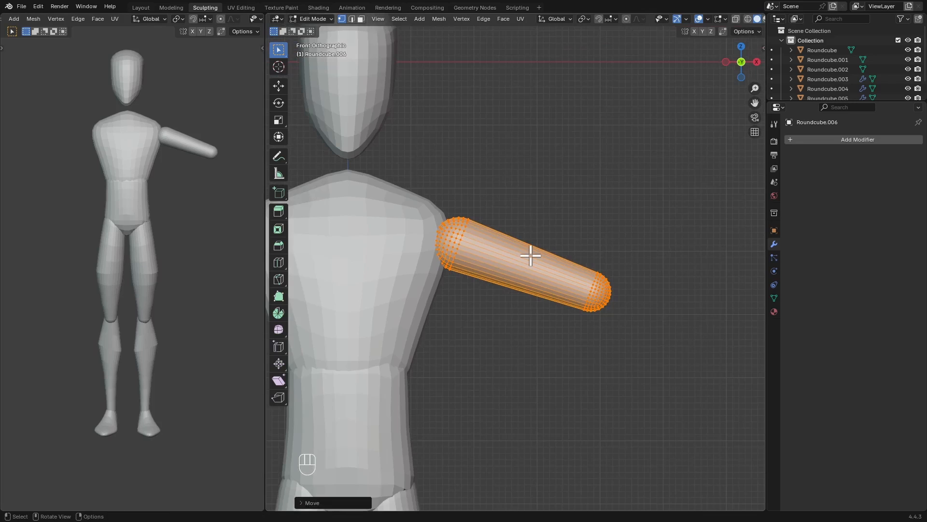
Add six loop cuts along the arm, and move the entire arm mesh along Y to line up with the shoulder
key(ctrl+r)
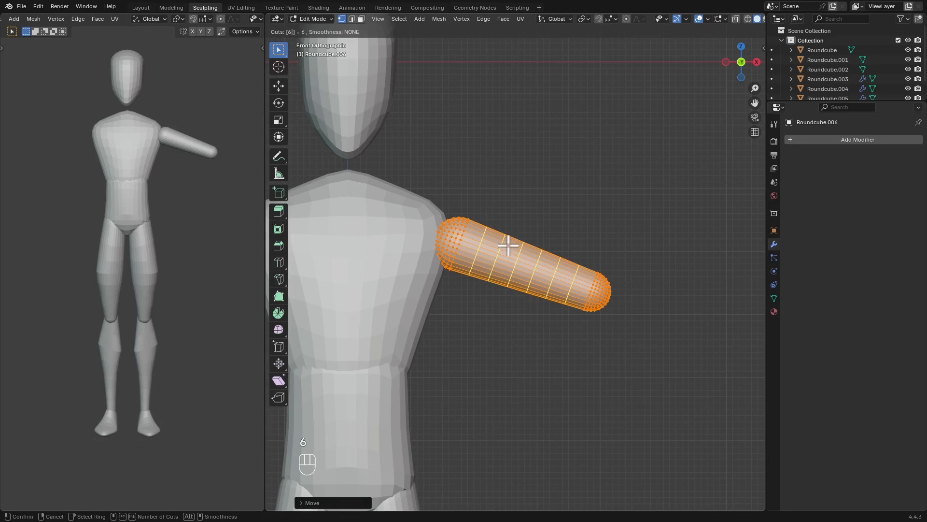
click(508, 245)
key(a)
middle_drag(507, 245, 501, 225)
key(g)
key(y)
click(513, 279)
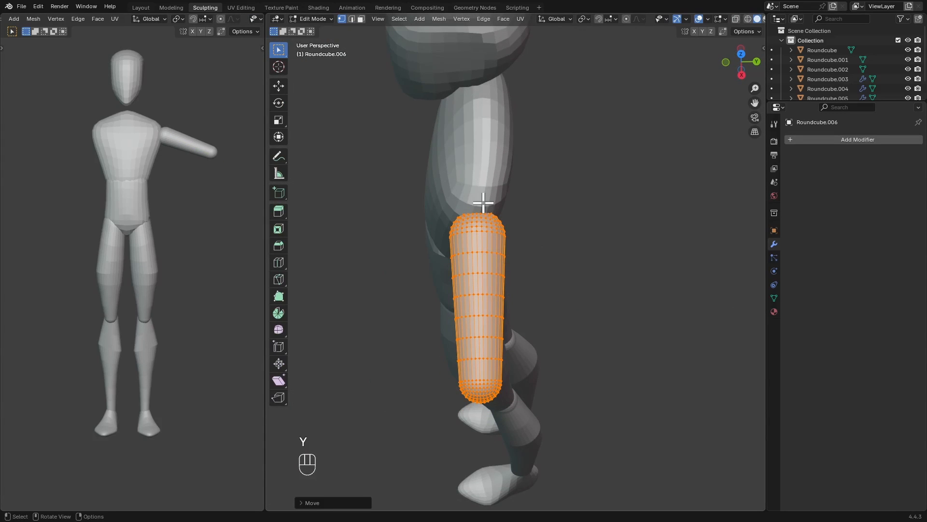
Return to Object Mode and add a Mirror modifier to the arm, using the head as mirror object
alt+middle_drag(489, 266, 507, 213)
key(ctrl+Tab)
click(520, 228)
key(q)
click(460, 232)
shift+middle_drag(442, 247, 523, 277)
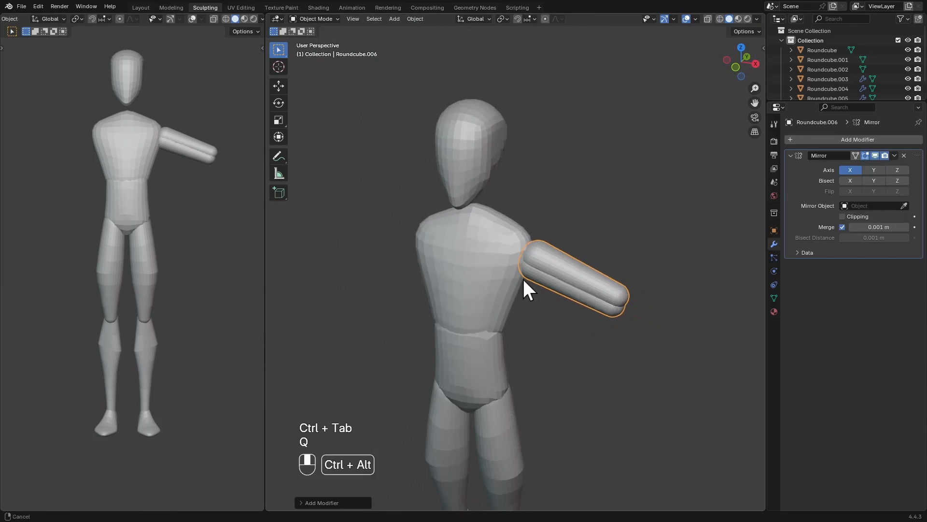
click(488, 114)
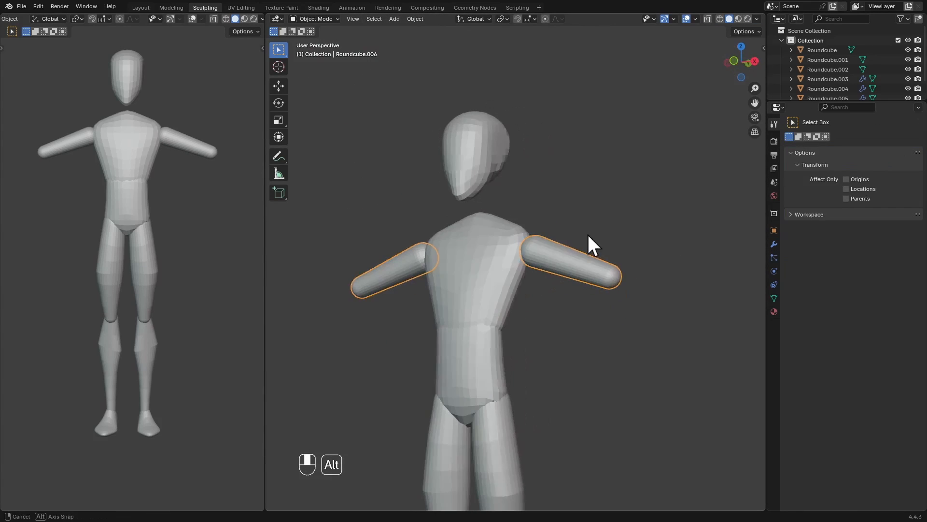
Switch the arm to Sculpt Mode and set the Grab brush radius to 170 px
mouse_move(588, 233)
alt+middle_down()
mouse_move(602, 207)
mouse_move(604, 289)
mouse_move(540, 284)
mouse_move(537, 251)
mouse_move(575, 184)
alt+middle_up()
key(ctrl+Tab)
click(569, 259)
scroll(563, 255, up, 3)
key(f)
click(570, 249)
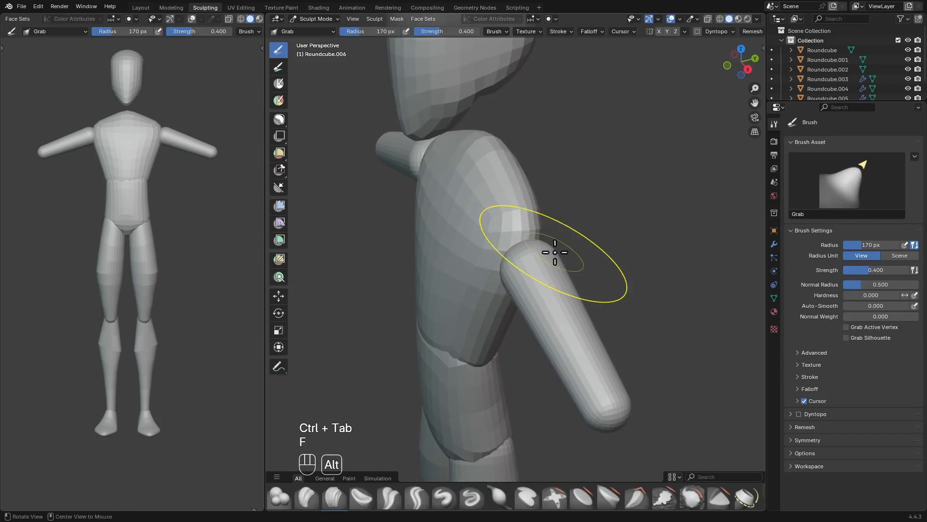
Enlarge the Grab brush to 241 px, undo the last change and reshape the arm's shoulder end against the chest using X-ray
mouse_move(552, 253)
alt+mouse_down()
mouse_move(590, 244)
mouse_move(586, 224)
alt+mouse_up()
key(f)
click(593, 235)
alt+drag(586, 224, 522, 170)
key(ctrl+z)
key(alt+z)
alt+drag(549, 210, 558, 203)
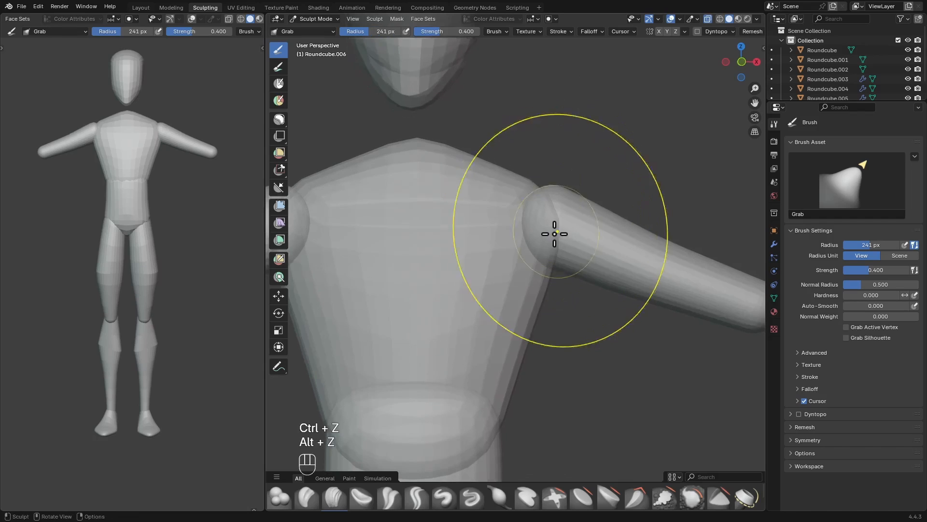
key(f)
drag(554, 237, 540, 259)
key(alt+z)
Pull the upper side of the arm near the shoulder into a rounder contour with the Grab brush, varying its radius
key(f)
click(571, 206)
mouse_move(572, 207)
mouse_down()
mouse_move(559, 193)
mouse_move(625, 279)
mouse_move(536, 290)
mouse_move(526, 233)
mouse_move(531, 239)
mouse_move(598, 179)
mouse_up()
key(f)
click(604, 190)
key(f)
click(580, 193)
key(f)
key(f)
Refine the joint between the arm and the chest with resized Grab brush strokes
mouse_move(599, 179)
alt+mouse_down()
mouse_move(556, 208)
mouse_move(610, 195)
alt+mouse_up()
click(557, 207)
key(f)
click(559, 203)
key(f)
key(f)
key(f)
Shape the front edge of the upper arm into a gentle bulge from the side, using Grab at 233 and 226 px
mouse_move(476, 232)
alt+mouse_down()
mouse_move(569, 265)
mouse_move(517, 269)
mouse_move(515, 261)
alt+mouse_up()
key(f)
key(f)
click(515, 266)
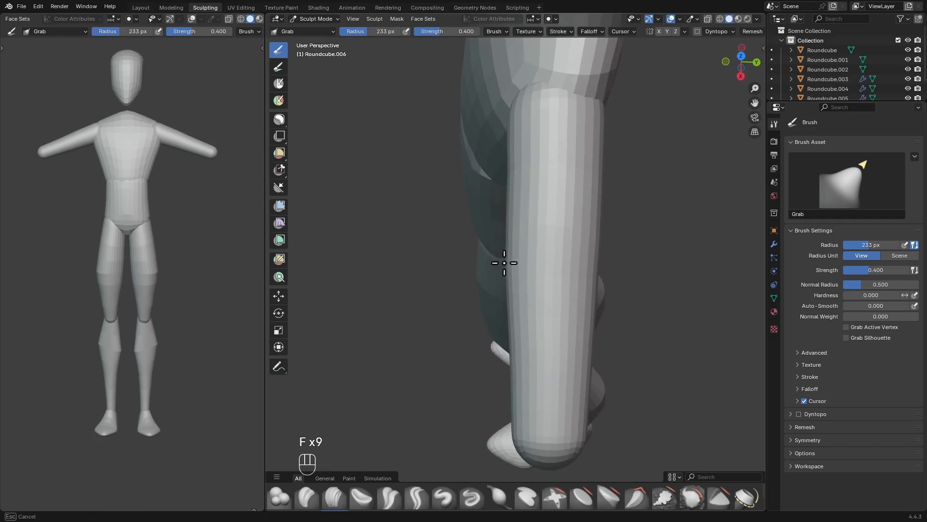
key(f)
click(511, 314)
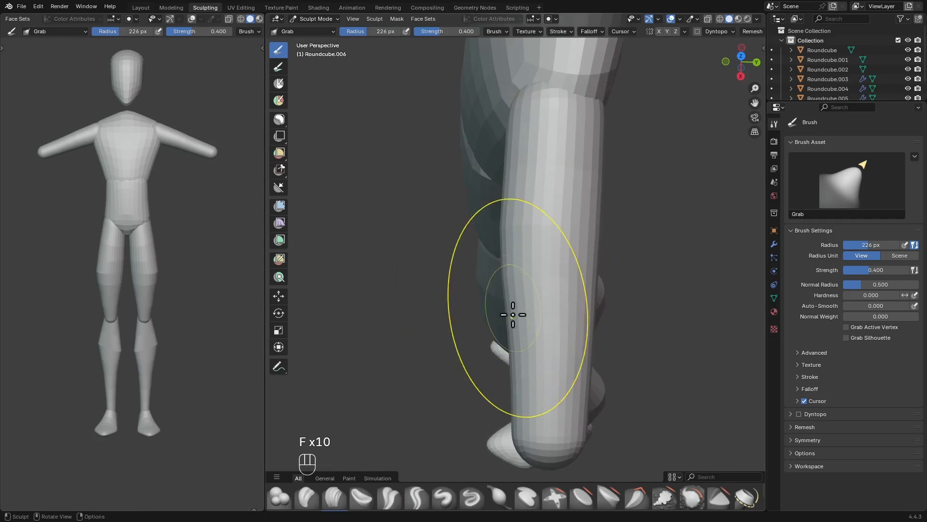
key(f)
click(508, 183)
Shape the back edge of the upper arm with the Grab brush at about 233 px
alt+drag(501, 202, 609, 238)
key(f)
click(603, 234)
key(f)
click(611, 240)
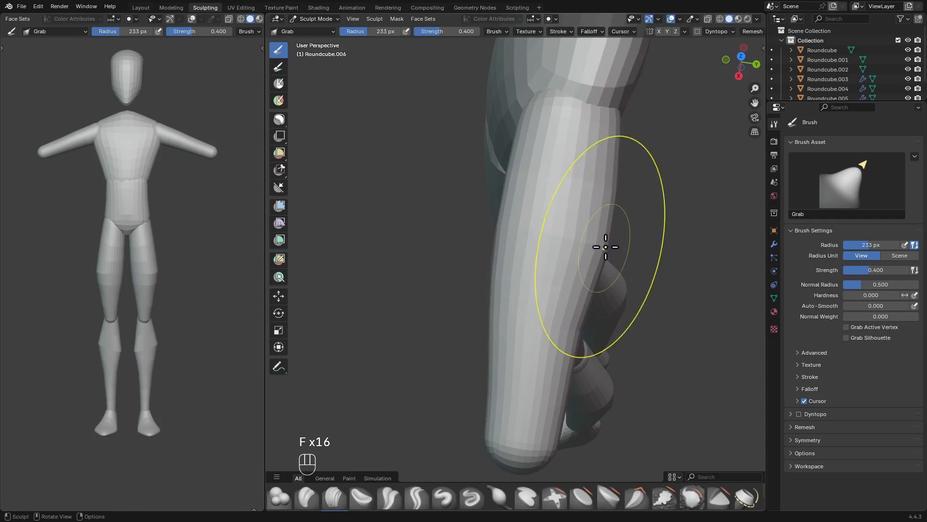
drag(606, 247, 610, 246)
key(f)
key(f)
click(601, 290)
Narrow the elbow end of the arm by pushing its sides with the Grab brush
key(f)
drag(492, 425, 502, 425)
drag(535, 428, 541, 429)
key(f)
key(f)
click(544, 420)
Round out the arm's upper contour from the front with Grab strokes, reducing the radius from 177 to 139 and 115 px
alt+drag(462, 269, 558, 180)
middle_drag(557, 180, 551, 172)
key(f)
click(520, 172)
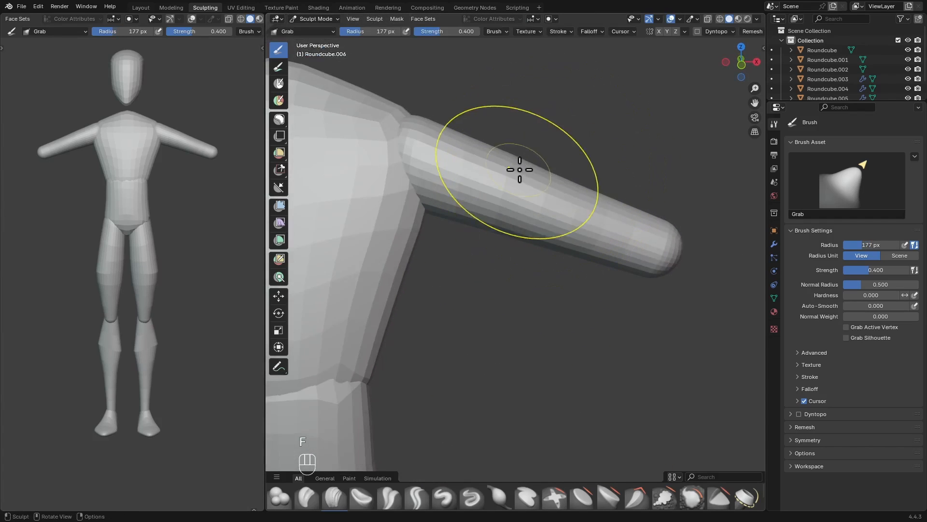
key(f)
click(535, 172)
key(f)
click(521, 160)
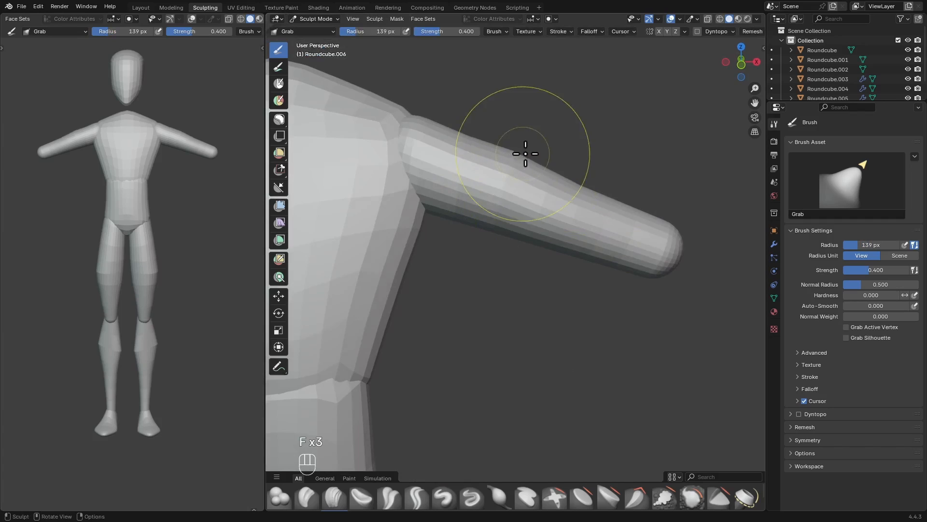
key(f)
key(f)
click(465, 145)
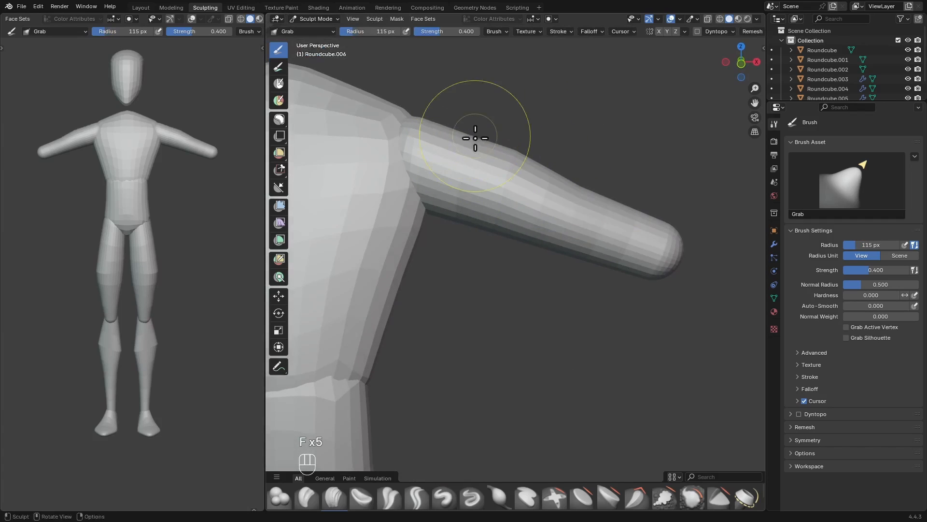
Bulge the arm's underside near the armpit and slim it toward the elbow, using the Grab brush up to 208 px
key(f)
click(500, 207)
key(f)
click(498, 229)
key(f)
click(501, 230)
mouse_move(497, 229)
mouse_down()
mouse_move(496, 220)
mouse_move(523, 234)
mouse_up()
key(f)
click(590, 251)
drag(591, 253, 593, 245)
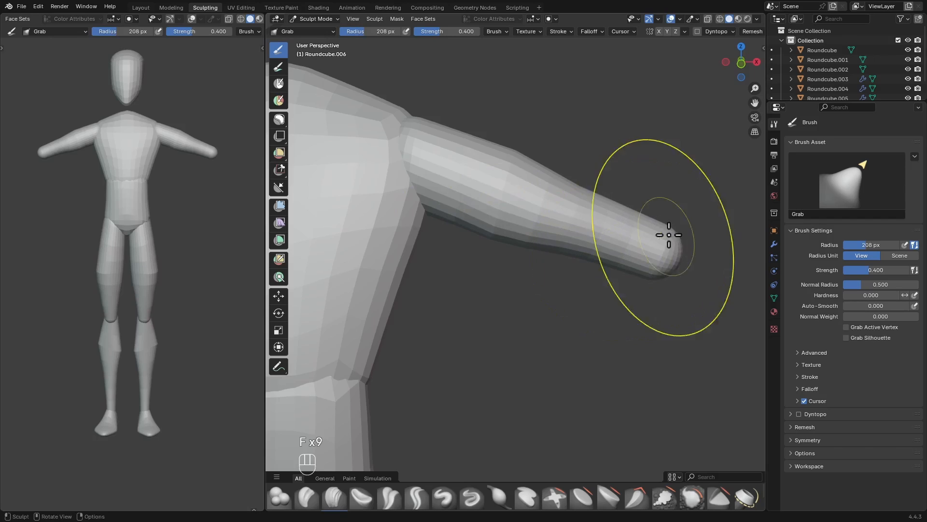
Leave Sculpt Mode on the arm and add a spherical round cube with radius 1.00 and zero size on all axes
mouse_move(669, 195)
ctrl+middle_down()
mouse_move(607, 321)
mouse_move(595, 294)
ctrl+middle_up()
shift+middle_drag(589, 246, 610, 269)
ctrl+middle_drag(610, 266, 597, 180)
mouse_move(519, 248)
middle_down()
mouse_move(543, 234)
mouse_move(689, 236)
middle_up()
key(ctrl+Tab)
mouse_move(563, 203)
ctrl+middle_down()
mouse_move(552, 254)
mouse_move(595, 223)
ctrl+middle_up()
key(shift+a)
key(q)
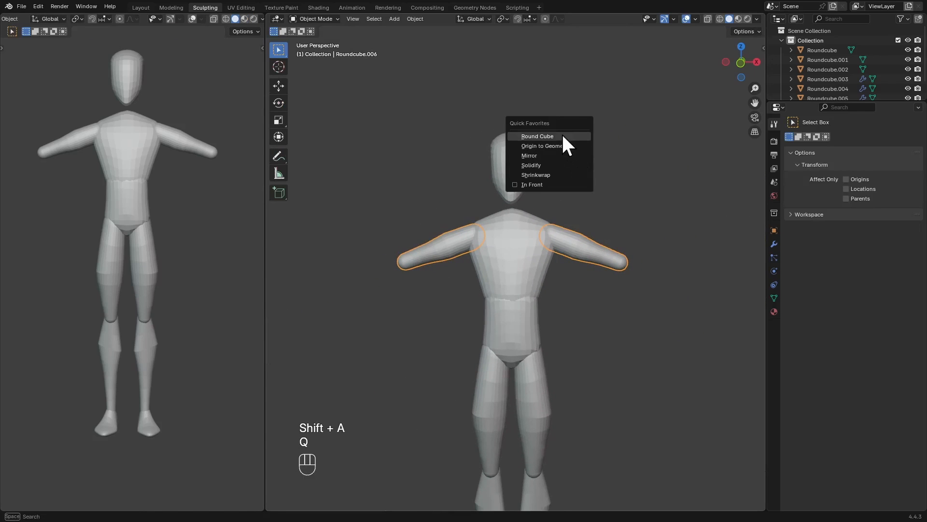
click(563, 135)
click(313, 502)
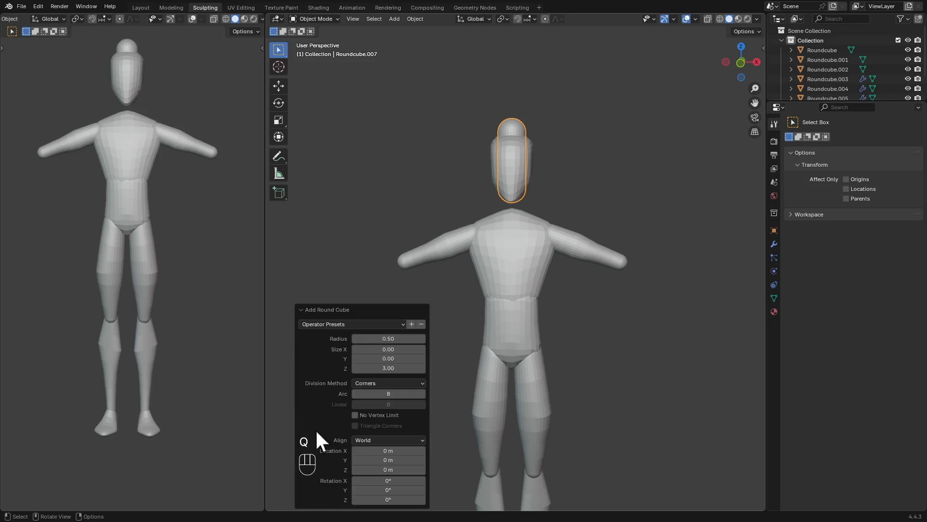
click(340, 324)
click(331, 395)
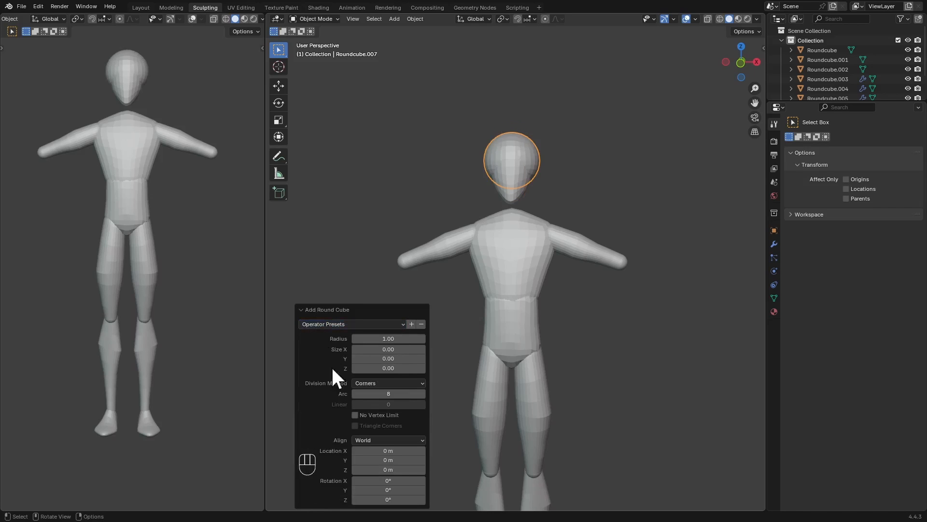
click(306, 312)
Move the new sphere onto the shoulder in front view and scale it down
key(KP_1)
key(g)
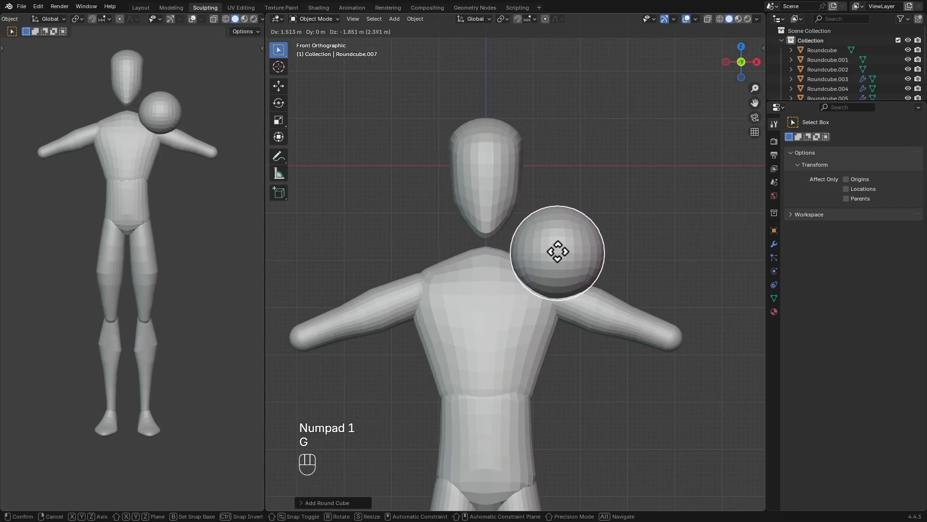
click(551, 247)
scroll(551, 248, up, 1)
key(s)
click(628, 216)
key(g)
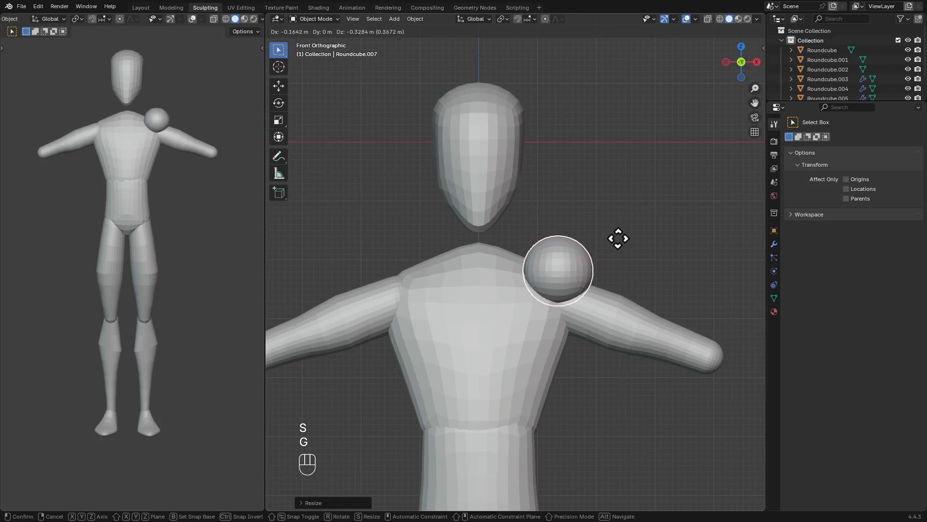
click(616, 244)
Align the shoulder sphere in depth along Y, rescale it, and adjust its height along Z
alt+drag(628, 251, 654, 231)
key(g)
key(y)
click(553, 290)
key(s)
click(661, 231)
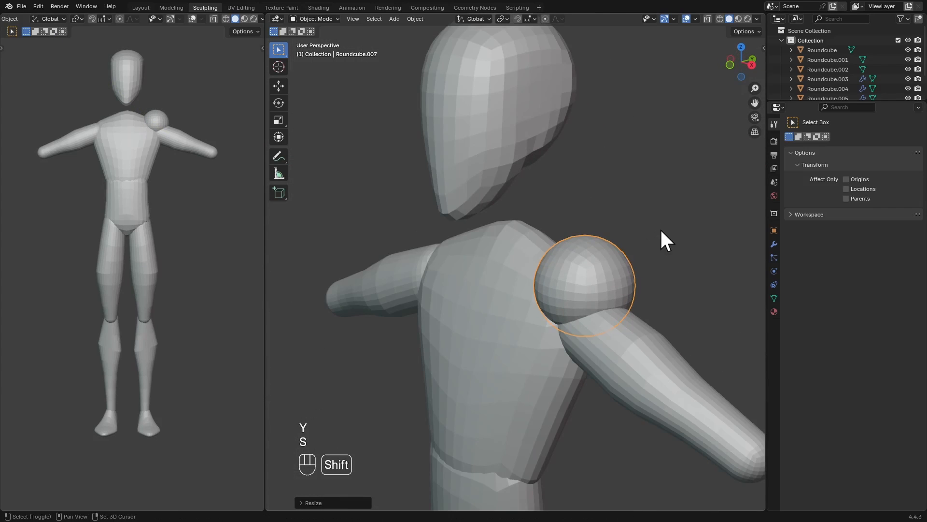
key(g)
key(z)
click(652, 244)
Mirror the shoulder sphere across X using the head object Roundcube as mirror object, and fine-tune the sphere's scale
key(q)
click(566, 260)
scroll(538, 291, down, 2)
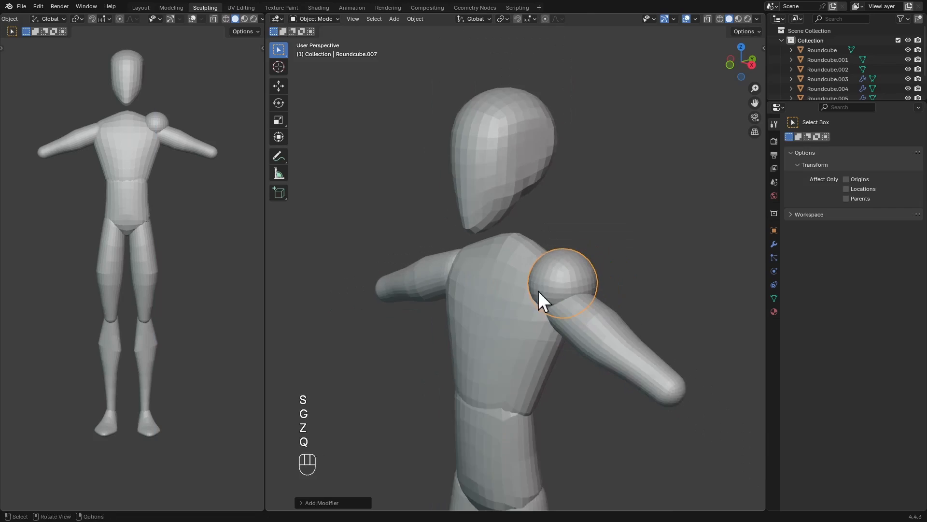
alt+drag(538, 290, 578, 282)
click(775, 244)
click(904, 206)
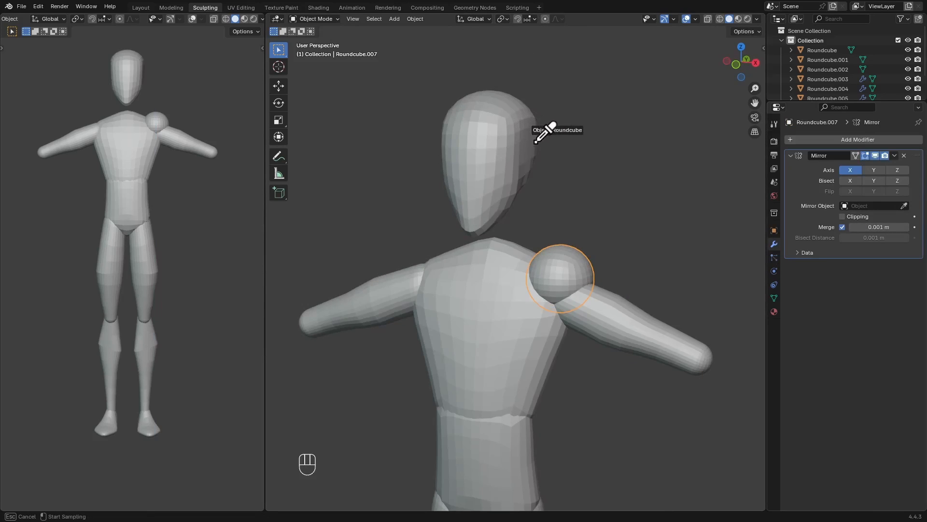
click(523, 142)
mouse_move(571, 186)
alt+mouse_down()
mouse_move(595, 227)
mouse_move(556, 193)
alt+mouse_up()
key(s)
click(590, 221)
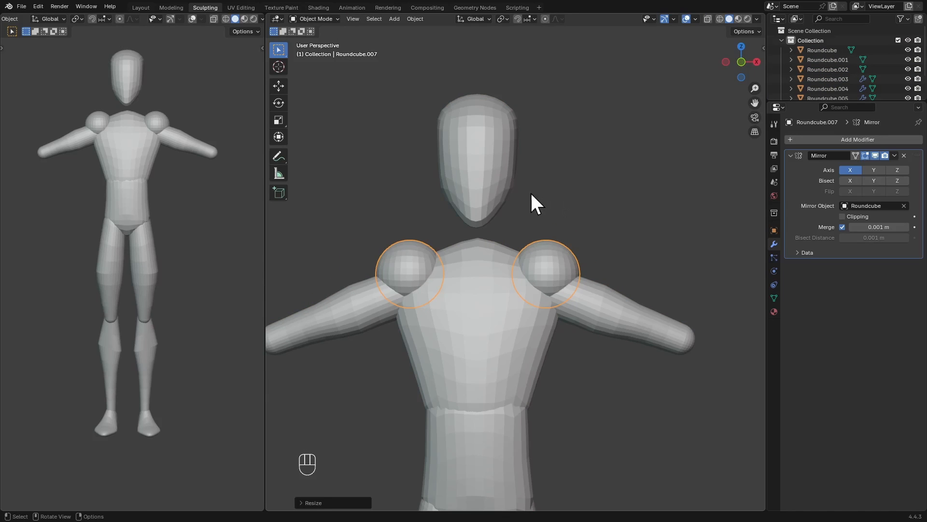
Enter Sculpt Mode on the shoulder sphere and stretch its inner side toward the neck with the Grab brush at 227 px
key(ctrl+Tab)
click(558, 319)
scroll(535, 226, up, 4)
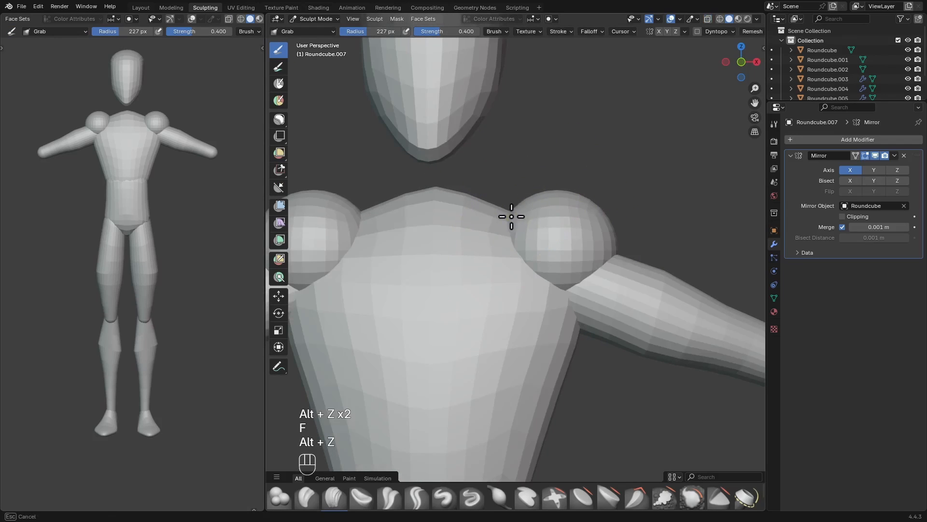
drag(511, 216, 393, 216)
Lower and flatten the top of the stretched shoulder with Grab strokes, reducing the radius from 261 to 224 and 164 px
key(f)
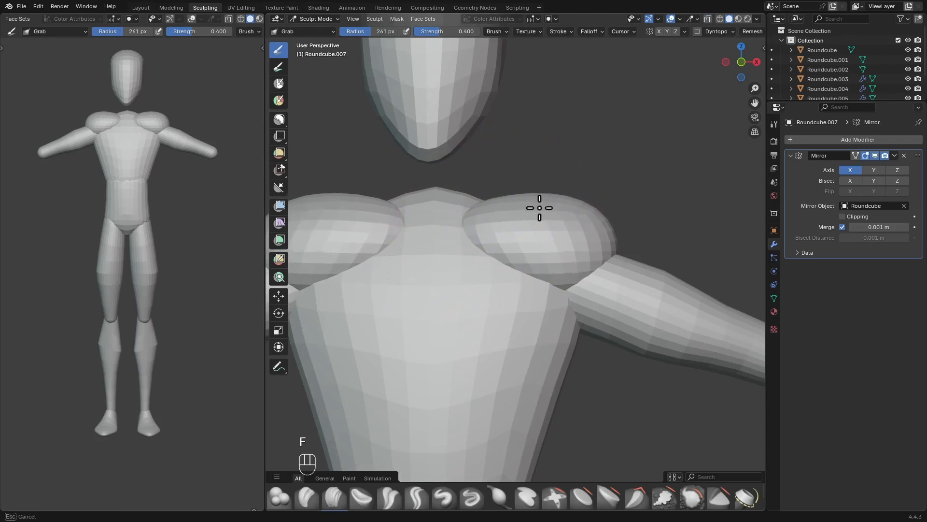
click(543, 204)
key(f)
key(f)
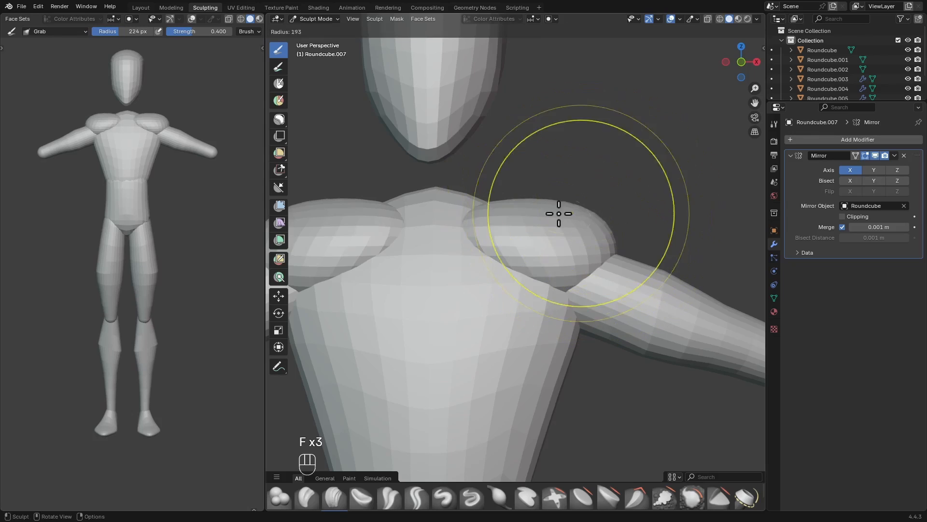
key(f)
click(581, 208)
click(562, 201)
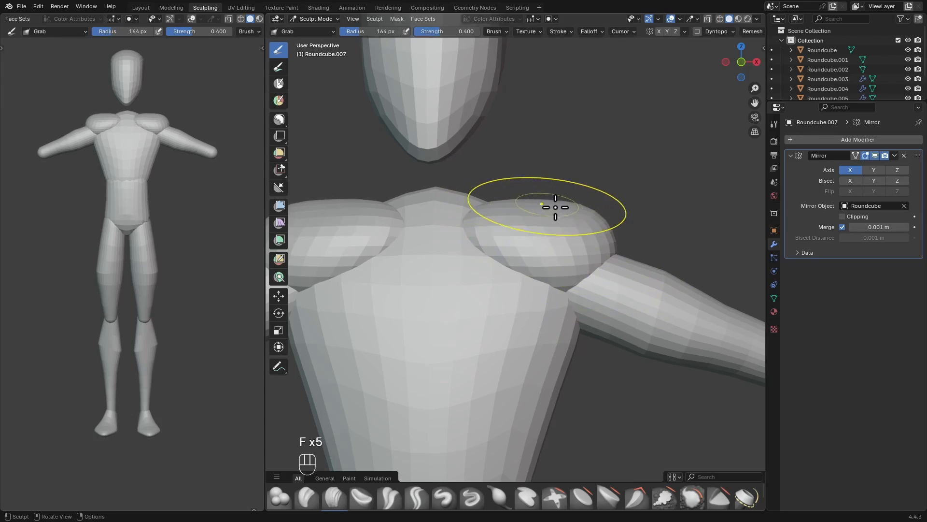
Refine the front of the shoulder near the chest with the Grab brush at 123 px and undo the last stroke
mouse_move(577, 283)
alt+middle_down()
mouse_move(488, 310)
mouse_move(581, 305)
mouse_move(557, 271)
alt+middle_up()
alt+middle_drag(556, 272, 576, 261)
shift+drag(517, 232, 517, 234)
key(f)
click(558, 238)
key(ctrl+z)
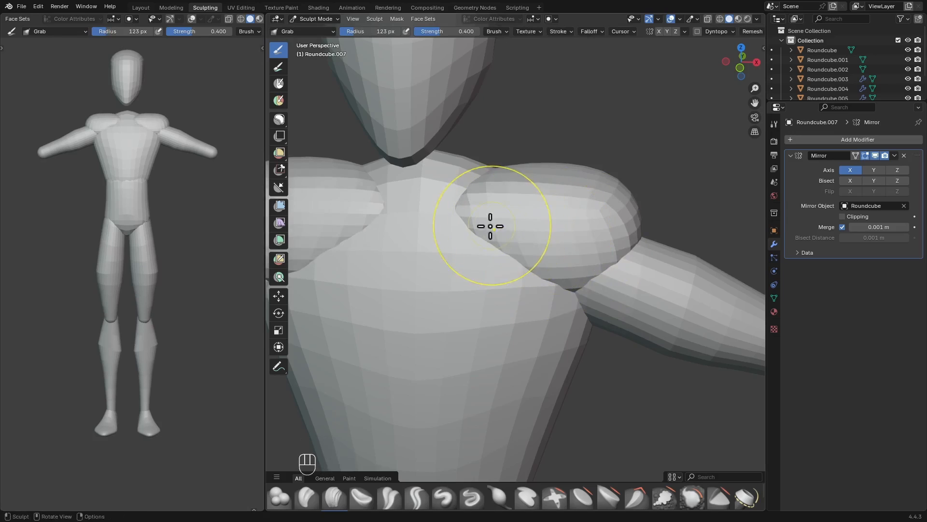
With X-ray toggled on, undo a 128 px stroke and pull the shoulder's outer edge over the upper arm with the Grab brush at 185 px
alt+middle_drag(617, 243, 637, 275)
key(alt+z)
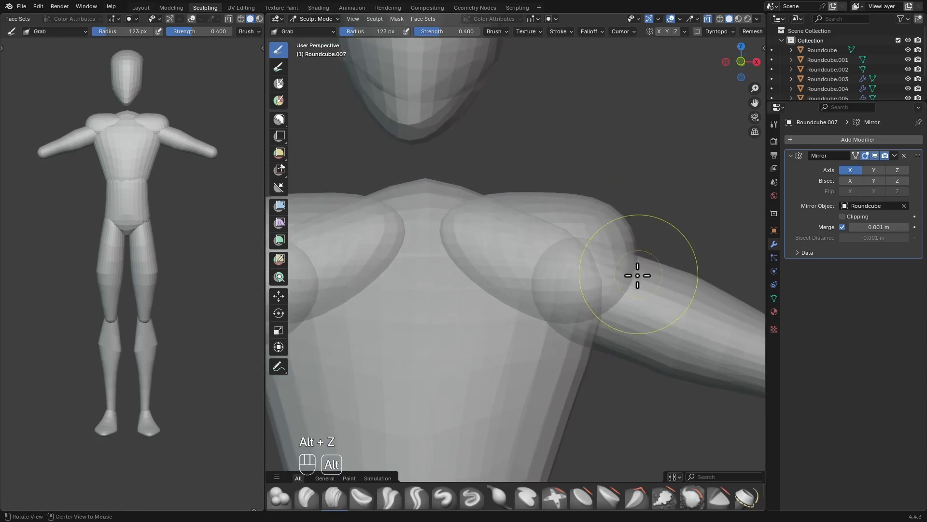
key(alt+z)
key(f)
click(630, 283)
key(alt+z)
key(f)
click(628, 285)
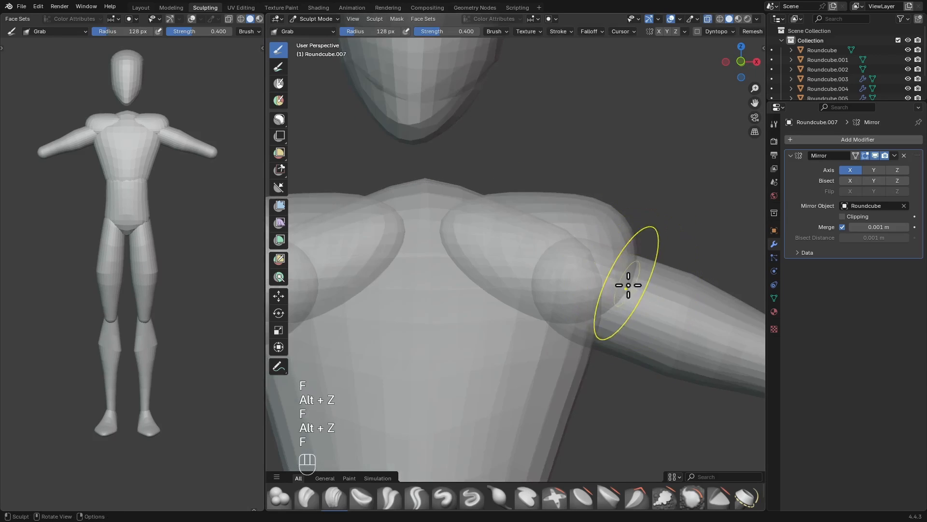
key(ctrl+z)
drag(656, 273, 635, 283)
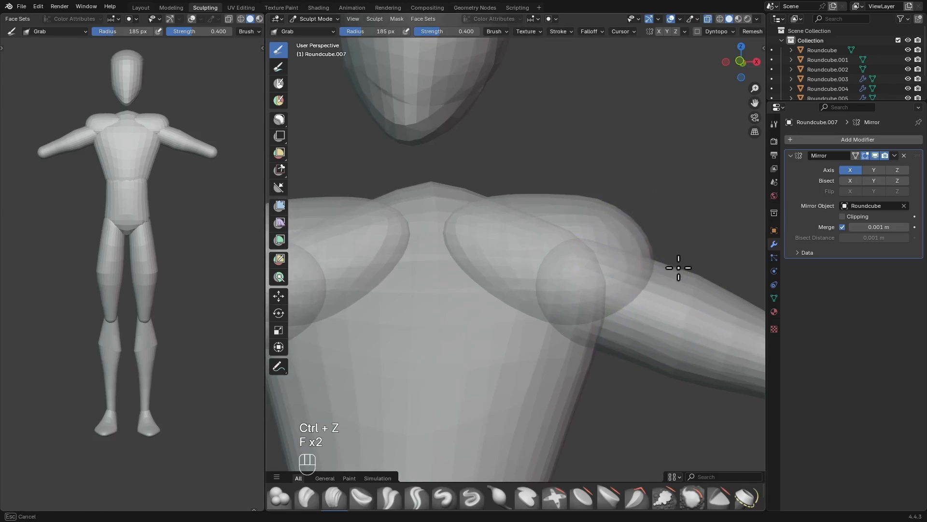
Shape the shoulder's upper outer contour into a slope toward the arm with the Grab brush at 135 and 125 px
key(alt+z)
key(f)
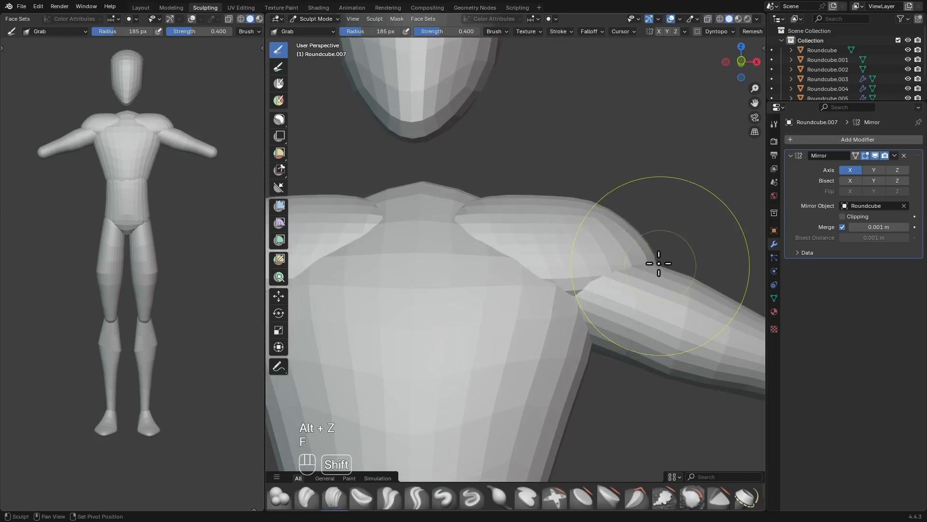
mouse_move(658, 263)
shift+middle_down()
mouse_move(641, 299)
mouse_move(636, 270)
shift+middle_up()
key(alt+z)
key(f)
key(f)
click(599, 248)
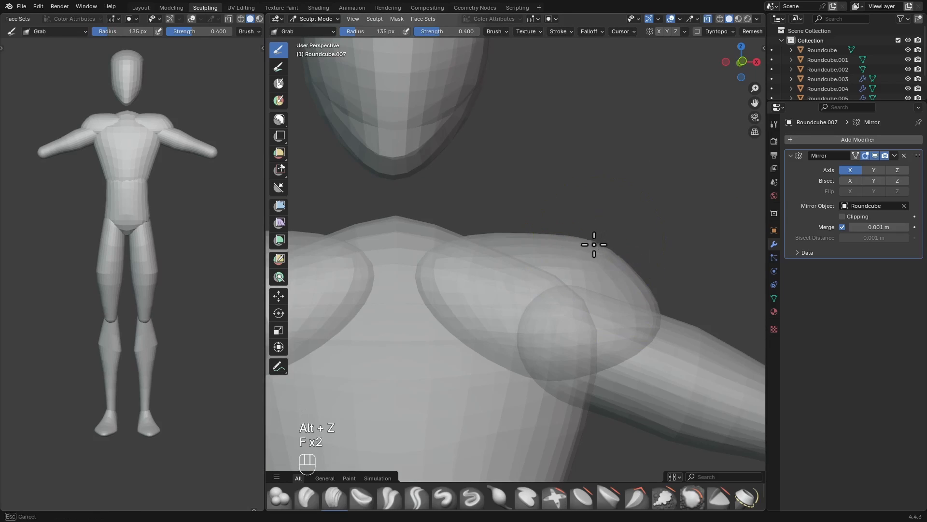
key(alt+z)
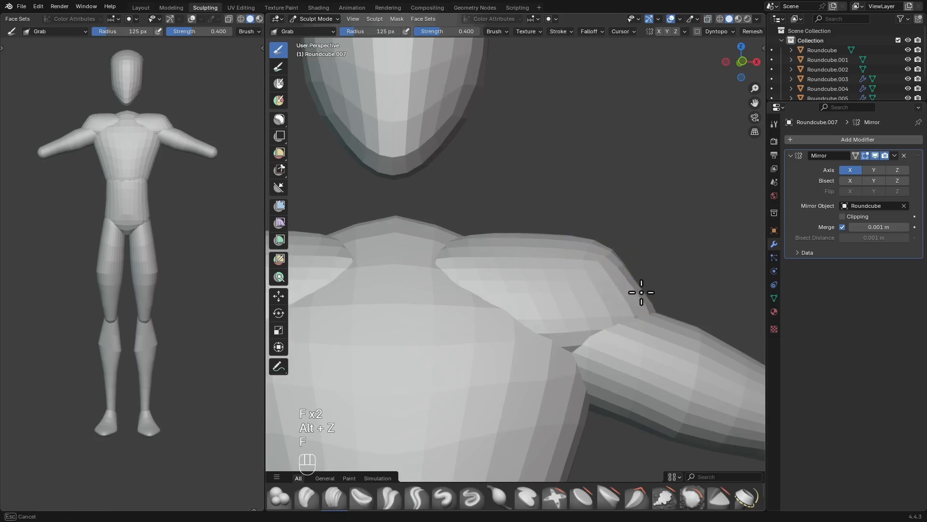
Reshape the rear side of the shoulder above the armpit with the Grab brush at 156 px
scroll(655, 272, down, 5)
mouse_move(594, 311)
middle_down()
mouse_move(550, 306)
mouse_move(563, 296)
mouse_move(552, 325)
mouse_move(584, 335)
mouse_move(621, 311)
mouse_move(575, 269)
mouse_move(583, 283)
middle_up()
key(f)
key(f)
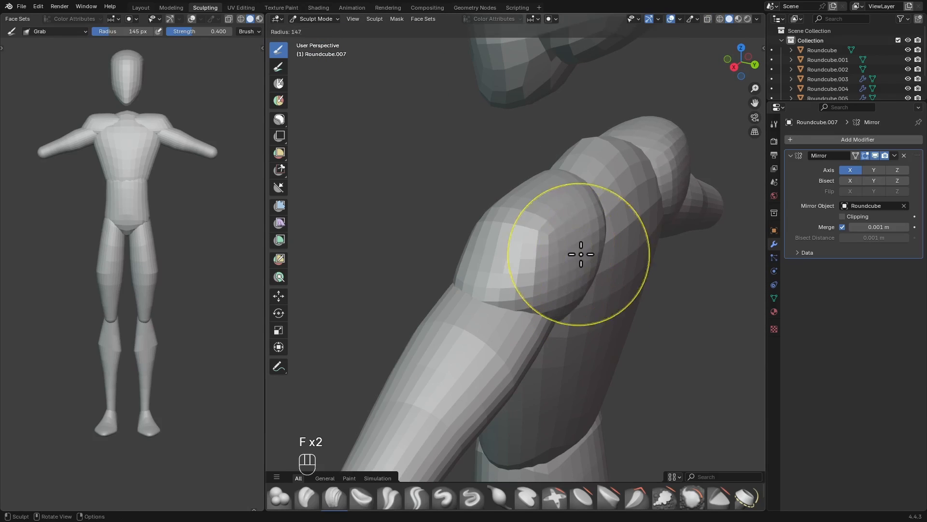
click(582, 260)
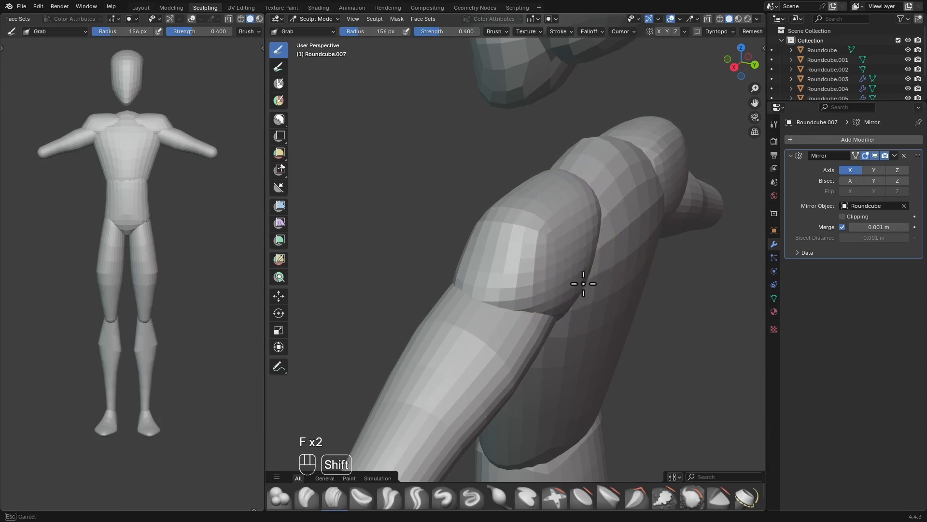
key(f)
Extend the shoulder's back down and around the armpit with the Grab brush at 212 and 226 px
mouse_move(589, 293)
alt+mouse_down()
mouse_move(536, 273)
mouse_move(565, 323)
alt+mouse_up()
key(f)
click(528, 270)
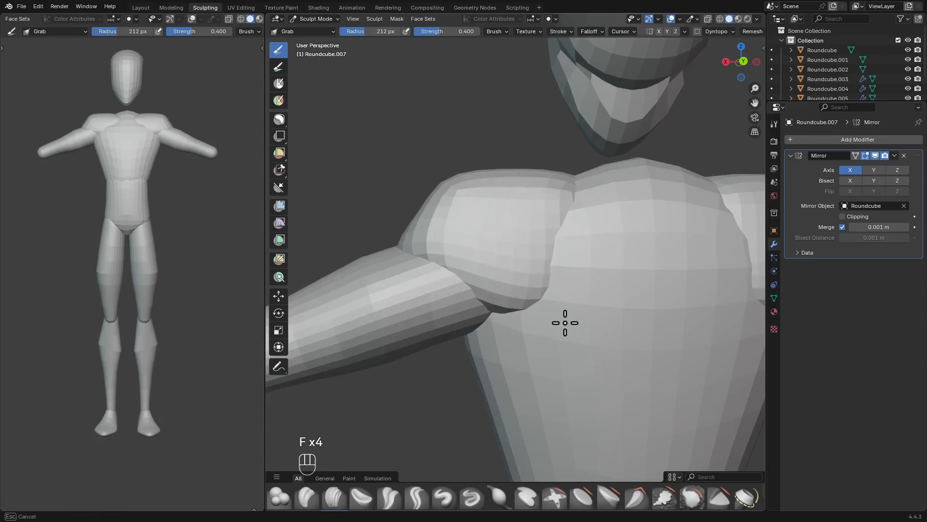
key(f)
click(546, 284)
key(f)
click(562, 270)
mouse_move(573, 273)
alt+mouse_down()
mouse_move(571, 290)
mouse_move(625, 323)
alt+mouse_up()
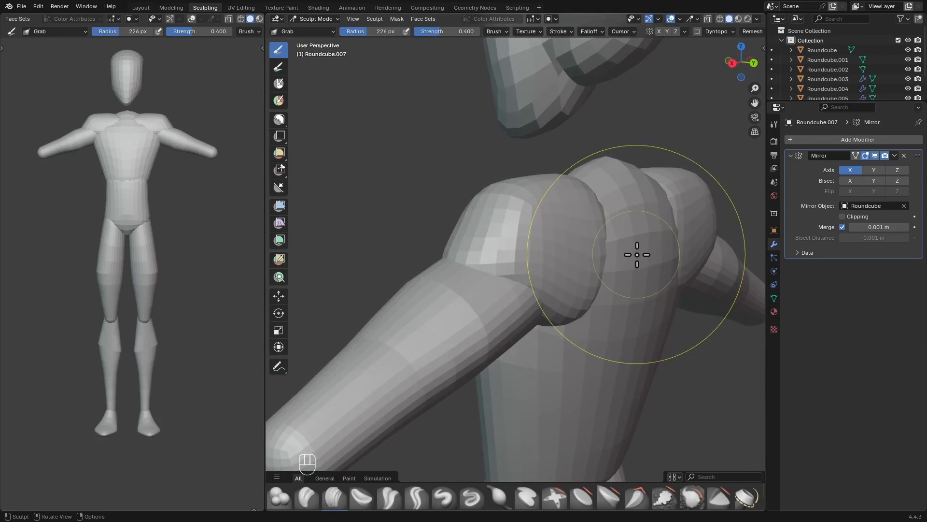
Switch sculpting to the torso and back to the shoulder, and pull the shoulder's back edge toward the spine with Grab at 199 px
key(alt+q)
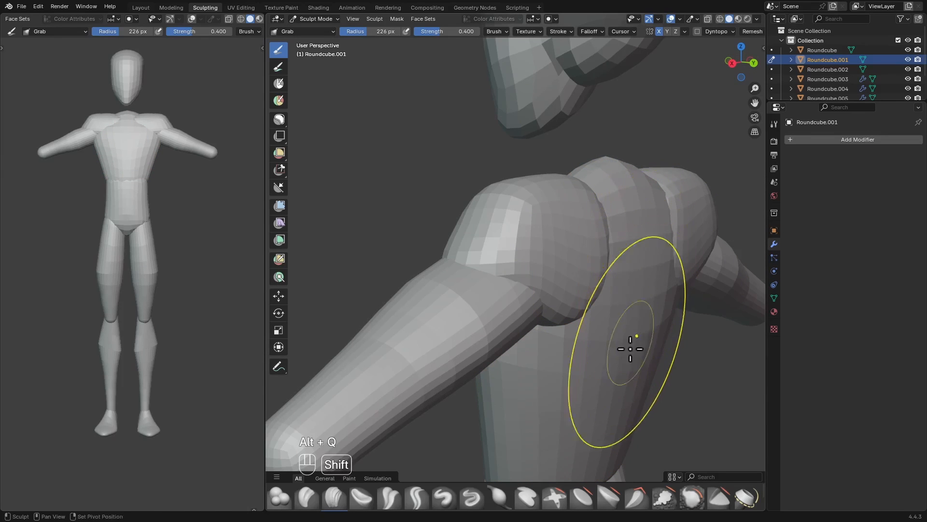
key(alt+q)
key(f)
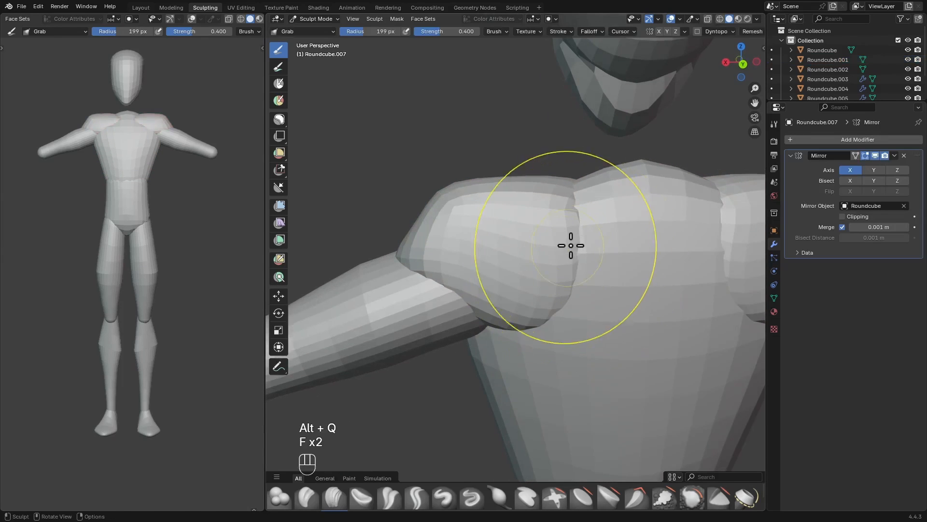
key(f)
Refine the shoulder's top and outer contour from behind with the Grab brush at about 148 px, and return to Object Mode
key(f)
click(491, 187)
key(f)
click(527, 180)
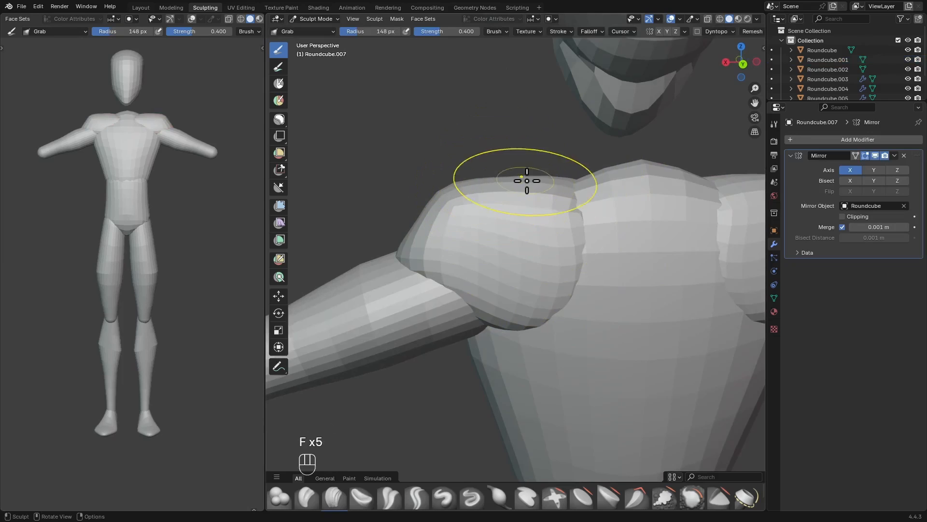
key(f)
click(428, 197)
scroll(429, 217, down, 5)
alt+middle_drag(428, 242, 629, 278)
scroll(629, 278, up, 4)
alt+middle_drag(553, 201, 629, 271)
scroll(621, 332, down, 4)
scroll(629, 271, down, 5)
key(ctrl+Tab)
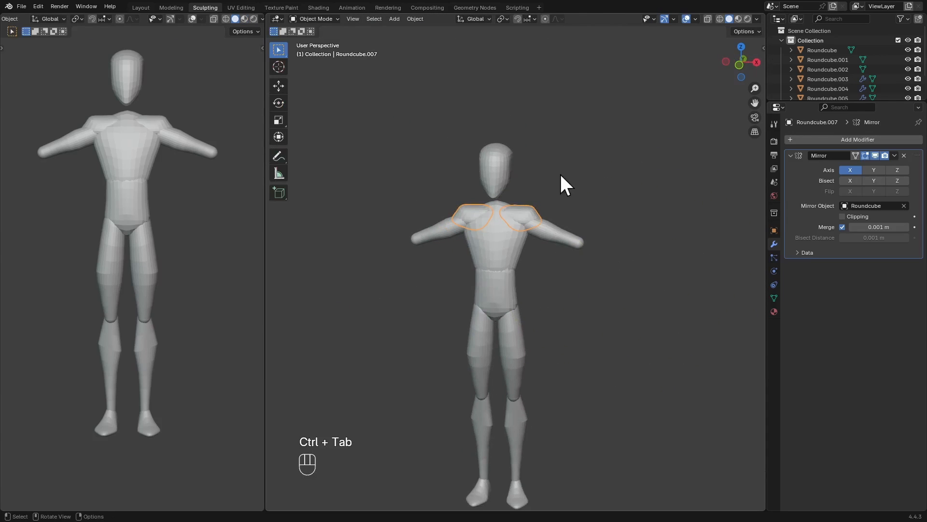
Add a capsule-shaped round cube with radius 0.50 and Z size 3.00 for the forearm
key(q)
click(553, 152)
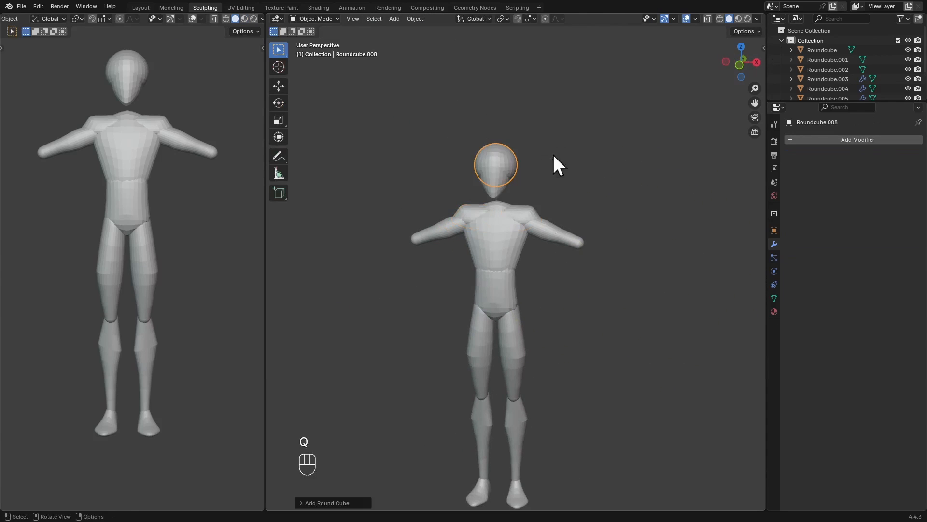
click(338, 502)
click(340, 324)
click(334, 351)
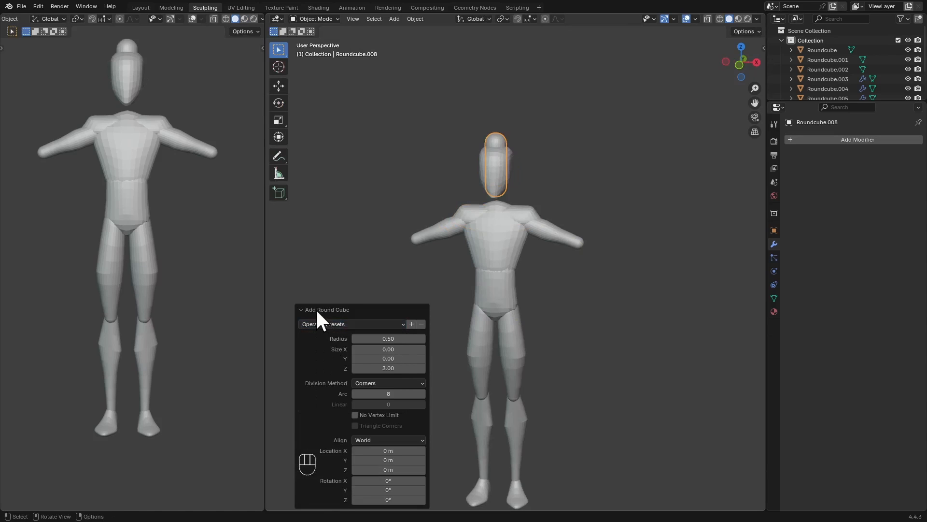
click(318, 311)
Move the capsule to the elbow in front view and rotate it to continue the upper arm's direction
key(KP_1)
key(g)
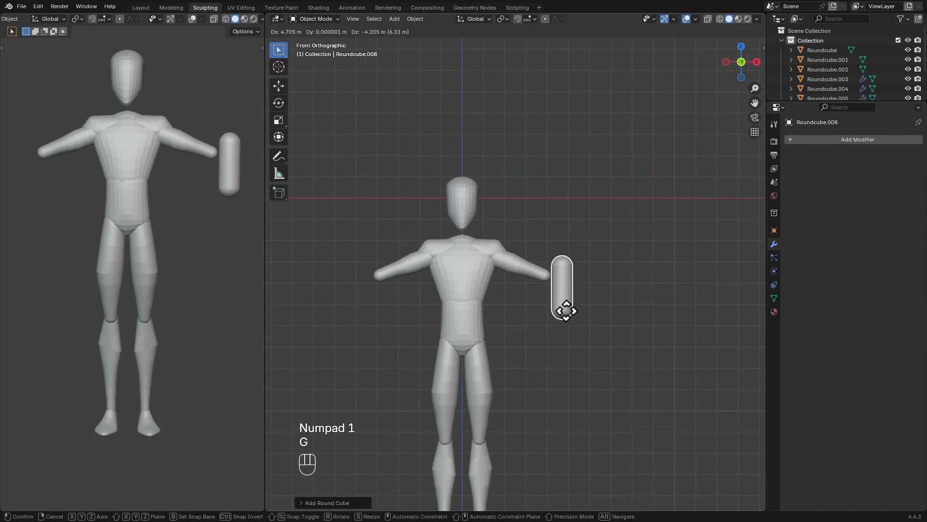
click(564, 315)
alt+shift+middle_drag(564, 335, 593, 252)
alt+shift+middle_drag(593, 251, 590, 264)
key(r)
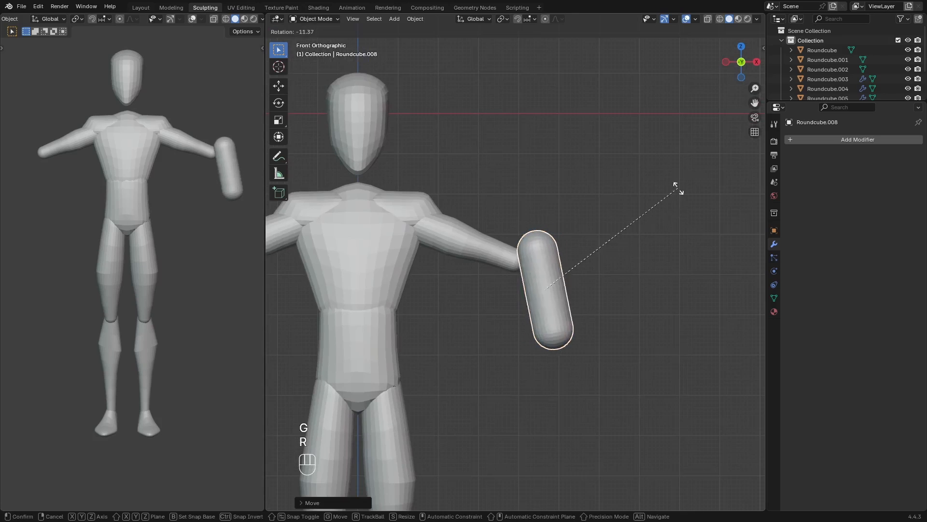
click(538, 159)
key(g)
click(575, 157)
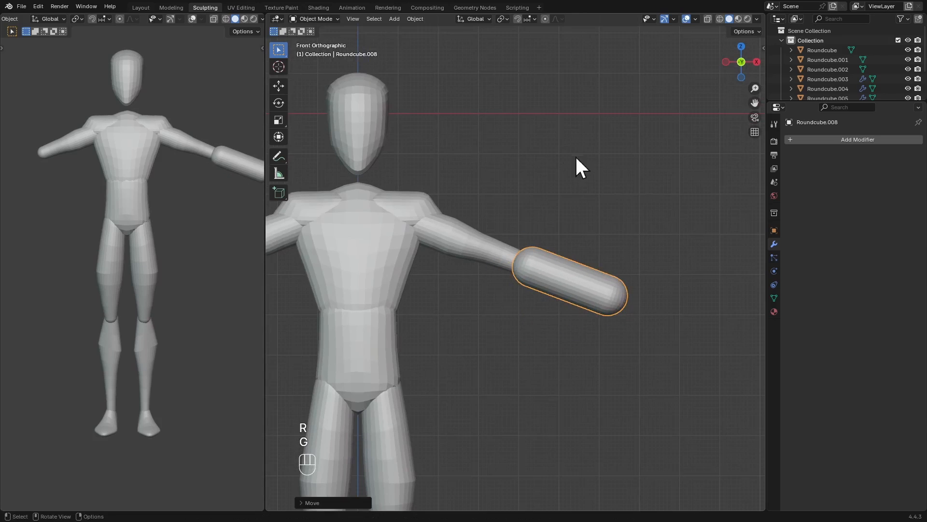
key(r)
In Edit Mode with X-ray on, select the vertices of the forearm's wrist end and scale them down to taper it
drag(575, 233, 680, 368)
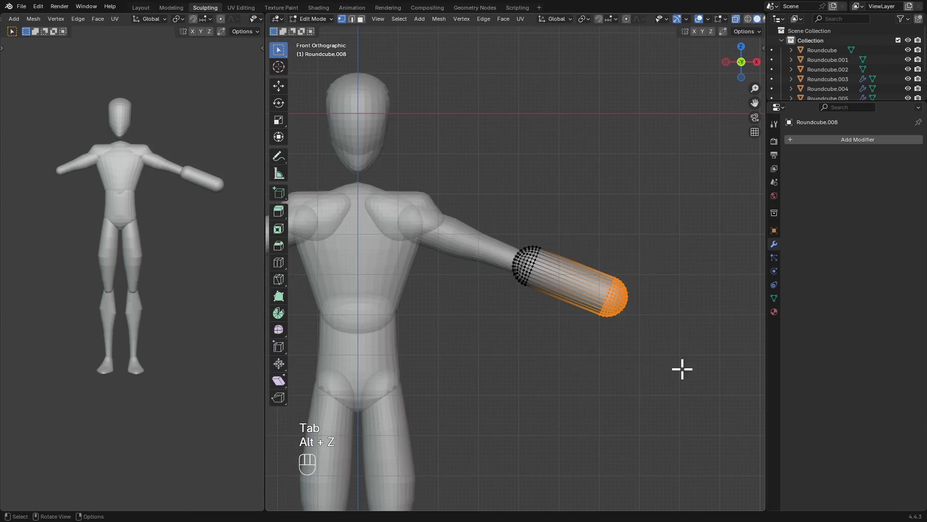
alt+shift+middle_drag(631, 324, 563, 244)
drag(556, 240, 580, 281)
key(s)
click(581, 192)
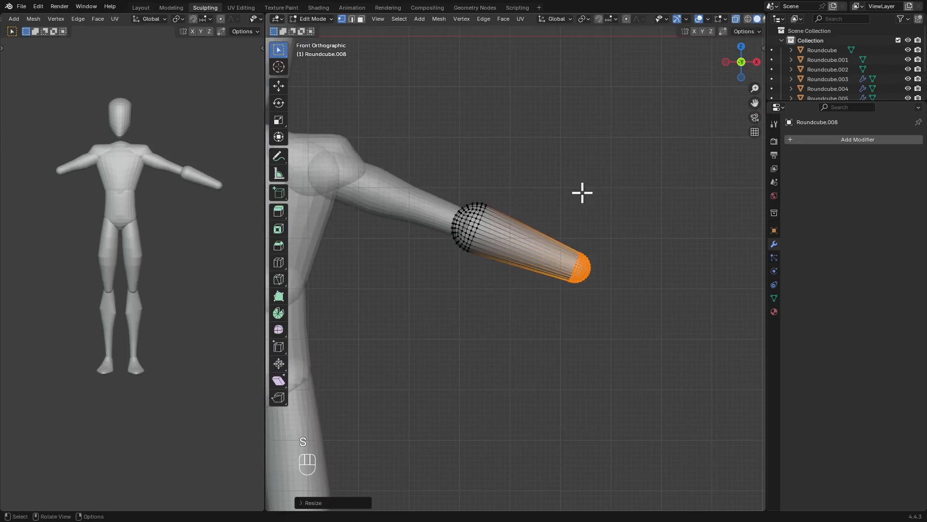
Move the forearm's wrist end outward to lengthen the forearm, and rescale the selected end
key(g)
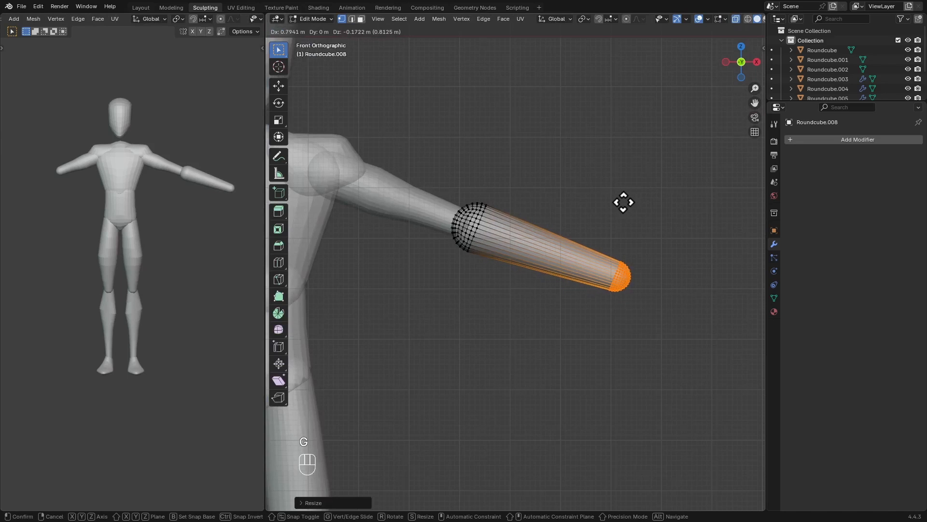
click(643, 209)
key(alt+z)
scroll(637, 220, down, 2)
key(g)
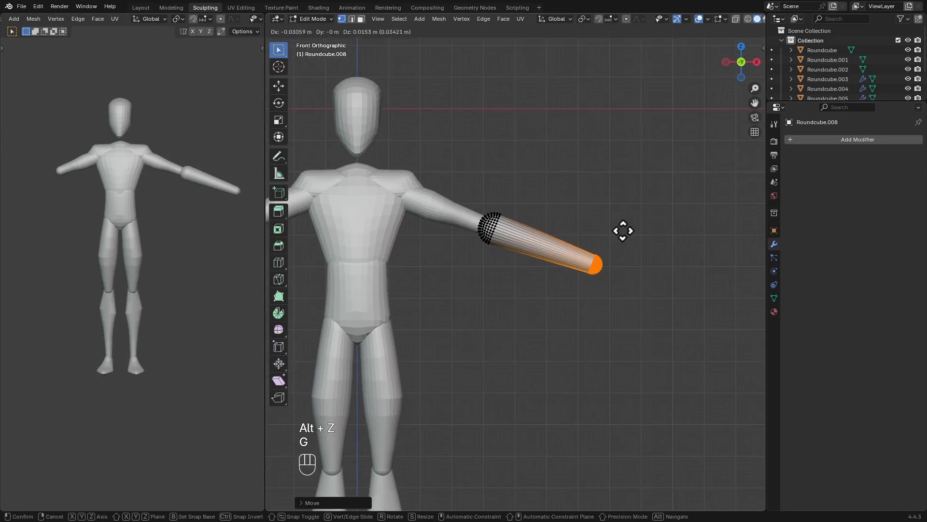
click(623, 231)
key(s)
click(615, 224)
key(alt+z)
key(alt+z)
Select the whole forearm mesh, rotate it about the Z axis, and move it along Y to meet the elbow
alt+middle_drag(614, 226, 577, 245)
key(a)
middle_drag(572, 286, 578, 296)
shift+middle_drag(598, 270, 595, 251)
middle_drag(601, 247, 596, 246)
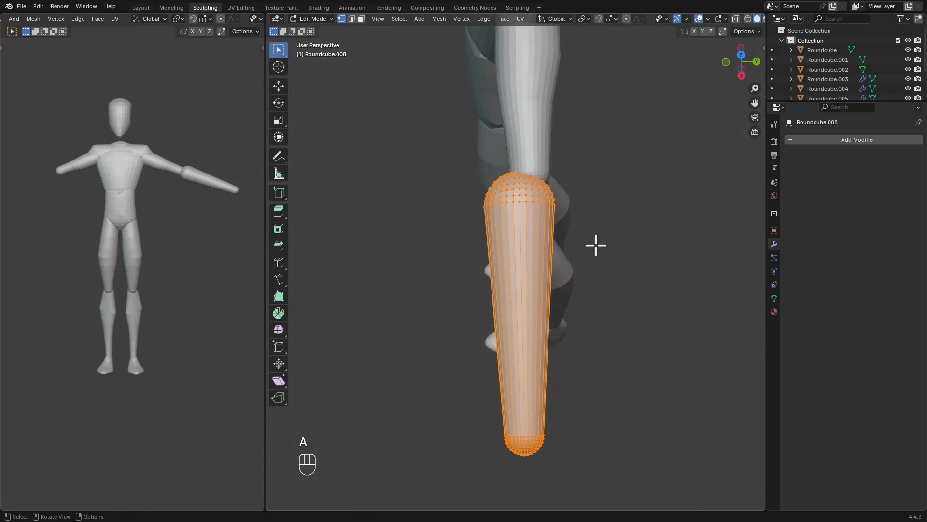
key(r)
key(z)
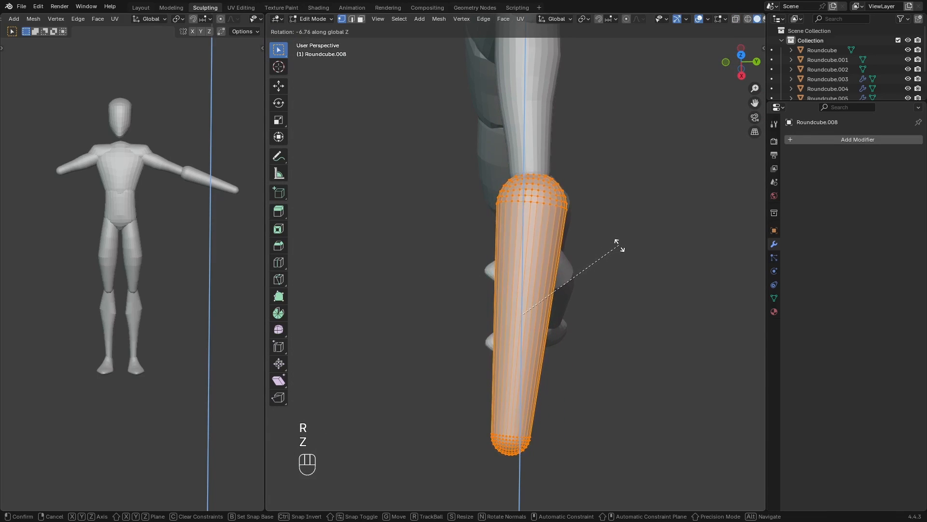
click(619, 245)
key(g)
key(y)
click(613, 252)
Fine-tune the forearm's alignment with the upper arm by rotating it slightly about Z and shifting it along Y
alt+middle_drag(613, 253, 497, 174)
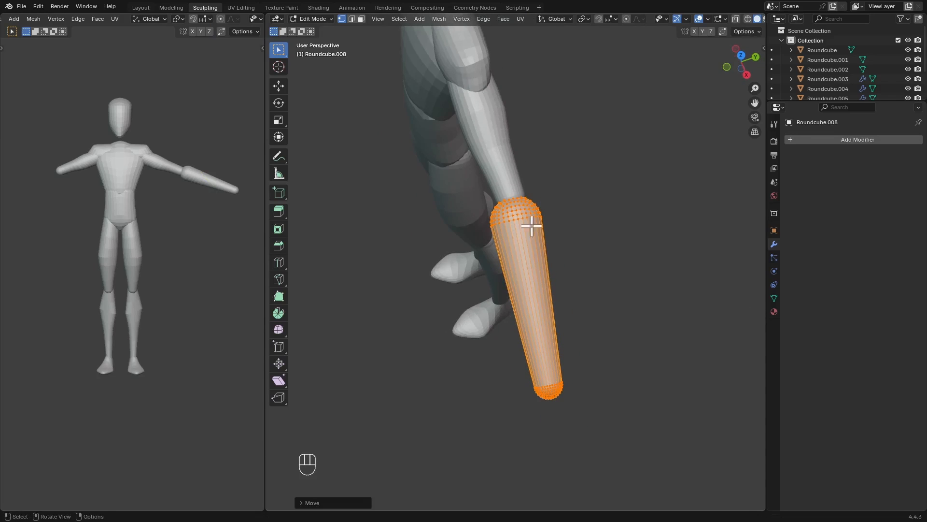
middle_drag(530, 267, 563, 263)
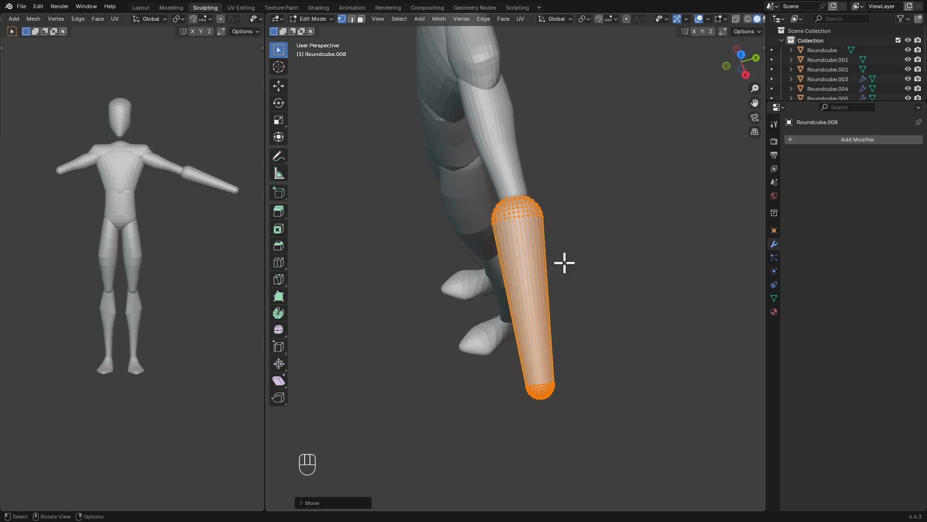
key(r)
key(z)
click(604, 251)
key(g)
key(y)
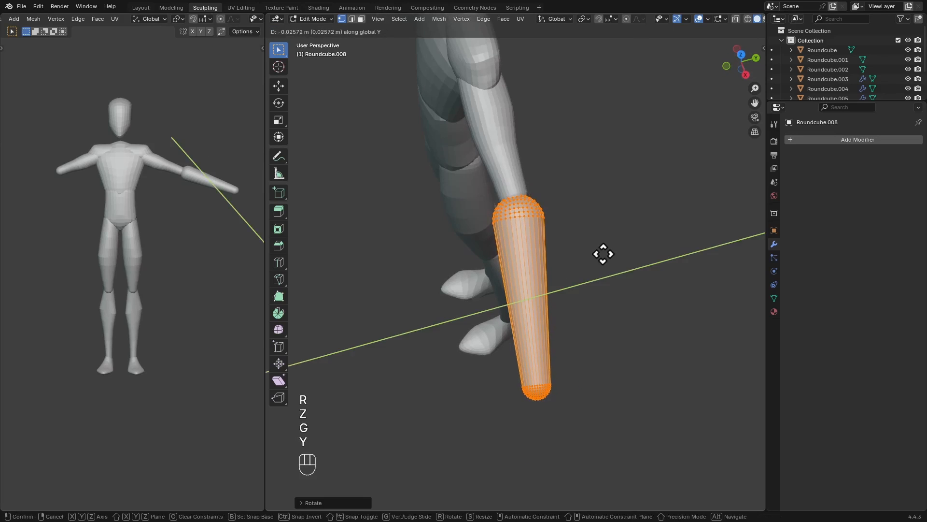
click(593, 259)
Add 6 evenly spaced loop cuts along the forearm without sliding them
middle_drag(593, 259, 572, 219)
key(ctrl+r)
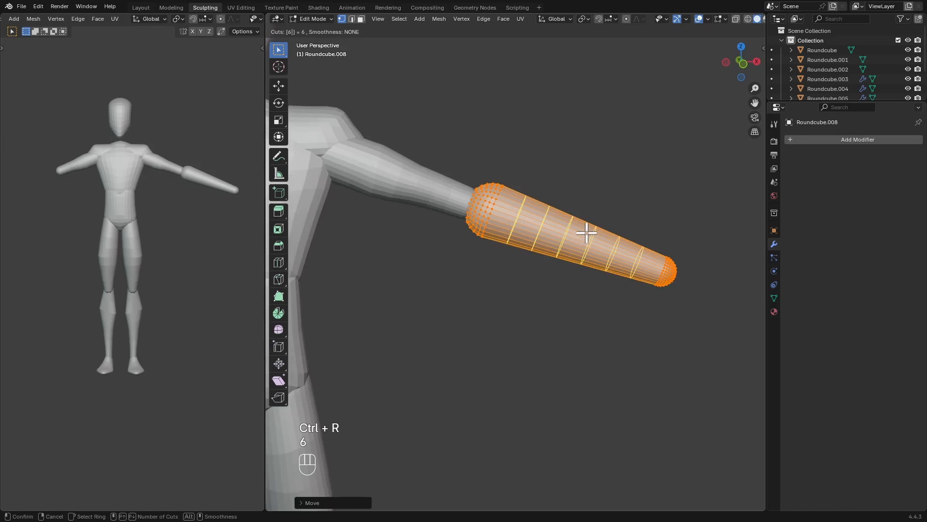
click(586, 233)
key(Escape)
scroll(586, 232, down, 2)
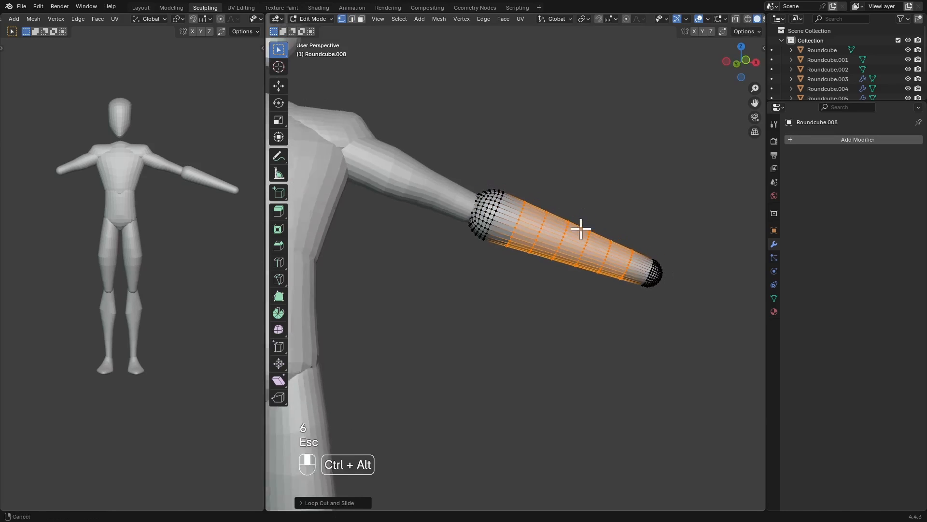
scroll(563, 246, down, 2)
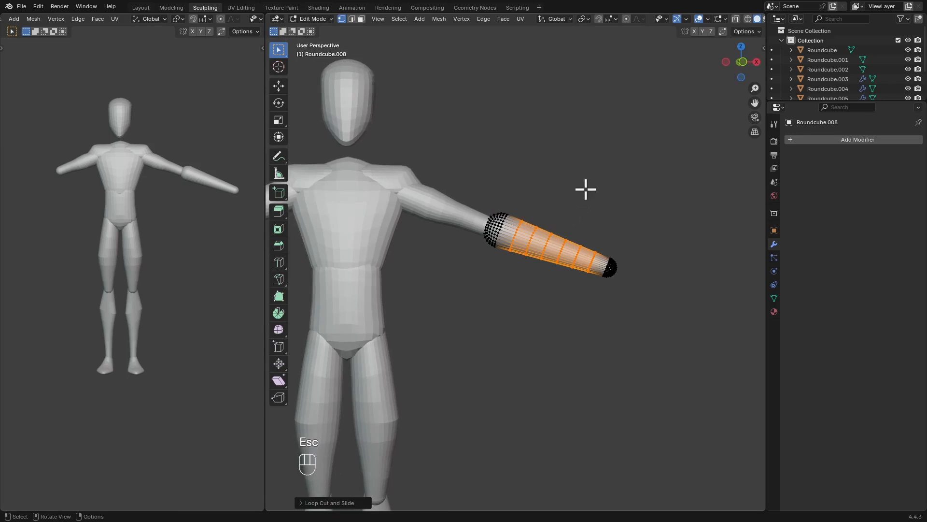
In Sculpt Mode, fit the forearm's elbow end to the upper arm with the Grab brush at about 164 to 187 px
key(ctrl+Tab)
mouse_move(551, 263)
shift+middle_down()
mouse_move(581, 249)
mouse_move(566, 201)
mouse_move(559, 233)
mouse_move(531, 254)
mouse_move(509, 231)
shift+middle_up()
key(alt+z)
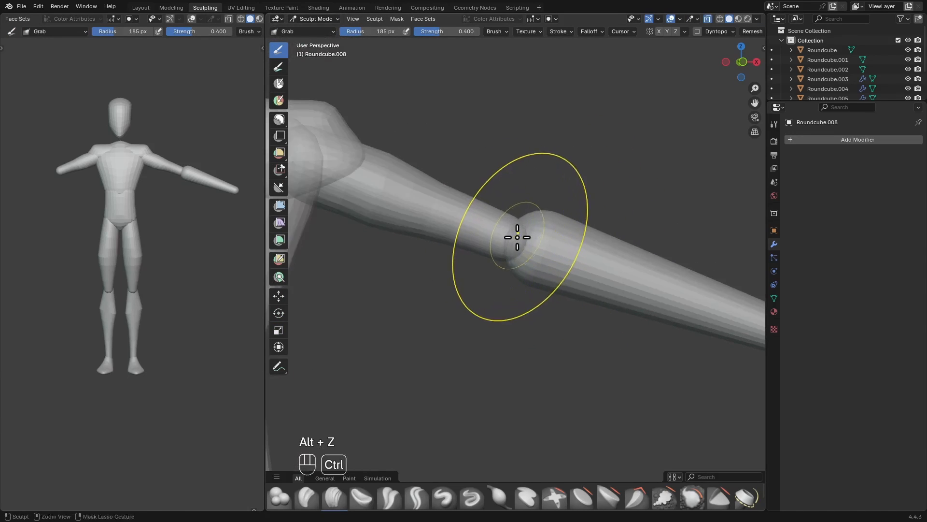
key(g)
key(f)
key(alt+z)
key(f)
key(alt+z)
key(f)
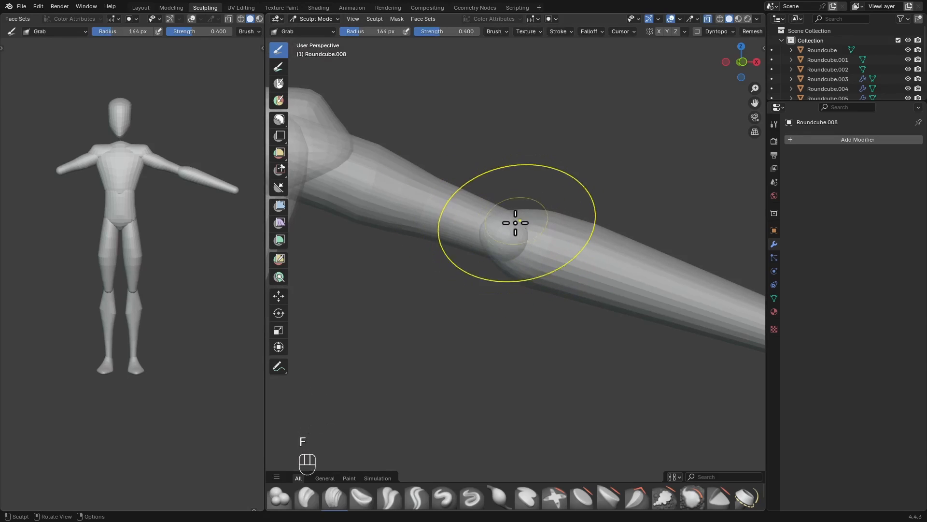
key(alt+z)
key(f)
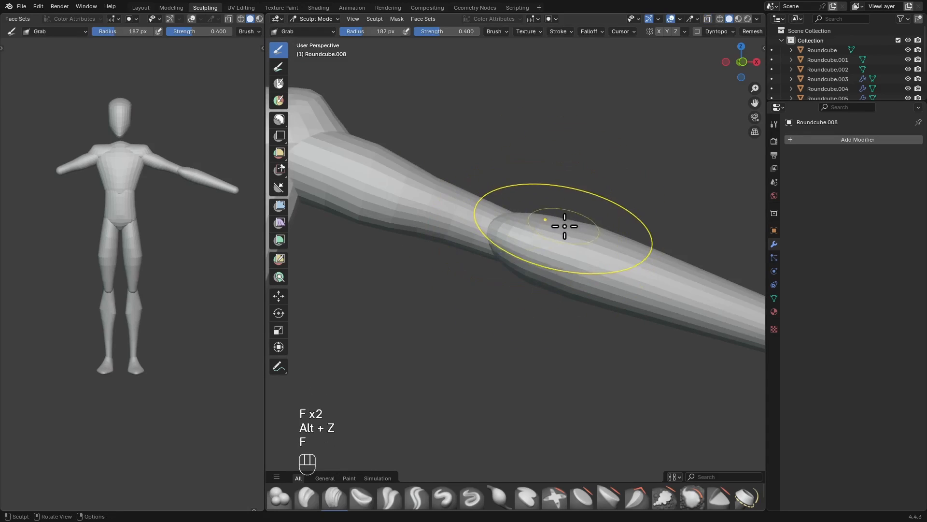
Shape the forearm's upper and lower contours below the elbow from the front with the Grab brush at about 235 px
shift+middle_drag(638, 252, 555, 243)
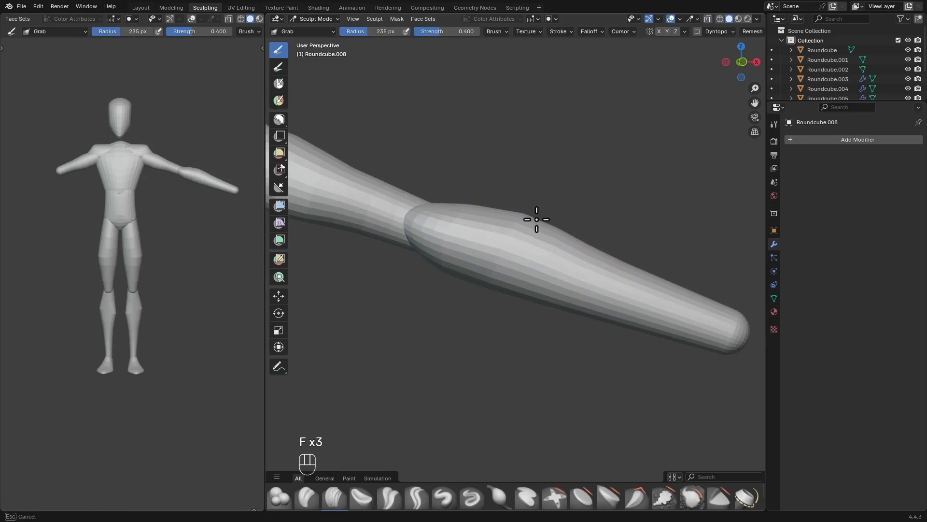
key(f)
alt+shift+drag(654, 287, 538, 280)
key(f)
key(f)
key(f)
key(f)
alt+shift+drag(542, 201, 536, 227)
Narrow the forearm's elbow end as seen from the wrist side with the Grab brush at about 190 to 242 px
key(f)
click(505, 214)
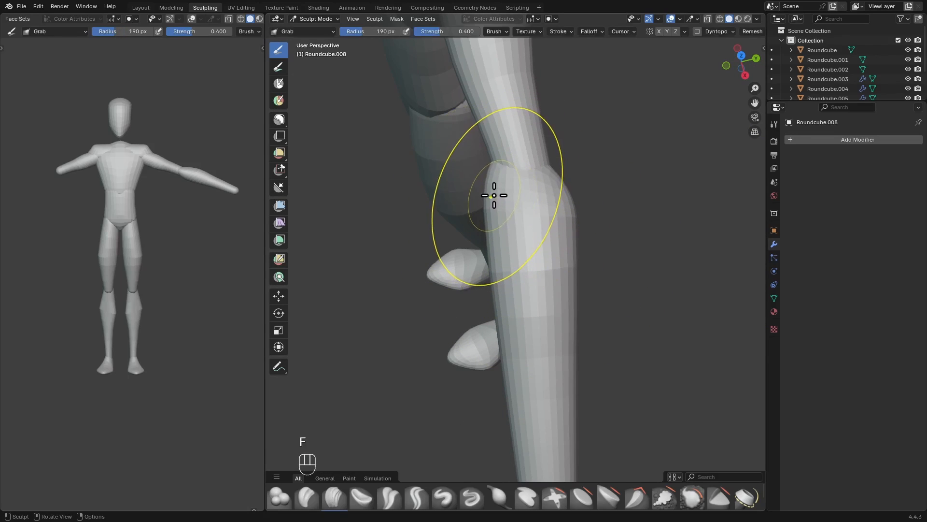
key(f)
click(492, 193)
click(490, 187)
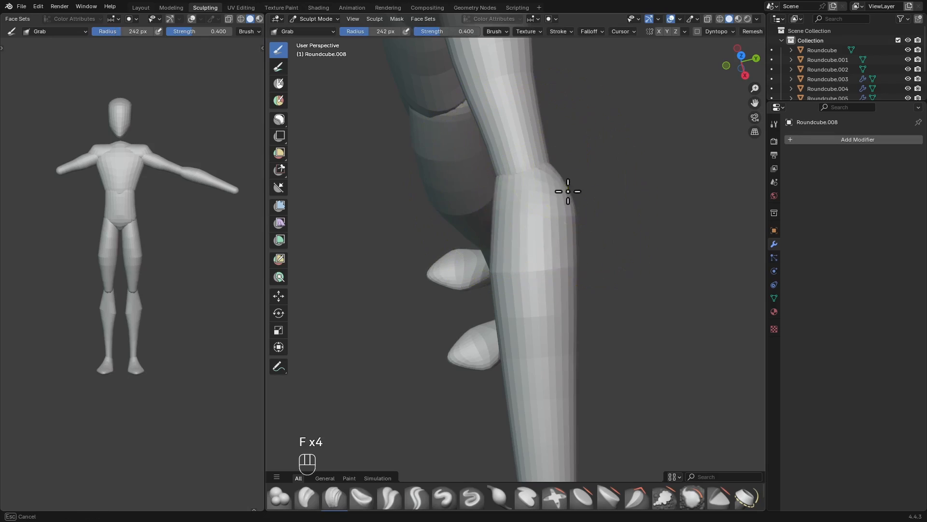
key(f)
click(561, 255)
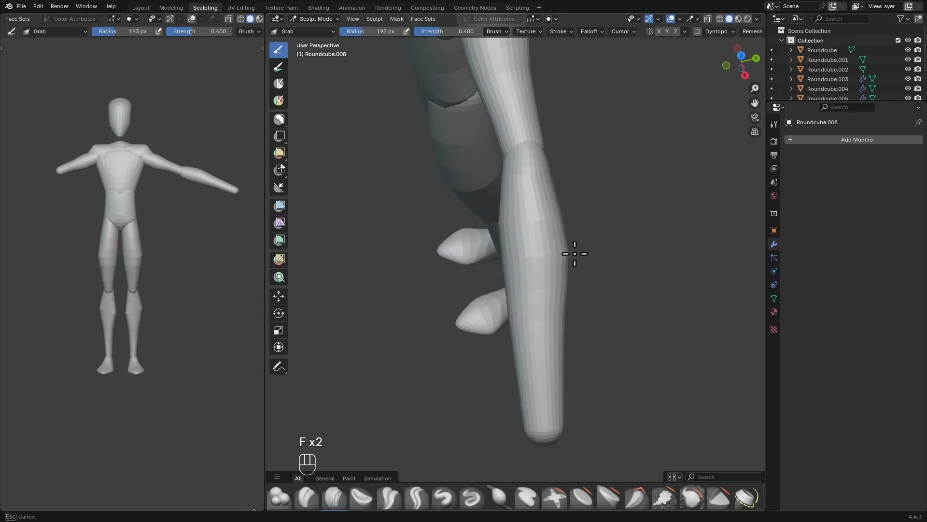
Shape the sides of the forearm's muscle bulge with the Grab brush at about 169 px
key(f)
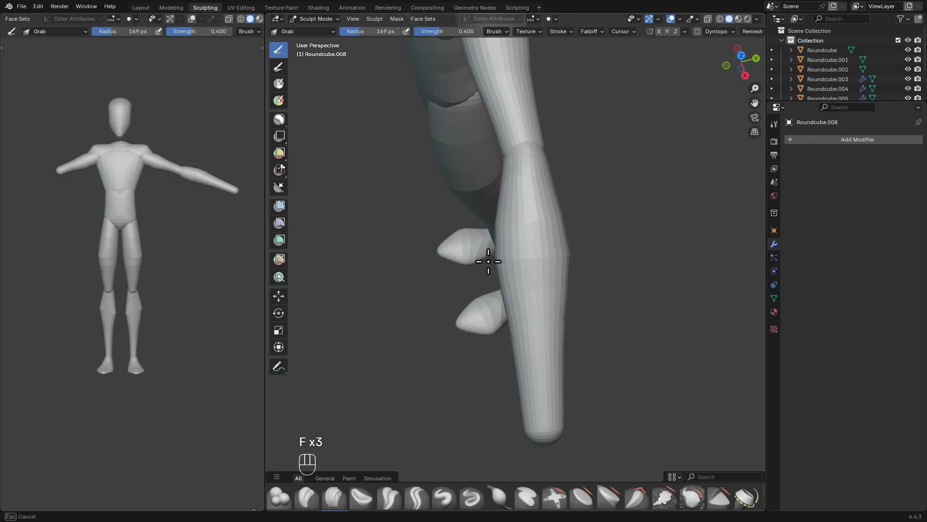
click(540, 288)
key(f)
click(566, 313)
key(f)
click(570, 314)
key(f)
click(575, 313)
Slim the lower forearm toward the wrist with the Grab brush at about 169 to 211 px
key(f)
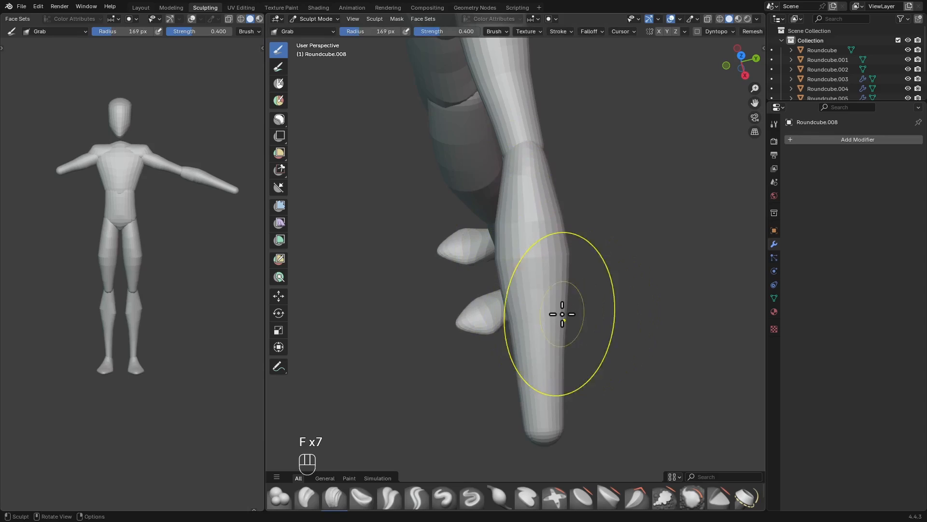
drag(575, 310, 533, 332)
key(f)
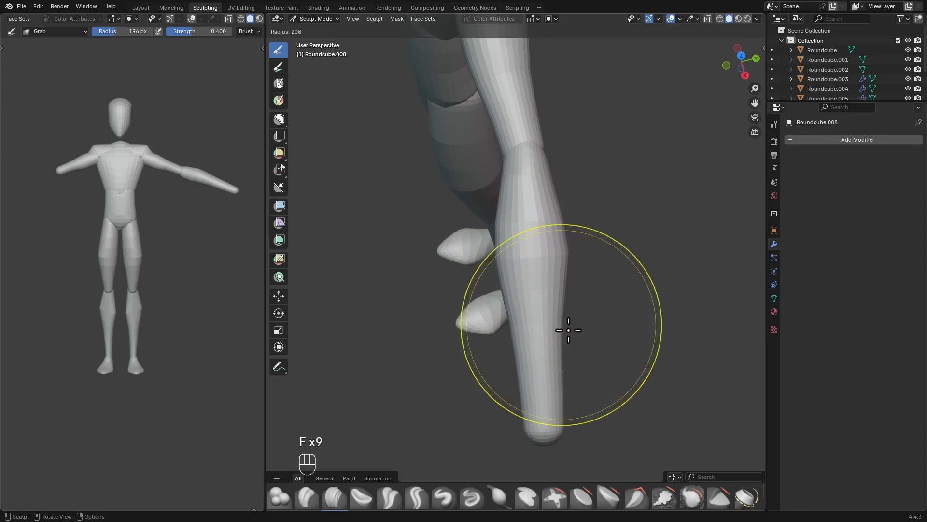
drag(559, 384, 554, 379)
key(f)
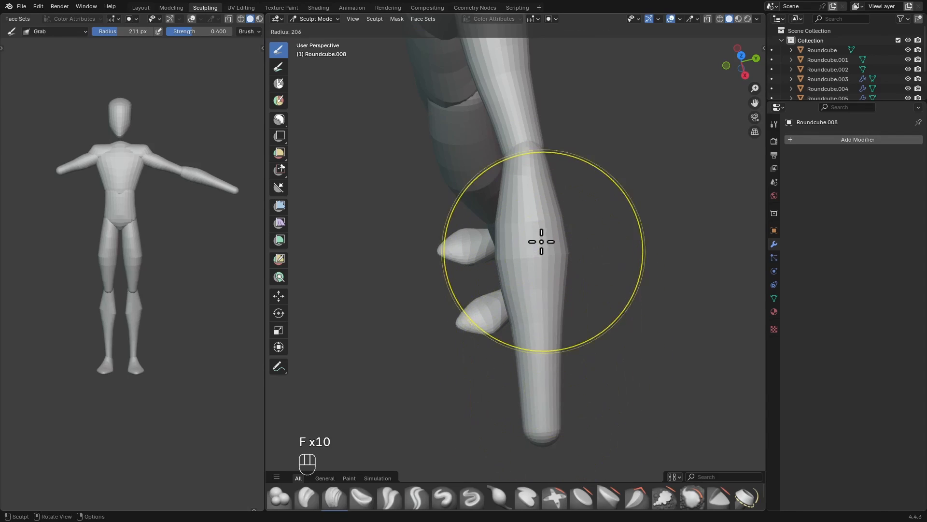
click(551, 244)
Refine the forearm's silhouette from several angles with the Grab brush, reducing its radius to about 138 px
mouse_move(522, 355)
alt+middle_down()
mouse_move(556, 323)
mouse_move(618, 298)
mouse_move(547, 307)
mouse_move(556, 322)
mouse_move(581, 229)
mouse_move(563, 237)
mouse_move(593, 229)
alt+middle_up()
key(f)
click(547, 321)
key(f)
click(576, 225)
key(f)
key(f)
click(537, 238)
mouse_move(531, 224)
alt+middle_down()
mouse_move(538, 306)
mouse_move(621, 275)
mouse_move(560, 314)
alt+middle_up()
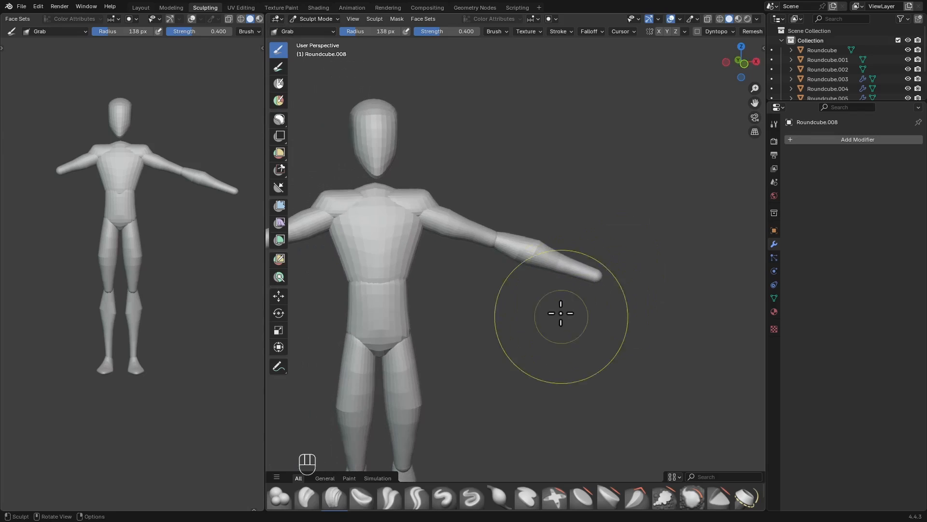
Switch sculpting to the upper arm and blend its elbow end into the forearm with the Grab brush at about 119 px
mouse_move(494, 231)
alt+shift+middle_down()
mouse_move(505, 269)
mouse_move(486, 263)
mouse_move(505, 292)
mouse_move(515, 284)
mouse_move(522, 302)
mouse_move(502, 290)
alt+shift+middle_up()
key(alt+q)
key(f)
click(507, 292)
key(f)
key(f)
key(f)
click(523, 245)
mouse_move(524, 244)
mouse_down()
mouse_move(499, 263)
mouse_move(527, 246)
mouse_up()
alt+middle_drag(518, 266, 569, 217)
key(f)
drag(514, 292, 518, 294)
key(f)
key(f)
click(517, 296)
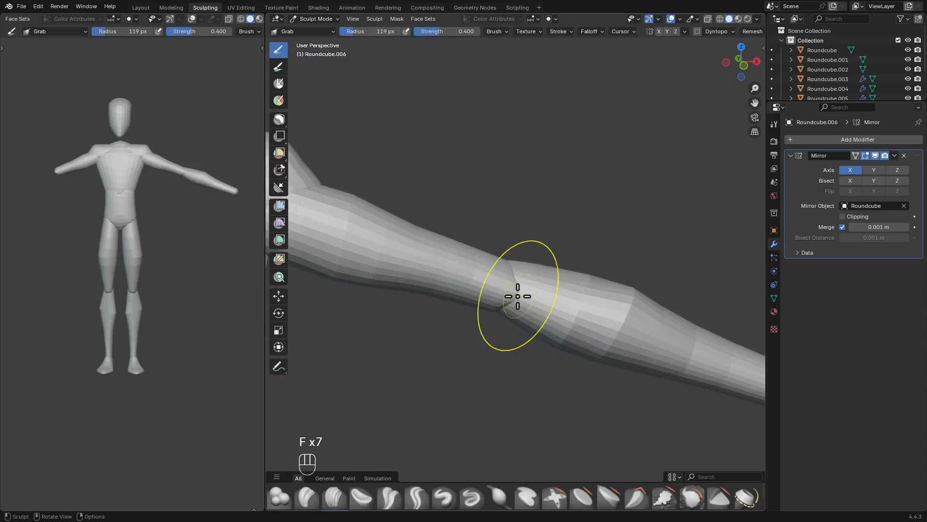
In Object Mode, select the forearm and add an X-axis Mirror modifier with the head as mirror object
mouse_move(511, 305)
alt+middle_down()
mouse_move(571, 357)
mouse_move(546, 341)
mouse_move(515, 296)
mouse_move(591, 319)
mouse_move(615, 294)
alt+middle_up()
scroll(595, 319, down, 1)
scroll(615, 294, down, 1)
key(ctrl+Tab)
click(561, 249)
key(q)
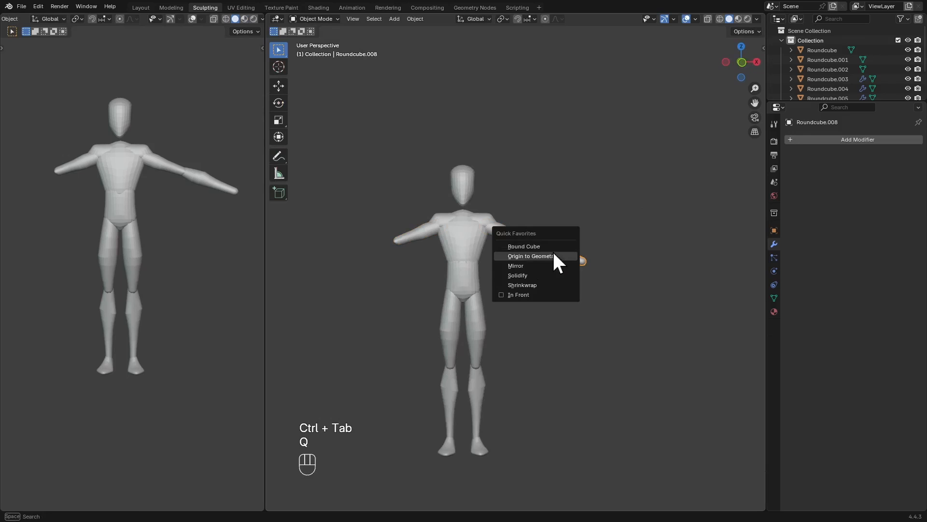
click(525, 266)
alt+shift+middle_drag(582, 265, 610, 263)
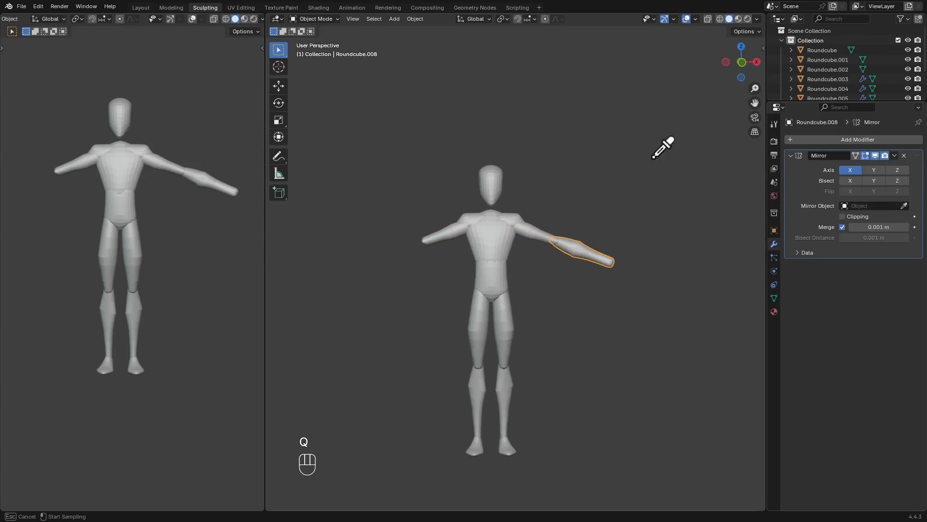
click(494, 180)
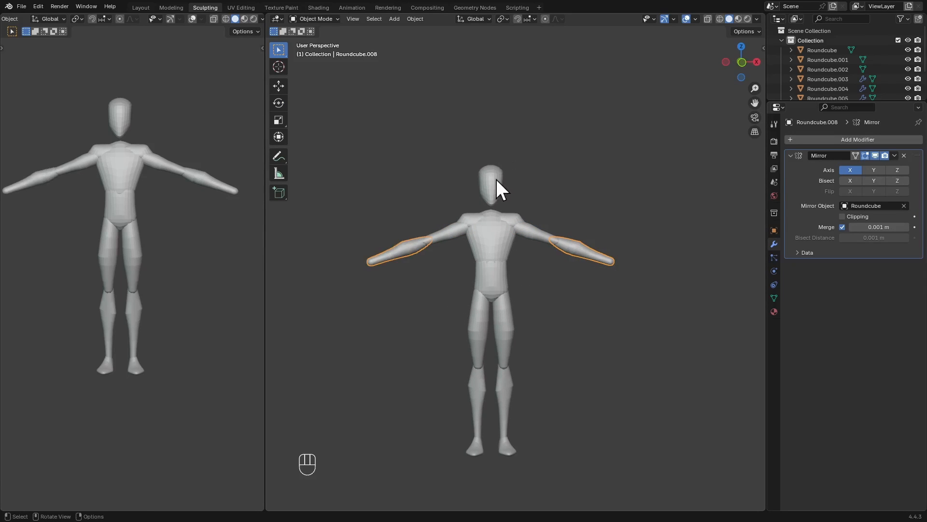
click(632, 231)
Add a round cube using the Quadsphere preset for the hand
alt+middle_drag(635, 237, 555, 258)
alt+shift+middle_drag(530, 258, 566, 257)
ctrl+alt+middle_drag(555, 231, 529, 251)
key(q)
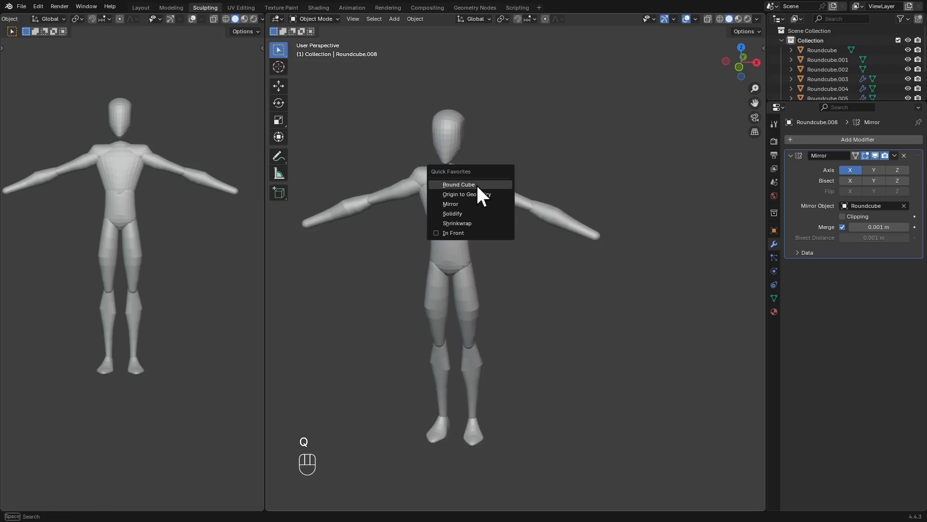
click(463, 185)
click(333, 502)
click(354, 324)
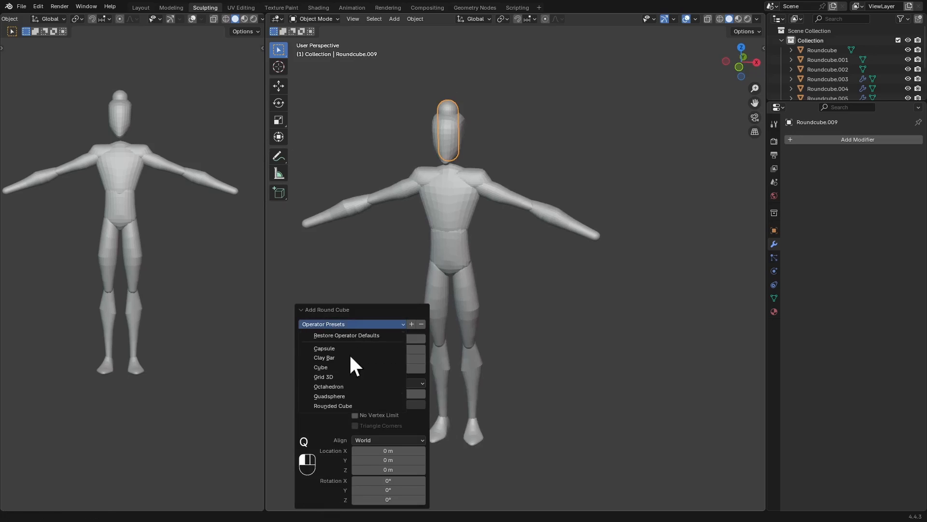
click(341, 395)
click(312, 310)
In front view, move the quadsphere to the wrist end of the forearm
key(KP_1)
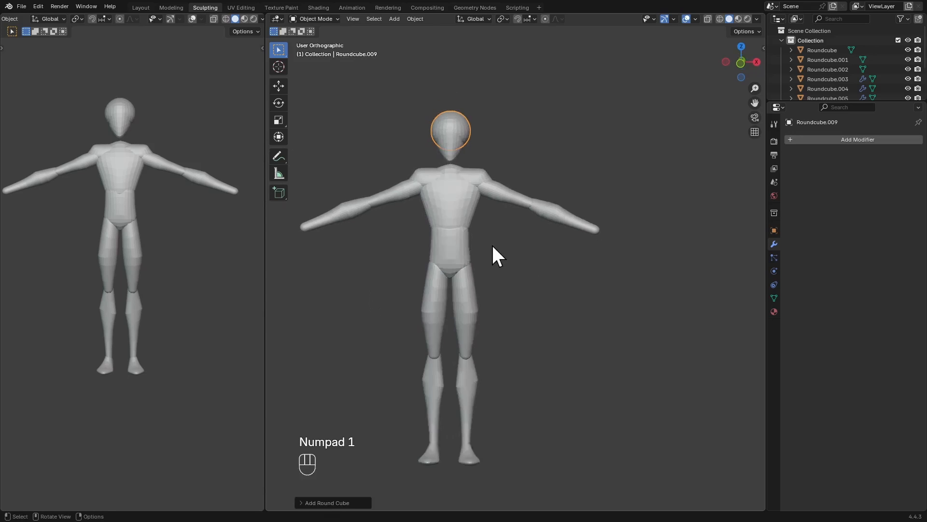
key(g)
click(572, 268)
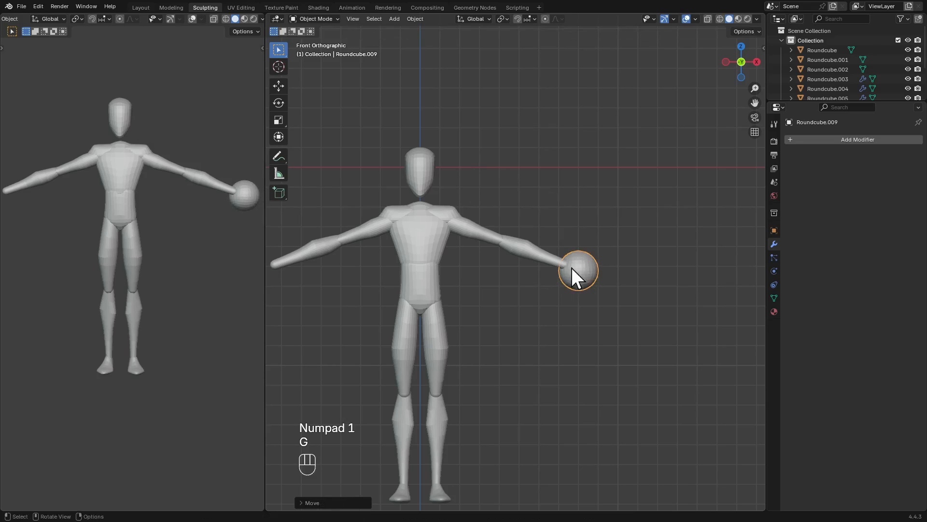
alt+shift+drag(571, 268, 512, 223)
mouse_move(512, 223)
ctrl+alt+mouse_down()
mouse_move(520, 213)
mouse_move(506, 231)
ctrl+alt+mouse_up()
key(g)
click(557, 210)
In Edit Mode with X-ray on, flatten the sphere's upper vertices along Z and move them down
key(Tab)
key(alt+z)
ctrl+alt+drag(506, 230, 455, 193)
drag(396, 167, 667, 283)
key(s)
key(z)
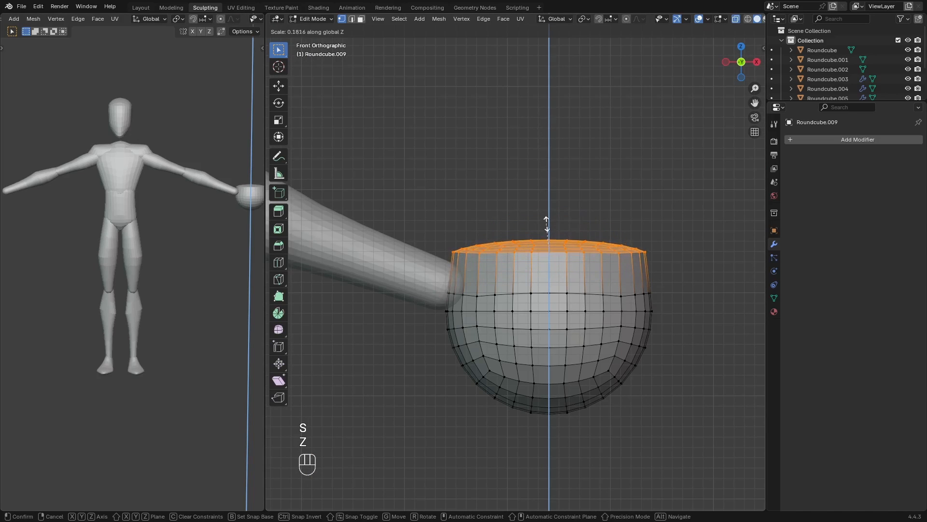
click(547, 230)
key(g)
key(z)
click(548, 254)
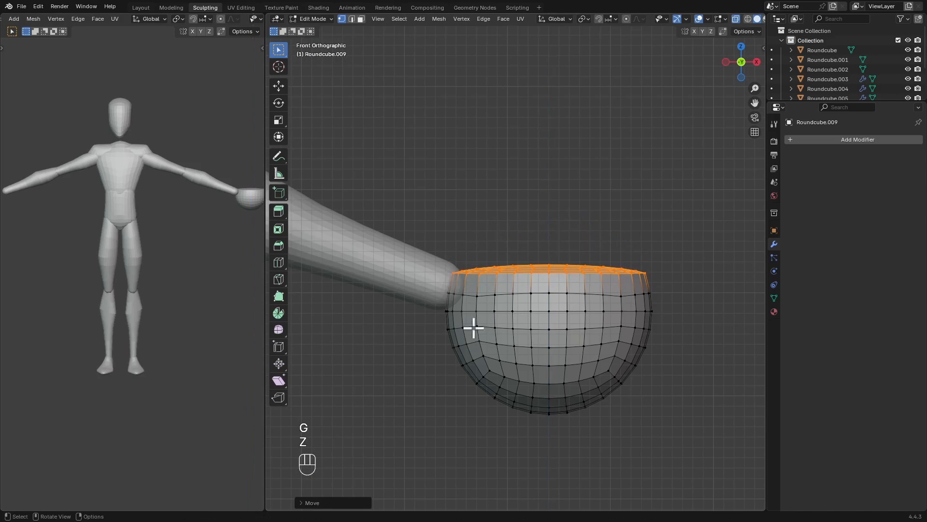
Flatten the sphere's lower vertices along Z, move them up to form a thin palm block, and select the whole mesh
drag(439, 331, 744, 485)
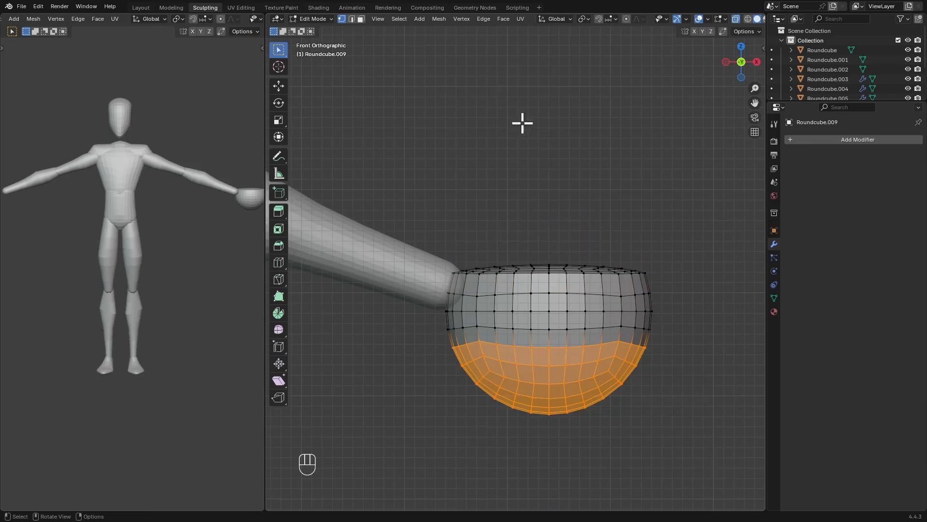
key(s)
key(z)
click(545, 346)
key(g)
key(z)
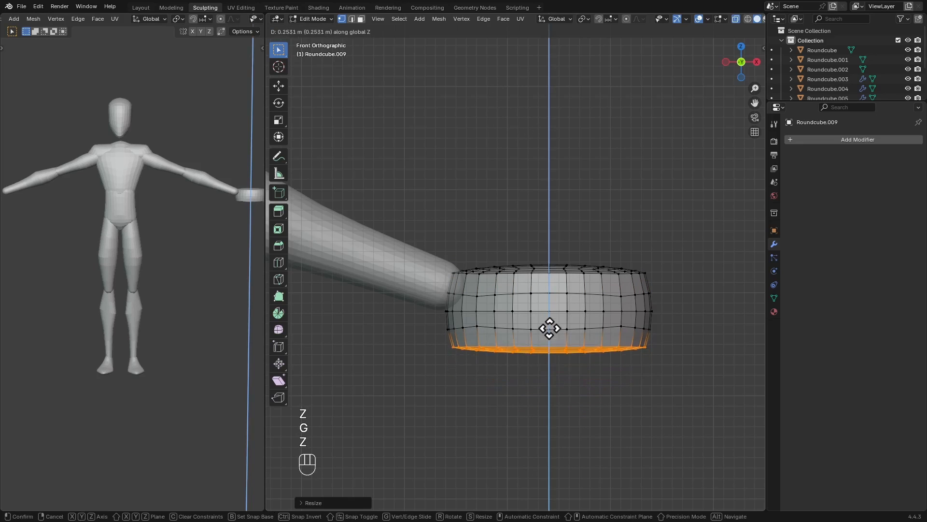
click(549, 327)
key(a)
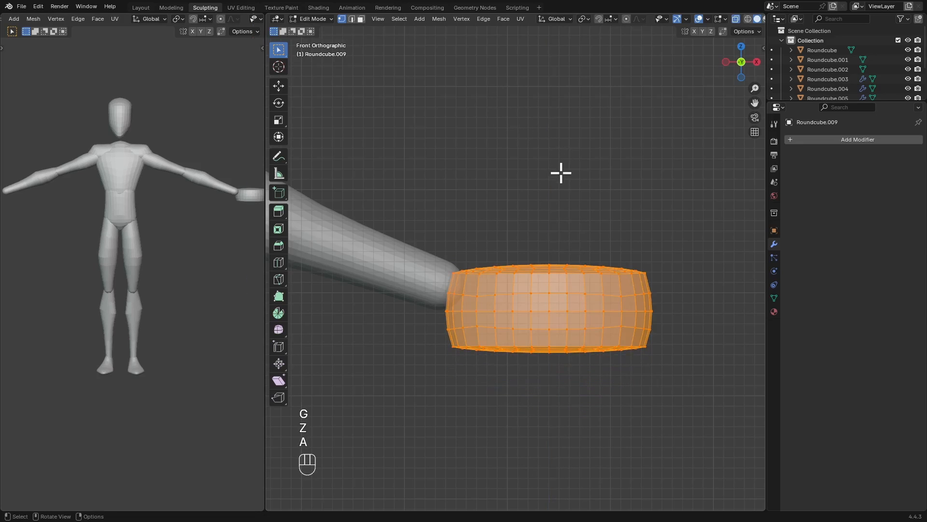
Flatten the palm block further along Z, turn off X-ray, and scale the whole mesh down to suit the wrist
key(s)
key(z)
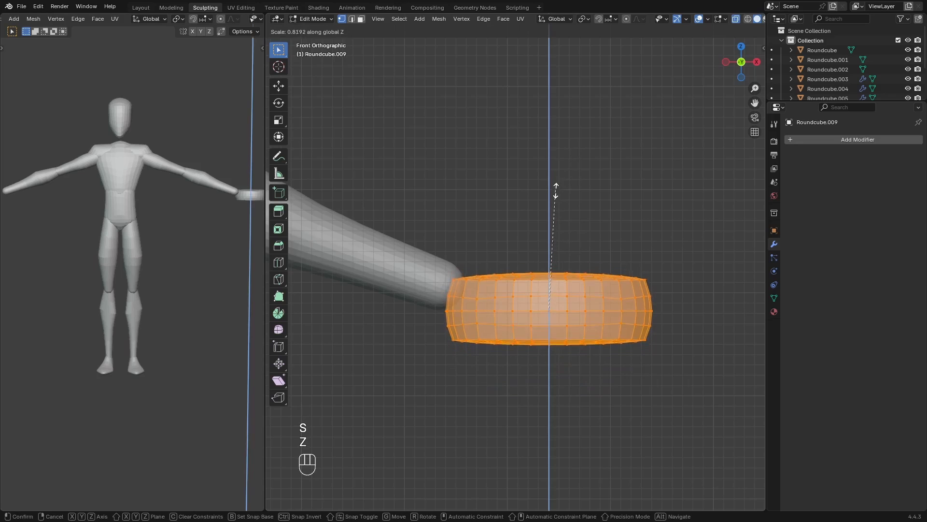
click(552, 221)
key(alt+z)
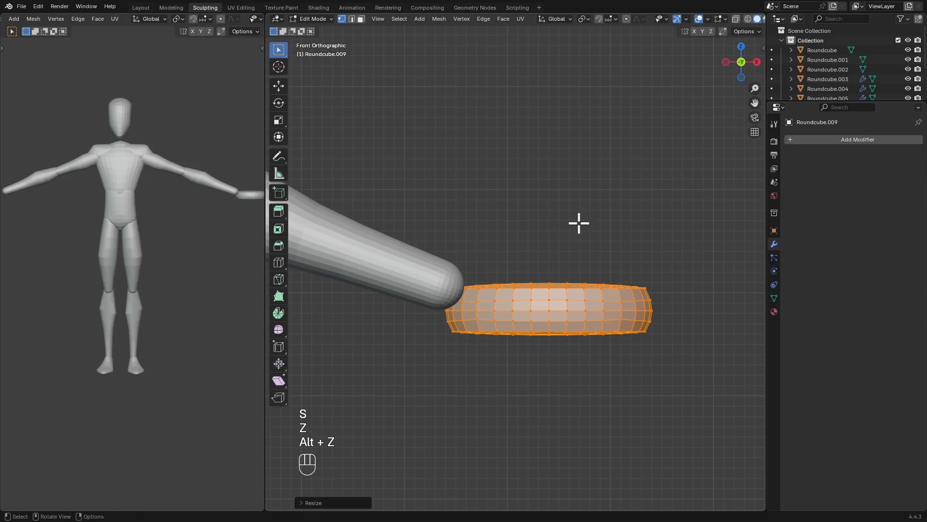
key(s)
click(628, 252)
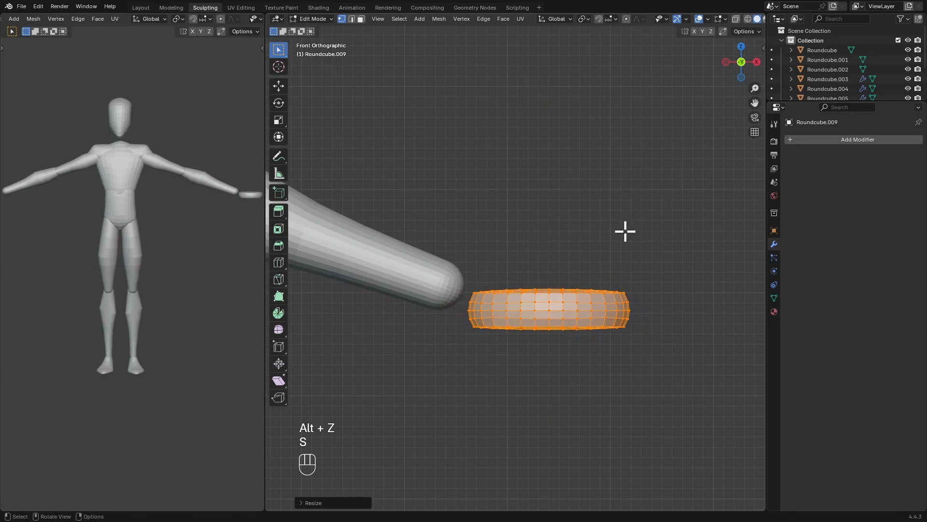
key(s)
click(628, 237)
Rotate the palm mesh to follow the forearm's downward slope and move it against the wrist
key(r)
click(670, 261)
key(g)
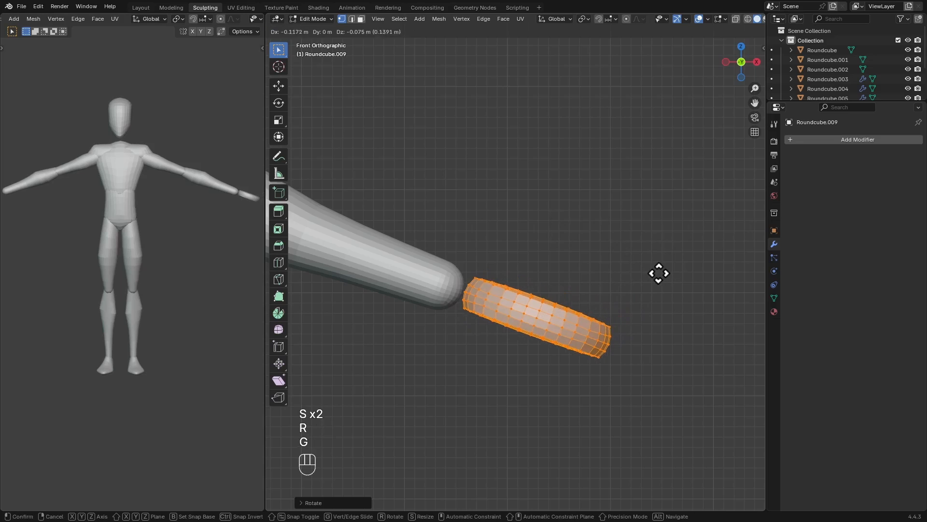
click(648, 271)
key(alt+z)
middle_drag(647, 271, 555, 324)
key(alt+z)
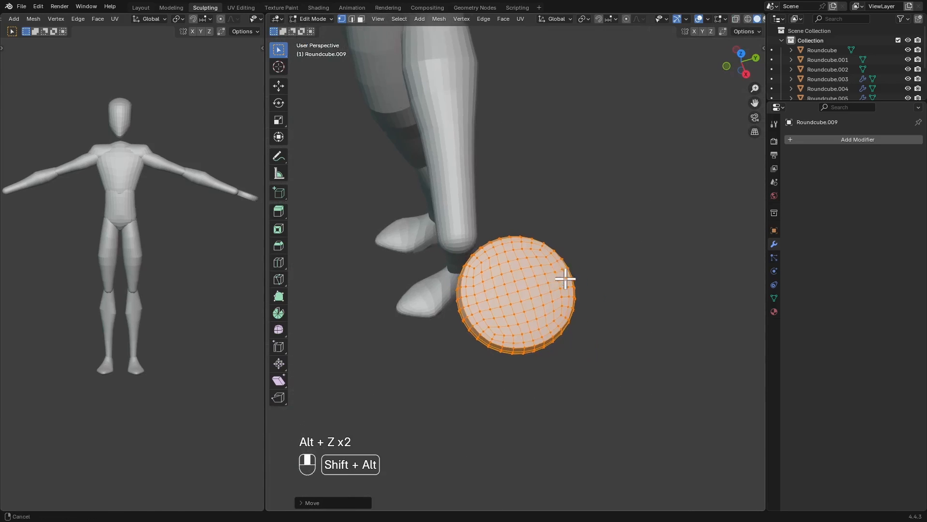
Shift the palm along Y, rotate it about Z, and move it into line with the forearm
key(g)
key(y)
click(569, 306)
key(r)
key(z)
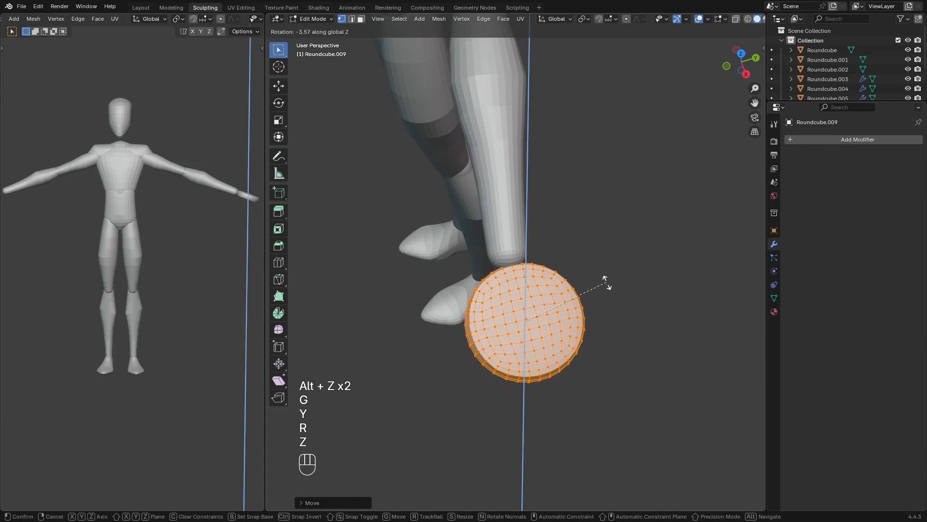
click(606, 291)
key(g)
click(579, 285)
mouse_move(524, 284)
middle_down()
mouse_move(516, 292)
mouse_move(522, 284)
middle_up()
Switch to Sculpt Mode and sketch temporary annotation strokes over the palm's finger end, erasing them again
key(ctrl+Tab)
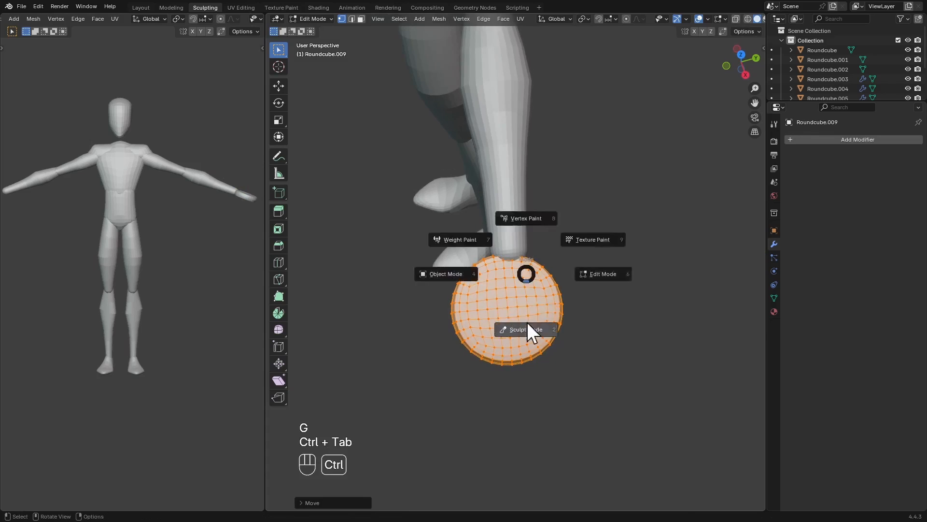
mouse_move(532, 332)
middle_down()
mouse_move(547, 321)
mouse_move(493, 308)
mouse_move(532, 306)
middle_up()
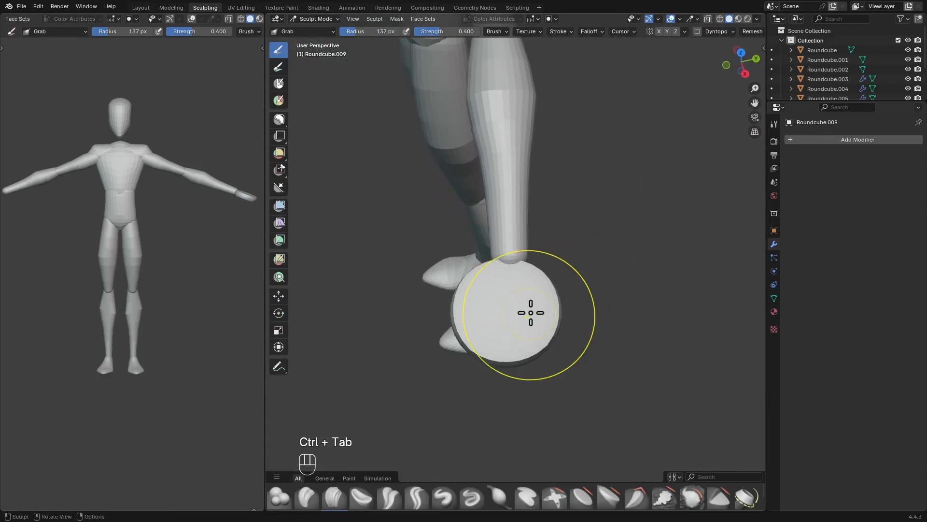
click(279, 366)
middle_drag(435, 296, 513, 279)
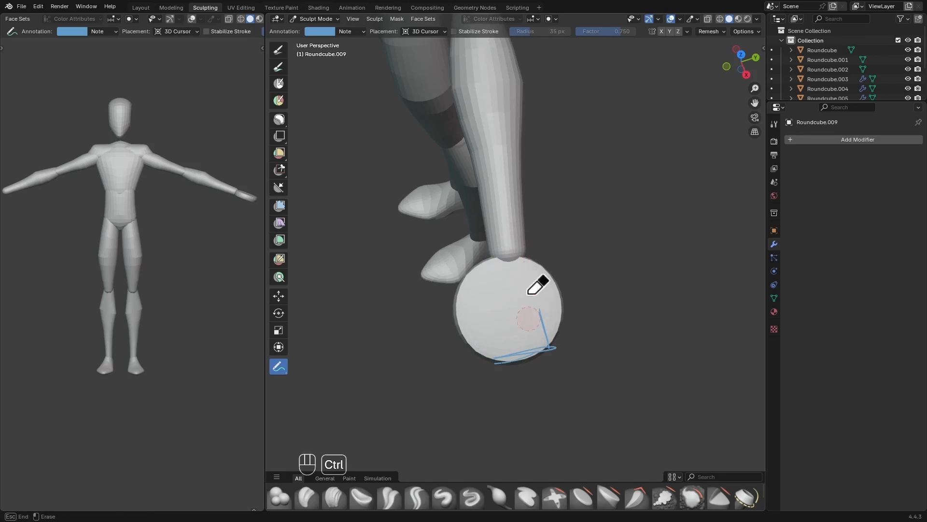
Show the active tool's brush settings and start narrowing the palm near the wrist with the Grab brush
key(g)
click(774, 124)
key(f)
click(568, 268)
middle_drag(563, 266, 549, 283)
key(f)
click(555, 283)
drag(519, 253, 517, 251)
Push the palm's outer side inward and stretch the palm into a longer oval with the Grab brush
key(f)
click(566, 296)
drag(558, 306, 542, 298)
key(f)
click(567, 317)
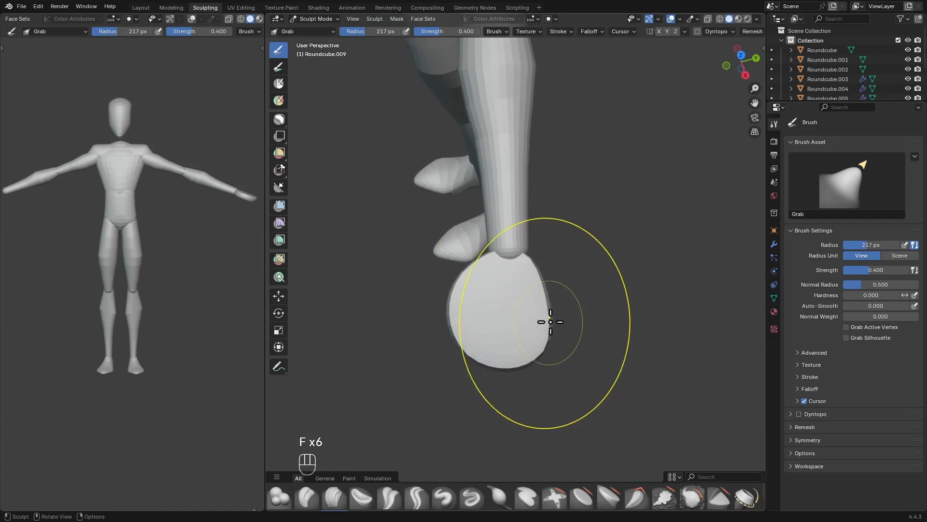
ctrl+alt+middle_drag(480, 310, 475, 296)
key(f)
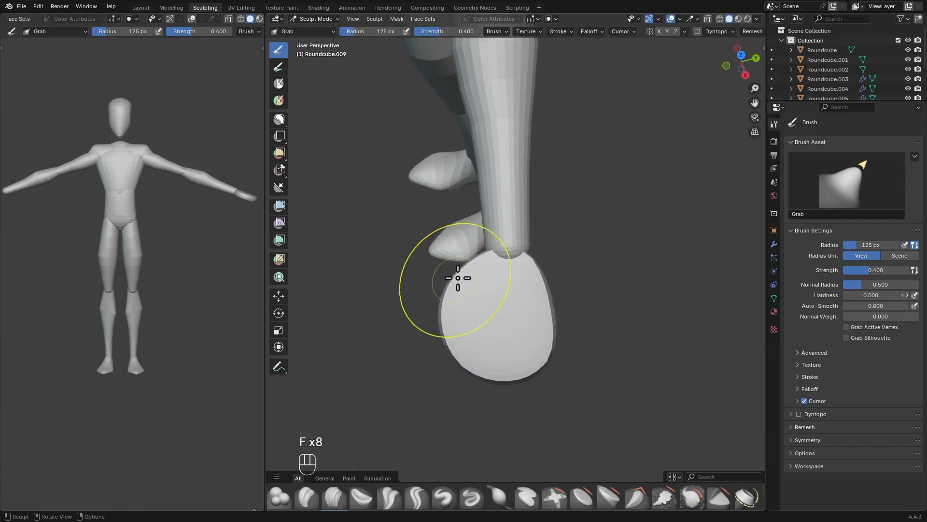
click(458, 278)
Pull the wrist corner and both sides of the palm inward with a Grab brush of up to 185 px
key(f)
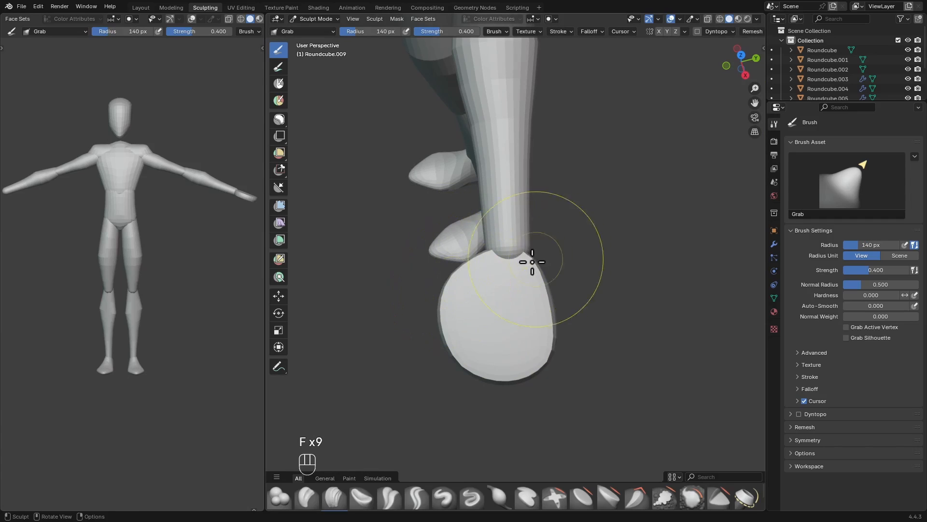
key(f)
click(551, 259)
drag(536, 259, 529, 250)
key(f)
click(559, 291)
drag(557, 323, 544, 330)
drag(441, 340, 461, 334)
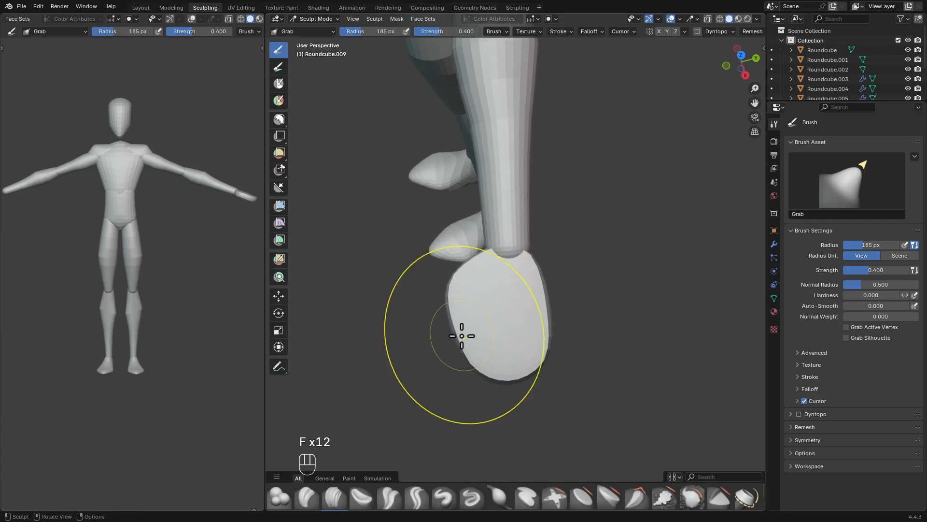
Square off both corners of the palm's finger end with the Grab brush at about 150 to 160 px
key(f)
click(477, 374)
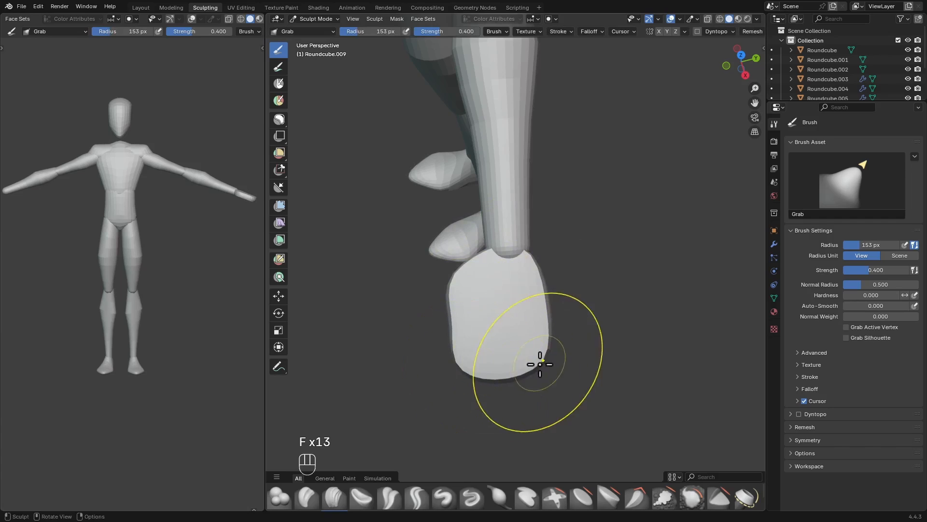
key(f)
click(491, 374)
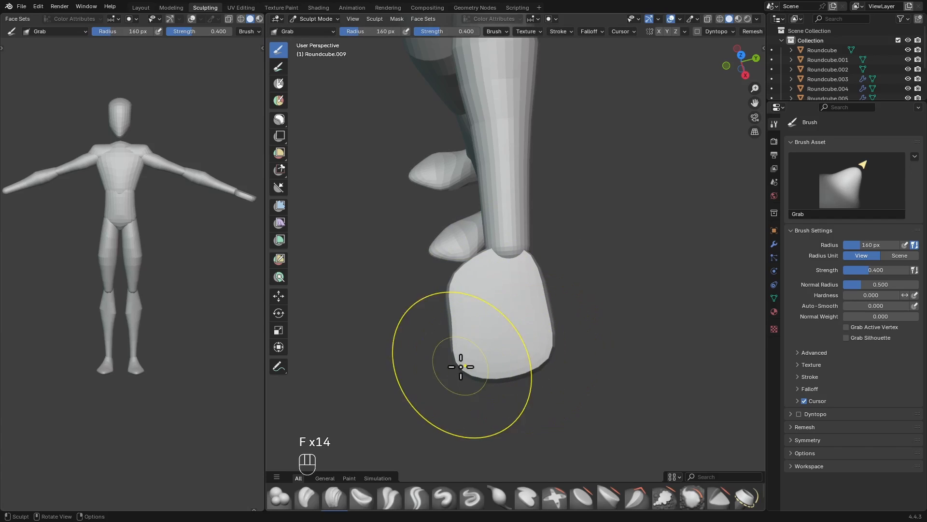
key(f)
click(454, 352)
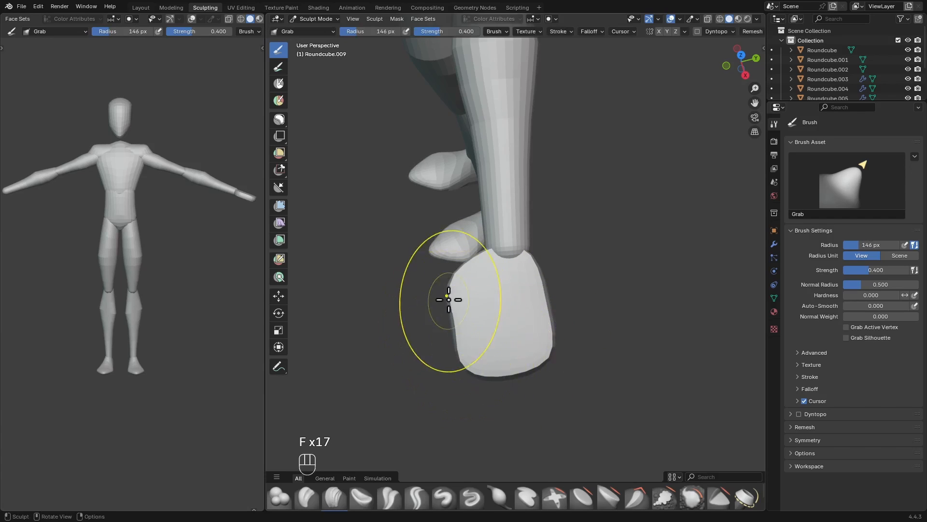
Refine the palm's thumb-side edge from wrist to finger end using a smaller Grab brush of about 115 px
alt+drag(473, 285, 485, 273)
key(f)
click(445, 293)
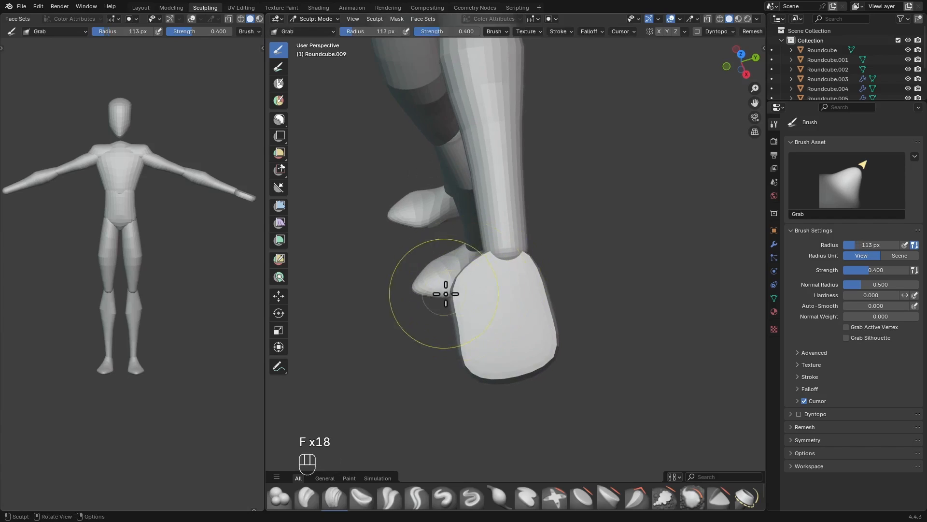
key(f)
click(467, 308)
alt+drag(467, 309, 456, 325)
key(f)
click(469, 336)
mouse_move(471, 366)
alt+mouse_down()
mouse_move(607, 311)
mouse_move(531, 309)
alt+mouse_up()
key(f)
click(504, 344)
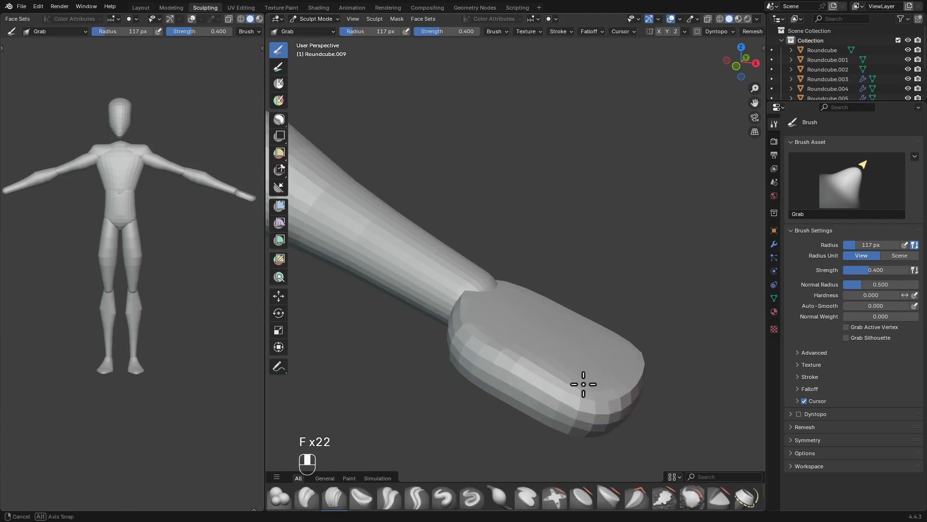
Pull the thumb side of the palm near the wrist downward with the Grab brush to form the thumb-base bulge
middle_drag(583, 384, 583, 324)
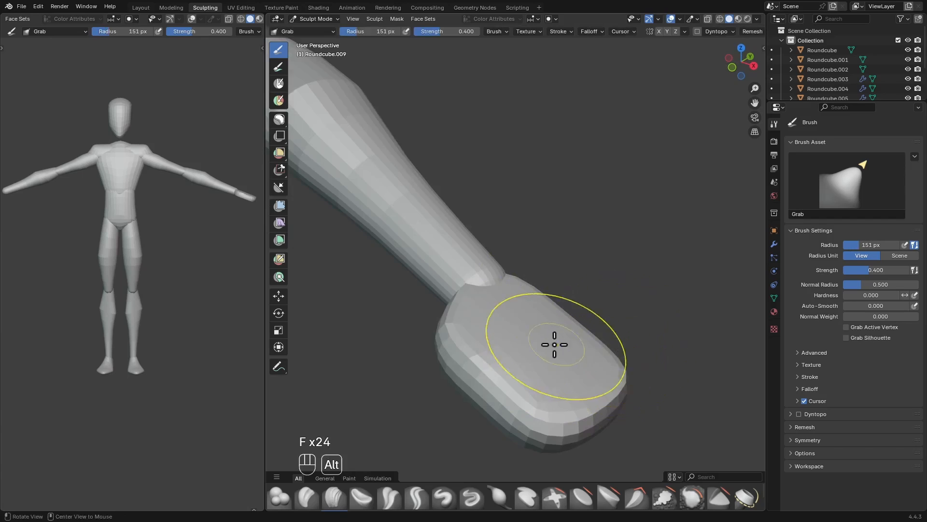
key(g)
key(f)
alt+drag(555, 345, 558, 293)
key(f)
key(f)
mouse_move(488, 290)
alt+mouse_down()
mouse_move(501, 280)
mouse_move(462, 262)
alt+mouse_up()
key(f)
key(f)
click(492, 290)
key(f)
key(f)
mouse_move(493, 307)
mouse_down()
mouse_move(500, 294)
mouse_move(542, 303)
mouse_move(540, 293)
mouse_up()
Reshape the thumb-base bulge and the palm's underside with a Grab brush of about 180 px
key(f)
mouse_move(517, 312)
alt+mouse_down()
mouse_move(594, 331)
mouse_move(592, 286)
mouse_move(431, 301)
mouse_move(439, 338)
alt+mouse_up()
key(f)
click(570, 287)
key(f)
key(f)
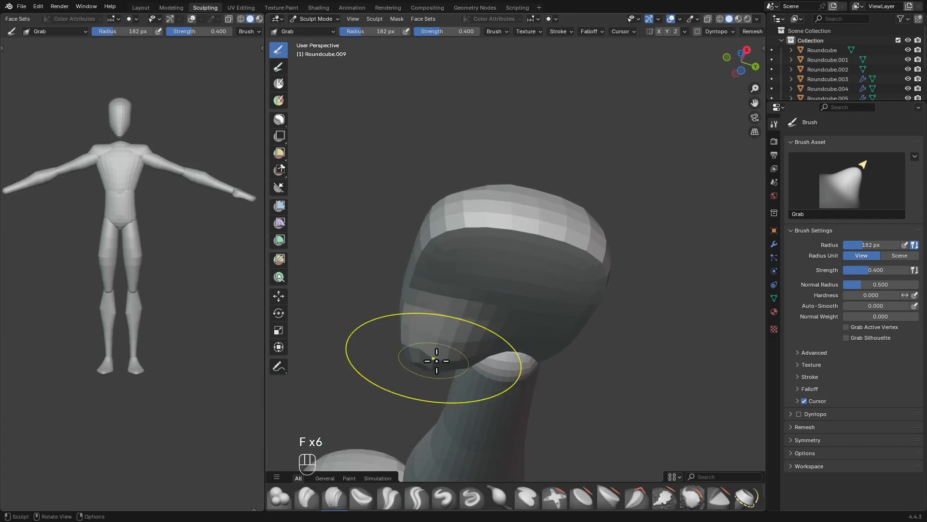
key(f)
mouse_move(472, 373)
alt+mouse_down()
mouse_move(467, 356)
mouse_move(511, 352)
mouse_move(511, 374)
mouse_move(482, 296)
alt+mouse_up()
Adjust the back of the hand toward its finger end with the Grab brush and return to Object Mode
key(f)
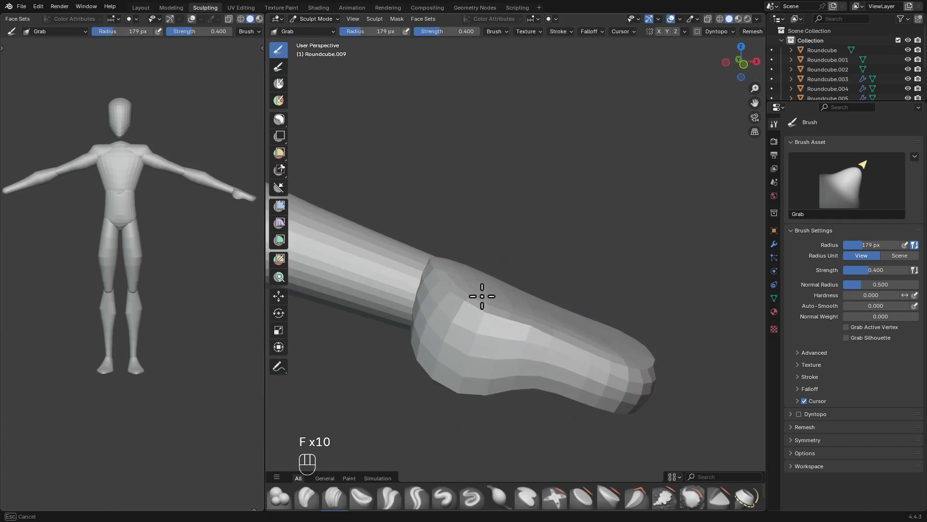
key(f)
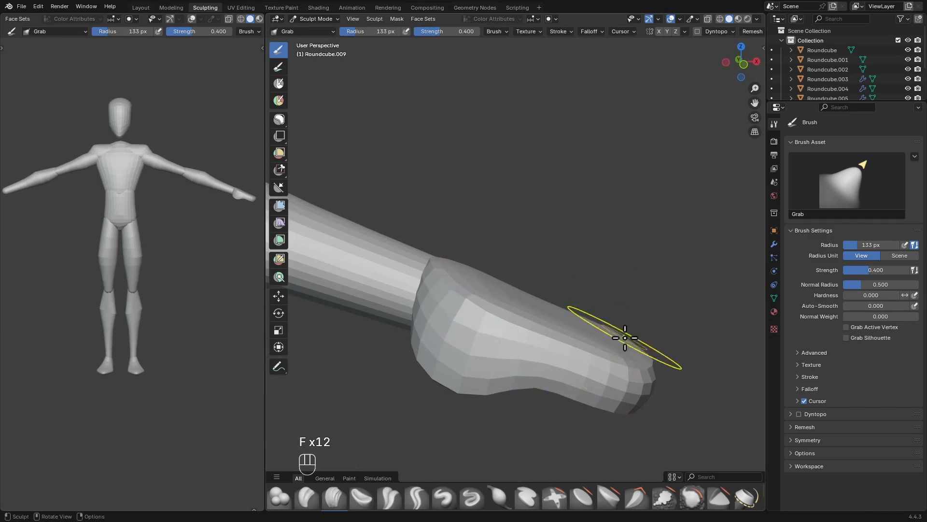
key(f)
key(f)
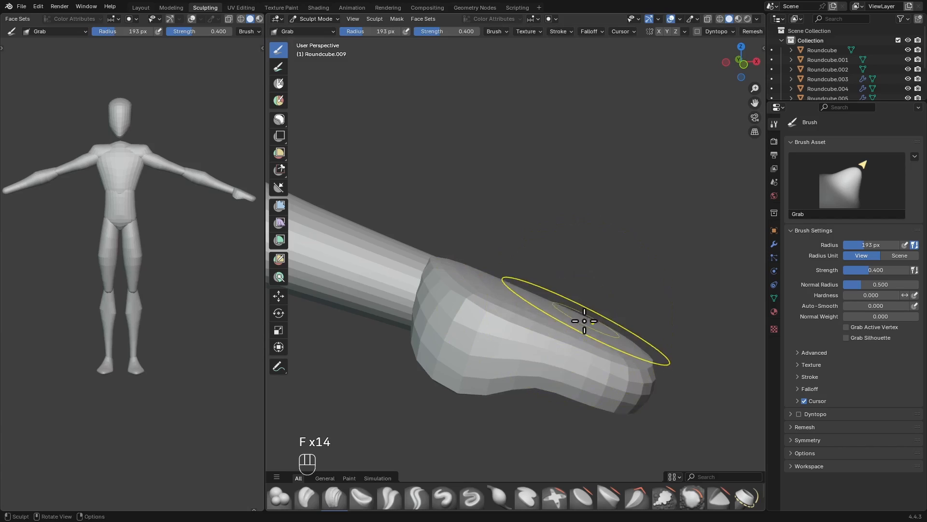
key(f)
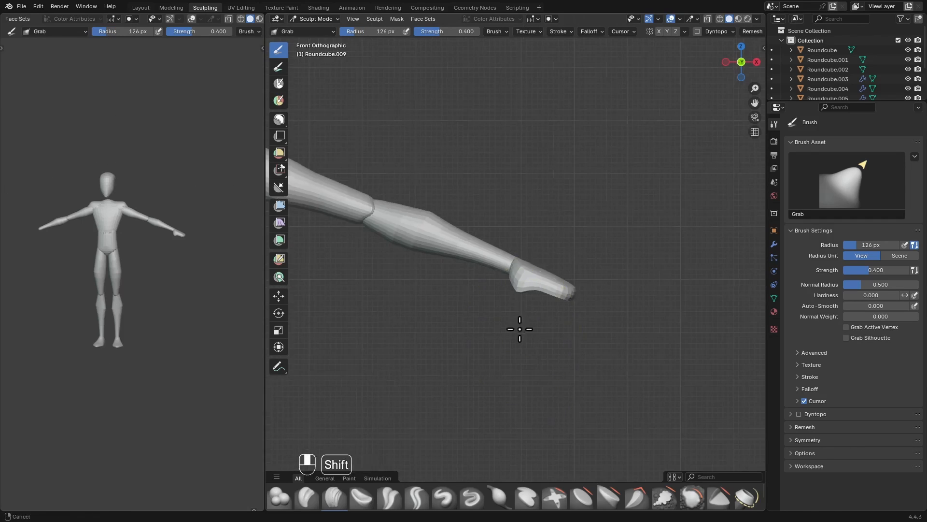
shift+middle_drag(520, 329, 509, 259)
key(ctrl+Tab)
click(630, 289)
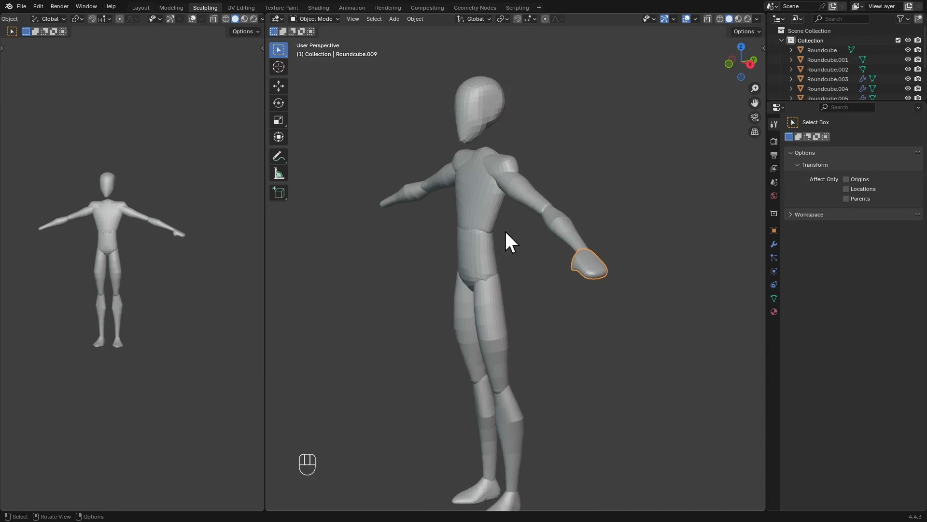
Add a single-vertex mesh object to the scene
key(shift+a)
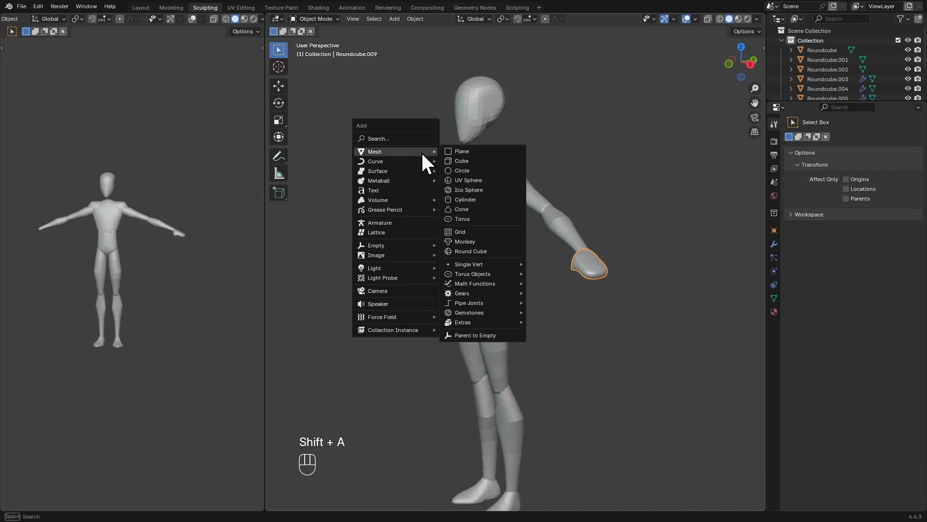
mouse_move(468, 266)
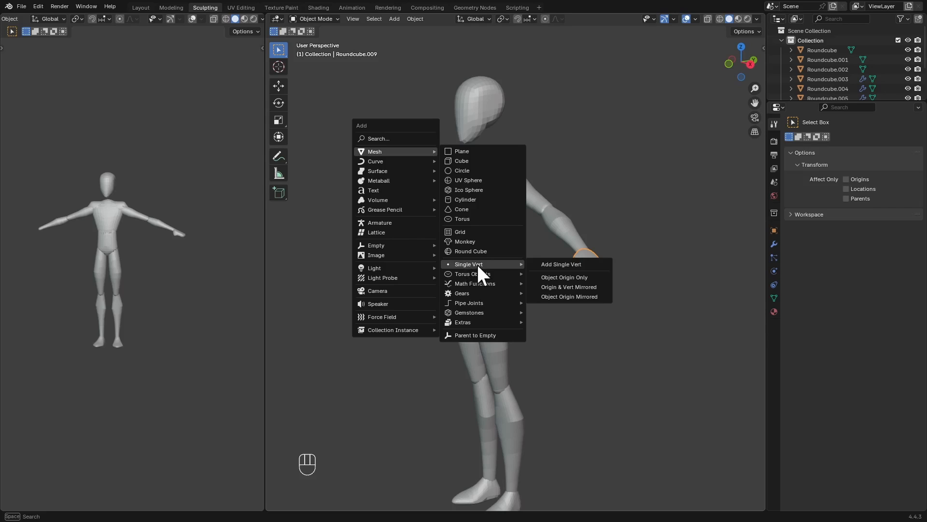
click(558, 266)
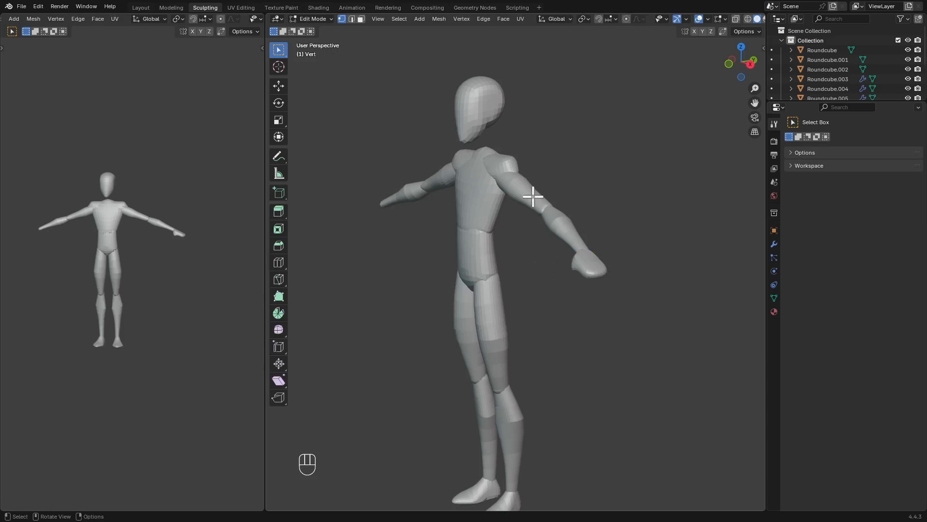
With X-ray on, extrude the vertex inside the head about 1.4 m upward along Z into a vertical edge
alt+shift+drag(493, 133, 546, 305)
key(alt+z)
scroll(511, 247, up, 5)
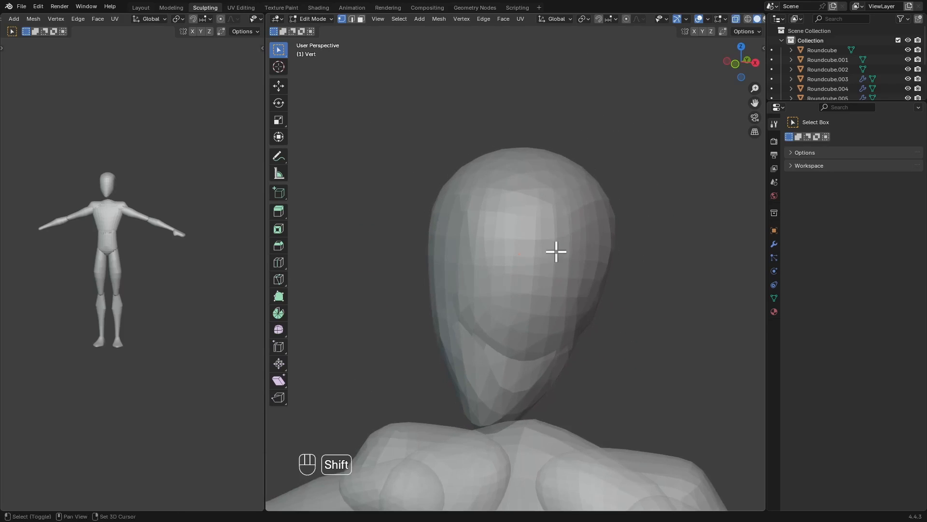
alt+shift+drag(555, 251, 544, 330)
key(z)
key(e)
key(z)
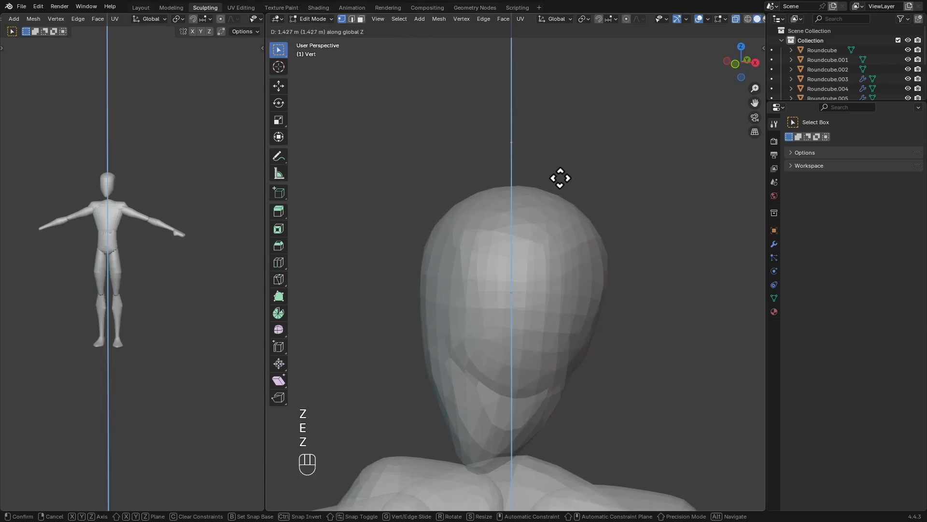
click(560, 184)
key(alt+z)
alt+drag(559, 186, 505, 176)
key(alt+z)
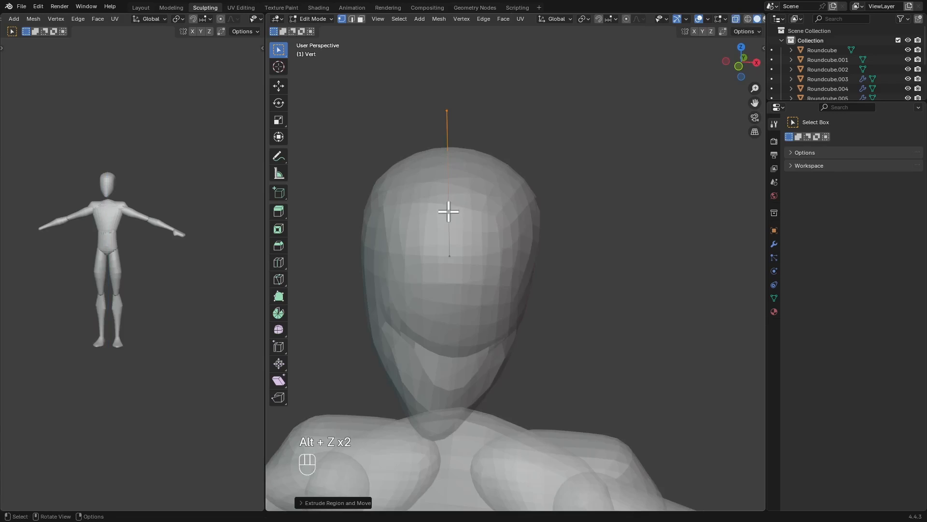
Return to Object Mode and isolate the vertical edge in Local View
key(Tab)
key(slash)
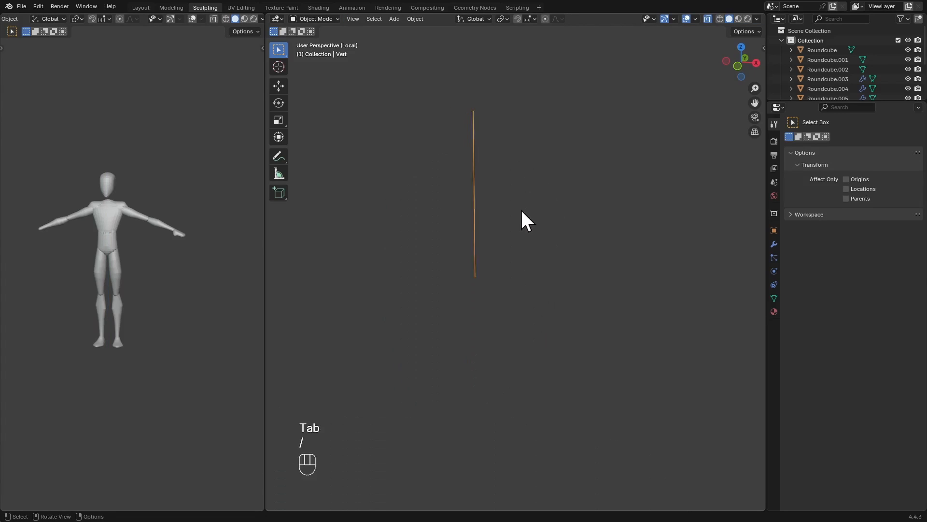
ctrl+alt+drag(547, 185, 541, 204)
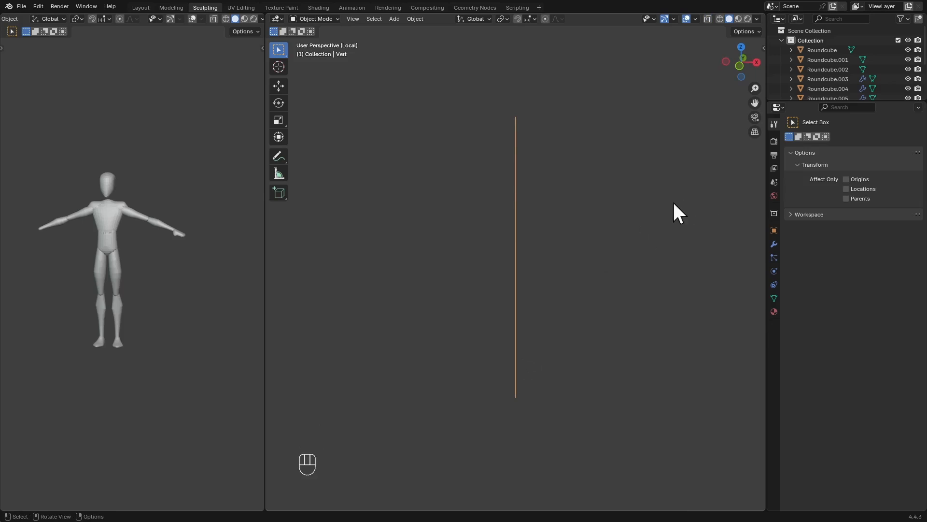
Add a Skin modifier to the isolated vertical edge
click(774, 244)
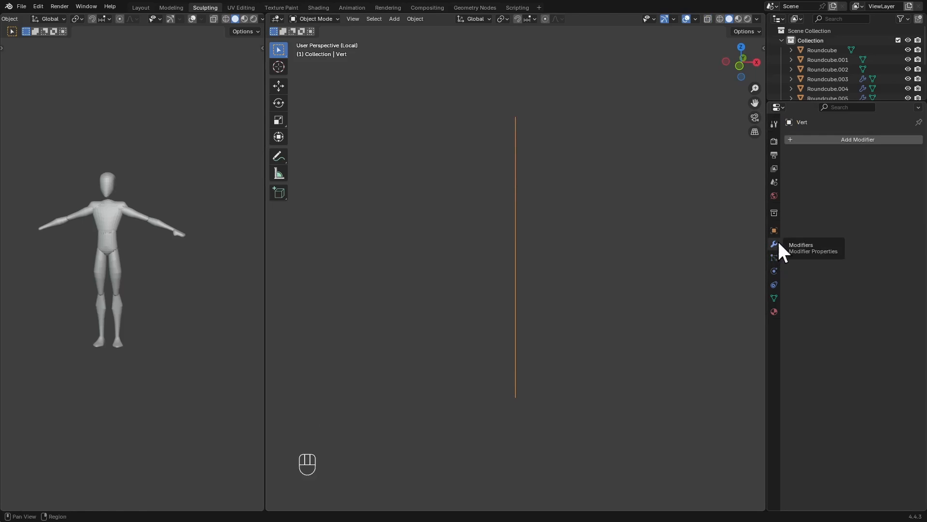
click(829, 140)
click(831, 141)
text(ski)
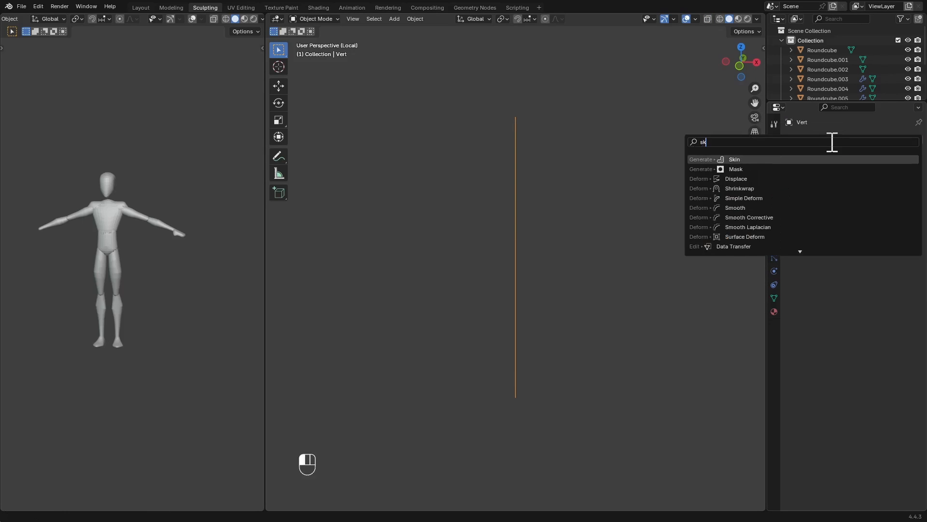
key(BackSpace)
key(BackSpace)
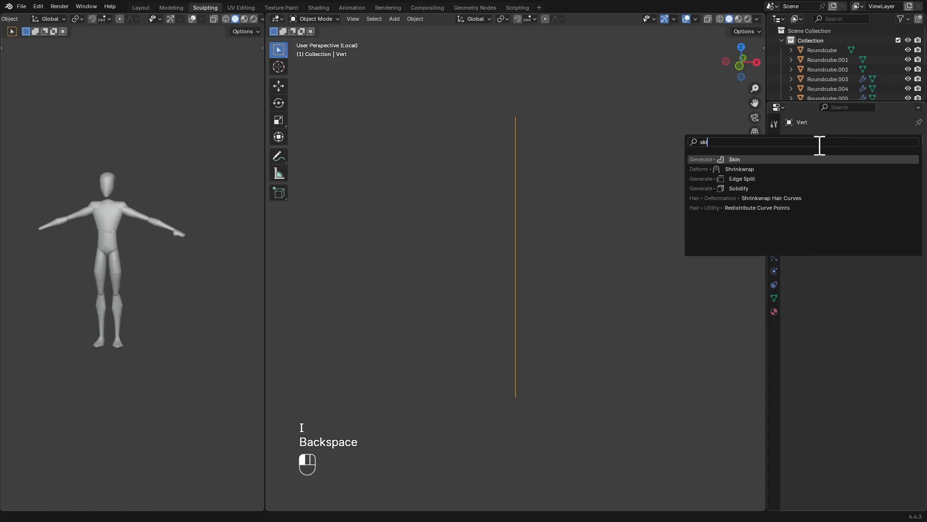
click(805, 156)
Add a Subdivision Surface modifier to the skinned edge and set its viewport levels to 2
click(810, 139)
text(s)
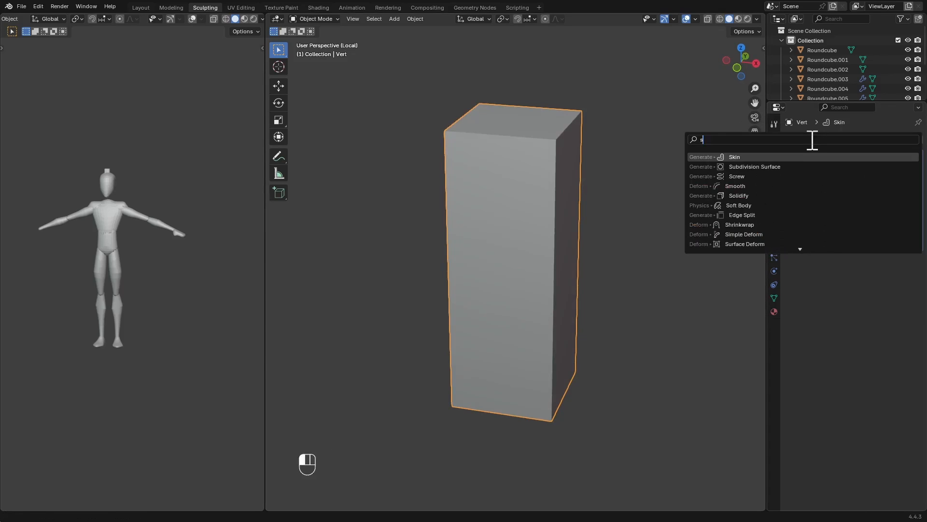
text(ub)
click(792, 155)
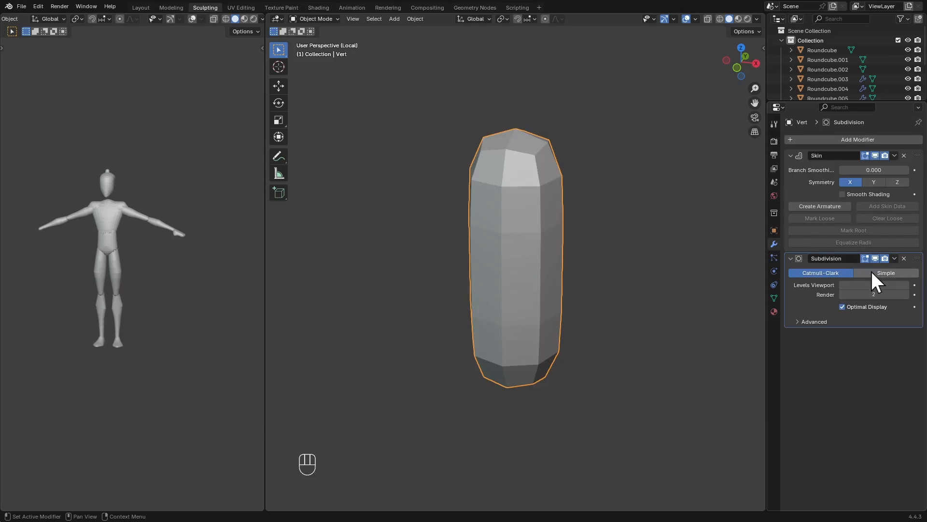
click(906, 285)
Shrink the skin radius of all the edge's vertices in Edit Mode to make a slimmer capsule, and return to Object Mode
key(Tab)
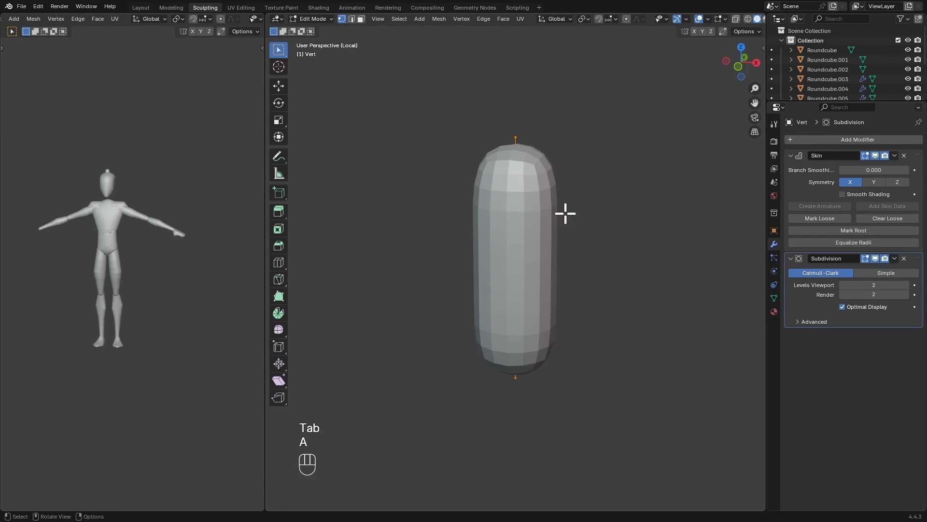
key(ctrl+a)
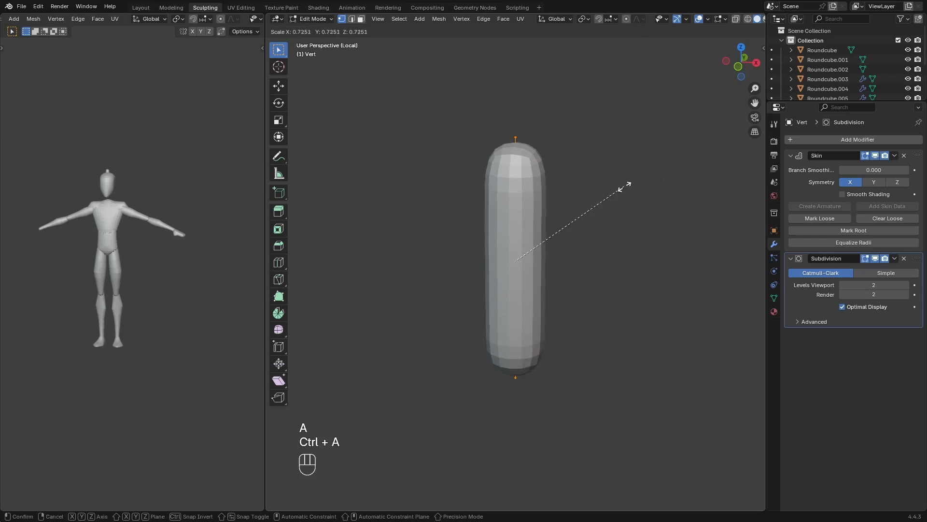
click(578, 208)
key(alt+z)
key(alt+z)
key(ctrl+Tab)
Exit Local View and, in front view, move the finger capsule from the head to the hand at the end of the arm
key(slash)
ctrl+alt+middle_drag(544, 223, 497, 237)
alt+middle_drag(498, 237, 523, 245)
key(KP_1)
key(g)
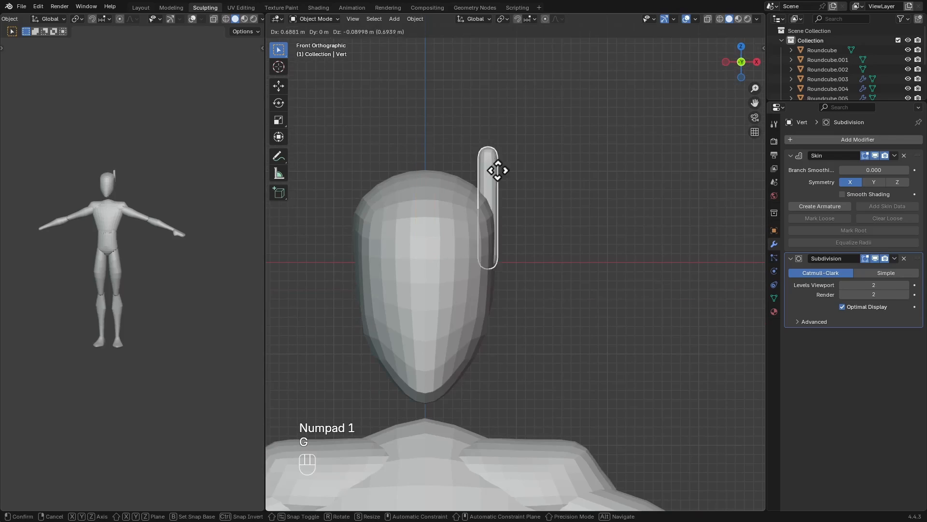
click(657, 317)
alt+shift+middle_drag(658, 318, 484, 204)
ctrl+alt+middle_drag(484, 204, 503, 327)
key(g)
click(704, 355)
Rotate and reposition the capsule in front view so it extends from the palm's finger end along the arm's slope
alt+shift+middle_drag(681, 389, 553, 222)
key(r)
key(g)
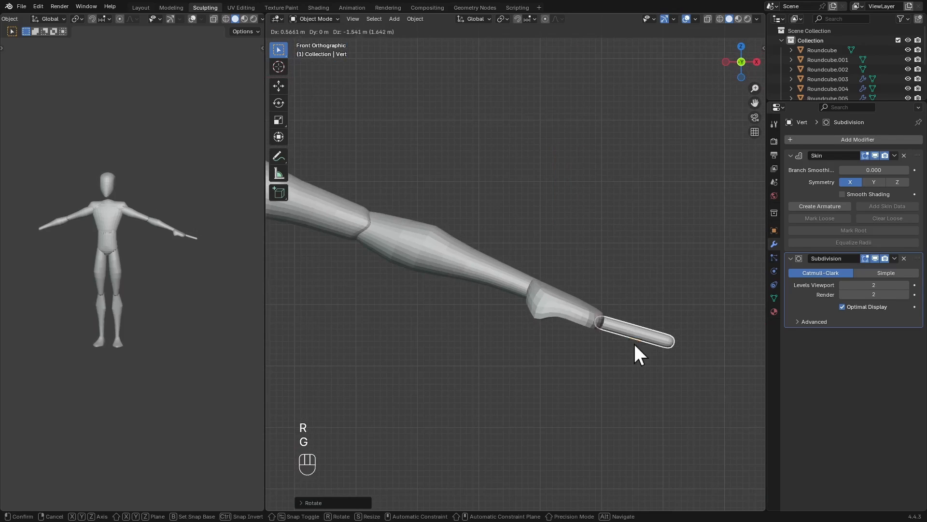
click(637, 352)
ctrl+alt+middle_drag(637, 352, 696, 251)
key(r)
key(g)
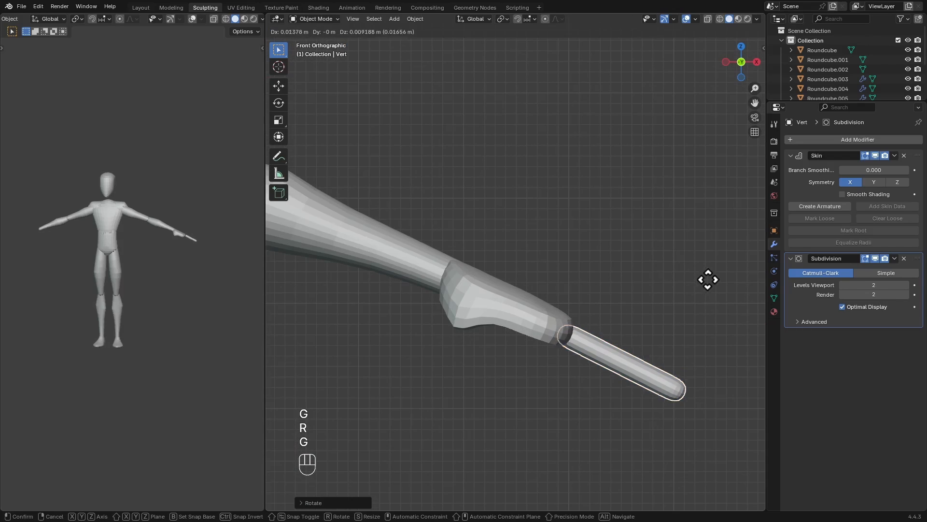
click(711, 285)
key(r)
click(727, 269)
Move the finger along Y to the palm's front corner, rotate it about Z and fit its base against the palm
middle_drag(719, 280, 577, 379)
alt+shift+middle_drag(577, 379, 618, 308)
key(g)
key(y)
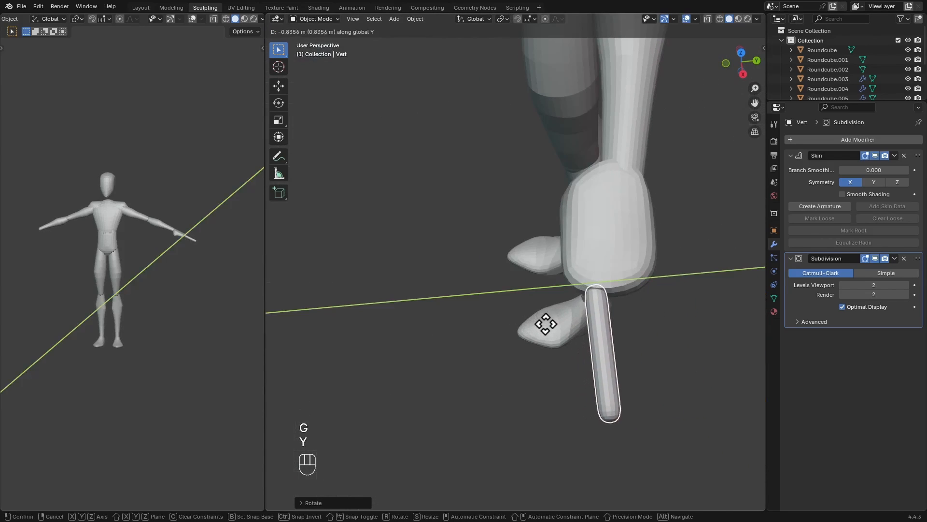
click(522, 322)
key(r)
key(z)
click(621, 324)
alt+shift+middle_drag(621, 326, 581, 321)
ctrl+alt+middle_drag(581, 321, 530, 302)
key(g)
click(563, 290)
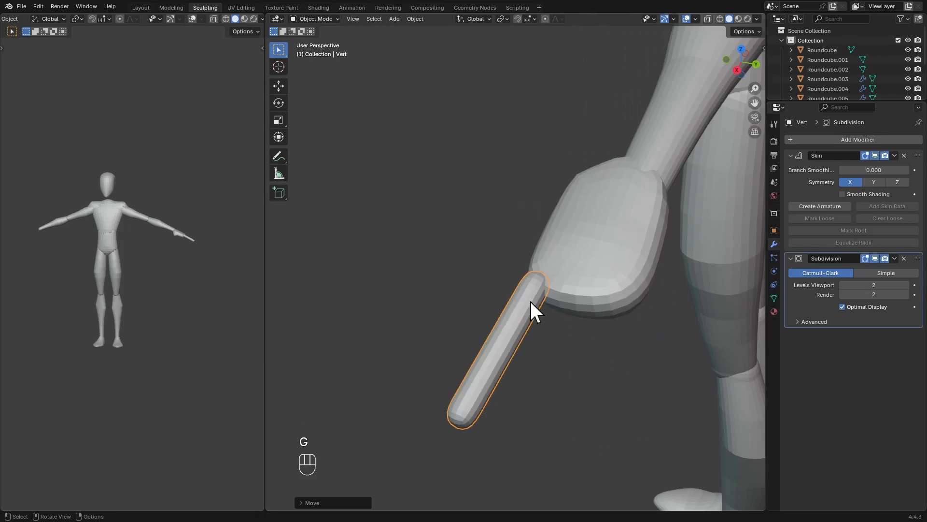
Make three linked duplicates of the finger across the palm's end and rotate the last one outward
middle_drag(588, 324, 565, 331)
middle_drag(532, 289, 524, 309)
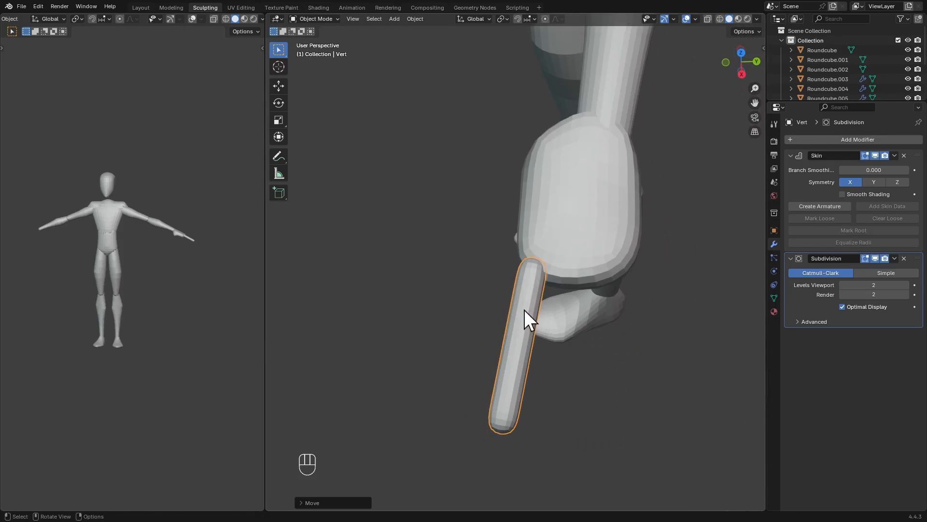
key(alt+d)
click(582, 305)
middle_drag(567, 334, 592, 296)
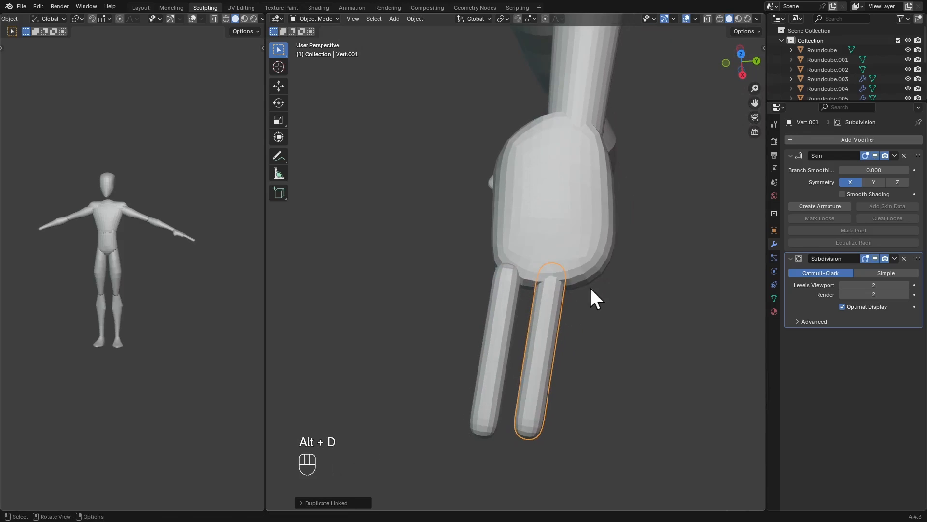
key(g)
key(Escape)
key(alt+d)
click(595, 292)
key(alt+d)
key(r)
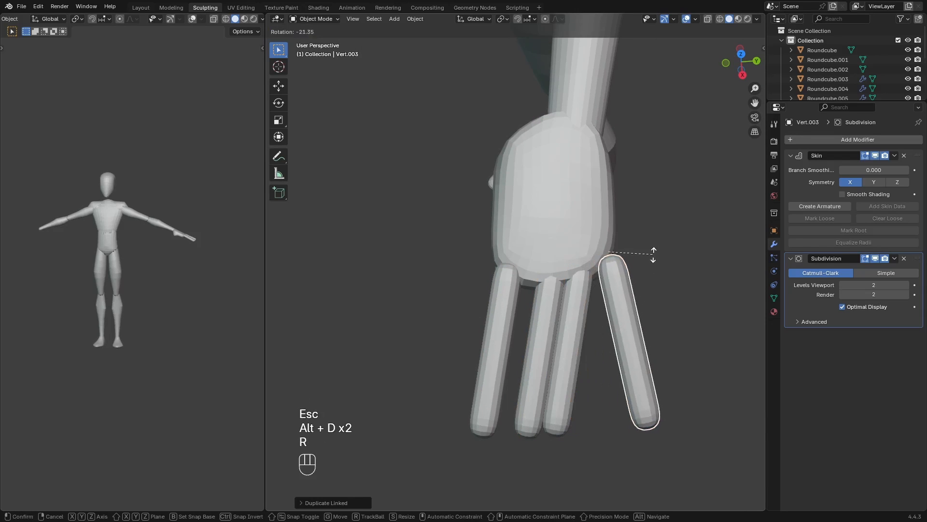
click(654, 268)
key(Tab)
key(alt+z)
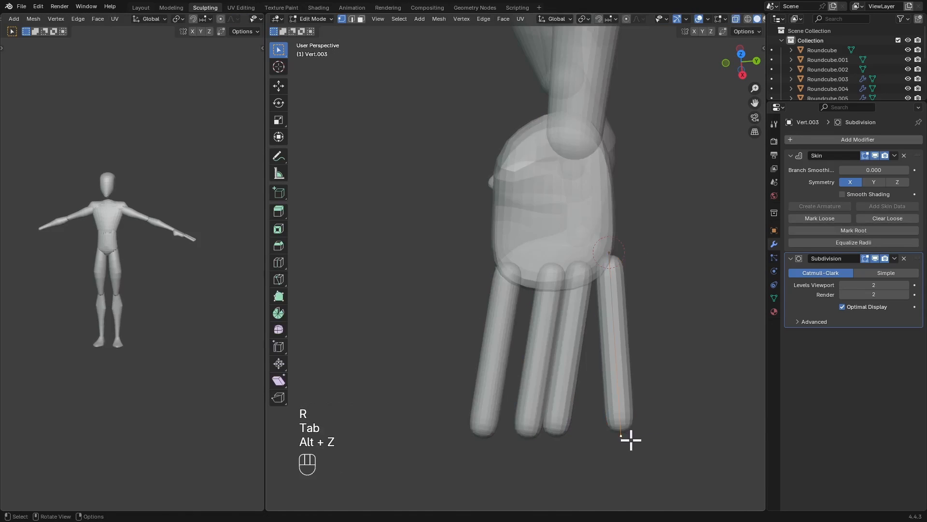
key(g)
key(Escape)
key(alt+z)
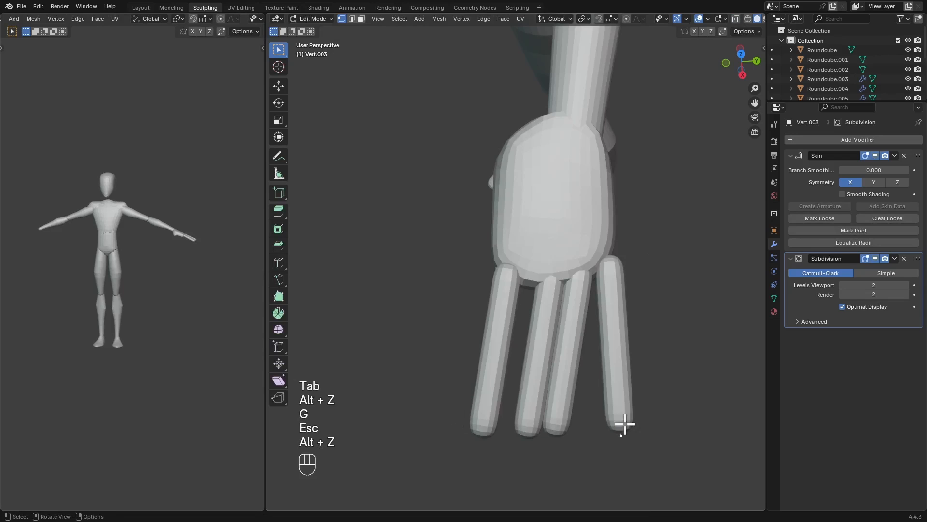
key(g)
key(Escape)
key(alt+z)
key(alt+z)
key(ctrl+Tab)
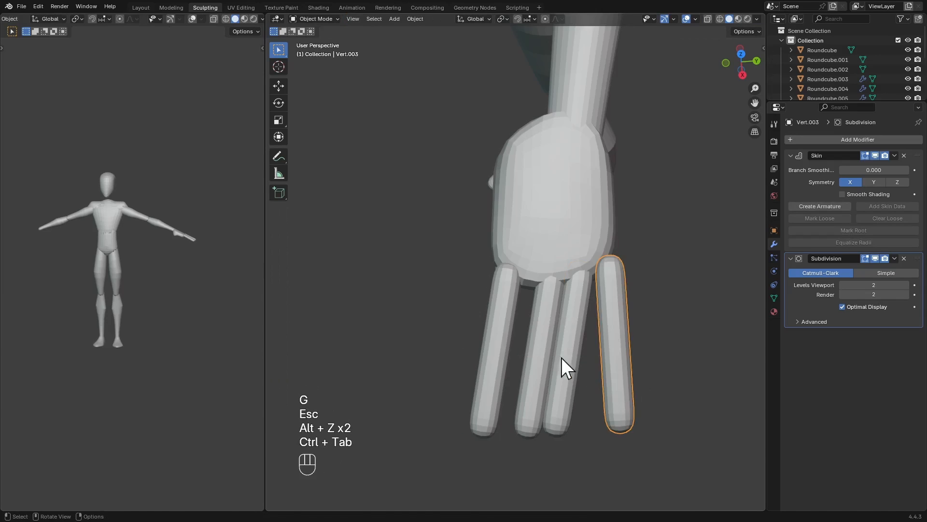
Rotate and move the duplicated fingers so they are spaced along the palm's end in a slight fan
key(r)
key(g)
key(r)
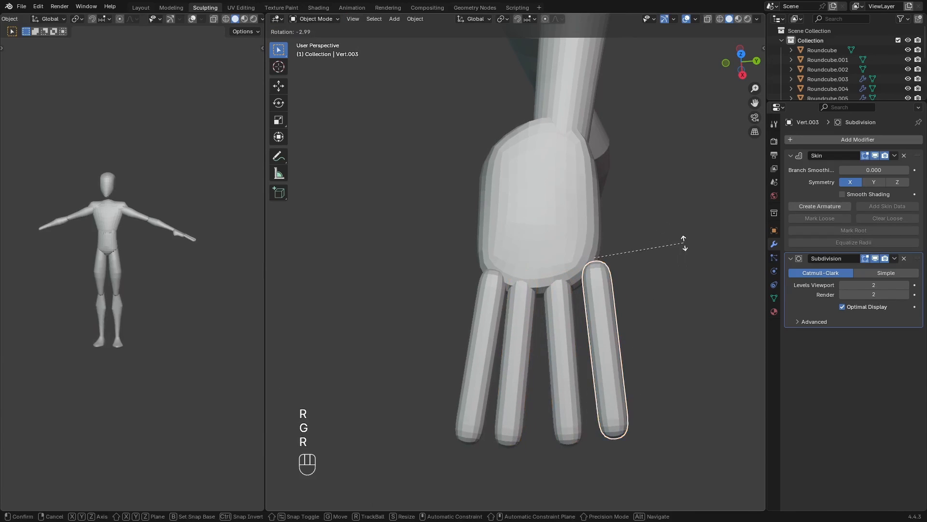
key(g)
click(558, 317)
key(g)
click(524, 315)
key(g)
click(488, 309)
key(g)
key(g)
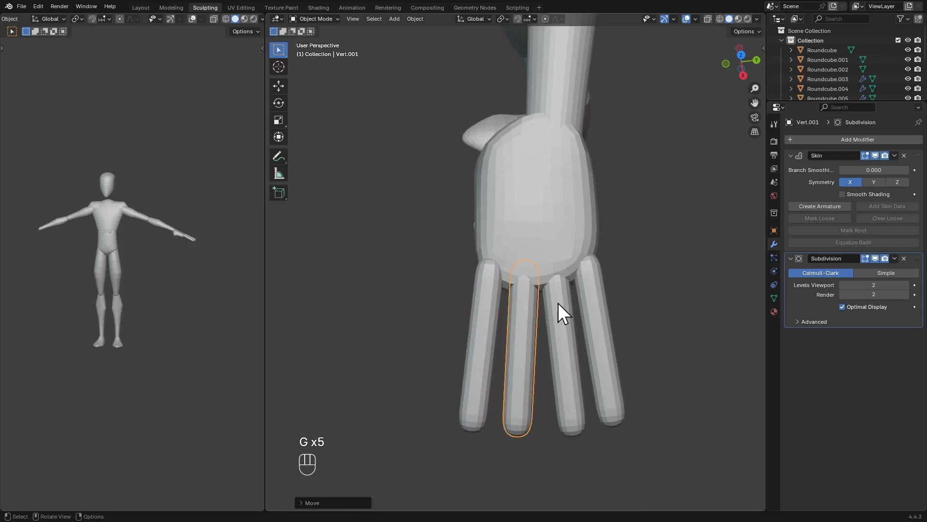
Reposition the two fingers on the little-finger side, rotating the outermost one and seating its base in the palm
click(557, 303)
key(g)
click(595, 309)
key(r)
click(648, 262)
key(g)
middle_drag(628, 285, 596, 277)
key(g)
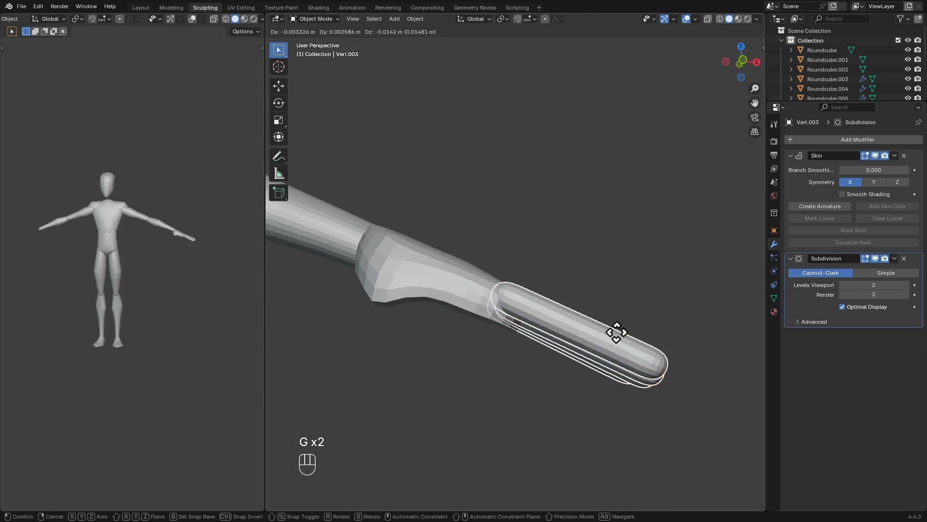
click(614, 338)
middle_drag(613, 343, 634, 346)
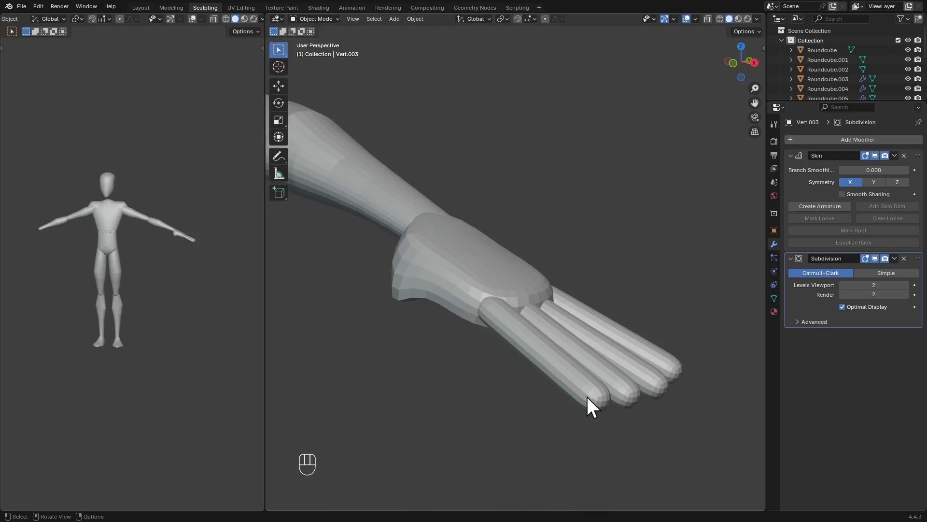
Add a centred loop cut to the original finger's edge in Edit Mode with X-ray on
shift+middle_drag(561, 374, 557, 330)
scroll(555, 323, up, 2)
click(549, 303)
key(Tab)
key(alt+z)
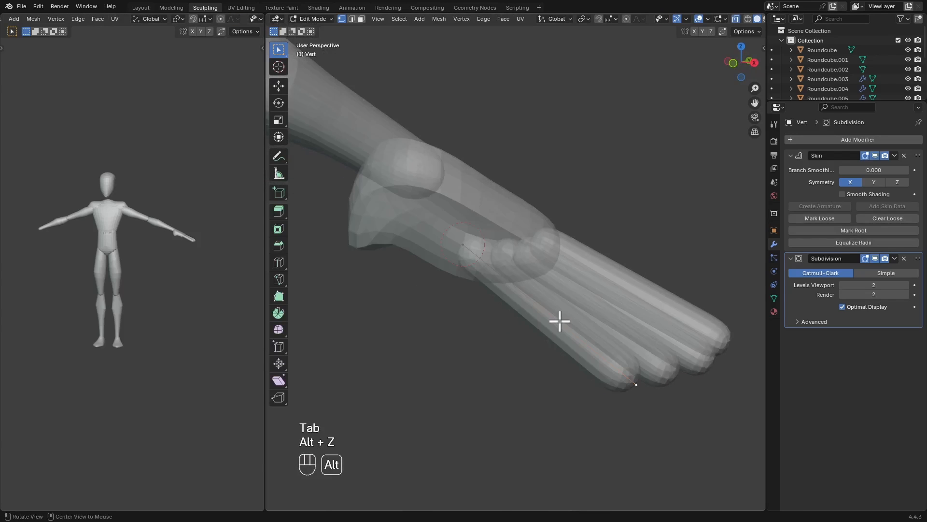
alt+drag(556, 322, 532, 324)
alt+drag(532, 325, 539, 330)
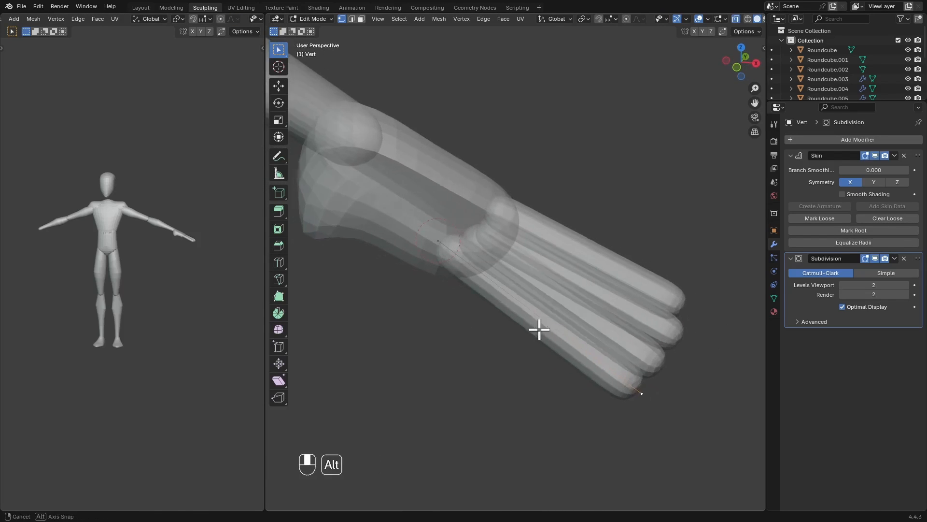
key(ctrl+r)
click(541, 316)
key(Escape)
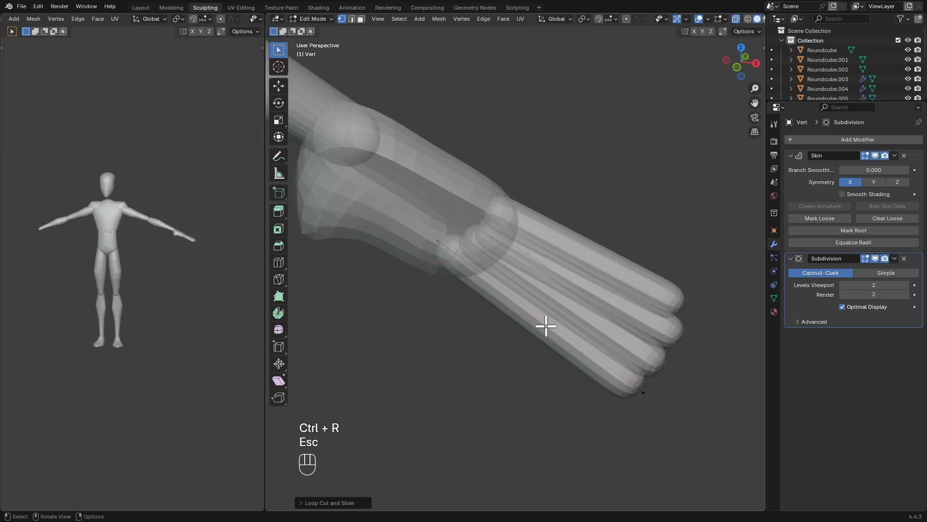
Move the fingertip vertex downward to bend the linked fingers at their middle joint
key(alt+z)
key(alt+z)
alt+drag(573, 335, 667, 323)
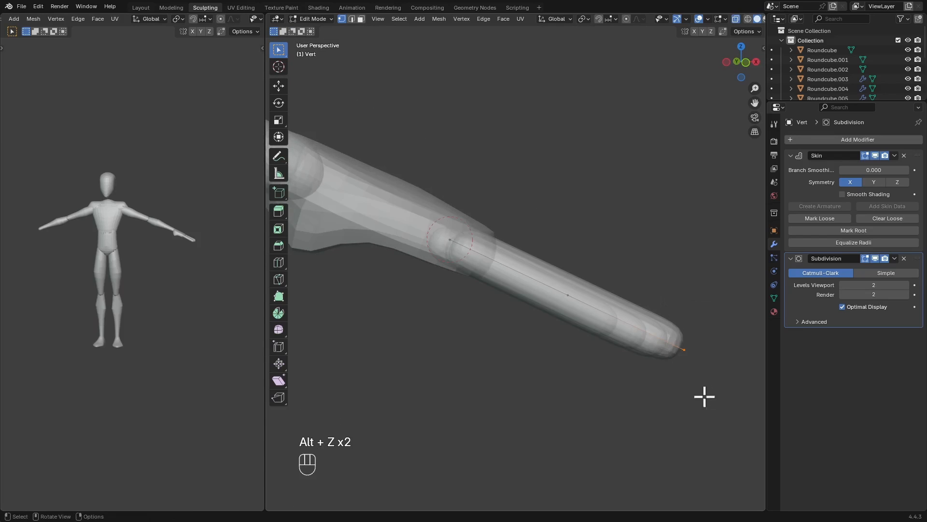
key(alt+z)
key(g)
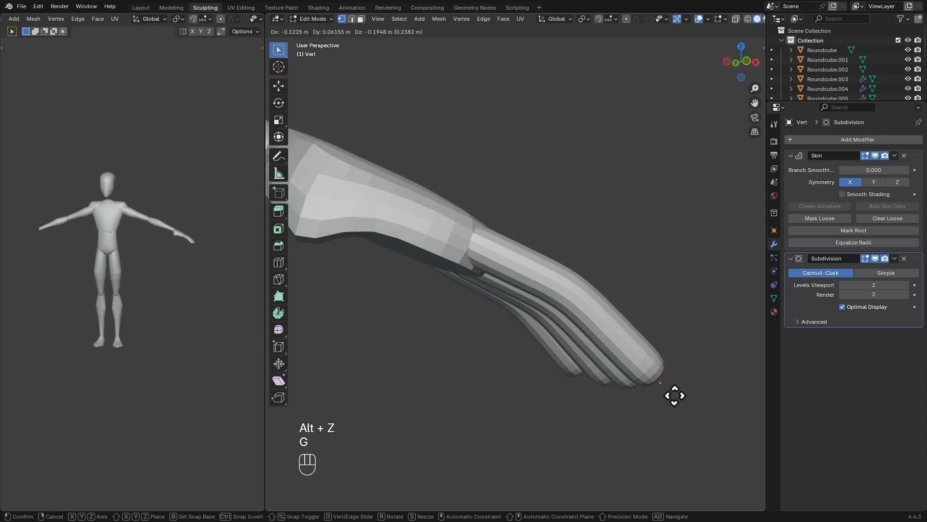
click(674, 396)
Add a loop cut between the knuckle and the finger's bend and slide the new vertex close to the bend
alt+drag(670, 397, 580, 376)
key(alt+z)
key(alt+z)
key(alt+z)
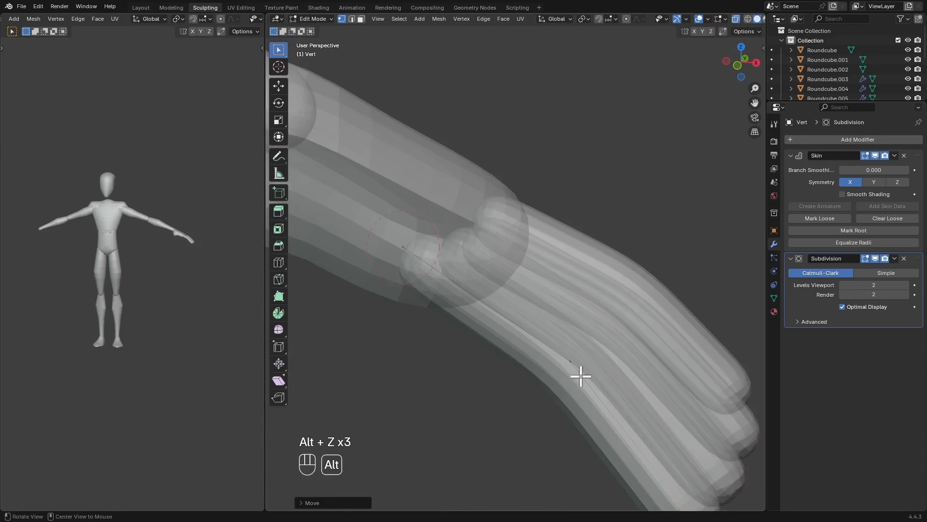
key(alt+z)
key(alt+z)
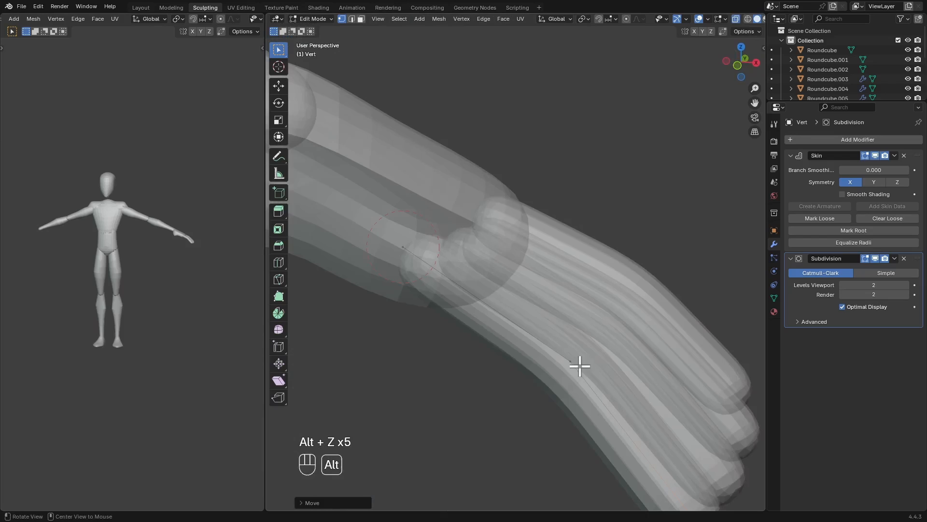
key(ctrl+r)
click(517, 317)
key(Escape)
key(g)
key(g)
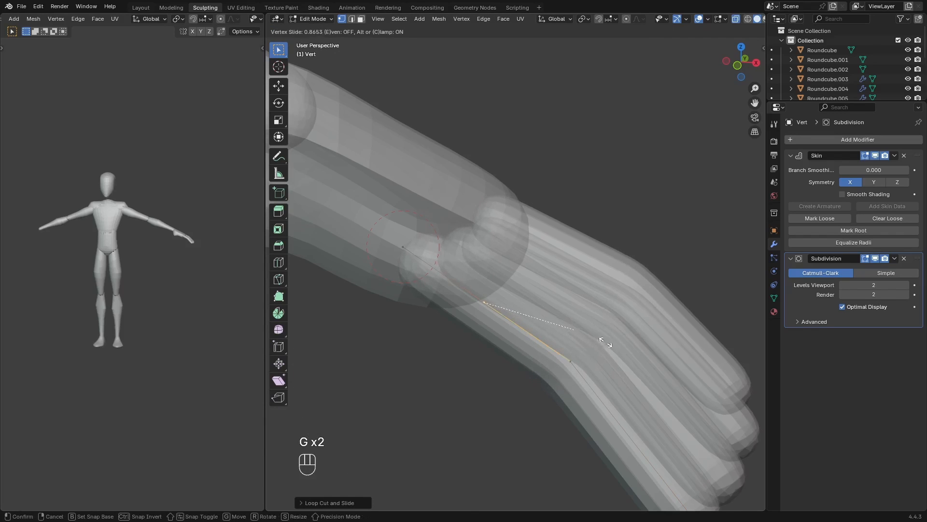
alt+shift+middle_drag(618, 341, 563, 250)
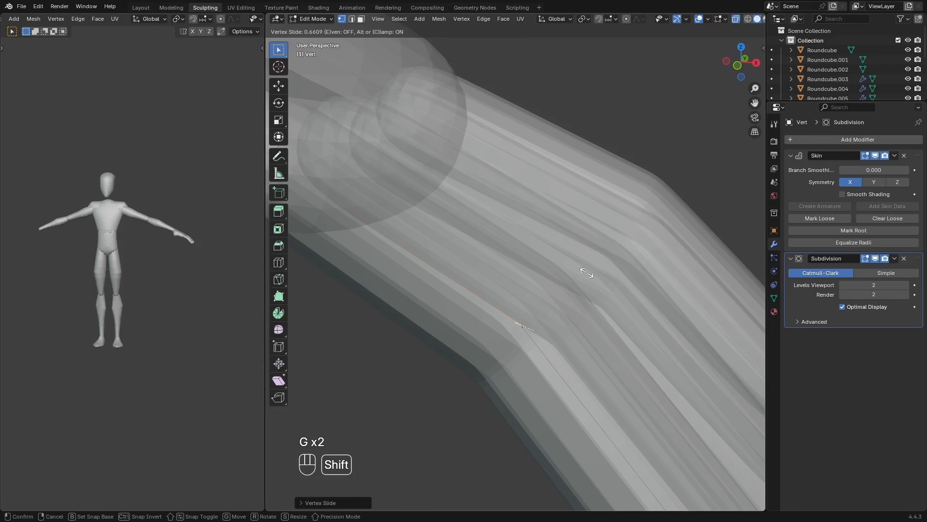
click(580, 266)
Add a loop cut to the outer finger segment and slide the new vertex slightly toward the tip
key(alt+z)
ctrl+alt+middle_drag(596, 238, 579, 321)
scroll(533, 296, up, 2)
key(alt+z)
key(ctrl+r)
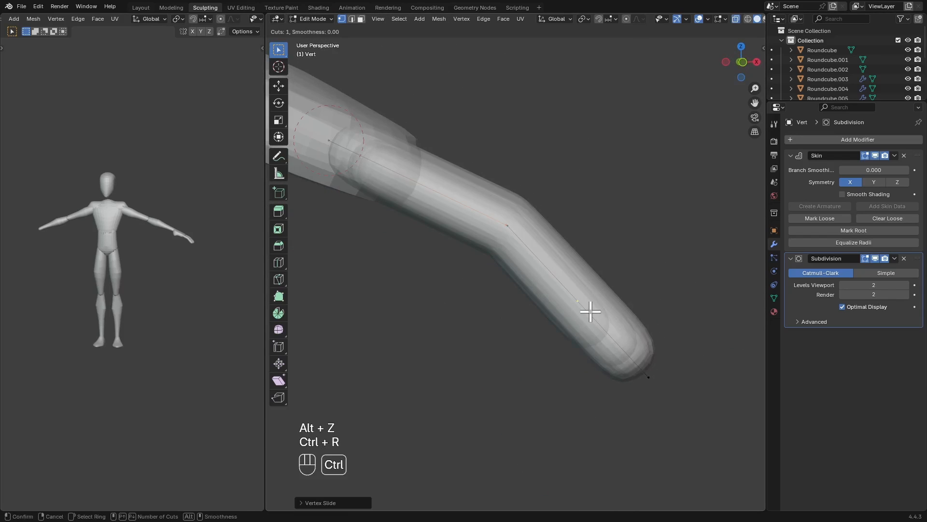
click(588, 312)
key(Escape)
key(g)
key(g)
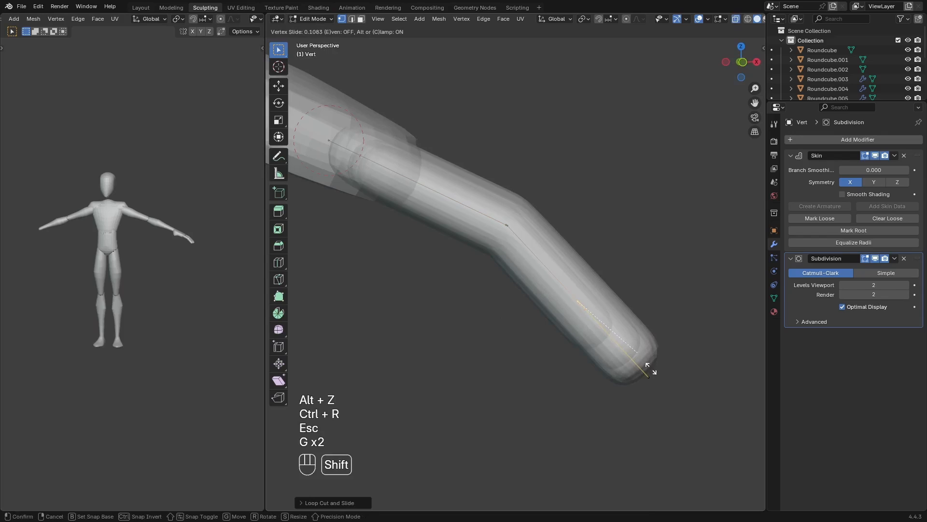
click(647, 372)
Move the fingertip vertex upward to give the linked fingers a softer second bend near the tip
key(alt+z)
key(g)
click(703, 273)
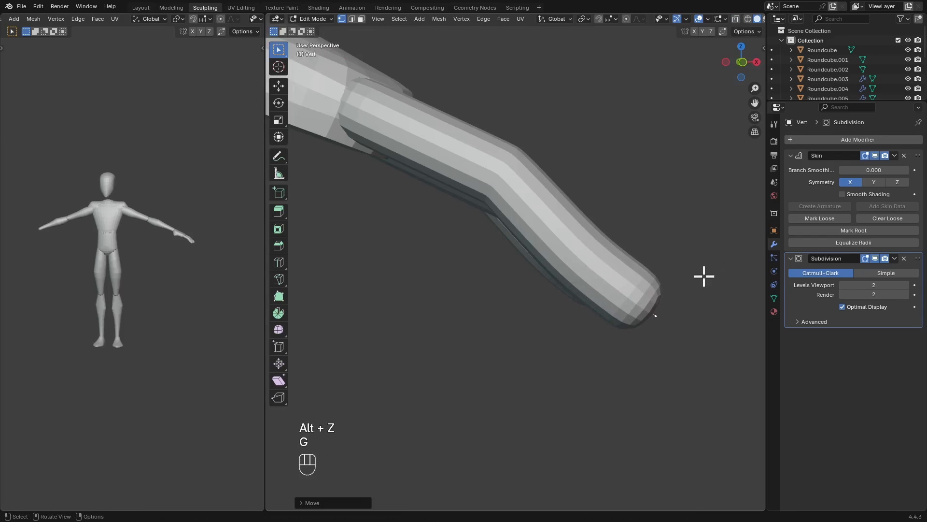
key(g)
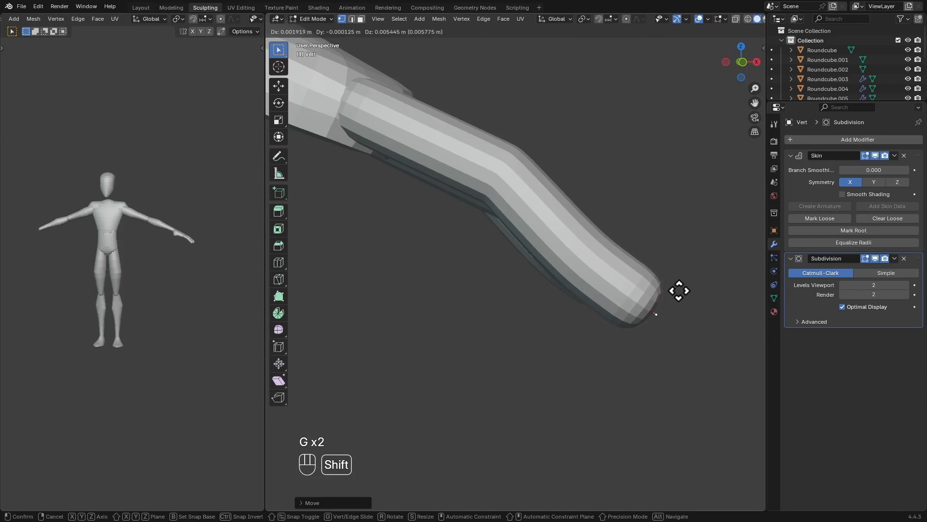
click(680, 287)
Resize the four selected fingers together in Object Mode
scroll(696, 263, down, 5)
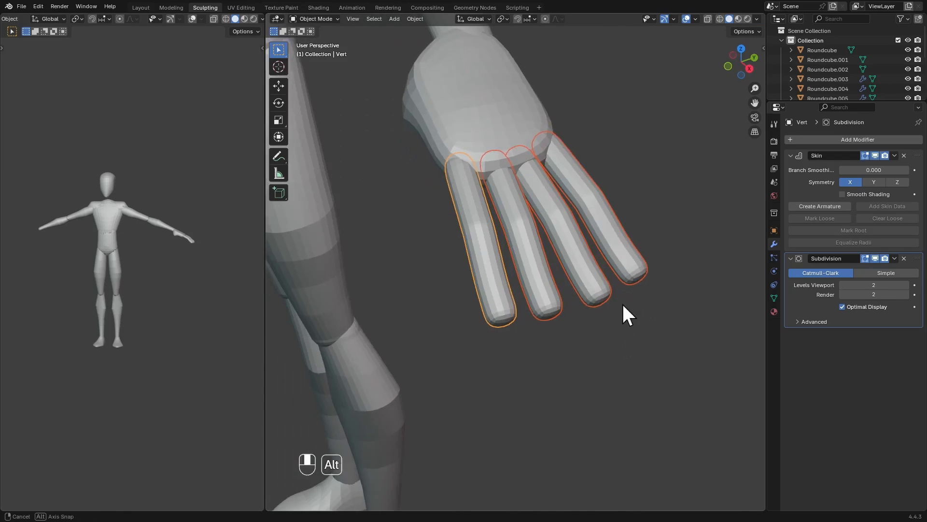
key(s)
click(662, 284)
alt+drag(663, 285, 667, 324)
Scale down the little, ring and index fingers individually, with the index finger at about 0.85, leaving the middle finger longest
click(620, 301)
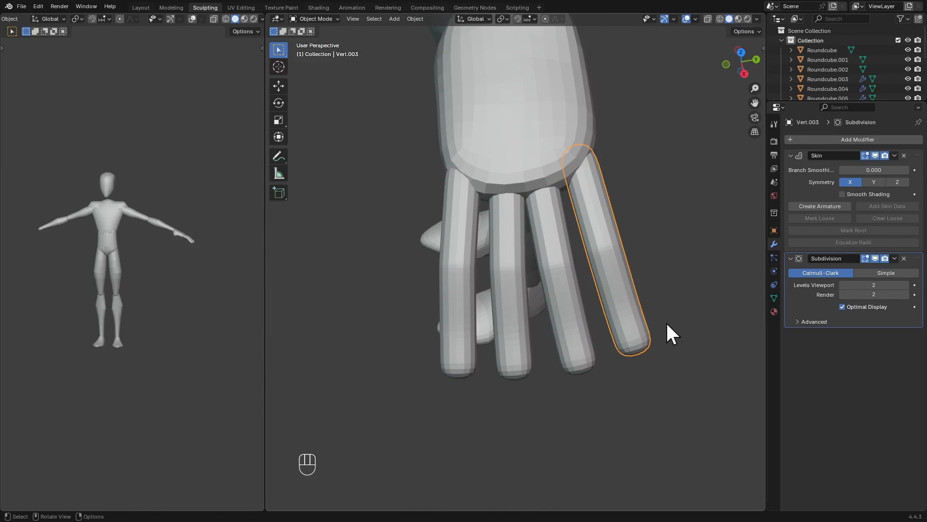
key(s)
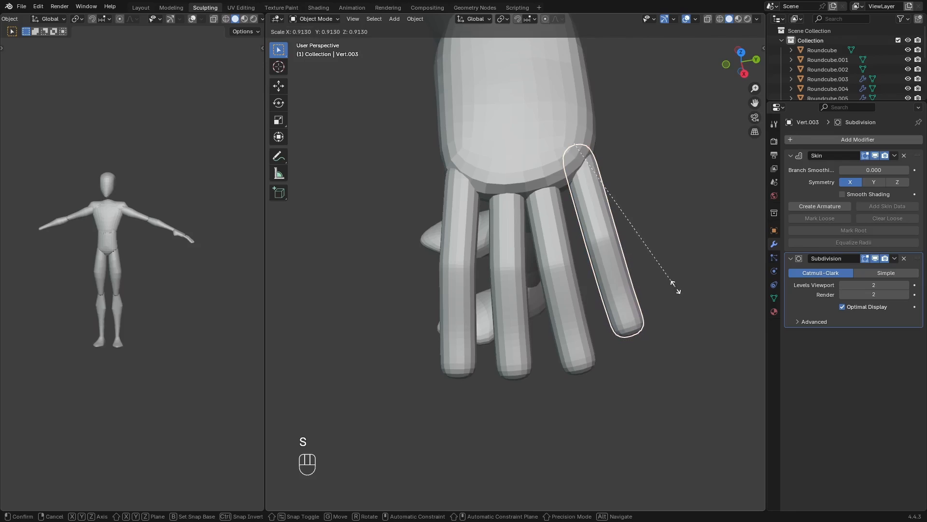
click(675, 287)
click(566, 287)
key(s)
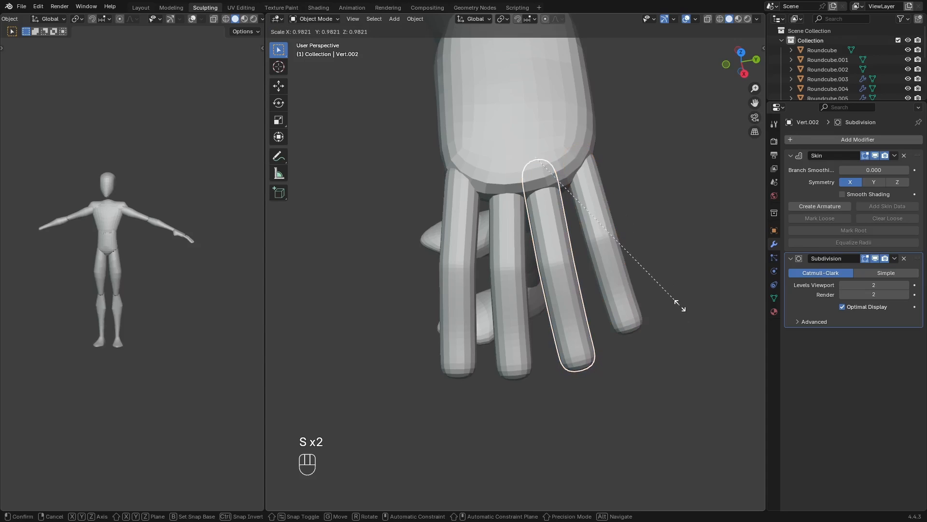
click(670, 295)
click(621, 295)
key(s)
click(660, 288)
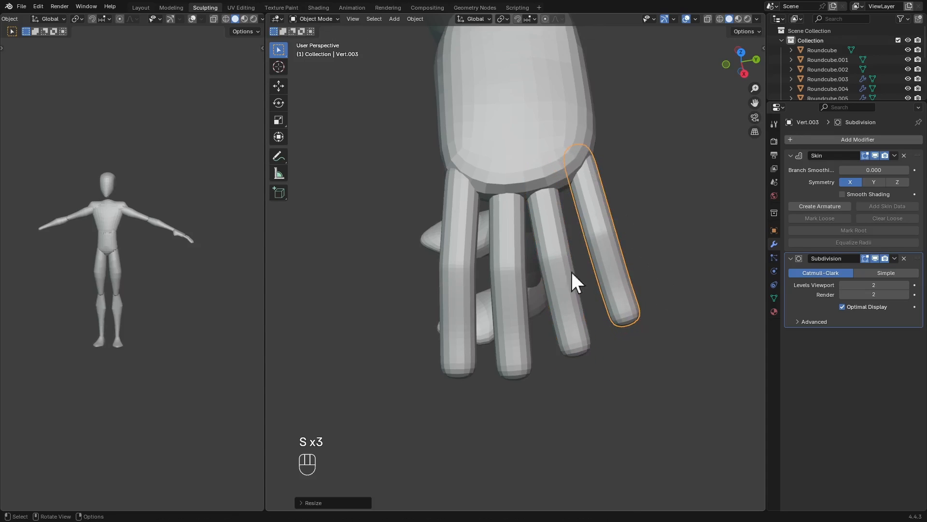
click(464, 286)
key(s)
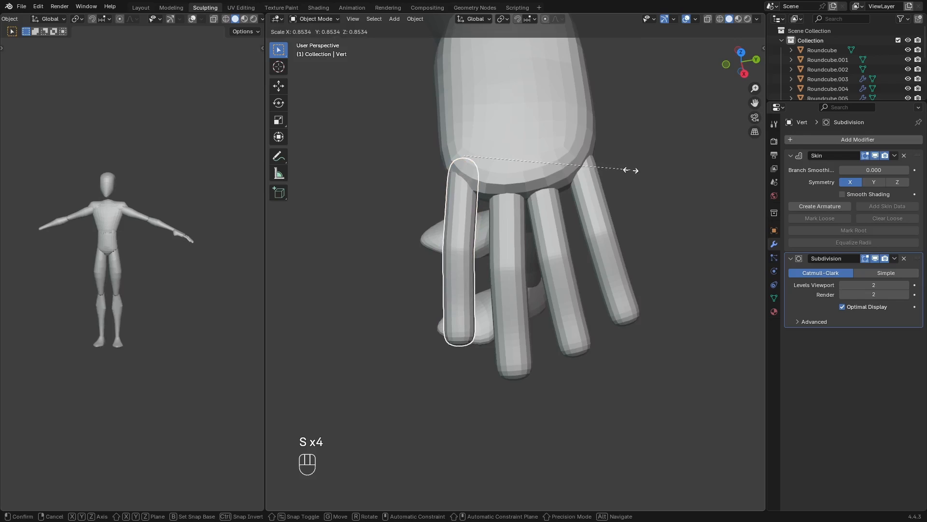
click(630, 171)
Move the middle finger slightly to adjust its position at the front edge of the palm
click(503, 237)
key(g)
click(549, 219)
click(549, 220)
key(g)
click(557, 222)
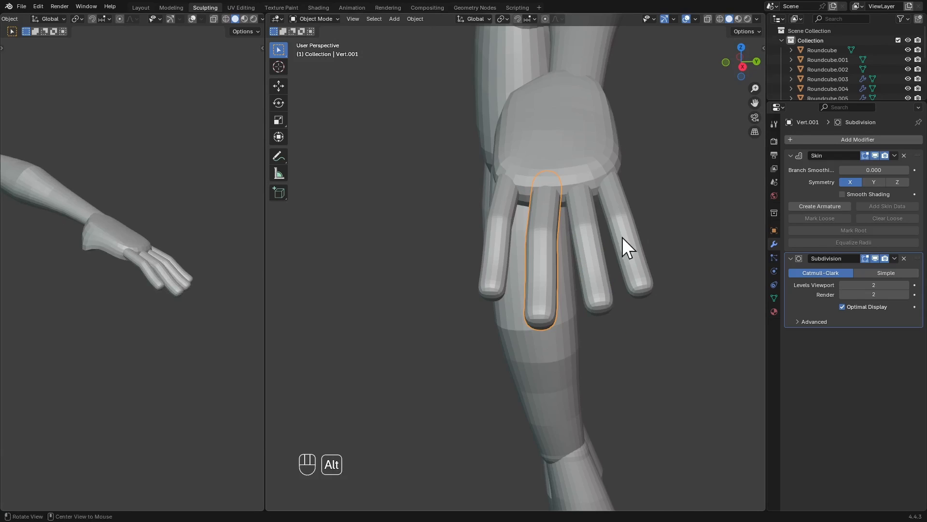
Rotate the little finger downward by about 20 degrees around the global Y axis
alt+drag(622, 236, 522, 264)
alt+shift+drag(572, 276, 549, 277)
click(551, 277)
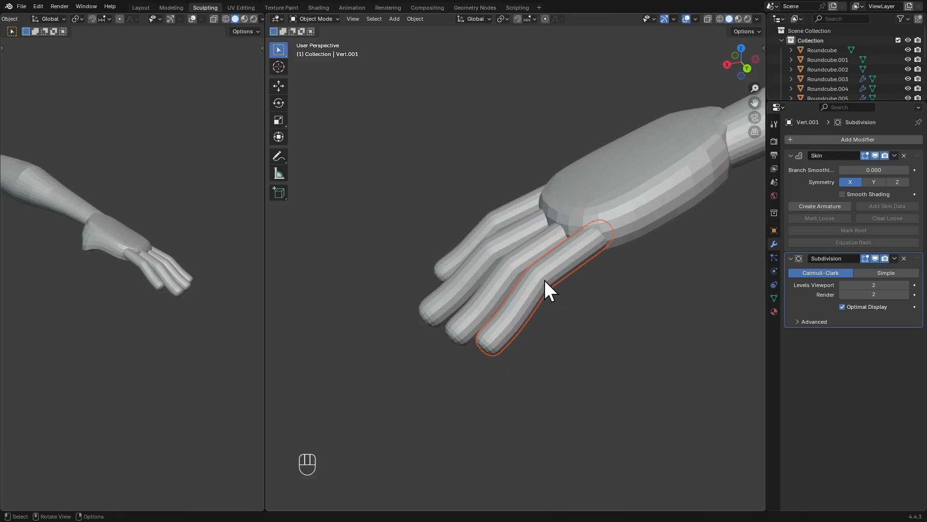
click(545, 277)
key(r)
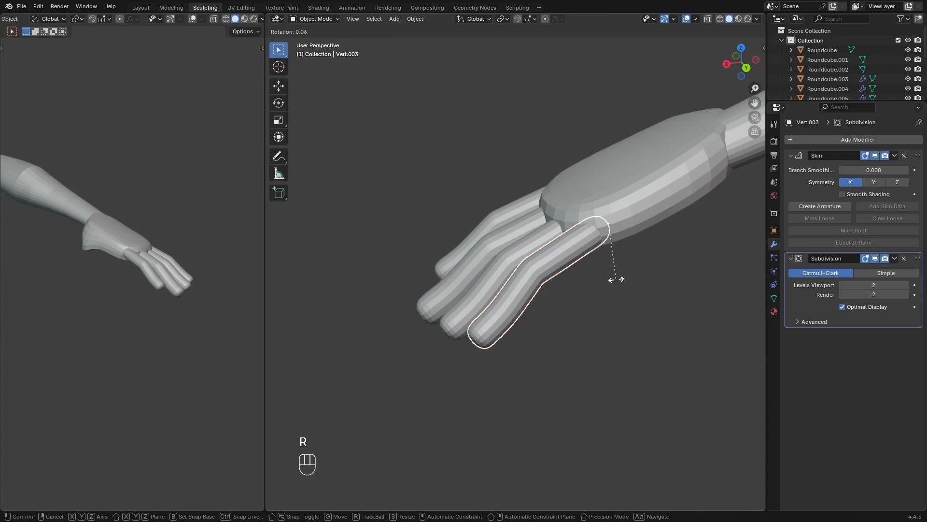
key(y)
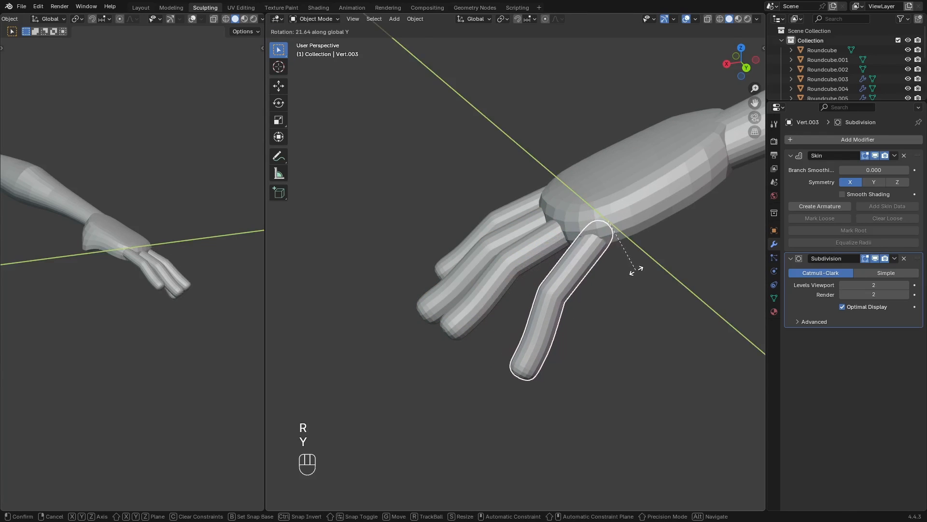
click(632, 265)
Rotate the ring, middle and index fingers around the global Y axis by smaller amounts for a relaxed, fanned pose
click(527, 250)
key(r)
key(y)
click(648, 239)
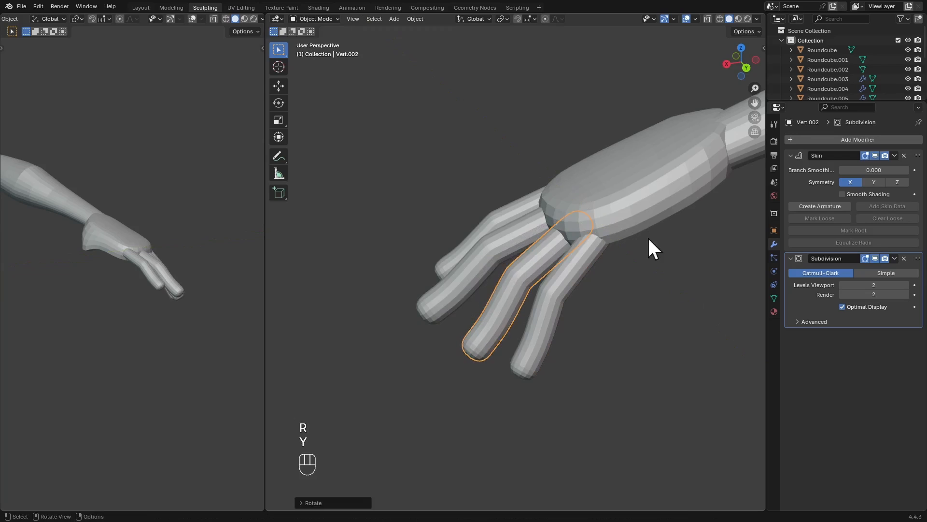
key(r)
key(y)
click(566, 137)
click(527, 201)
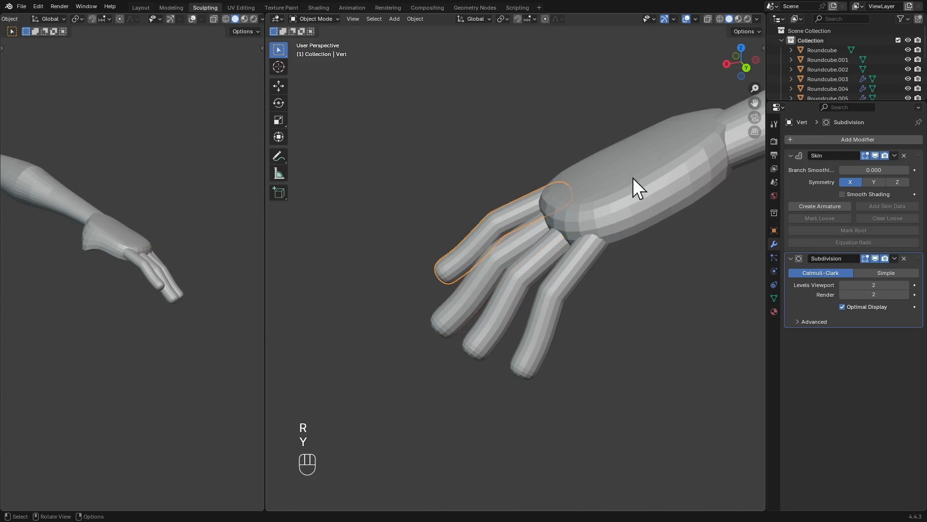
key(r)
key(y)
click(637, 182)
Move individual fingers slightly so their knuckles sit properly against the palm
alt+drag(205, 306, 244, 295)
alt+drag(553, 247, 624, 249)
click(533, 248)
key(g)
shift+click(555, 228)
click(574, 240)
key(g)
click(605, 241)
key(g)
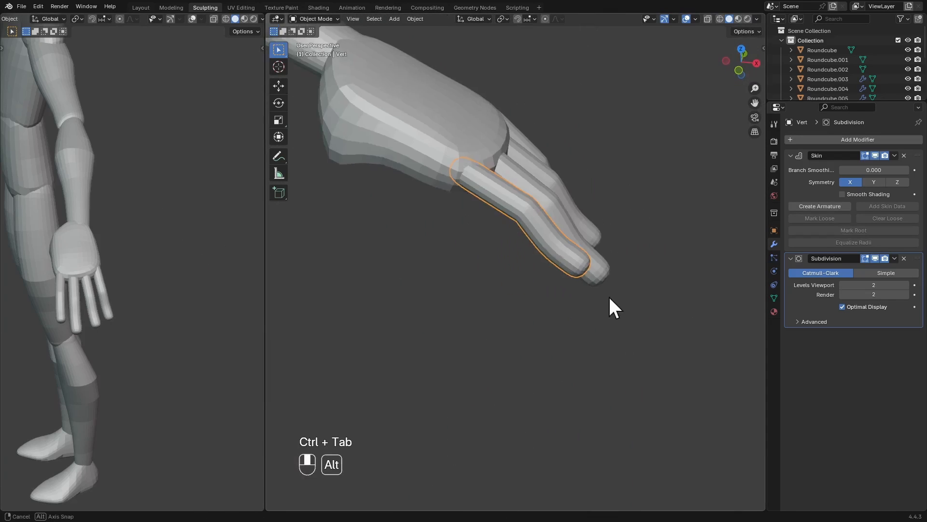
Duplicate the index finger and place the copy beside the palm as the thumb
alt+drag(608, 295, 632, 241)
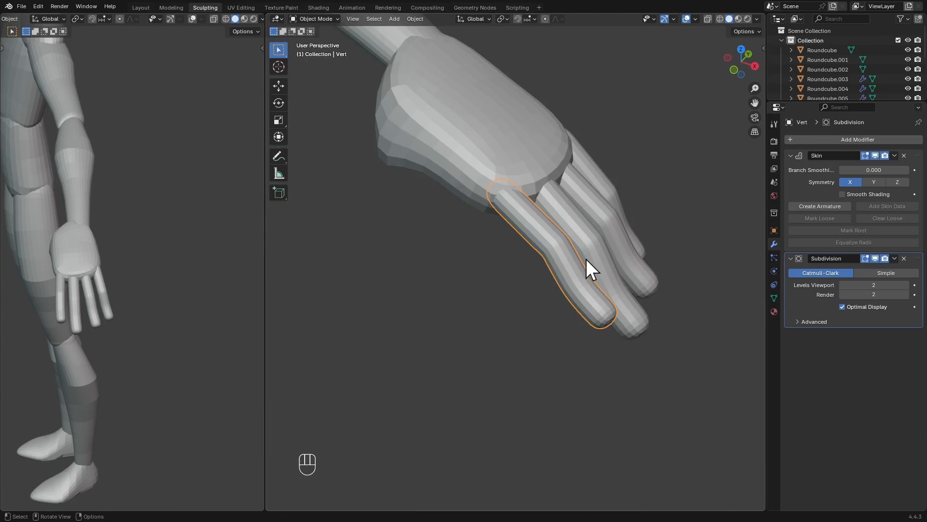
key(shift+d)
click(480, 235)
Enlarge the skin radius at the thumb's base vertex to about 2.4 times in Edit Mode
key(Tab)
alt+shift+drag(480, 238, 528, 268)
key(alt+z)
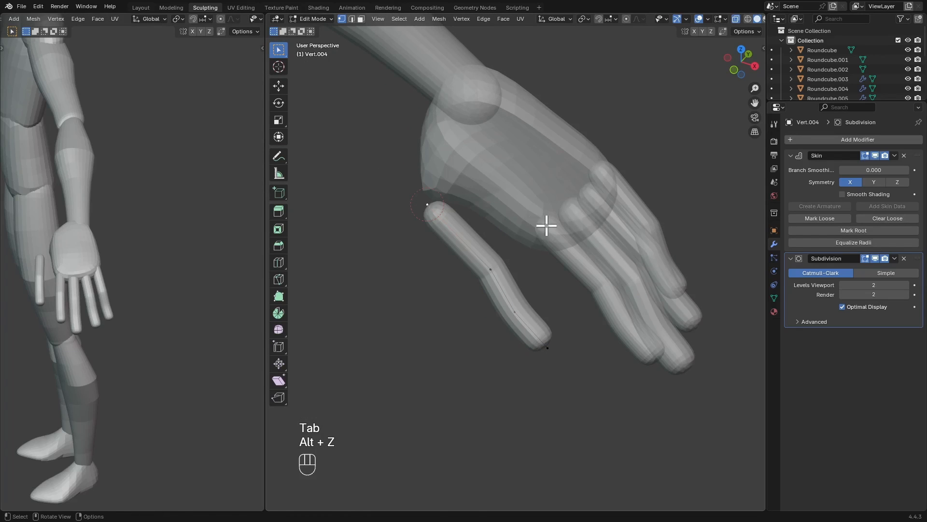
key(ctrl+a)
key(Escape)
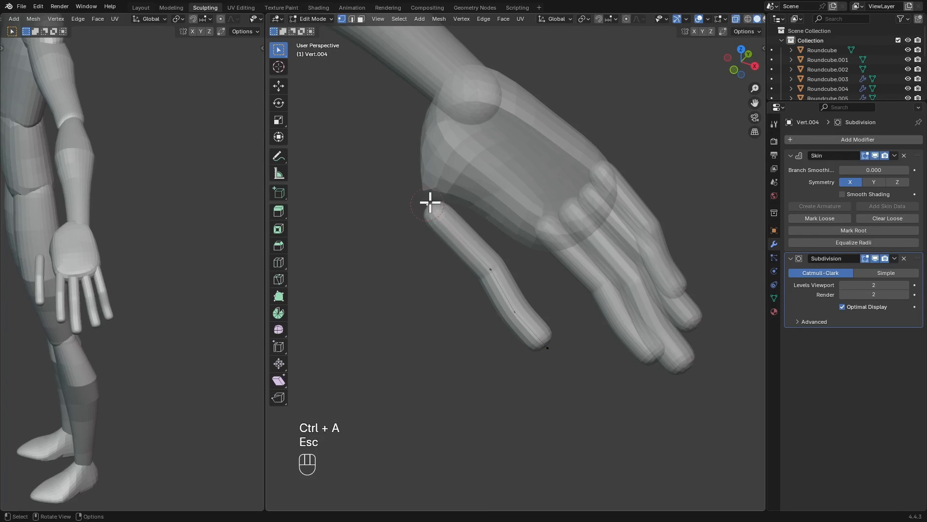
key(alt+z)
key(ctrl+a)
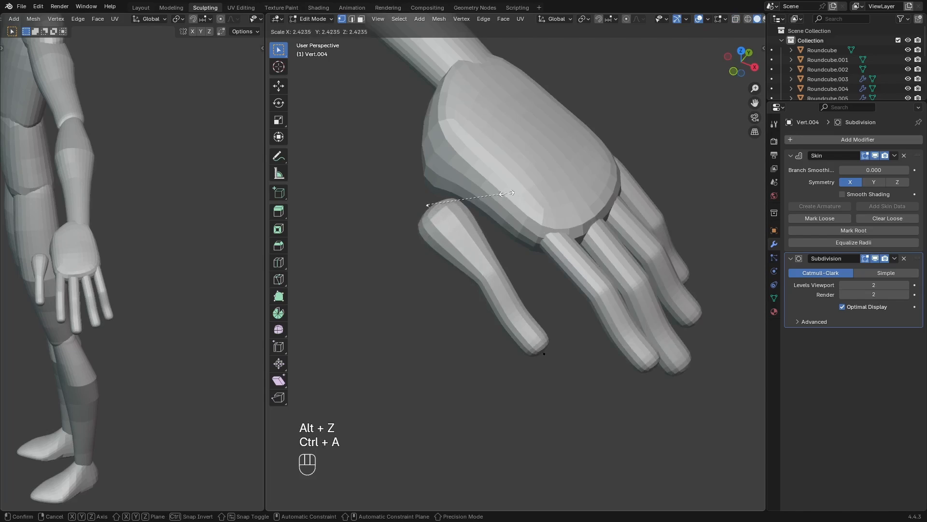
click(513, 188)
Enlarge the skin radius at the thumb's middle bend vertex
key(alt+z)
key(alt+z)
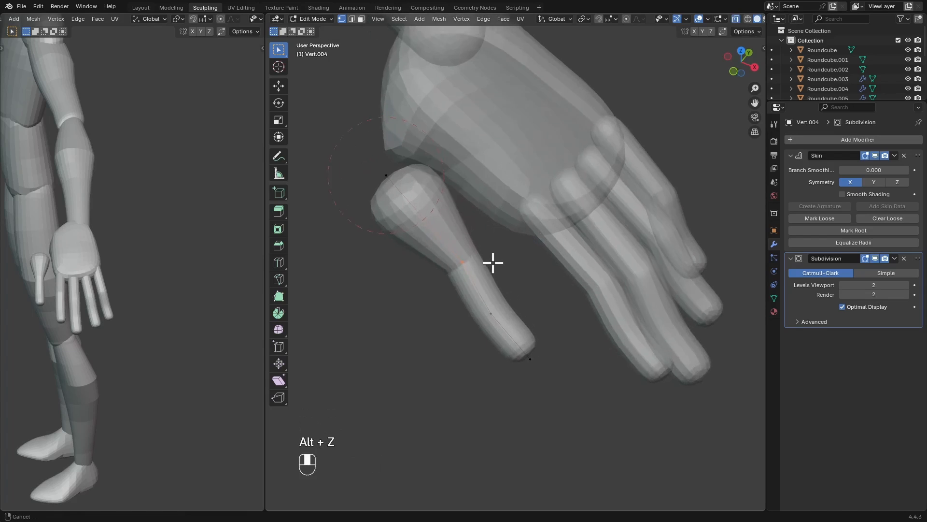
key(alt+z)
key(ctrl+a)
click(519, 242)
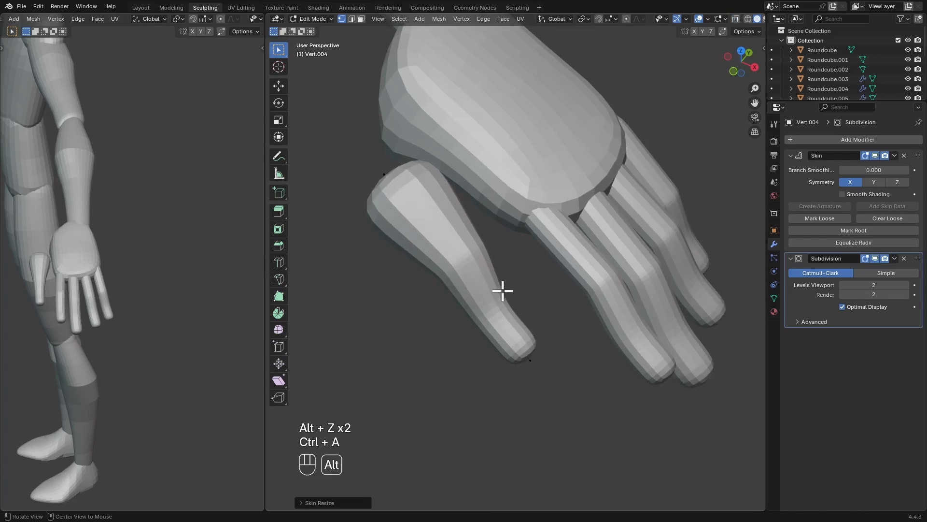
Select the thumb's tip vertex and move it inward and upward to shorten the last segment
key(alt+z)
click(492, 318)
key(alt+z)
shift+click(535, 355)
key(z)
key(alt+z)
key(alt+z)
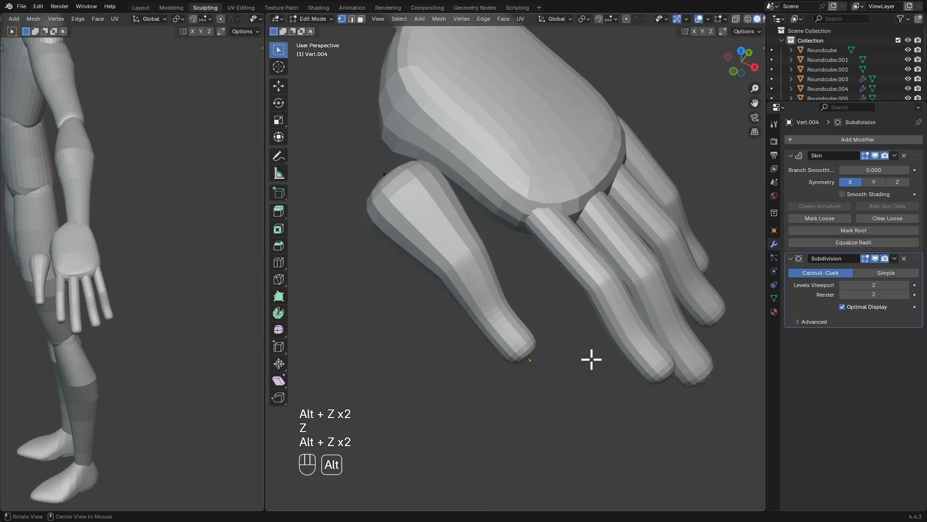
key(s)
click(582, 355)
key(g)
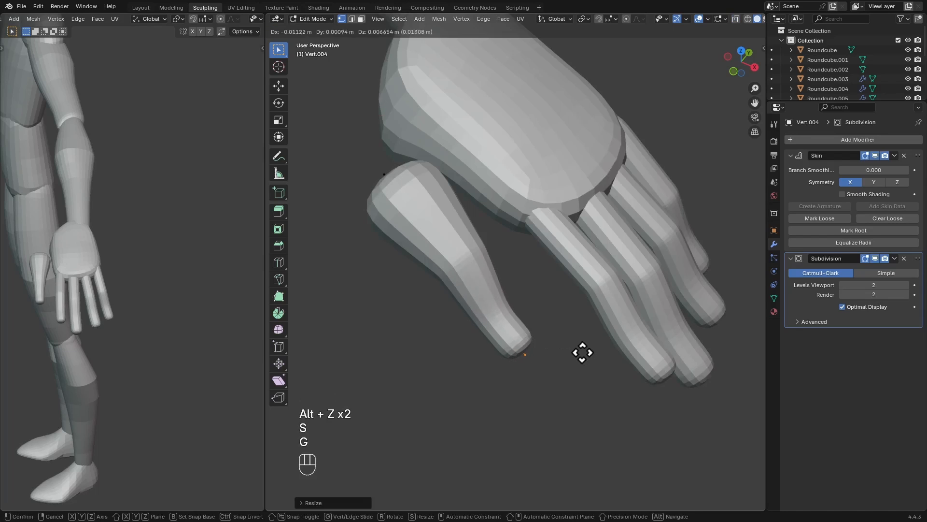
key(shift+Escape)
alt+middle_drag(573, 343, 602, 292)
key(g)
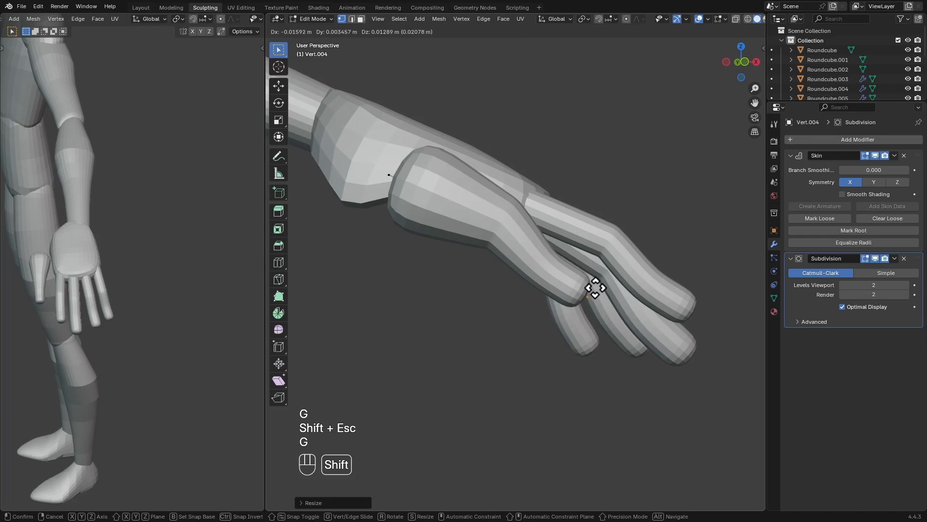
click(568, 266)
Rotate the thumb freely in Object Mode so it points away from the other fingers
ctrl+alt+drag(570, 267, 584, 294)
key(ctrl+Tab)
alt+drag(497, 300, 528, 260)
key(r)
key(r)
key(Escape)
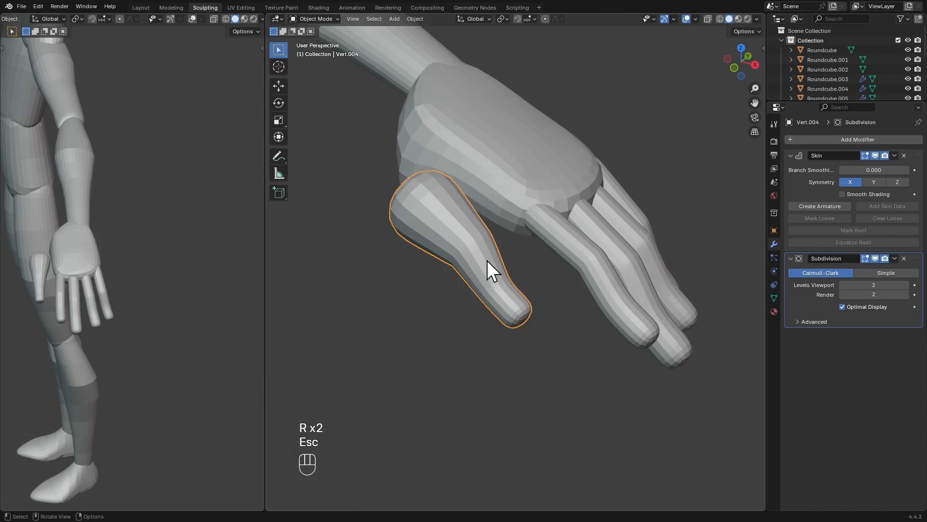
key(r)
key(r)
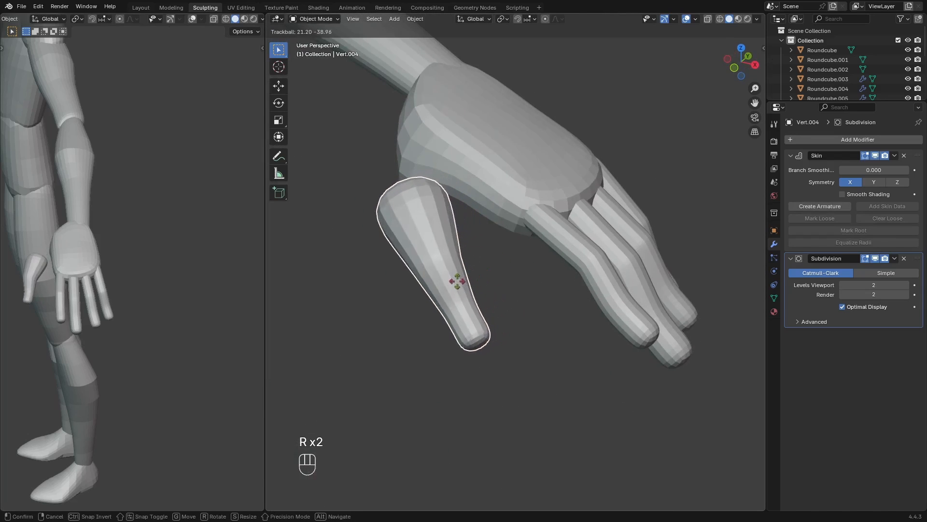
click(586, 253)
key(r)
click(571, 276)
Move the thumb's thick base into the index-finger side of the palm, turning it freely to match the hand
alt+drag(571, 275, 532, 301)
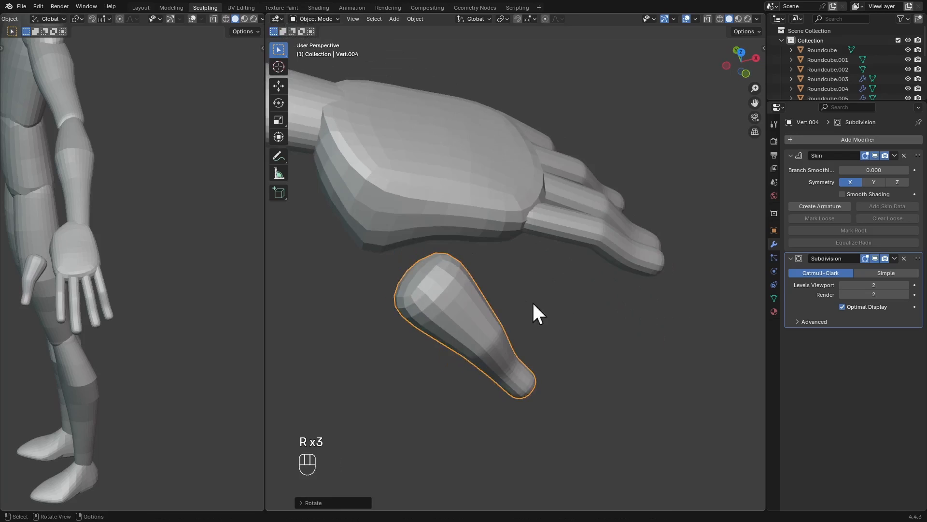
key(g)
click(485, 261)
alt+drag(485, 261, 590, 234)
key(g)
key(r)
key(r)
click(480, 234)
key(g)
click(531, 221)
Refine the thumb's rotation so it angles downward from the side of the palm
key(r)
click(541, 234)
key(r)
key(r)
key(r)
click(482, 327)
Adjust the skin radius at the thumb's tip vertex in Edit Mode to thicken the tip slightly
key(Tab)
key(alt+z)
key(alt+z)
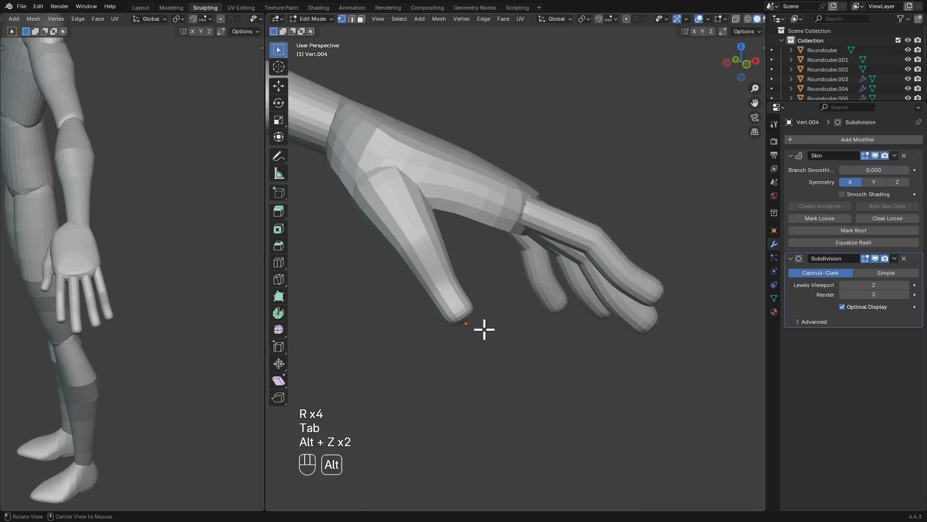
key(ctrl+a)
click(498, 264)
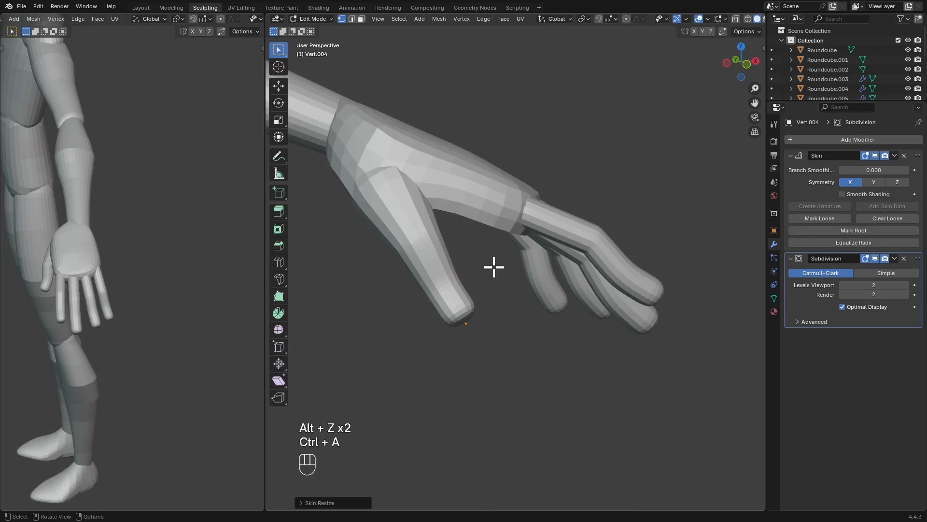
key(r)
click(512, 297)
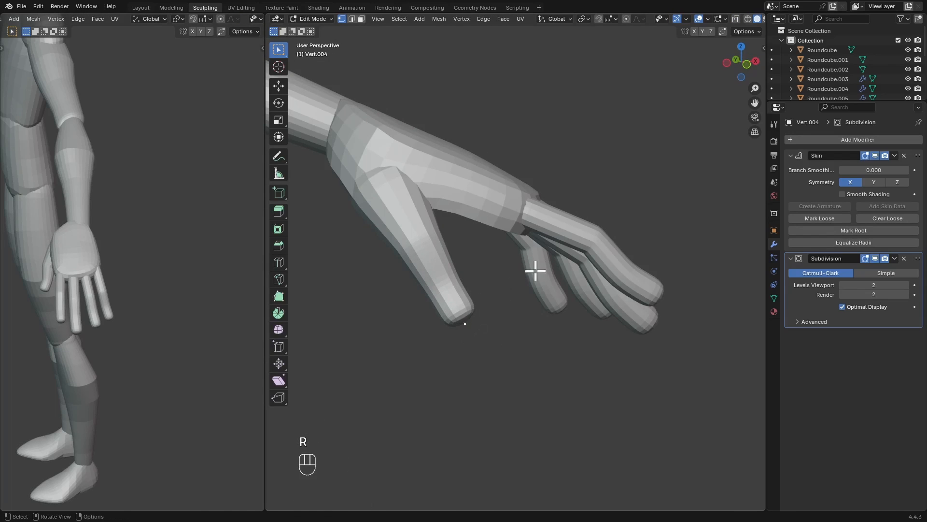
key(ctrl+a)
click(530, 272)
scroll(527, 286, down, 2)
key(alt+z)
key(alt+z)
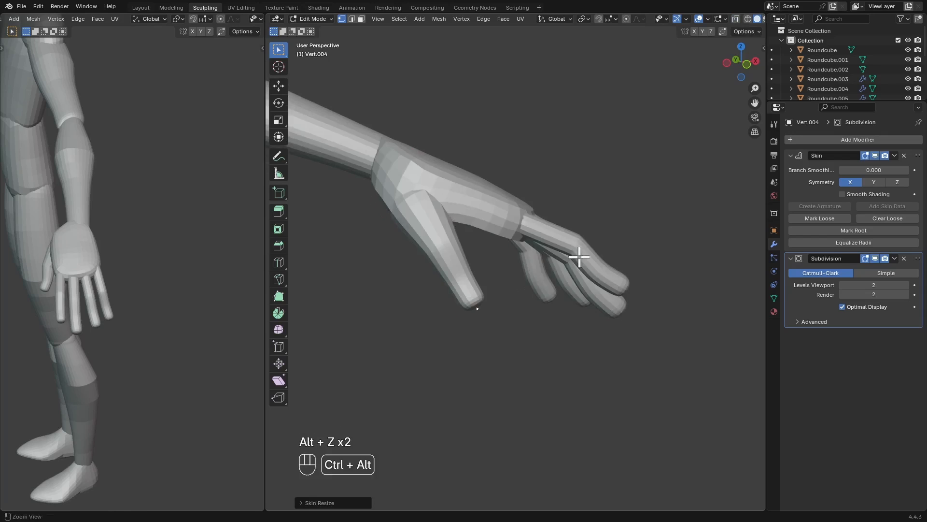
Reposition the index finger and its neighbours in Object Mode so their bases line up along the knuckles
scroll(572, 256, down, 2)
key(ctrl+Tab)
scroll(543, 256, down, 2)
middle_drag(572, 295, 497, 279)
shift+click(494, 274)
key(g)
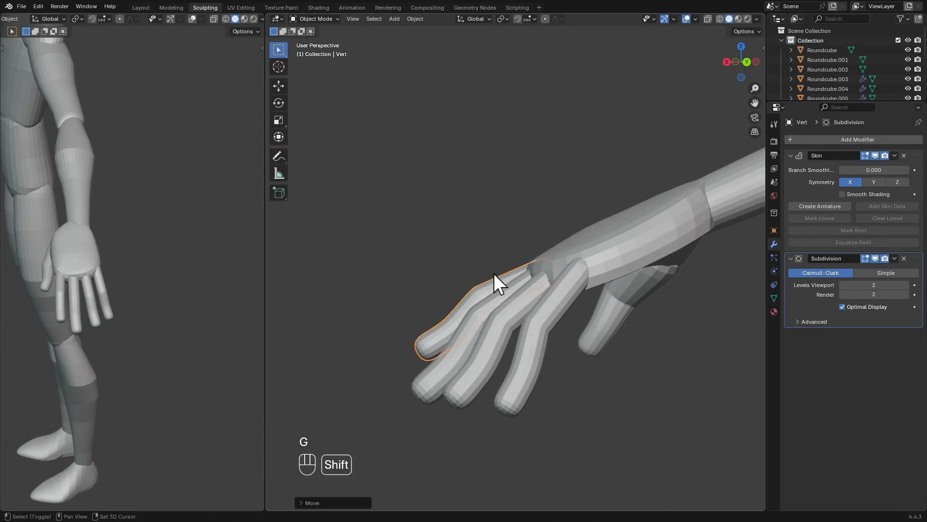
key(g)
key(g)
click(513, 301)
click(547, 309)
key(g)
click(546, 305)
Reshape the palm's knuckle edge around the finger bases in Sculpt Mode with the Grab brush at a 111 px radius
mouse_move(546, 309)
ctrl+alt+mouse_down()
mouse_move(540, 301)
mouse_move(642, 341)
mouse_move(608, 289)
mouse_move(530, 304)
mouse_move(489, 265)
mouse_move(563, 260)
mouse_move(550, 294)
mouse_move(505, 287)
ctrl+alt+mouse_up()
click(471, 279)
key(ctrl+Tab)
key(f)
key(f)
key(f)
key(f)
key(f)
key(f)
key(f)
click(511, 289)
alt+drag(505, 286, 553, 288)
key(f)
click(594, 219)
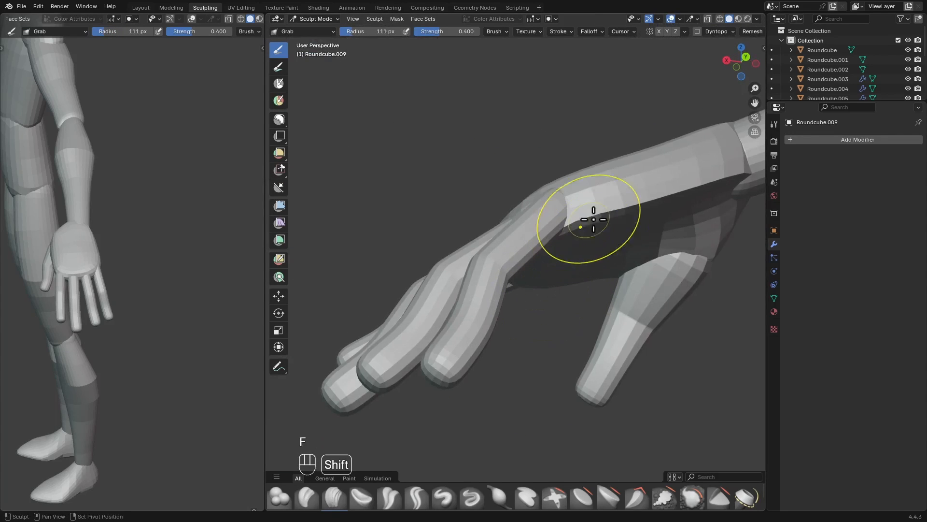
Refine the palm's overall form with the Grab brush enlarged to a 199 px radius
alt+shift+drag(708, 186, 632, 241)
mouse_move(632, 242)
ctrl+alt+mouse_down()
mouse_move(600, 246)
mouse_move(613, 263)
mouse_move(602, 281)
mouse_move(592, 273)
ctrl+alt+mouse_up()
key(g)
key(f)
key(f)
key(f)
key(f)
key(f)
click(635, 249)
alt+drag(474, 266, 598, 344)
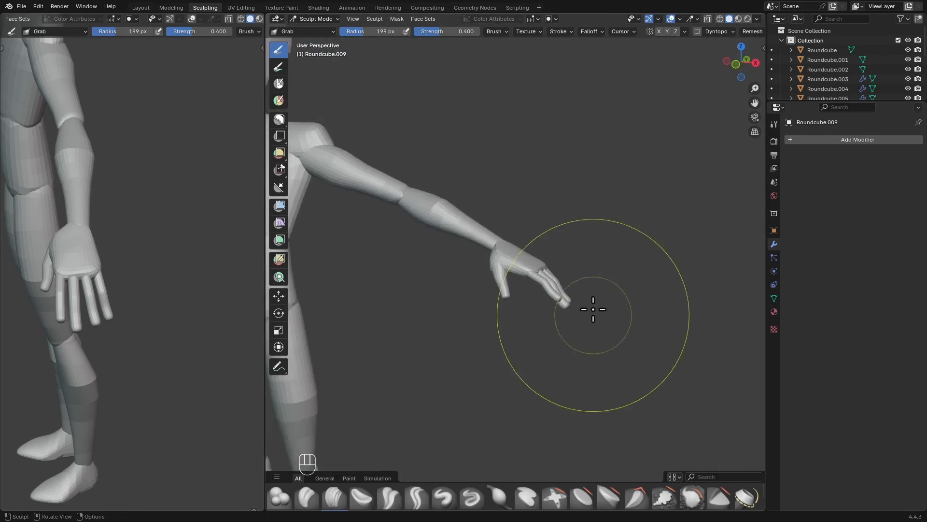
Select the palm, fingers and thumb in Object Mode and copy the forearm's Mirror modifier to all of them
alt+drag(592, 309, 619, 302)
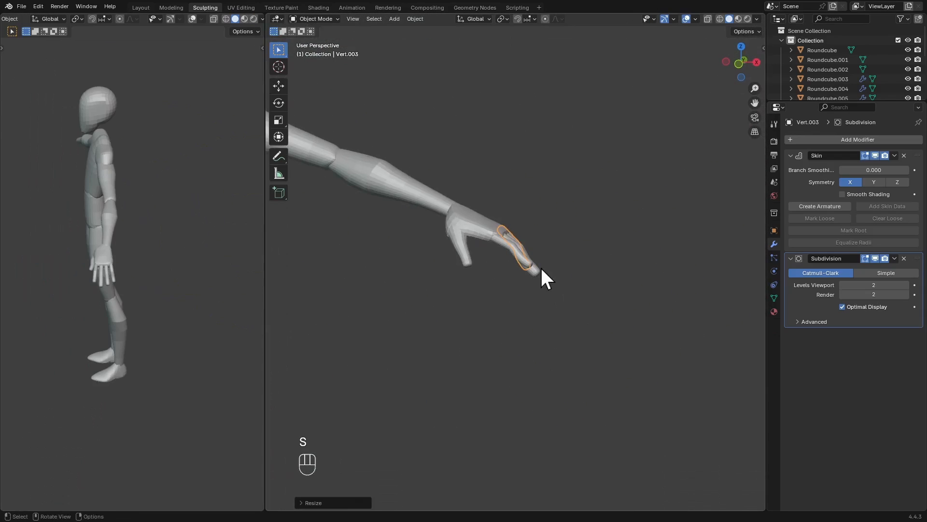
alt+drag(541, 271, 650, 270)
alt+shift+drag(663, 300, 568, 332)
ctrl+alt+drag(568, 332, 536, 186)
ctrl+alt+drag(551, 319, 540, 290)
alt+drag(538, 293, 709, 425)
ctrl+alt+drag(639, 364, 621, 381)
alt+drag(613, 371, 609, 378)
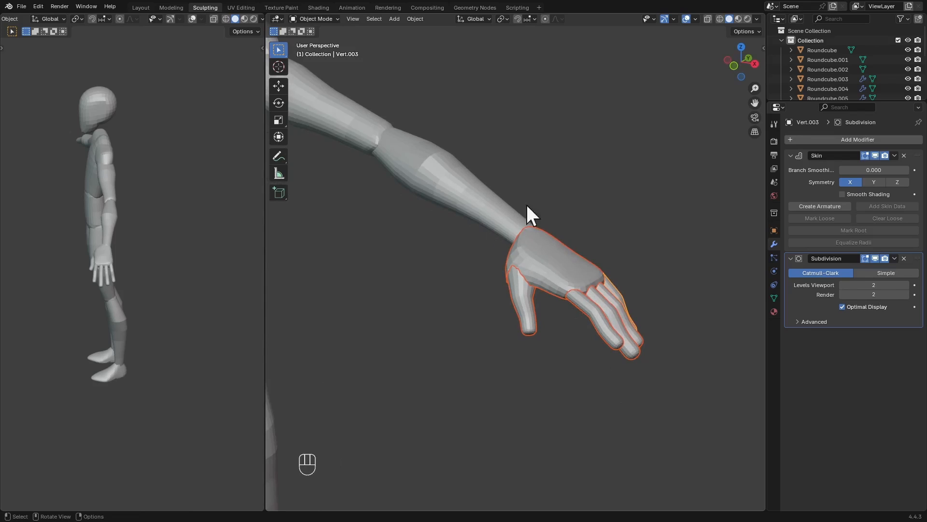
shift+click(483, 189)
scroll(512, 166, down, 1)
click(894, 155)
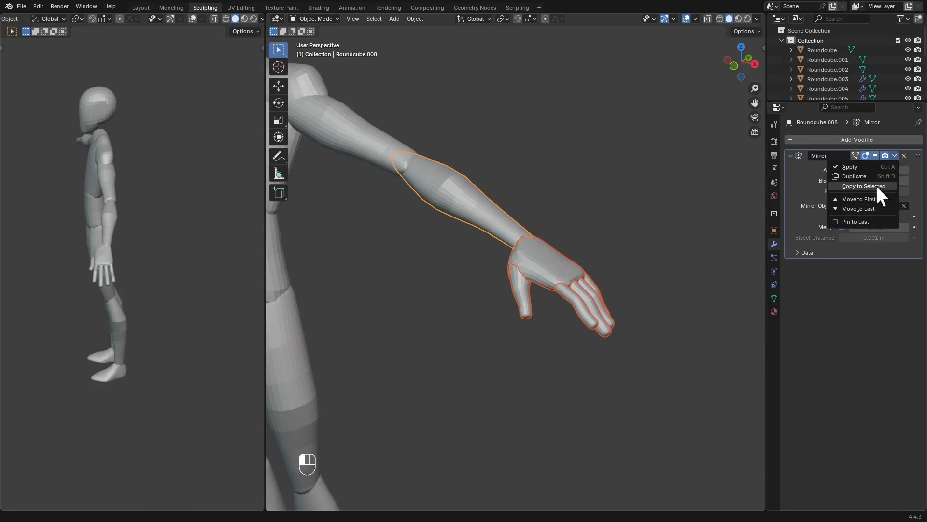
click(895, 156)
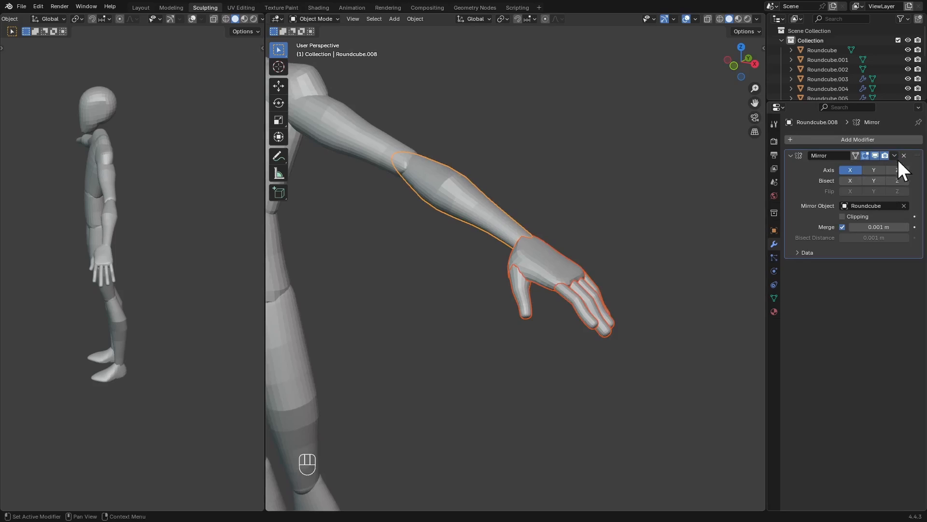
click(895, 156)
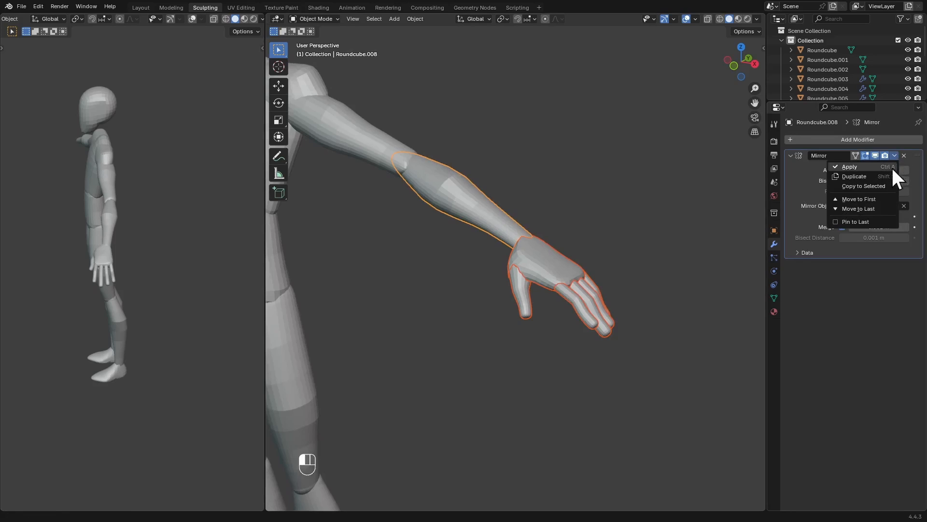
click(876, 186)
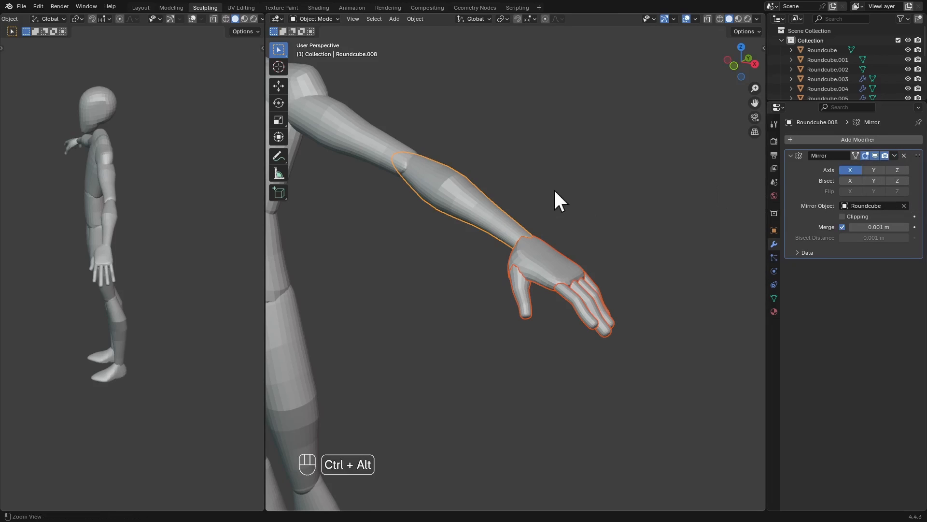
Reposition the shoulder piece against the upper torso
ctrl+alt+drag(555, 189, 536, 299)
click(457, 282)
alt+shift+drag(397, 263, 486, 263)
alt+drag(559, 289, 558, 312)
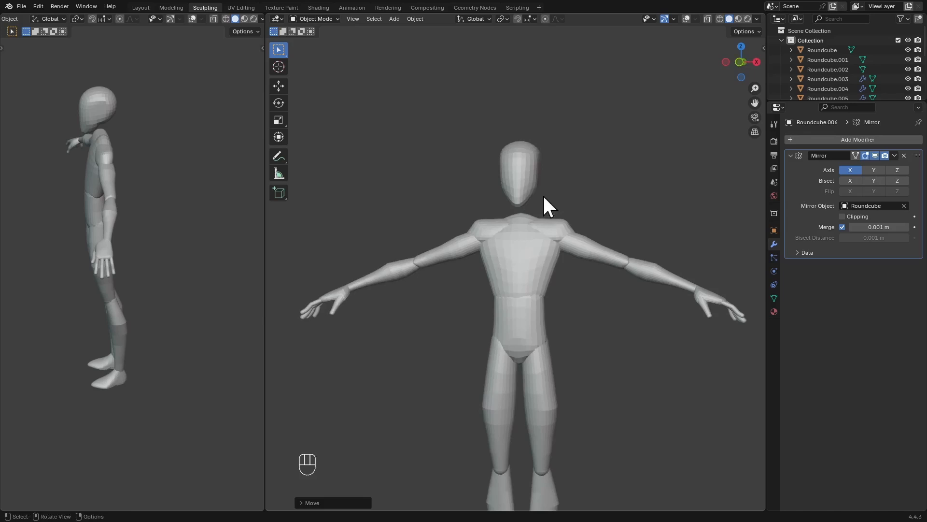
Add a Round Cube capsule for the neck with radius 0.50 and a Z size of 3.00
mouse_move(549, 212)
alt+shift+mouse_down()
mouse_move(560, 251)
mouse_move(551, 198)
mouse_move(540, 204)
alt+shift+mouse_up()
key(q)
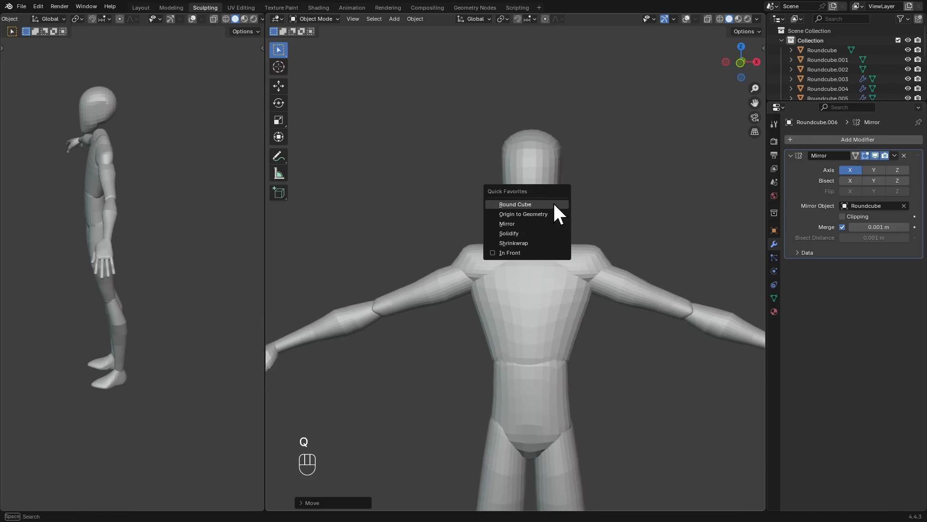
click(543, 204)
ctrl+alt+drag(555, 184, 550, 208)
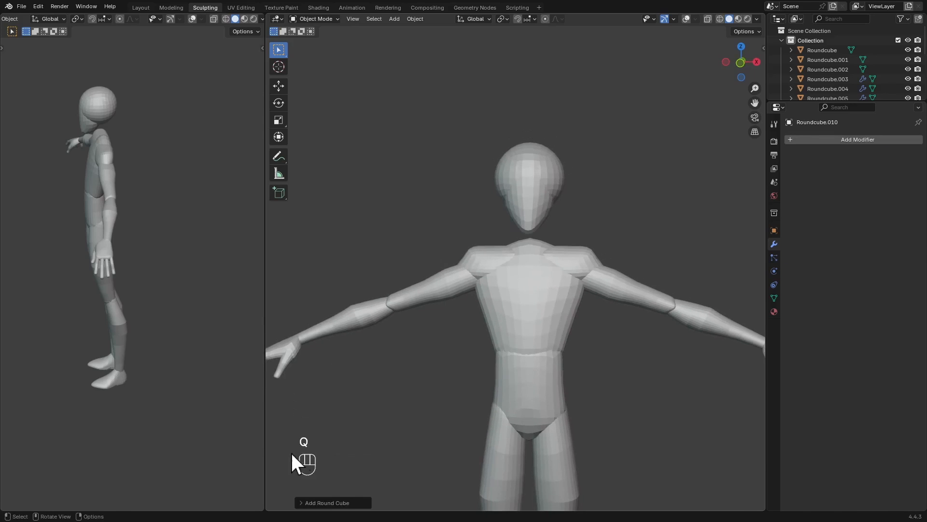
click(309, 502)
click(346, 325)
click(336, 348)
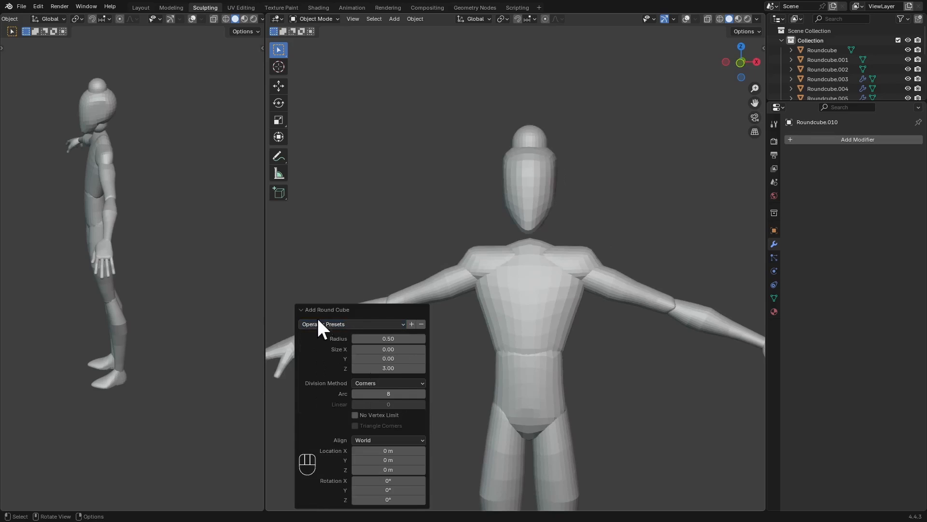
click(333, 308)
Lower the neck capsule along Z between head and torso, and scale it to fit in side view
key(KP_1)
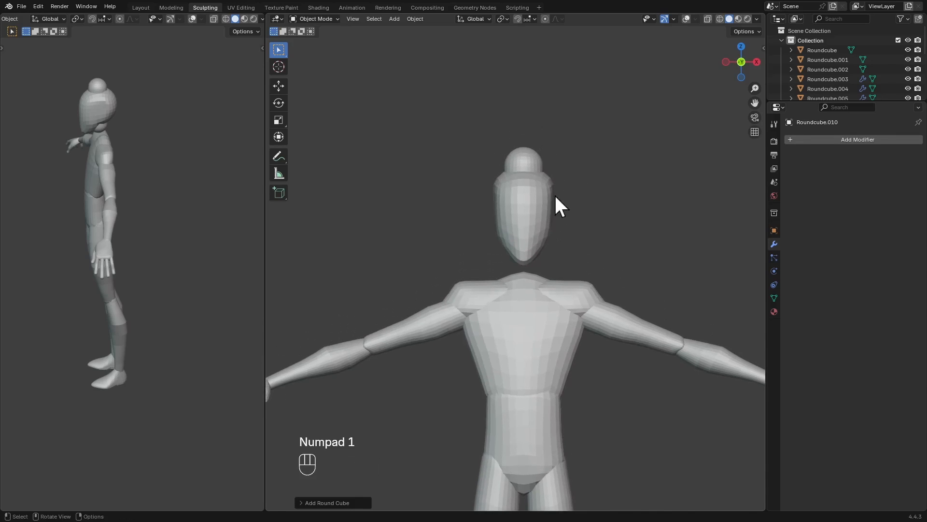
key(g)
key(z)
click(554, 249)
key(KP_3)
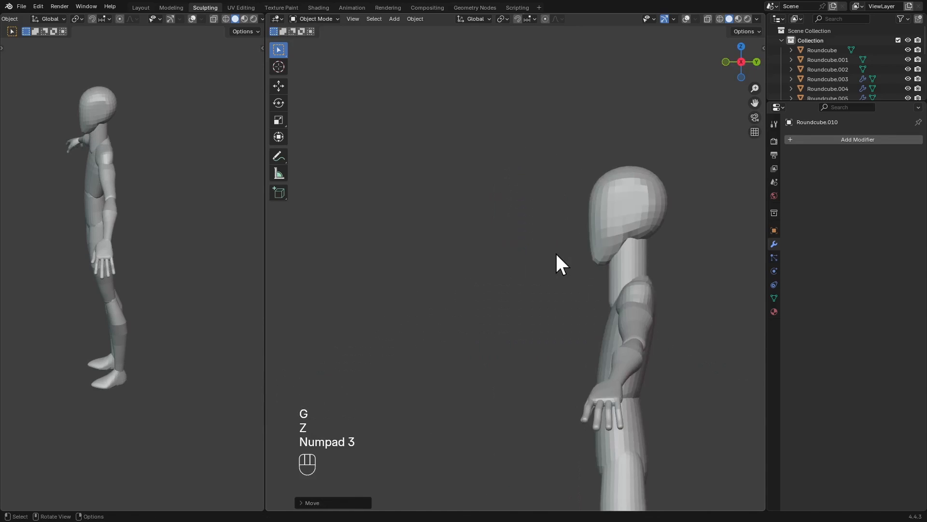
ctrl+alt+drag(594, 265, 590, 207)
key(s)
click(639, 208)
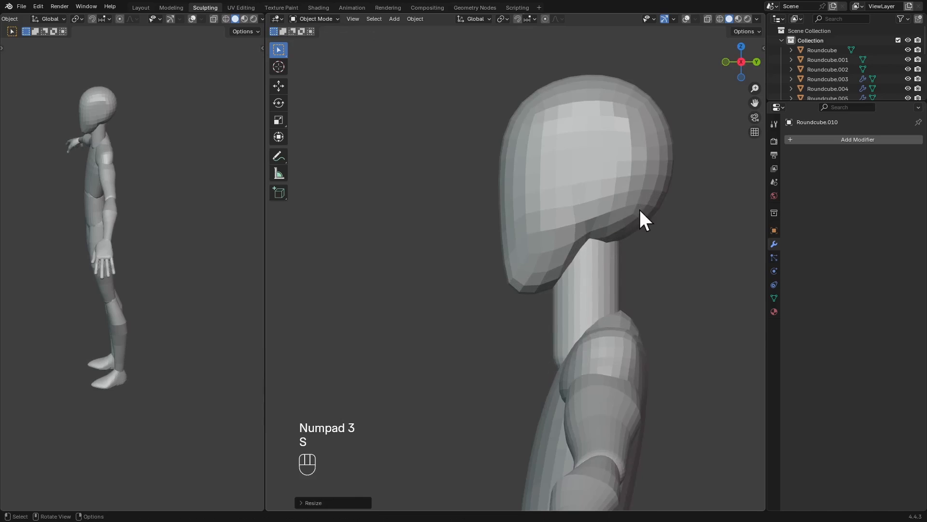
Rotate the neck in side view so it leans forward, and reposition it between the shoulders and skull
key(r)
click(686, 173)
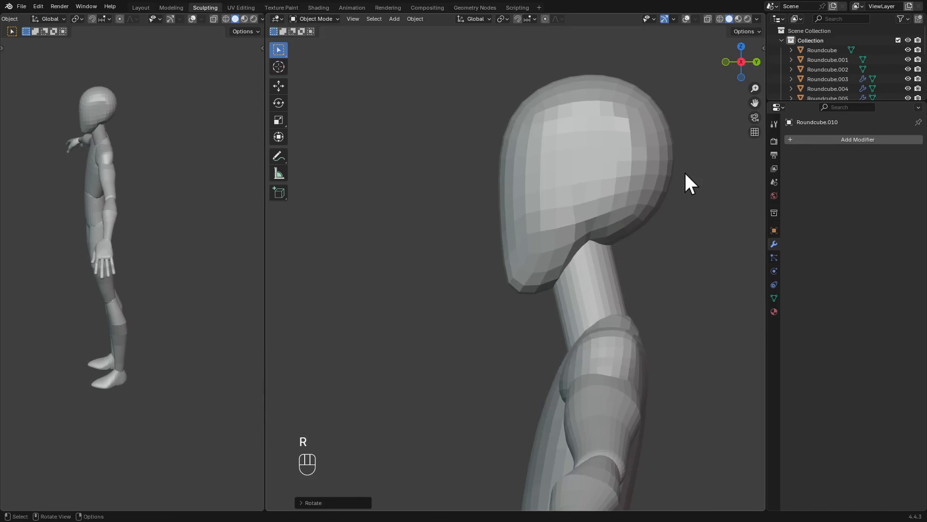
key(g)
click(686, 166)
ctrl+alt+drag(686, 166, 595, 210)
key(r)
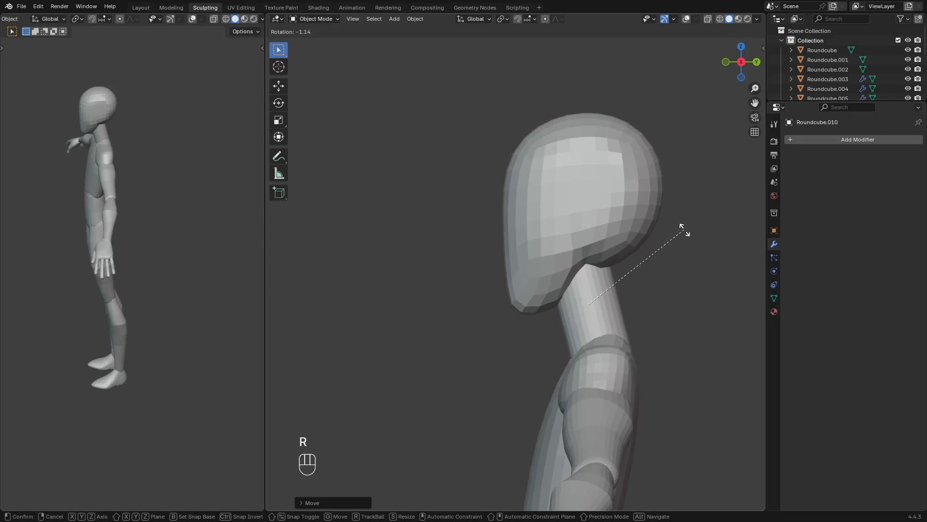
click(684, 233)
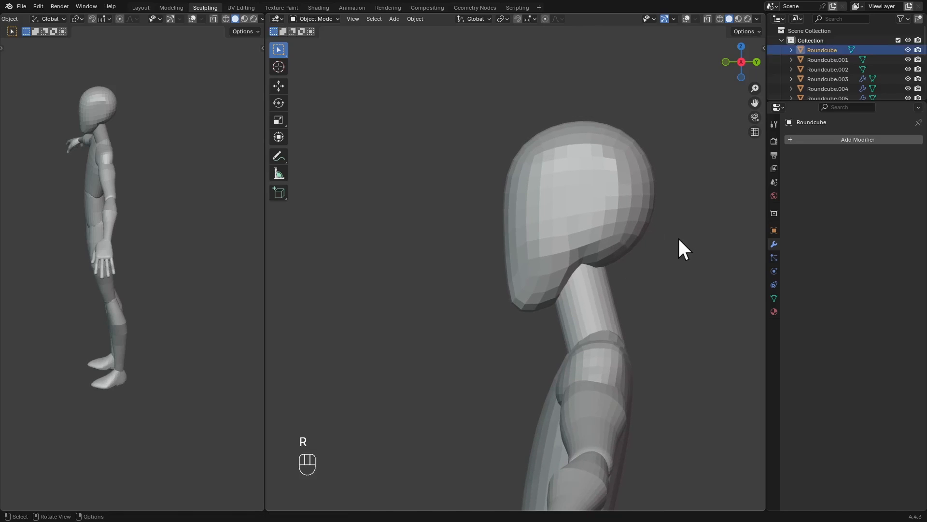
Move the head forward about 0.24 m over the tilted neck in side view
key(g)
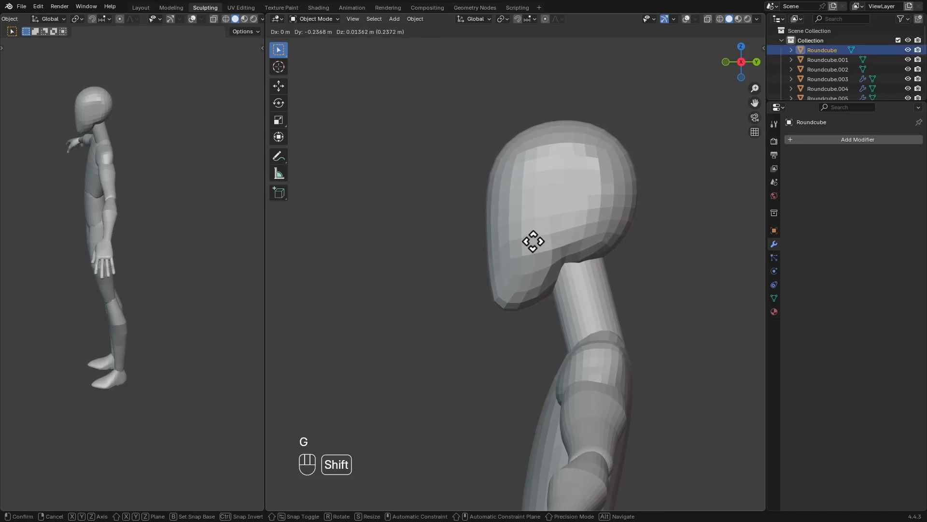
click(533, 241)
alt+shift+drag(597, 234, 585, 246)
Scale and move the neck's lower end in Edit Mode so it fits into the top of the torso
ctrl+alt+drag(585, 246, 662, 337)
click(581, 296)
key(Tab)
key(alt+z)
key(z)
key(s)
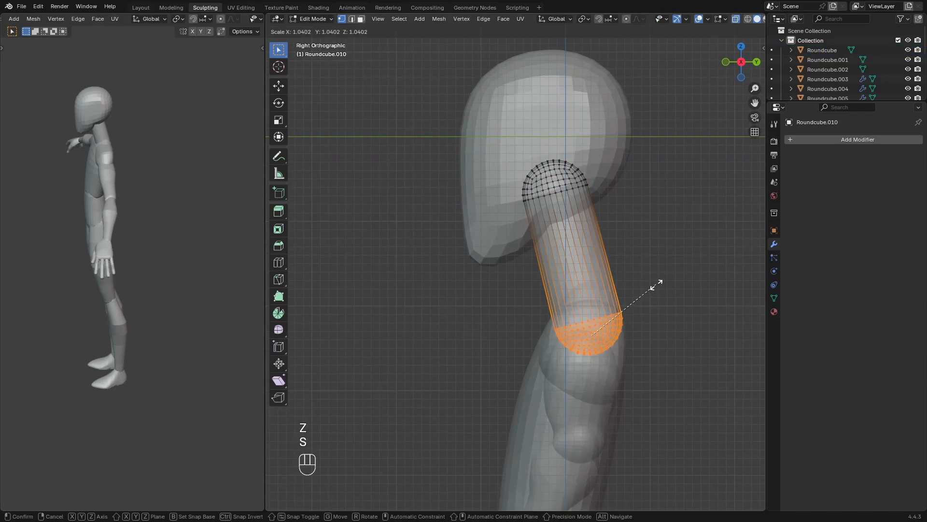
key(g)
click(646, 278)
Select the neck's upper end through the mesh and scale it down to taper the neck toward the head
drag(488, 124, 621, 231)
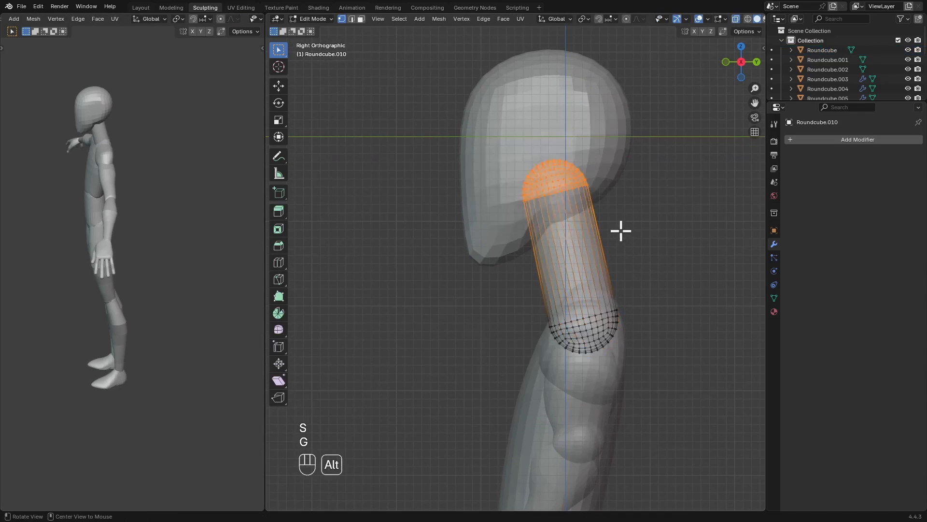
key(alt+z)
key(s)
click(630, 177)
Reshape the back and base of the head in Sculpt Mode with the Grab brush at a 161 px radius
alt+shift+middle_drag(629, 186, 632, 224)
key(alt+q)
key(ctrl+Tab)
mouse_move(620, 192)
ctrl+alt+middle_down()
mouse_move(635, 216)
mouse_move(644, 203)
mouse_move(646, 219)
ctrl+alt+middle_up()
key(f)
key(f)
key(f)
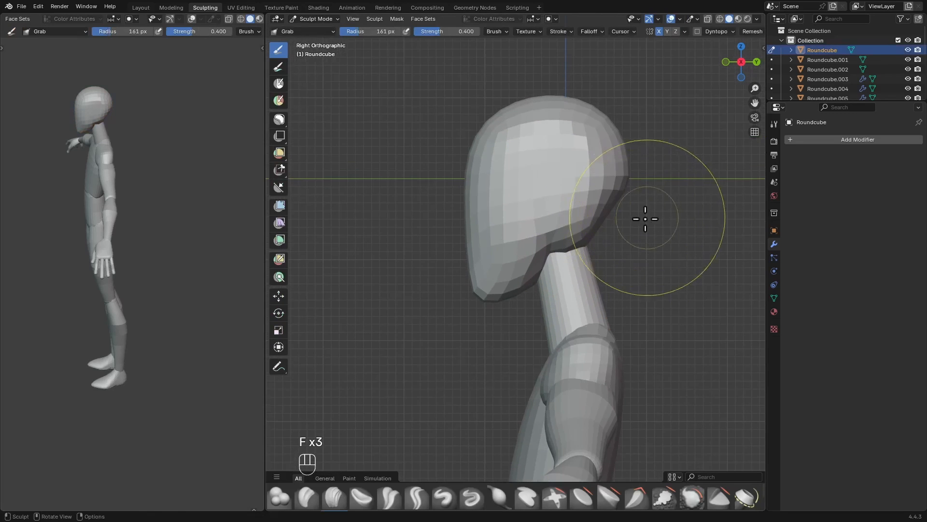
Adjust the scale and position of the neck's upper end in Edit Mode to fit the reshaped skull
key(alt+q)
key(Tab)
key(alt+z)
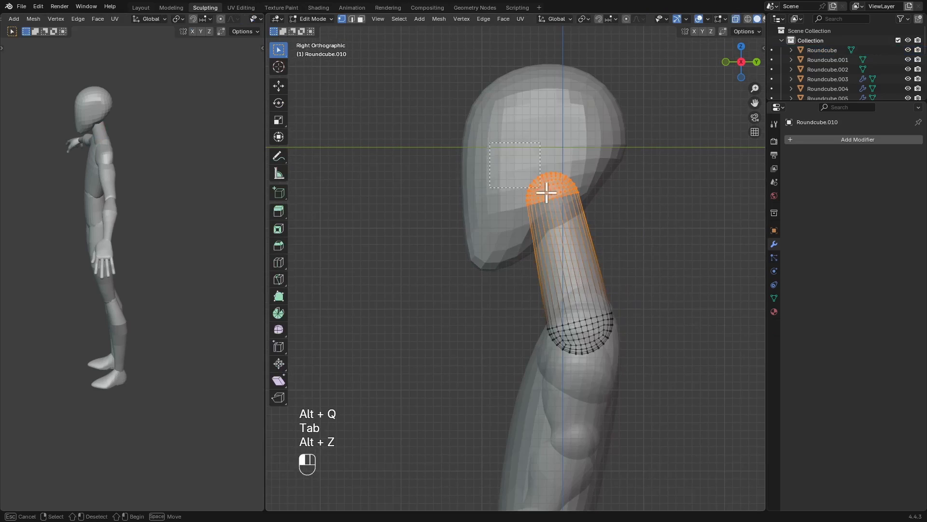
key(alt+z)
key(s)
key(g)
click(633, 206)
Return to Object Mode and examine the neck and the overall figure from the front and at an angle
alt+middle_drag(555, 236, 639, 250)
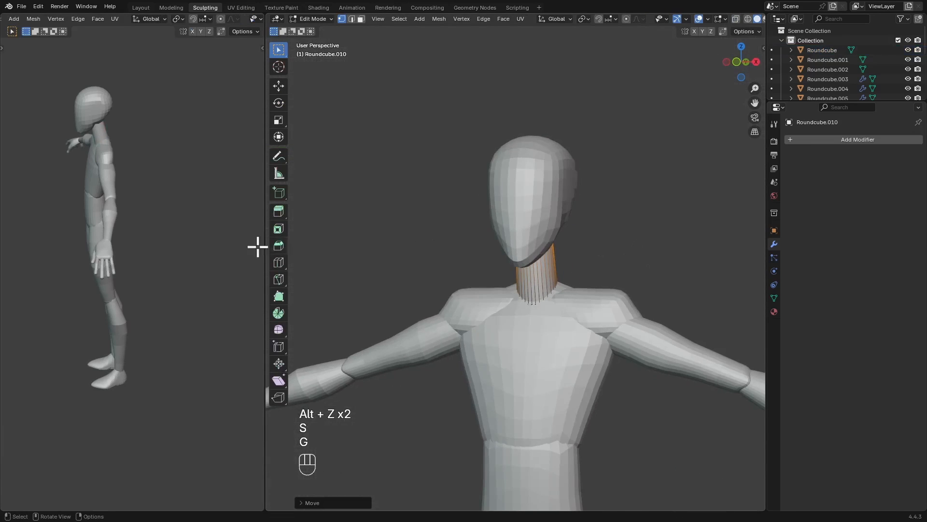
alt+middle_drag(135, 213, 207, 213)
ctrl+alt+middle_drag(147, 242, 178, 247)
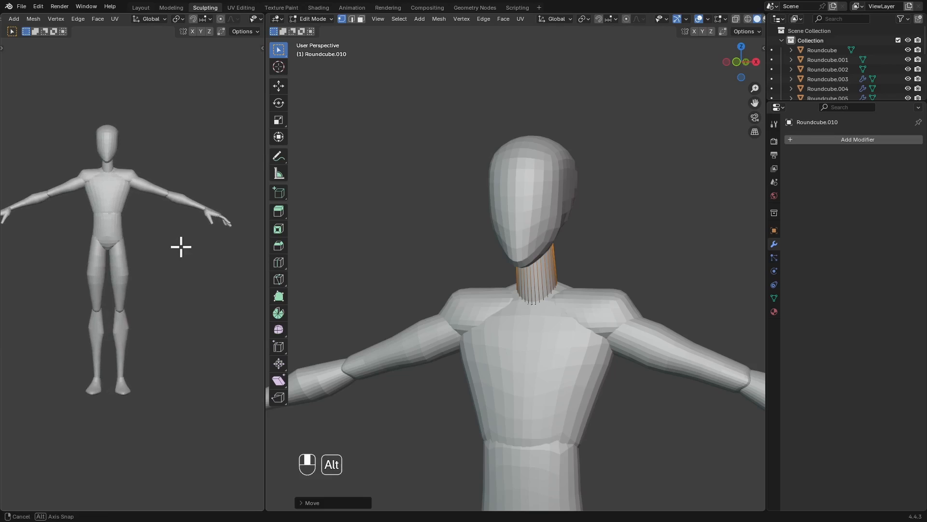
alt+shift+middle_drag(577, 270, 580, 188)
ctrl+alt+middle_drag(579, 189, 555, 250)
key(ctrl+Tab)
click(621, 229)
ctrl+alt+middle_drag(621, 229, 667, 261)
alt+middle_drag(667, 261, 551, 326)
ctrl+alt+middle_drag(551, 326, 617, 289)
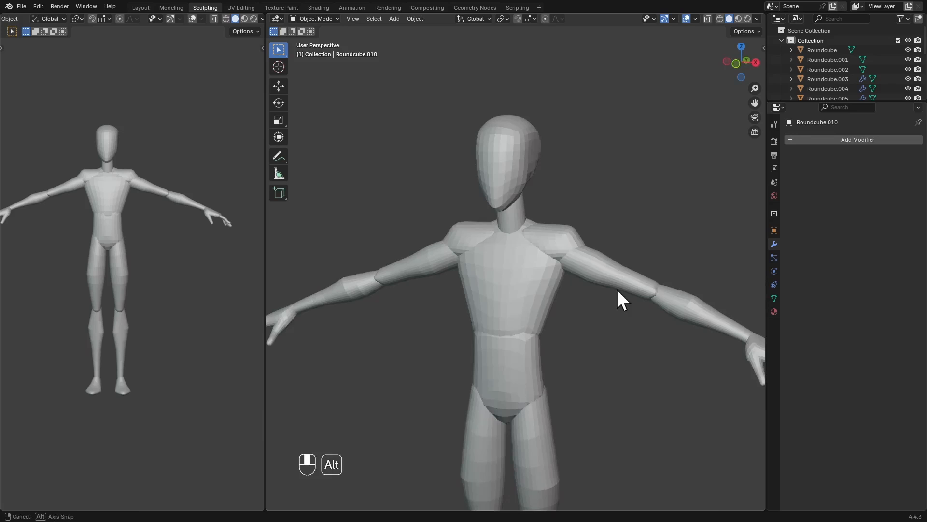
Add a Round Cube sphere for the buttock with radius 1.00 and all sizes at 0.00
key(q)
click(566, 196)
click(342, 502)
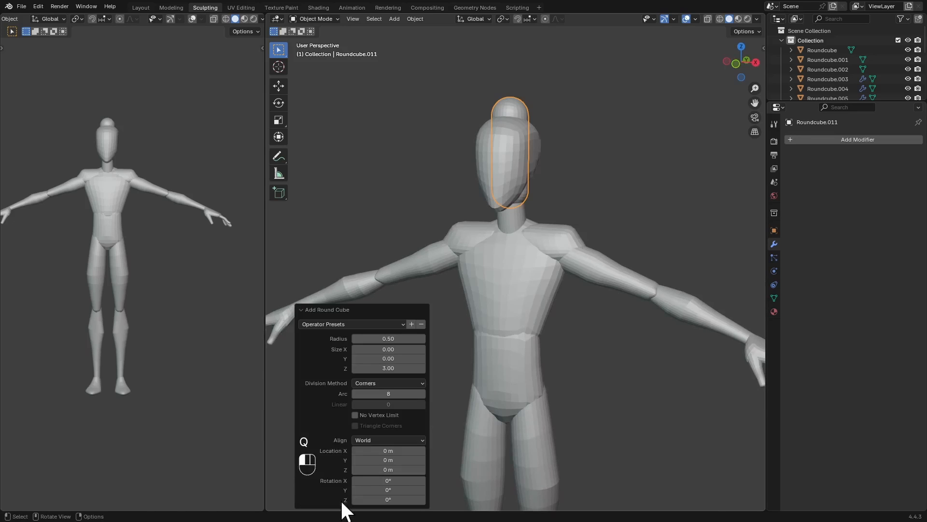
click(375, 321)
click(334, 399)
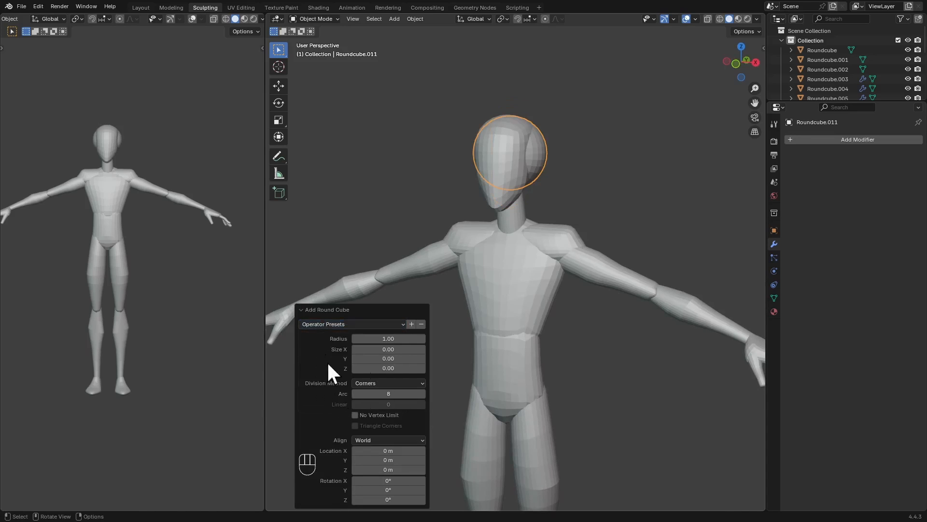
click(302, 309)
Move the sphere down to the back of the pelvis, offset it along X to one side, and scale it
key(KP_3)
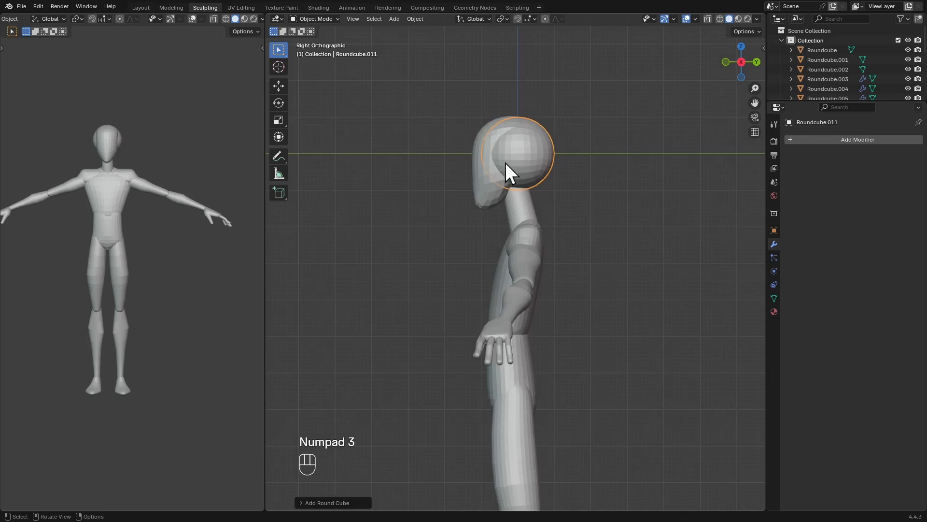
key(g)
click(549, 398)
alt+middle_click(517, 314)
middle_drag(548, 398, 551, 263)
scroll(517, 314, up, 4)
key(g)
key(x)
key(s)
click(561, 248)
Add a Mirror modifier on X to the buttock sphere and pick a central body piece as the mirror object
key(q)
click(524, 262)
scroll(542, 261, down, 5)
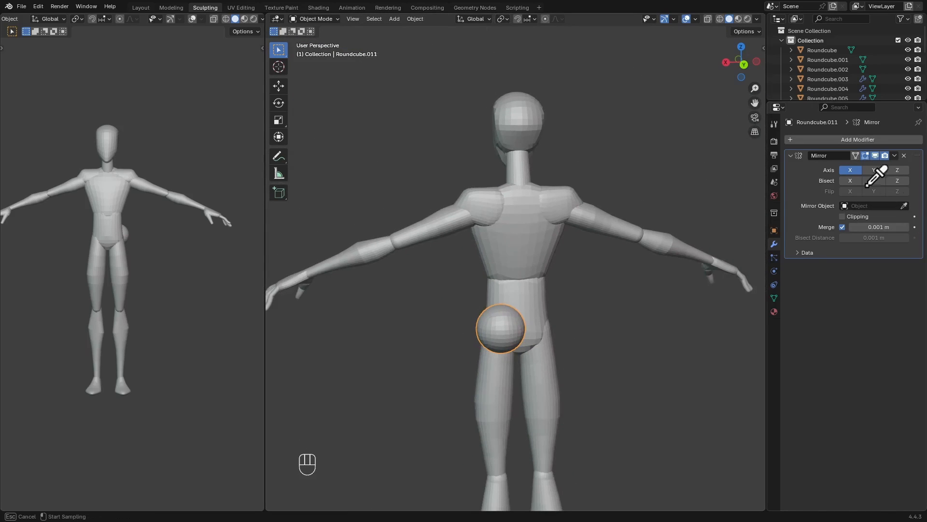
click(775, 127)
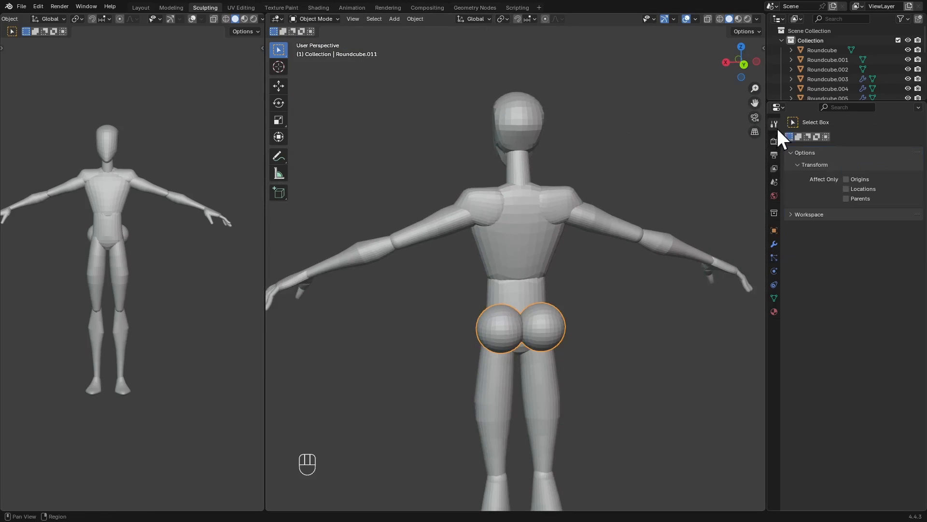
Shift the mirrored buttock spheres along Z and rescale them to fit behind the hips
alt+shift+drag(579, 287, 645, 216)
scroll(581, 218, up, 2)
key(g)
key(z)
click(575, 222)
scroll(577, 227, up, 2)
key(s)
click(583, 208)
Flatten the buttock mesh along the Y axis in Edit Mode
key(Tab)
key(s)
key(y)
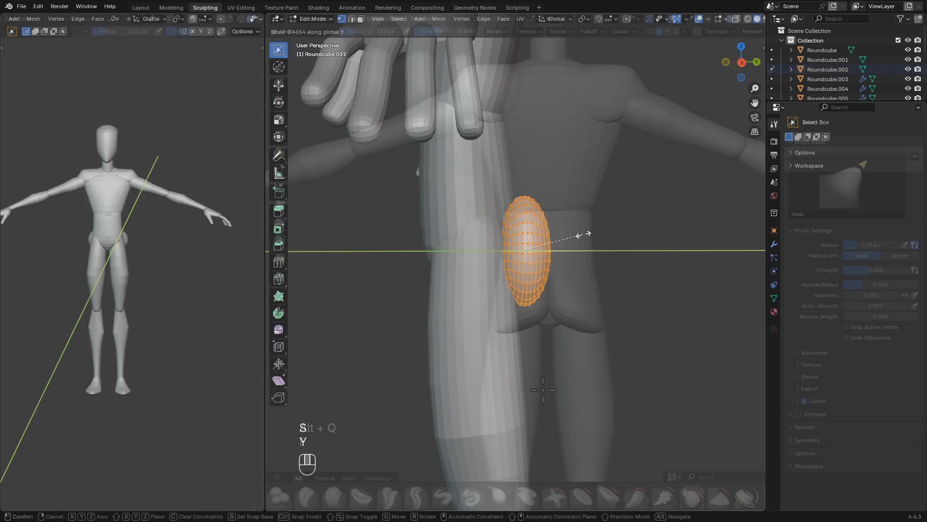
Reshape the pelvis piece around the buttocks in Sculpt Mode with the Grab brush at a 185 px radius
mouse_move(575, 369)
ctrl+alt+mouse_down()
mouse_move(555, 400)
mouse_move(552, 325)
mouse_move(490, 341)
mouse_move(578, 335)
mouse_move(474, 340)
ctrl+alt+mouse_up()
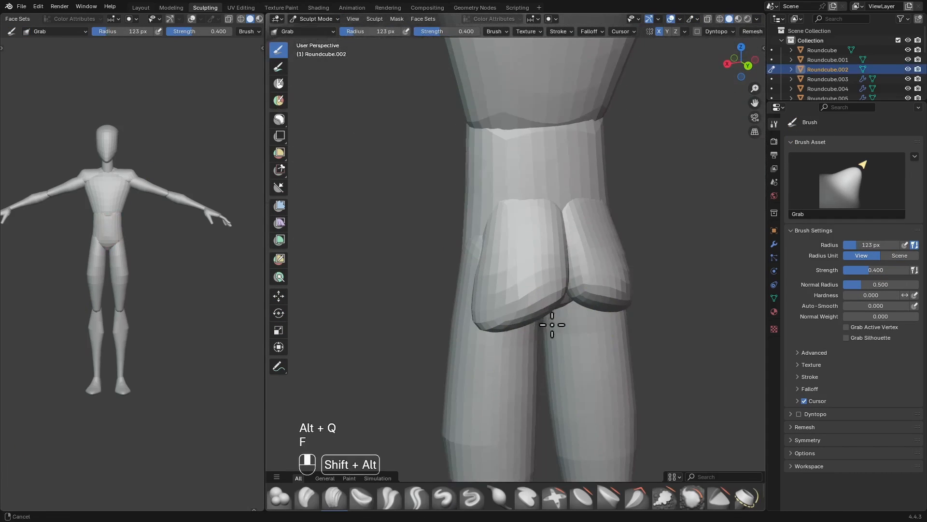
key(f)
key(f)
click(537, 326)
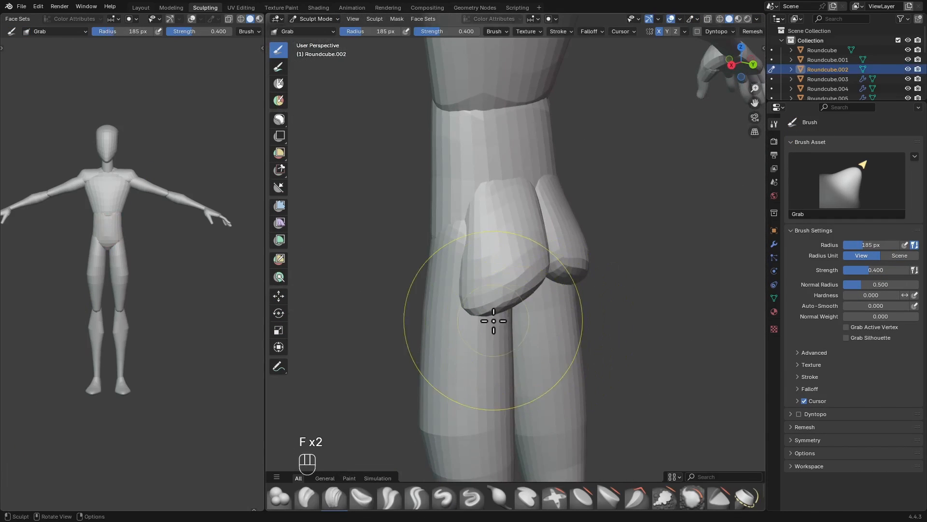
Switch sculpting to the buttock piece and refine its lower form with the Grab brush at a 186 px radius
key(alt+q)
key(f)
click(487, 304)
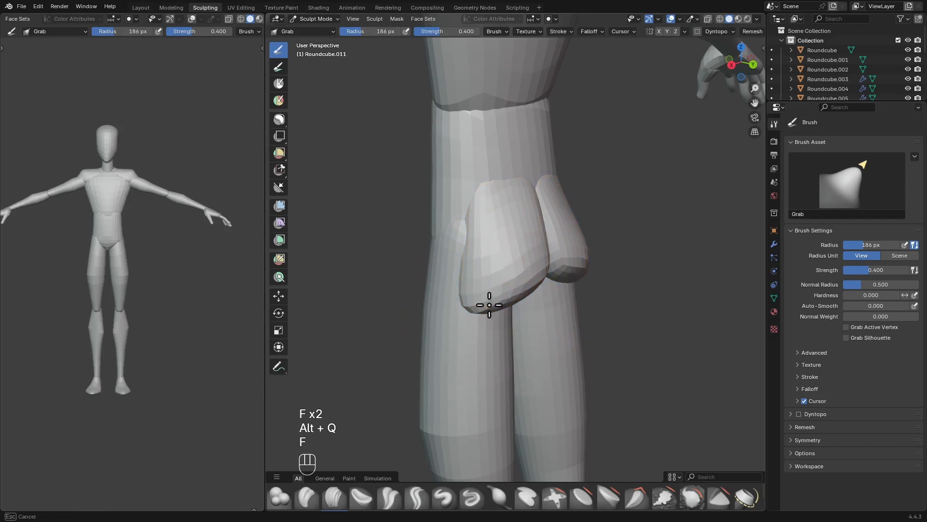
ctrl+middle_drag(487, 304, 479, 326)
Return to Object Mode and examine the proportions of the complete figure from several angles
alt+middle_drag(527, 280, 594, 287)
ctrl+alt+middle_drag(594, 287, 597, 335)
ctrl+alt+middle_drag(600, 259, 607, 279)
key(ctrl+Tab)
click(569, 284)
mouse_move(531, 285)
alt+middle_down()
mouse_move(561, 296)
mouse_move(568, 279)
alt+middle_up()
ctrl+alt+middle_drag(566, 279, 566, 295)
mouse_move(555, 253)
alt+middle_down()
mouse_move(575, 252)
mouse_move(564, 249)
alt+middle_up()
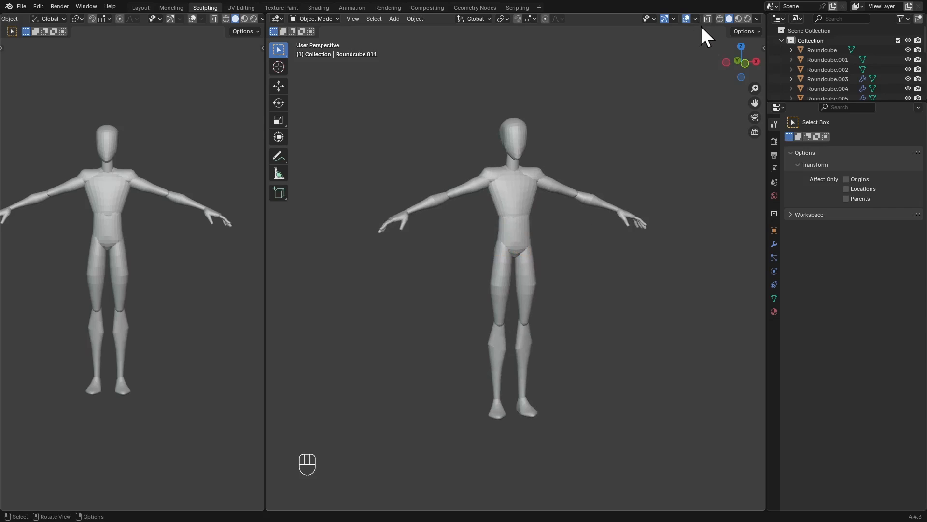
alt+middle_drag(680, 105, 592, 159)
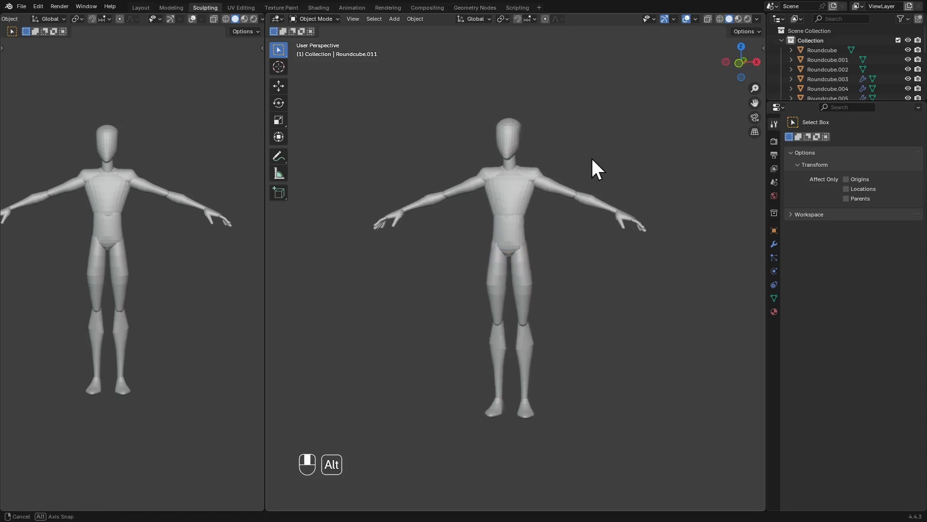
Set the viewport shading to a single black object color so the figure shows as a solid silhouette
alt+middle_drag(550, 193, 617, 145)
click(757, 19)
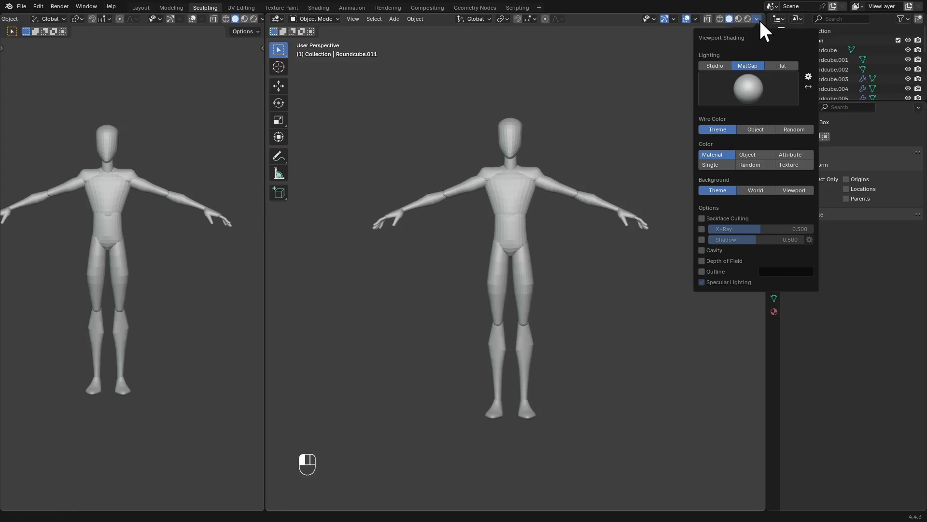
click(715, 165)
click(736, 176)
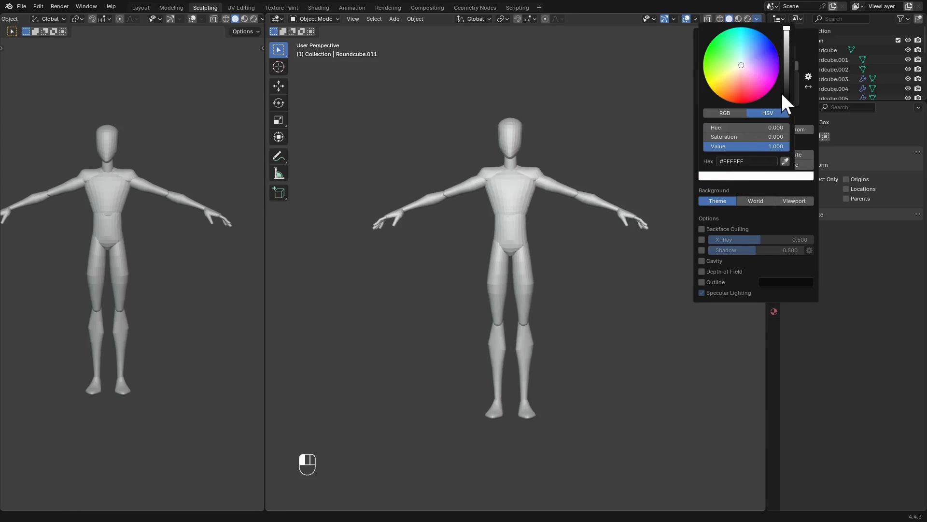
click(787, 80)
drag(788, 79, 786, 128)
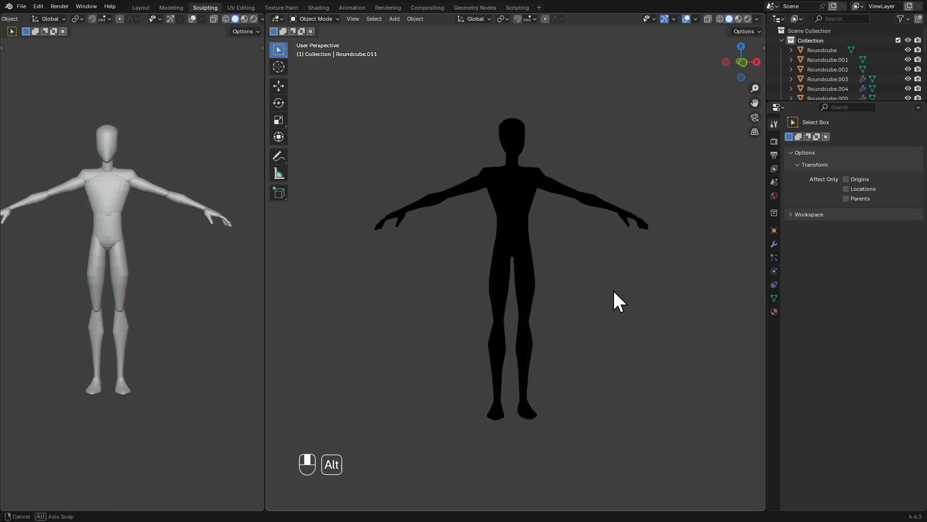
Examine the silhouette of the whole figure up close and from a distance, checking the head, arms, torso and legs
alt+middle_drag(613, 291, 568, 259)
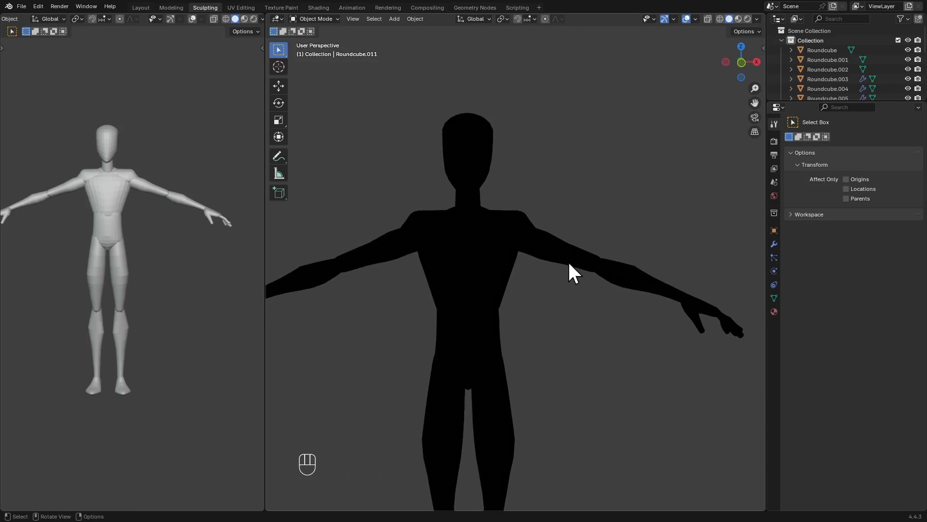
click(585, 260)
alt+drag(585, 260, 603, 240)
click(617, 224)
ctrl+alt+drag(604, 240, 594, 278)
alt+shift+drag(523, 344, 546, 316)
alt+shift+drag(562, 266, 558, 300)
ctrl+alt+drag(558, 300, 560, 305)
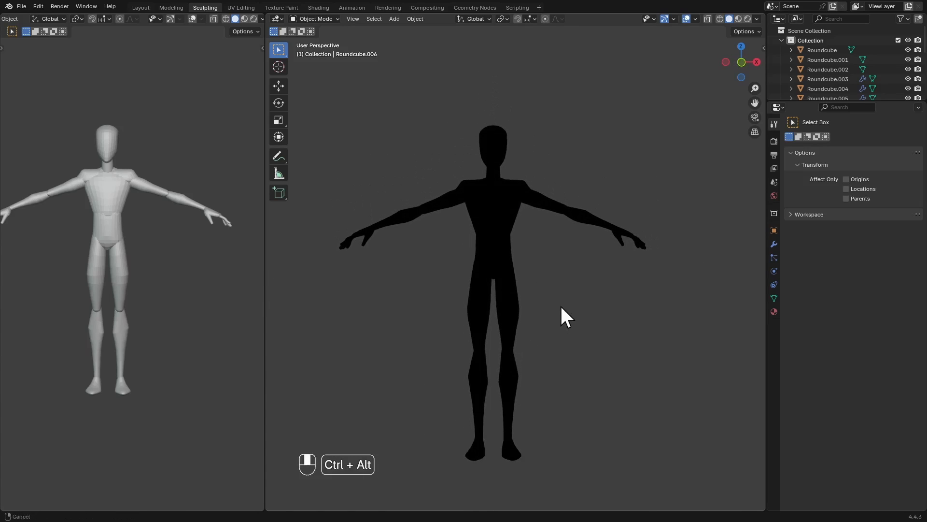
Restore the viewport shading color to Material and frame the full figure from the front
click(757, 19)
click(721, 155)
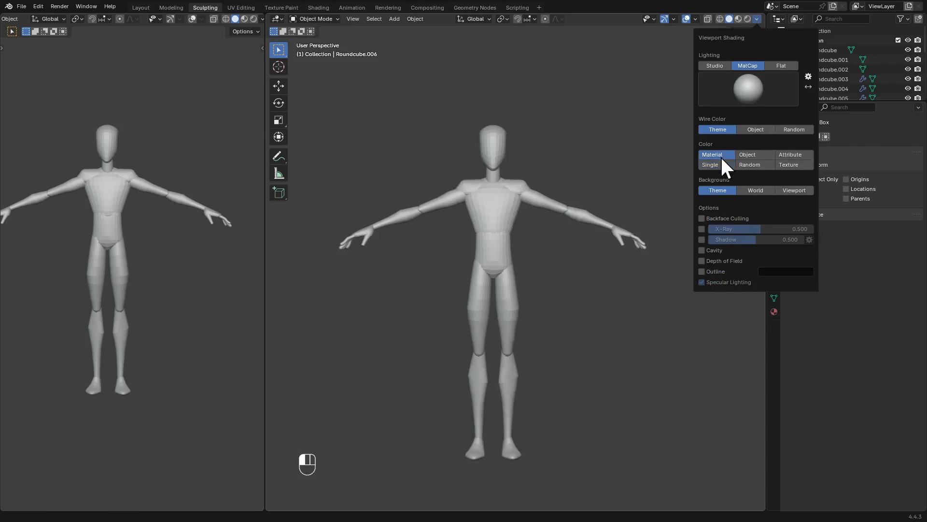
mouse_move(590, 220)
ctrl+alt+mouse_down()
mouse_move(586, 236)
mouse_move(597, 239)
ctrl+alt+mouse_up()
ctrl+alt+drag(598, 239, 598, 231)
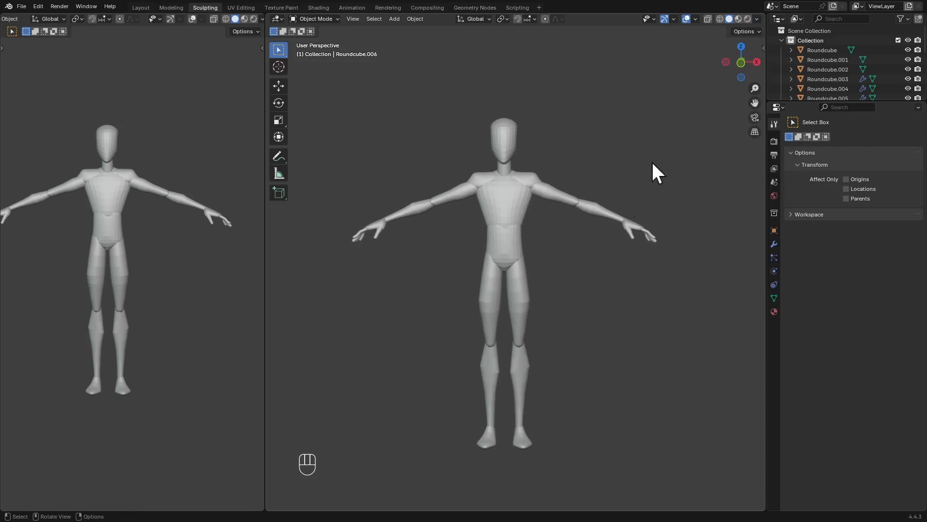
Set the viewport shading color to Random so each body piece is shown in its own color
click(758, 19)
click(761, 167)
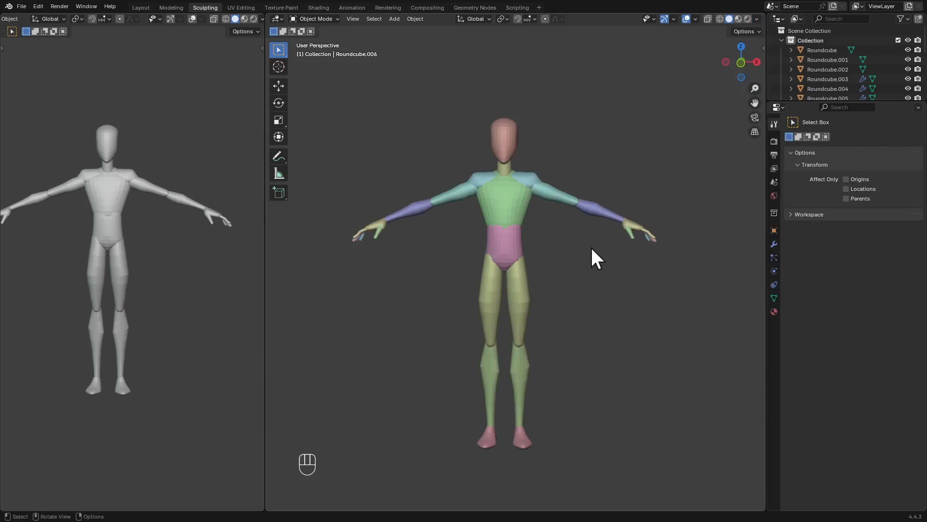
alt+drag(588, 261, 587, 267)
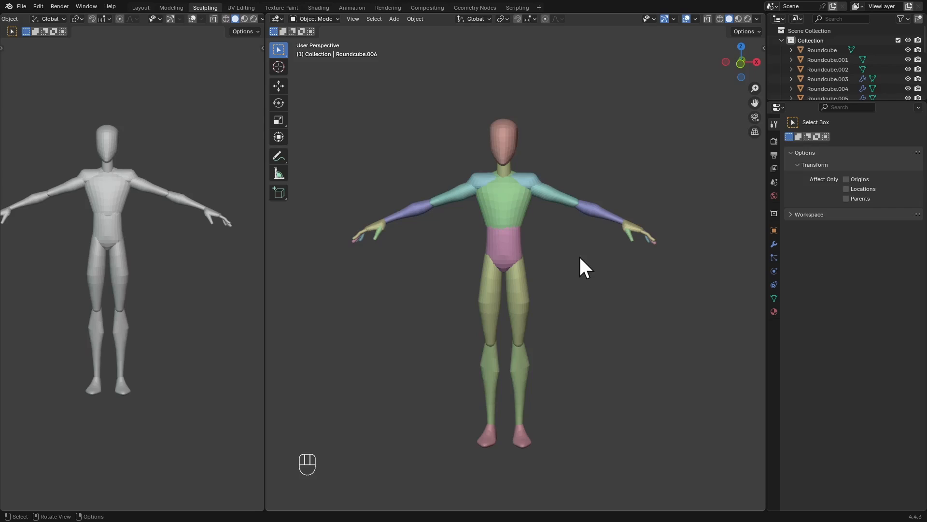